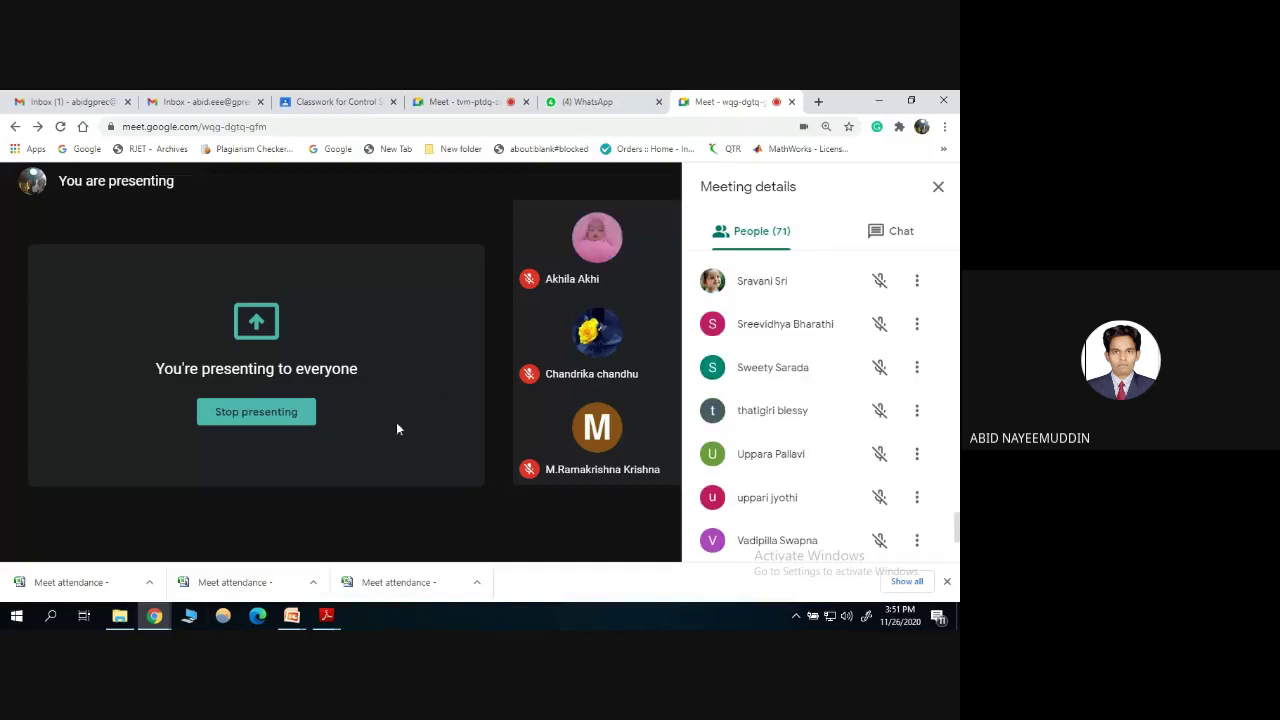
Show the desktop and launch Microsoft Excel with a blank workbook by running excel.
key(super+d)
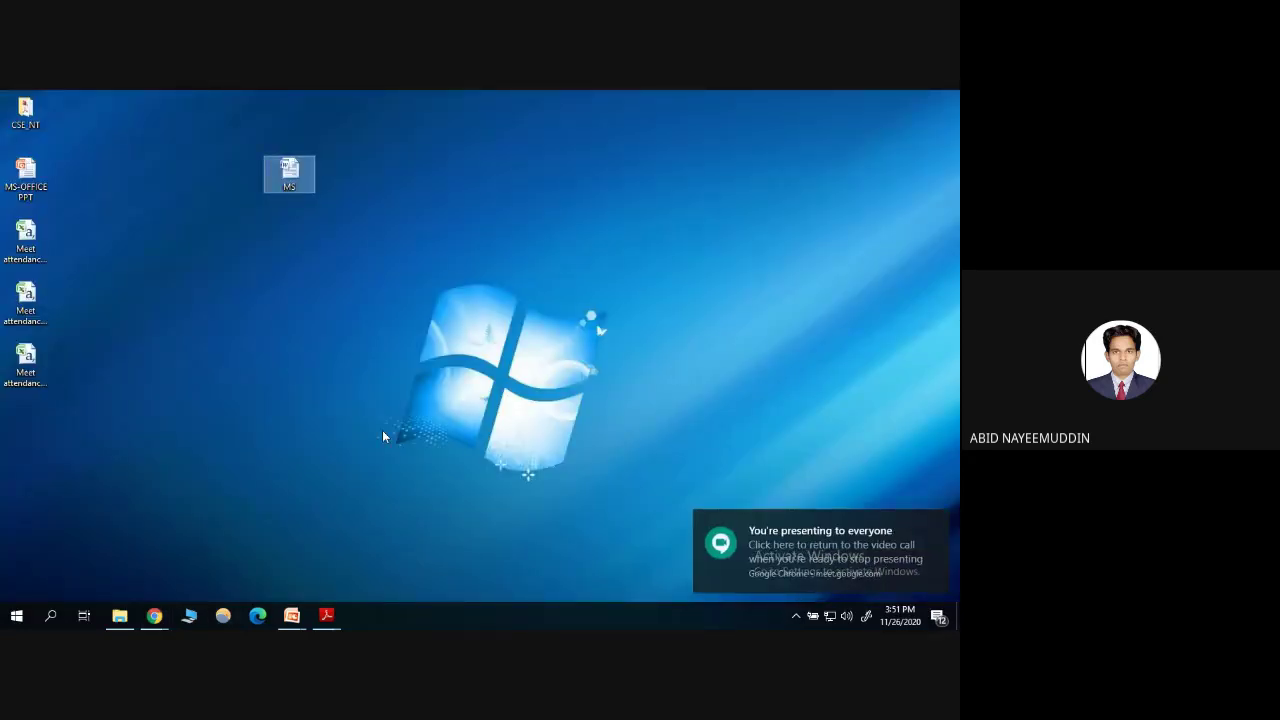
key(super+r)
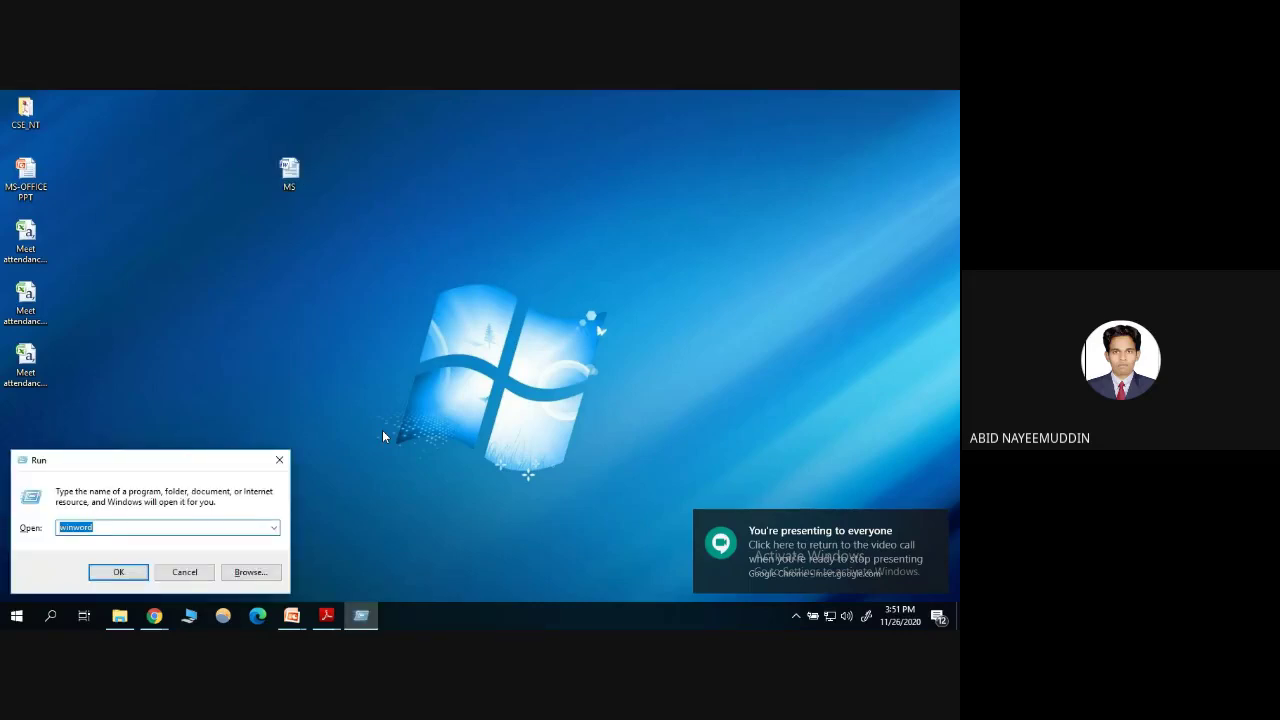
text(excel)
key(Return)
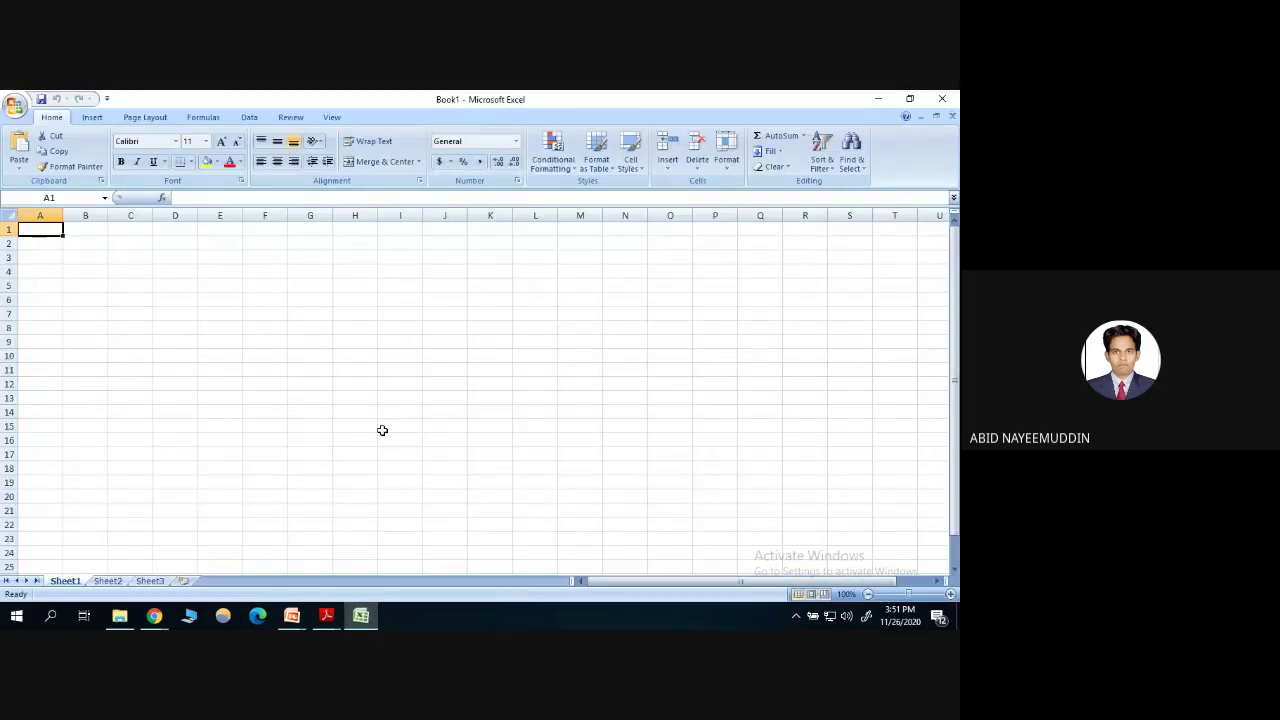
Enter the headings Roll Number in A1 and Name in B1, and fit column A's width to its heading.
ctrl+scroll(382, 430, up, 5)
ctrl+scroll(366, 413, up, 3)
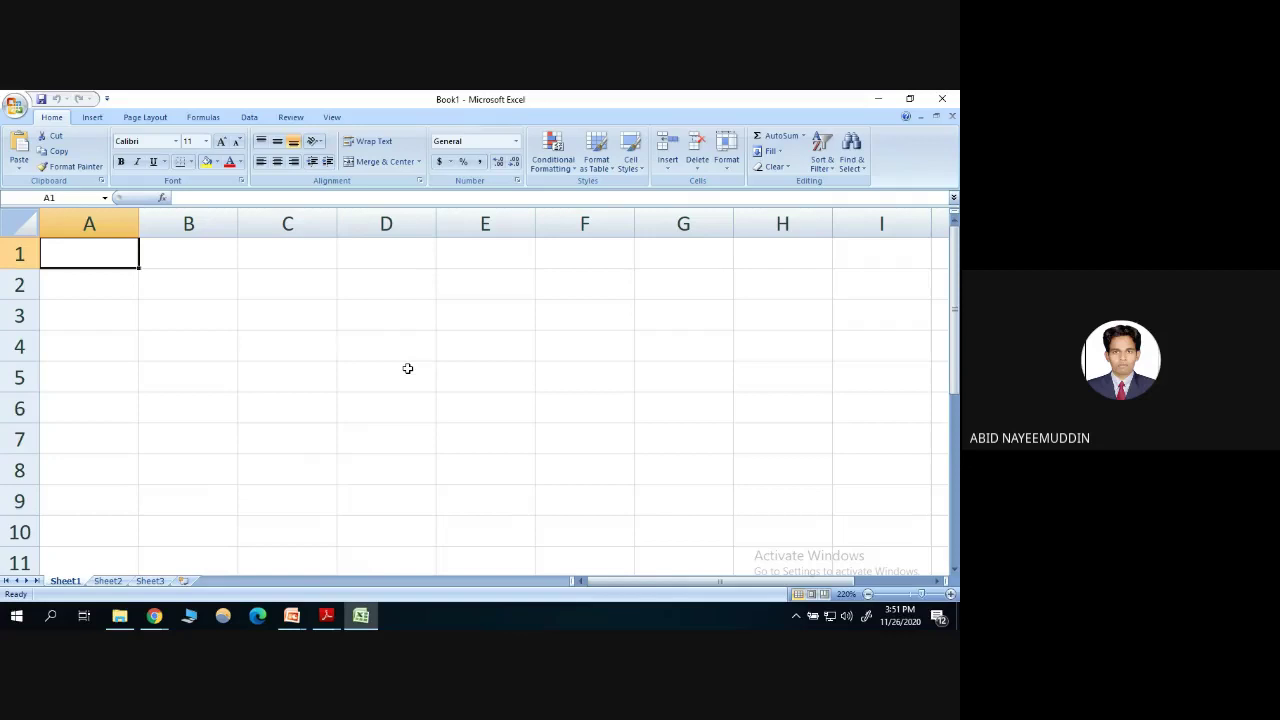
text(S)
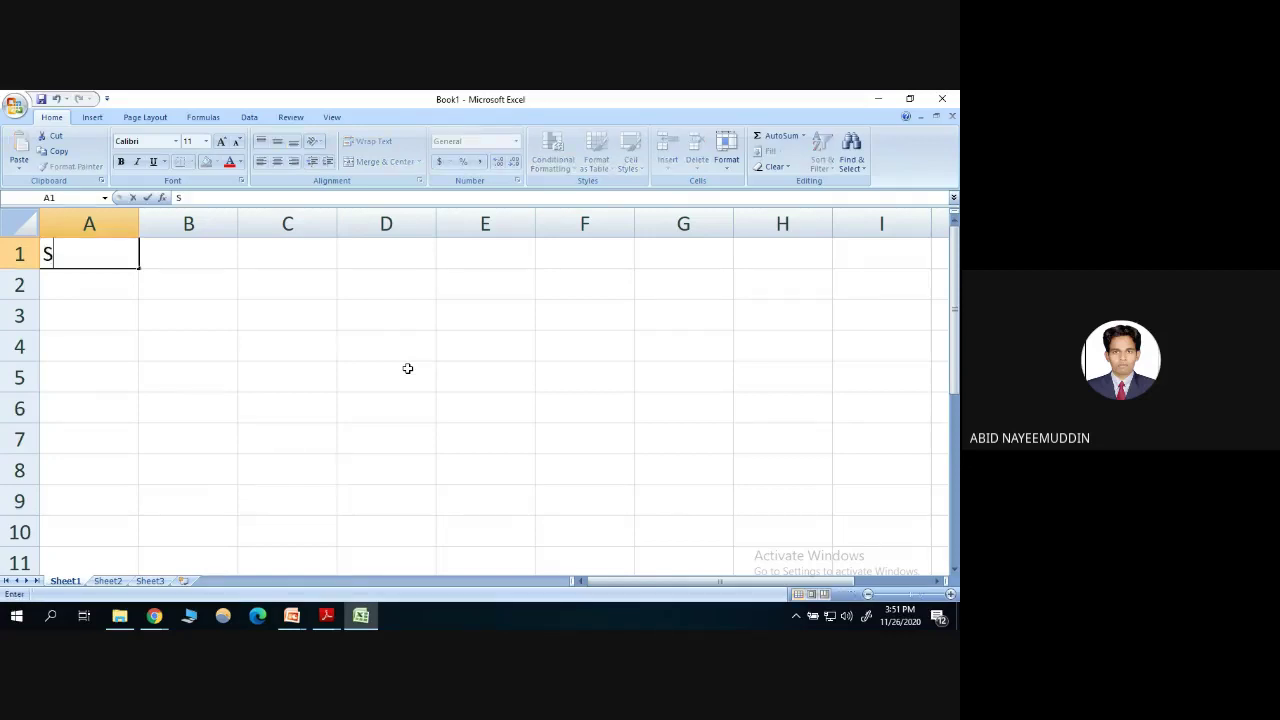
key(BackSpace)
text(Roll Number)
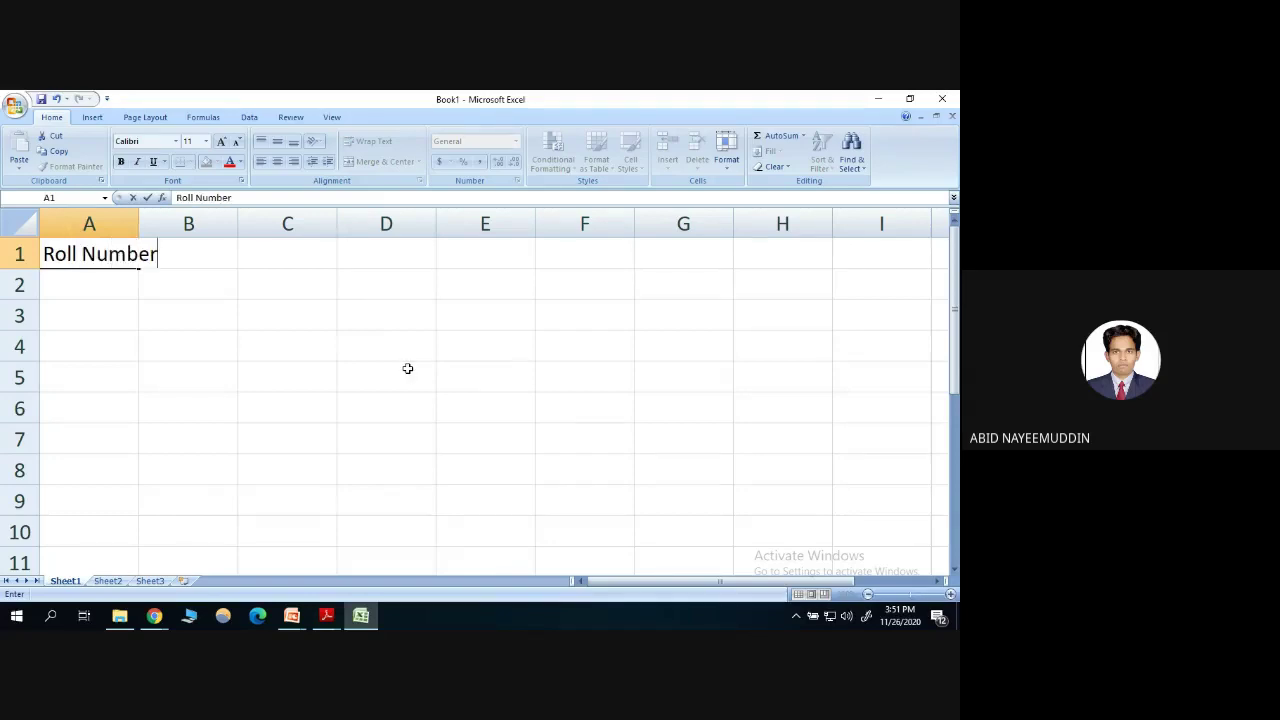
key(Tab)
double_click(138, 223)
text(Name)
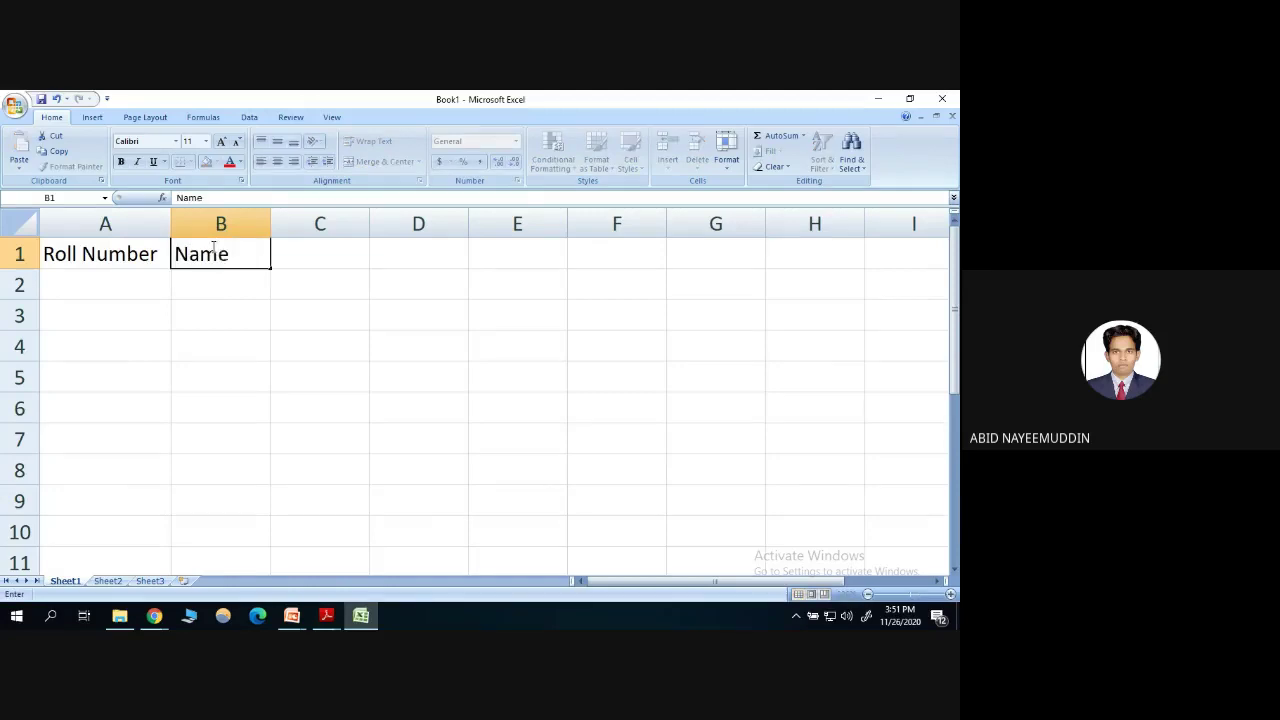
Enter the headings Test1 in C1 and Test2 in D1.
key(Tab)
text(Te)
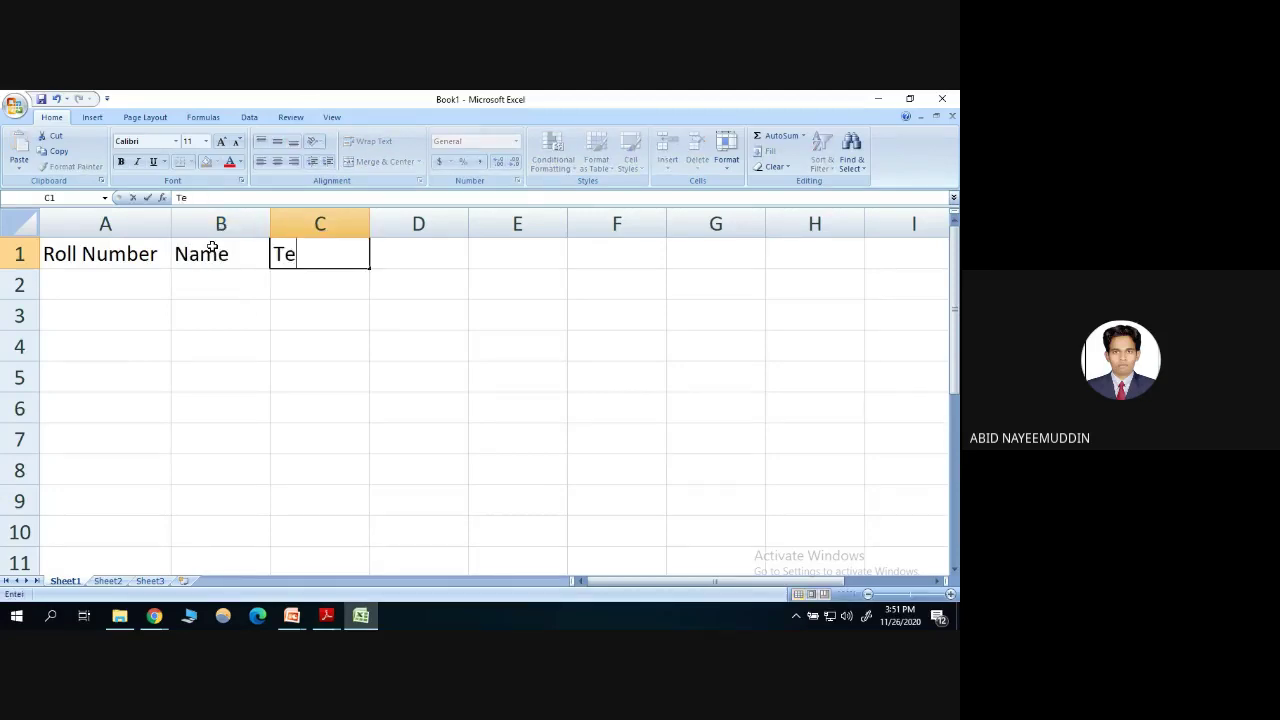
text(st1)
key(Tab)
text(Test2)
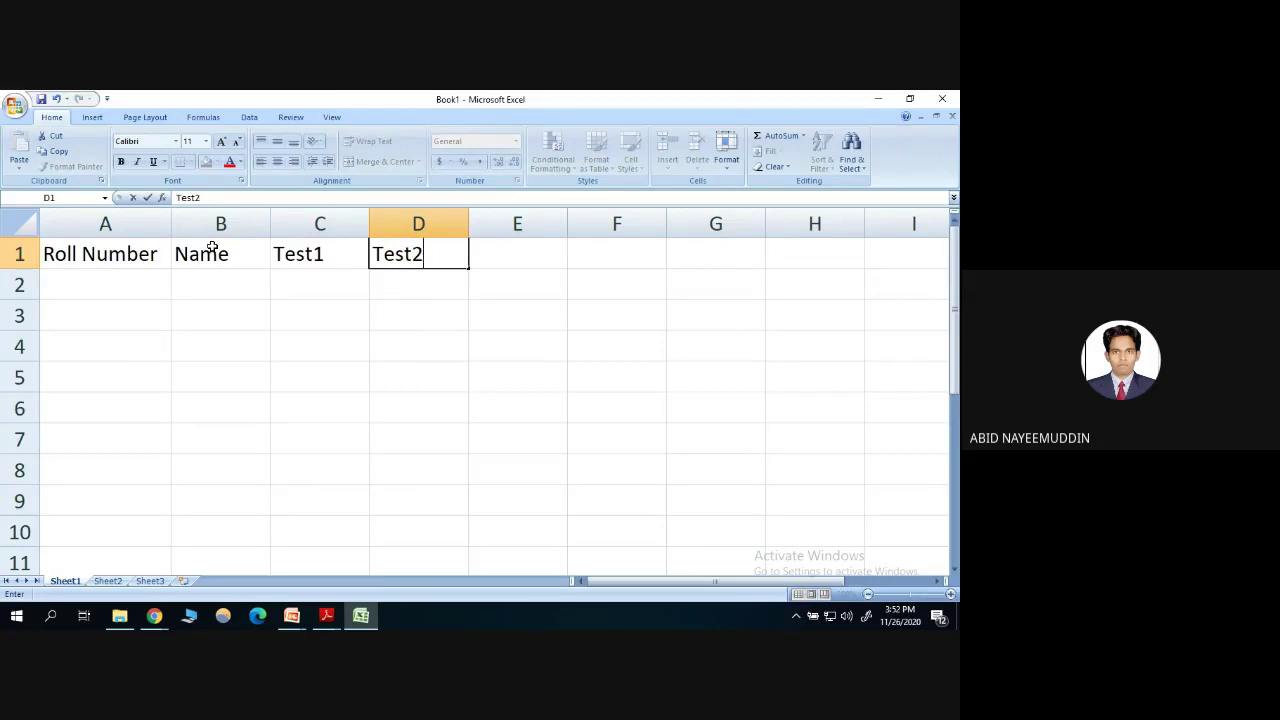
key(Tab)
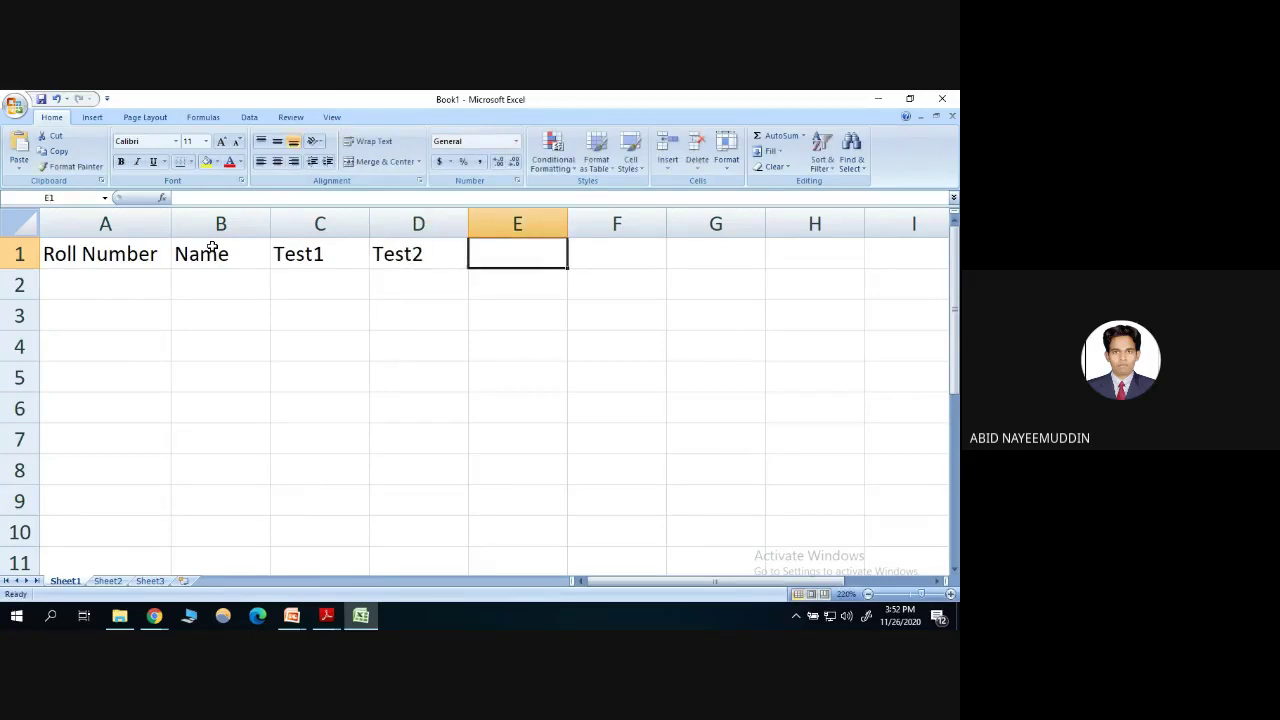
Begin the heading in cell E1 with the text Avg.
text(T)
key(BackSpace)
text(Ave)
key(BackSpace)
text(g.)
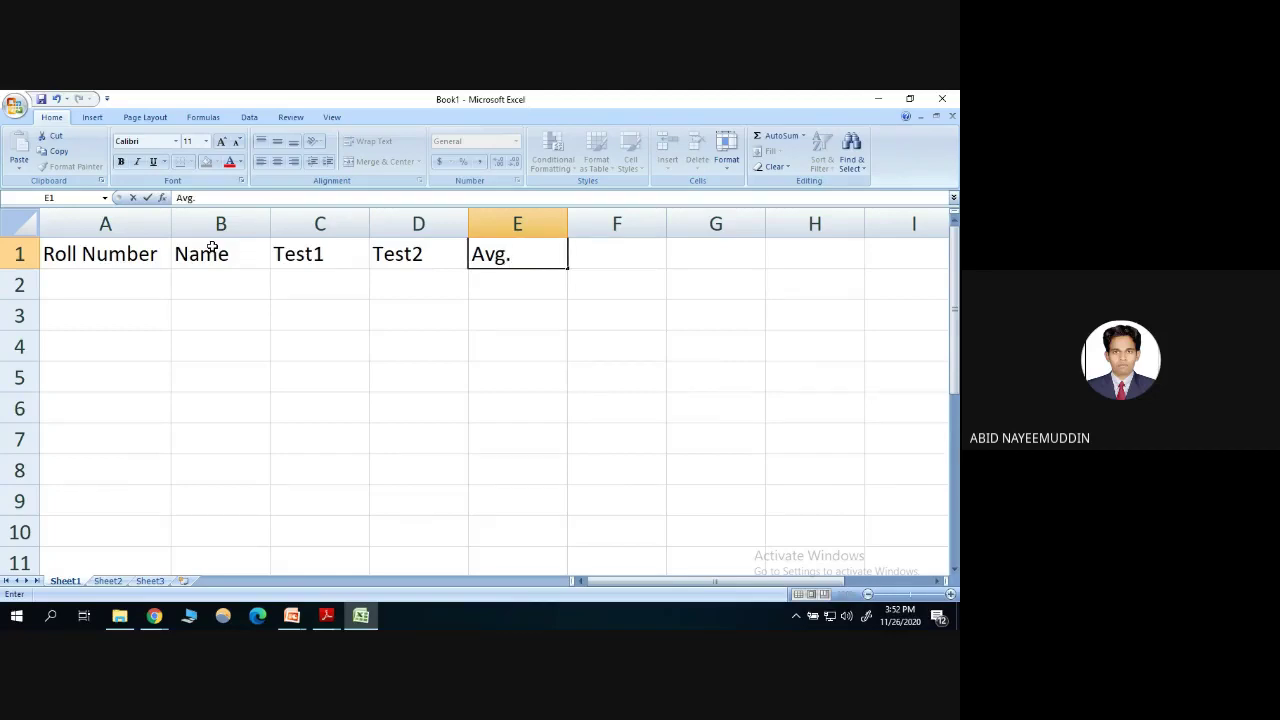
click(154, 615)
click(90, 577)
click(640, 260)
click(361, 615)
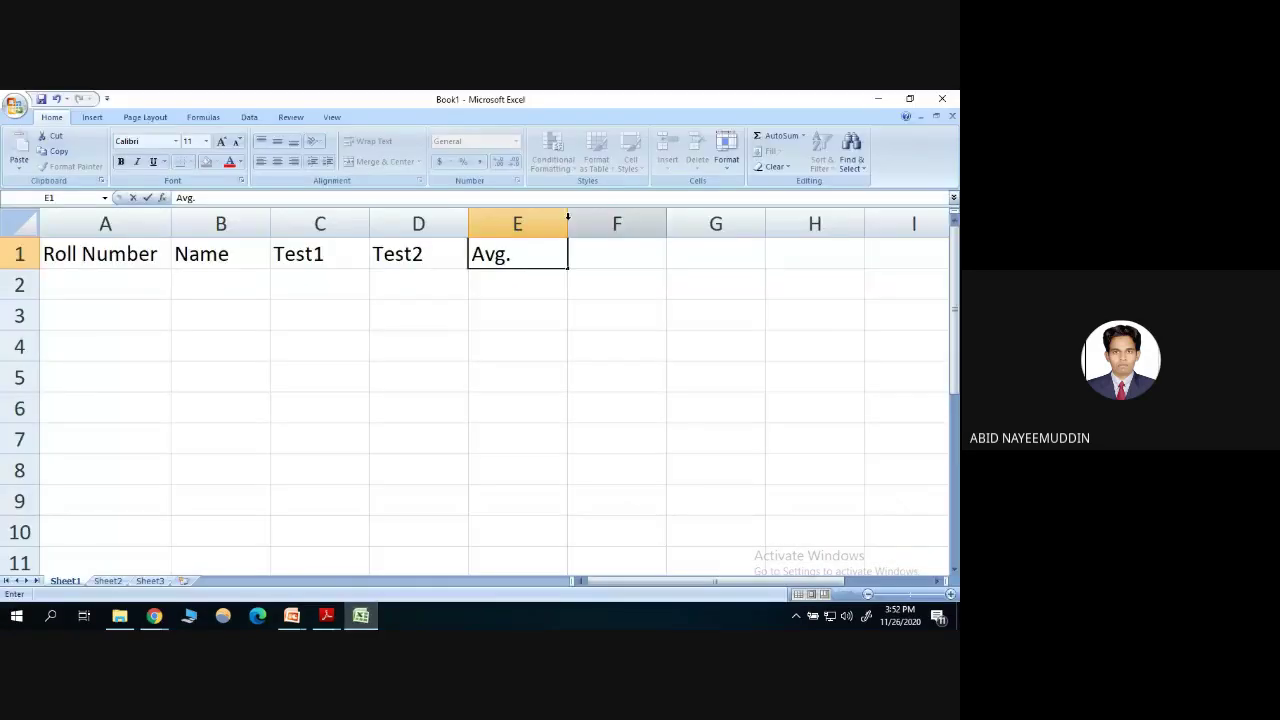
Complete the heading in E1 as Avg. of Tests and fit column E's width to it.
text(o)
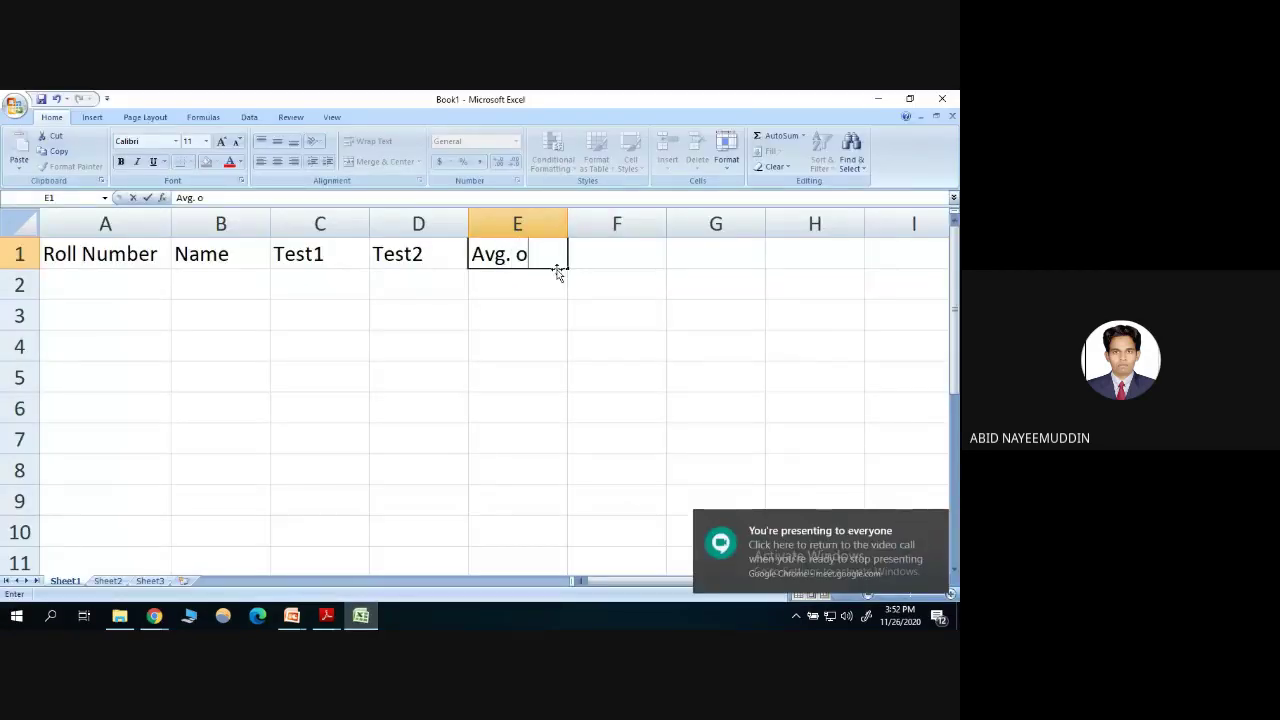
text(f Tests)
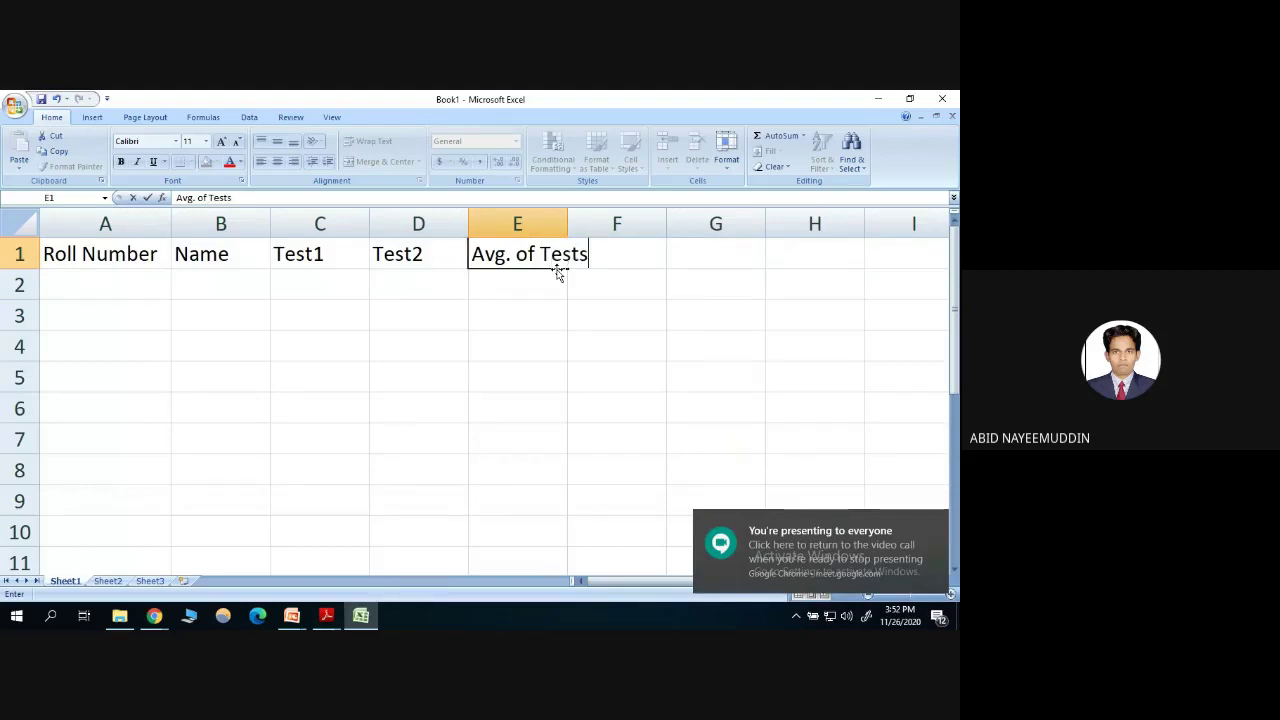
click(570, 221)
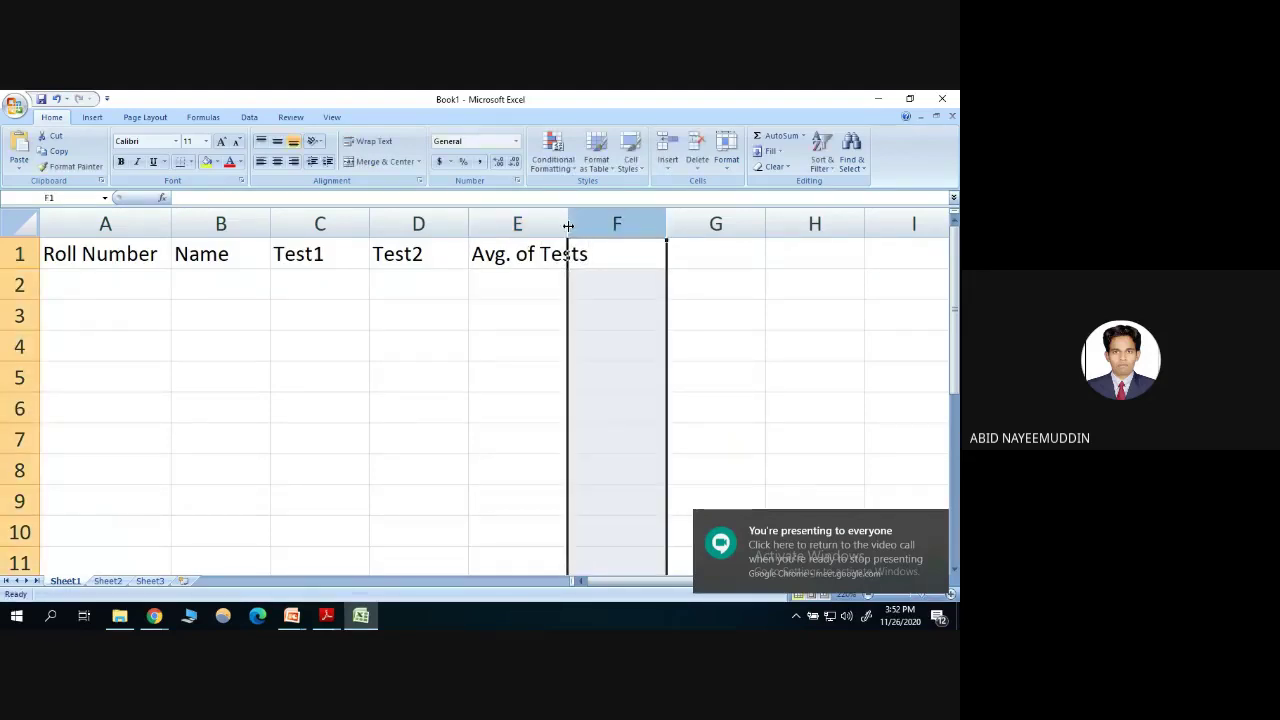
double_click(567, 221)
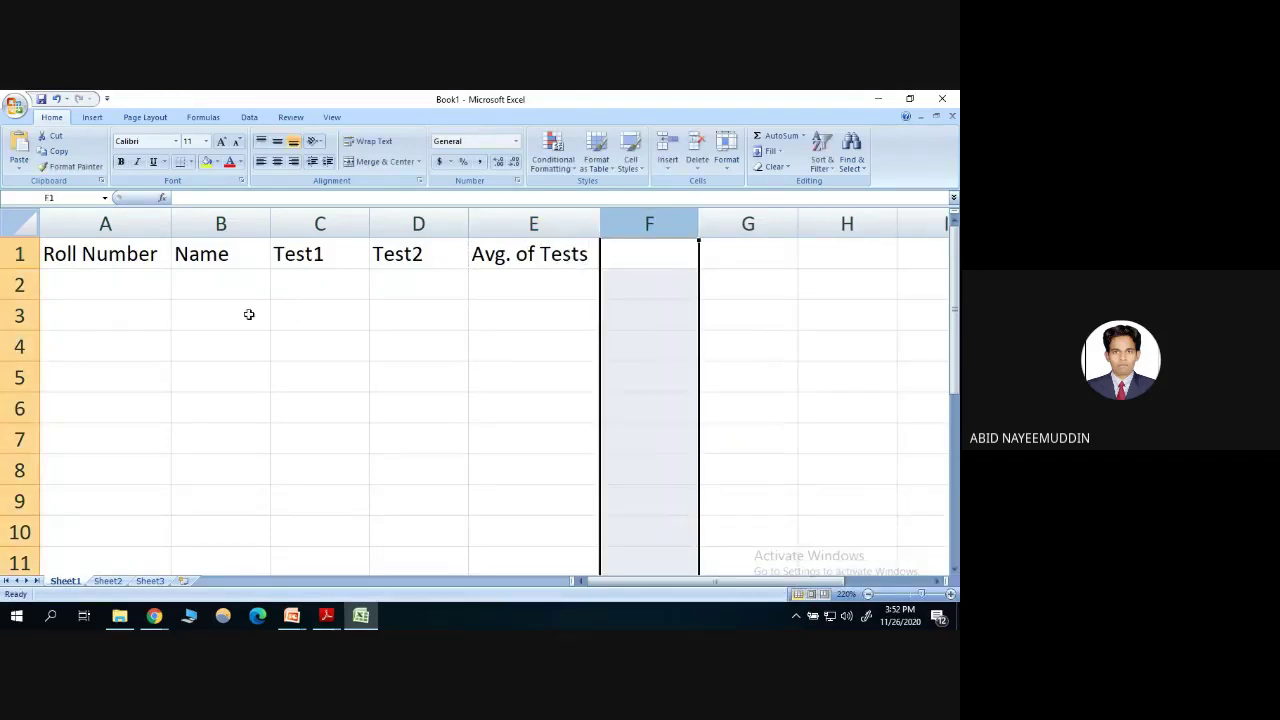
Enter roll number 1 in A2 and the first student's name in B2, widening column B to fit names.
click(93, 280)
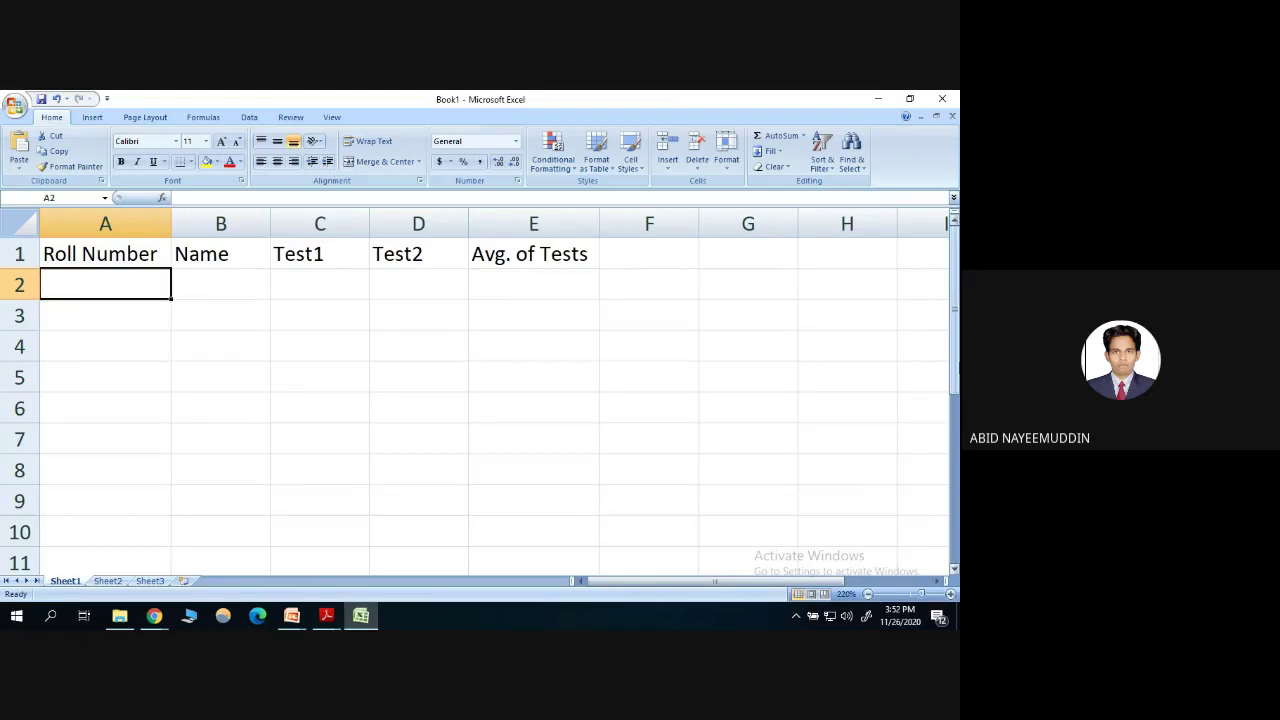
text(1)
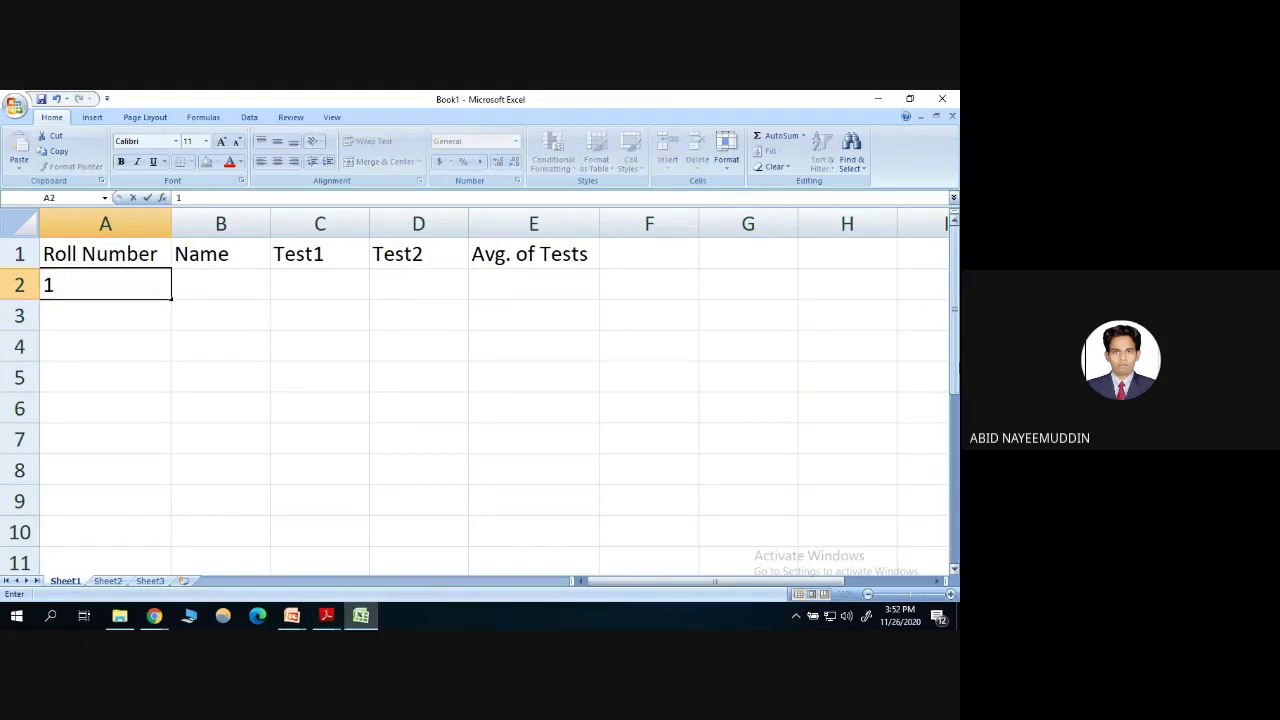
key(Tab)
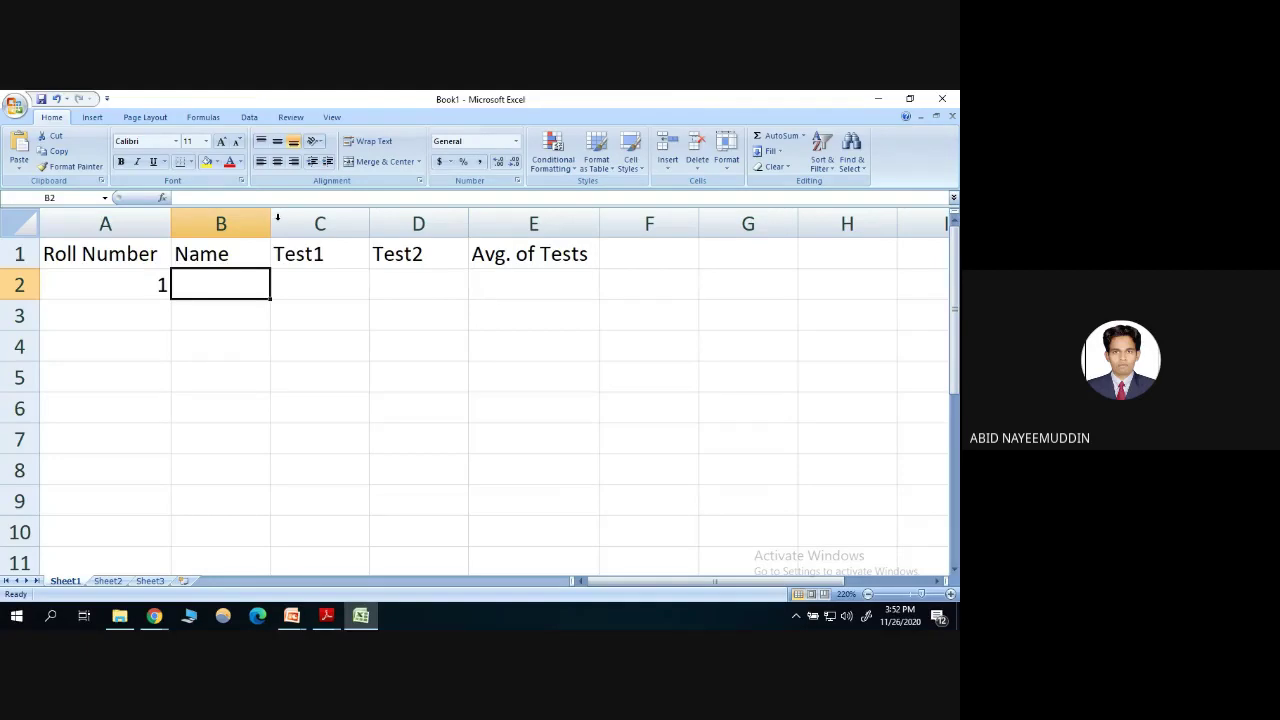
drag(270, 223, 342, 223)
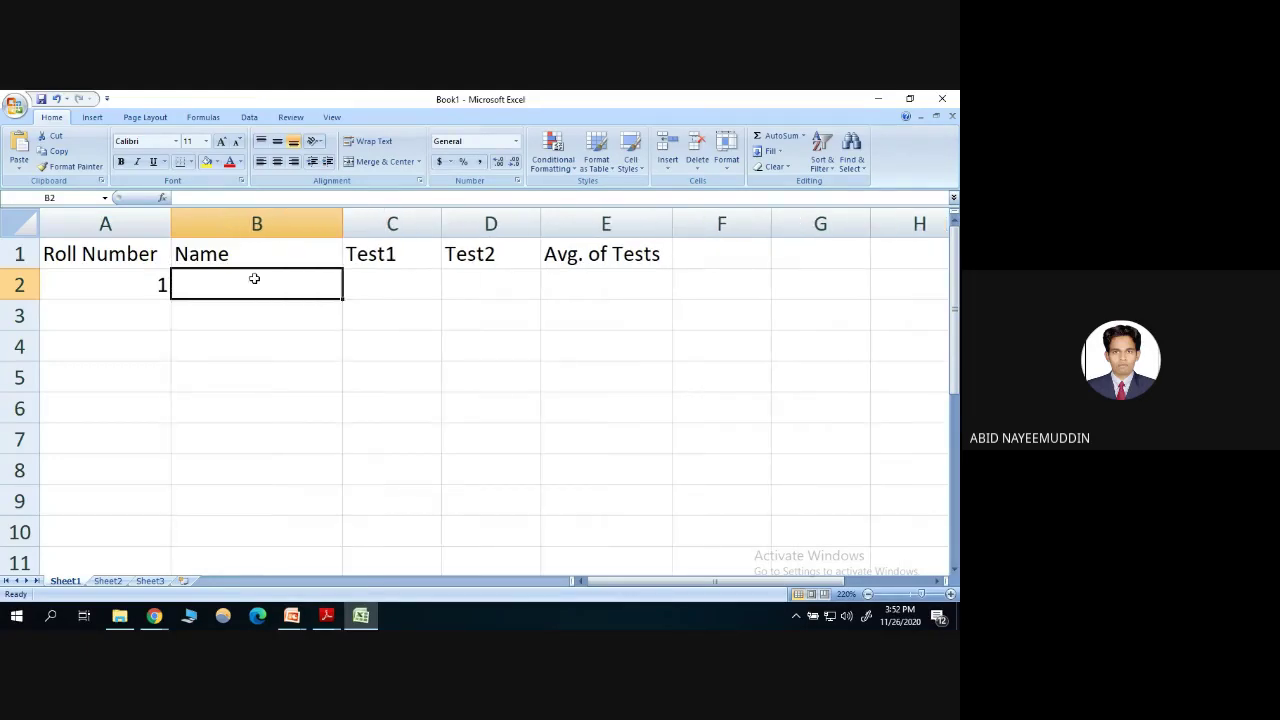
text(A. )
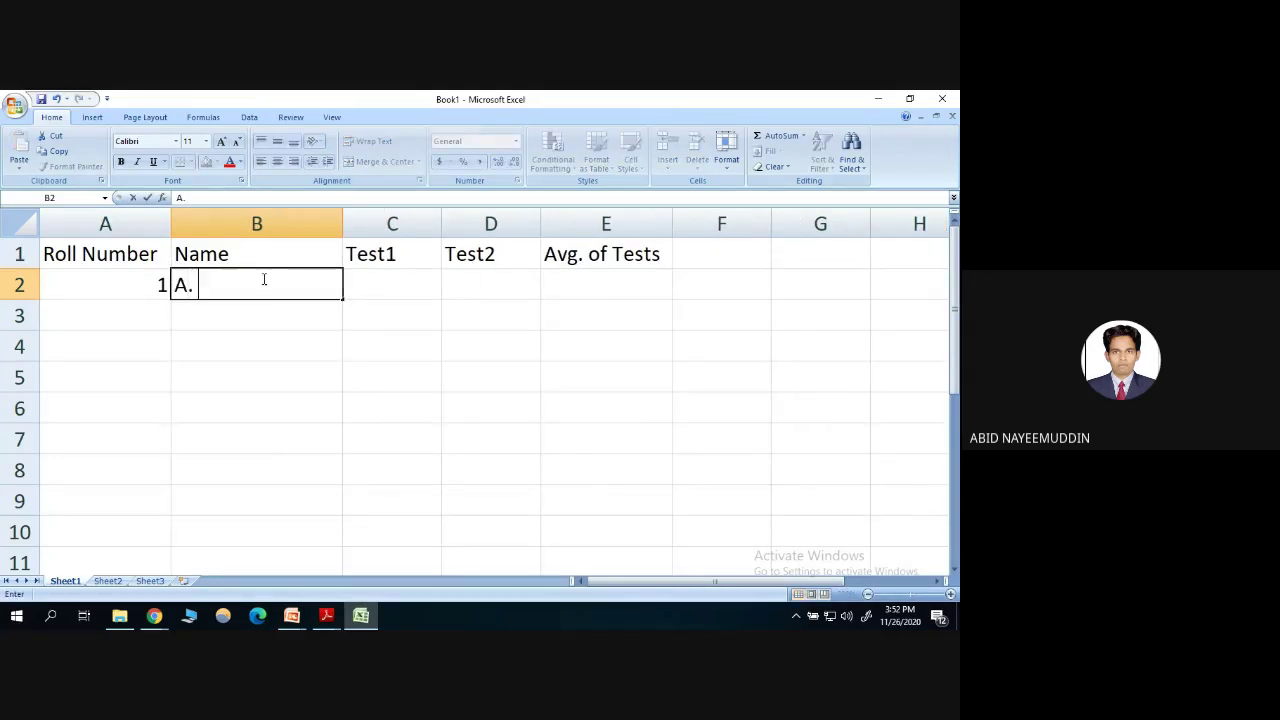
text(USHA RANI)
key(Return)
Enter roll number 2 in A3 and the second student's name in capitals in B3.
text(2)
key(Tab)
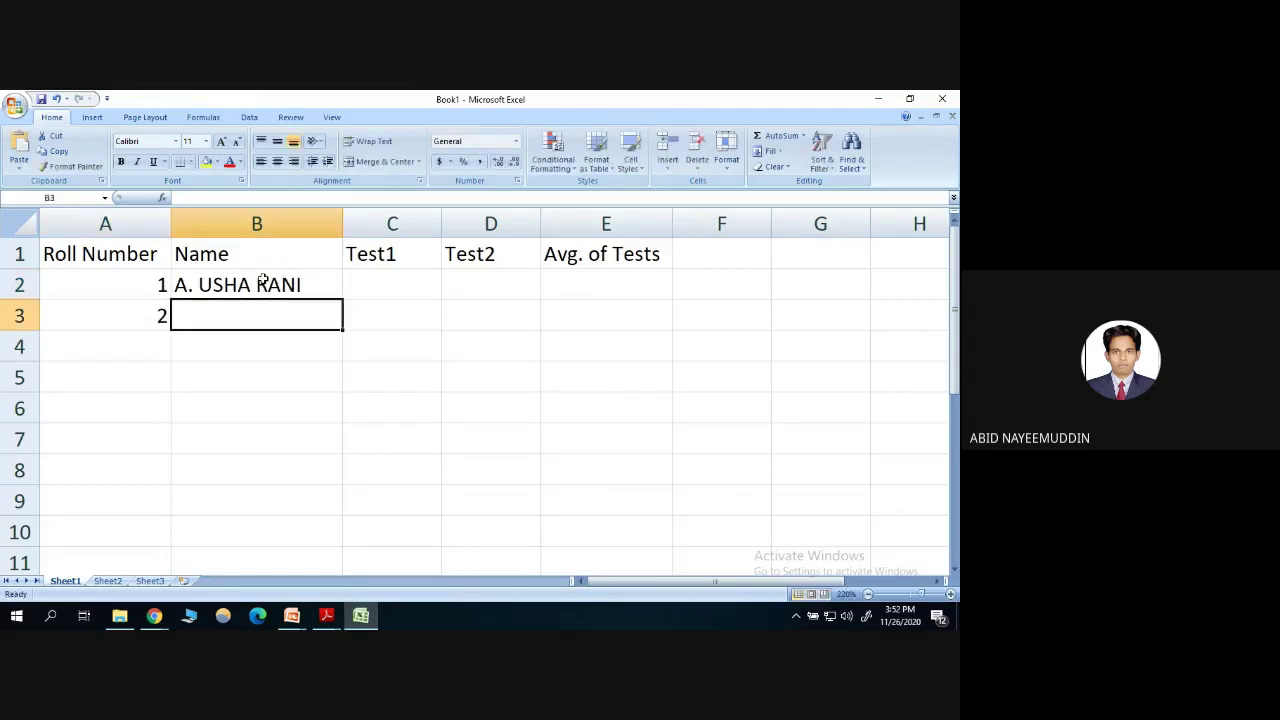
text(A. NAv)
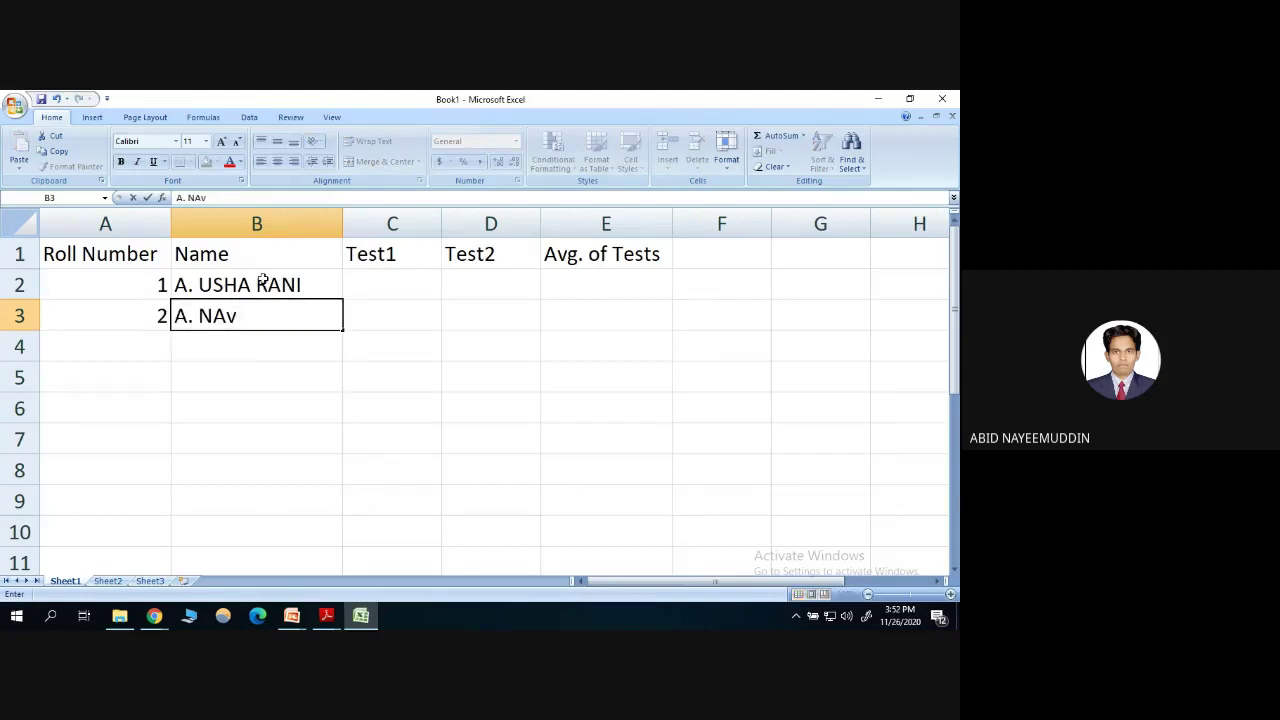
key(BackSpace)
text(VEENA)
key(Return)
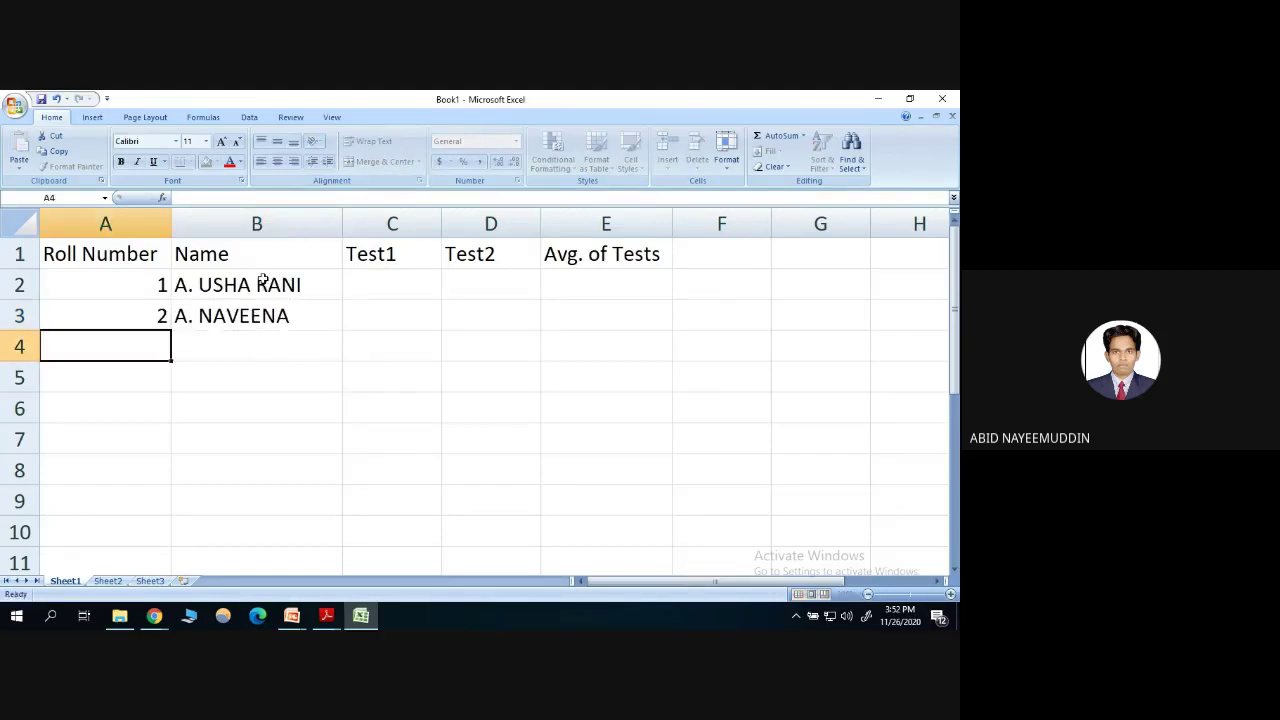
Enter roll number 3 in A4 and the third student's name in capitals in B4.
text(3)
key(Tab)
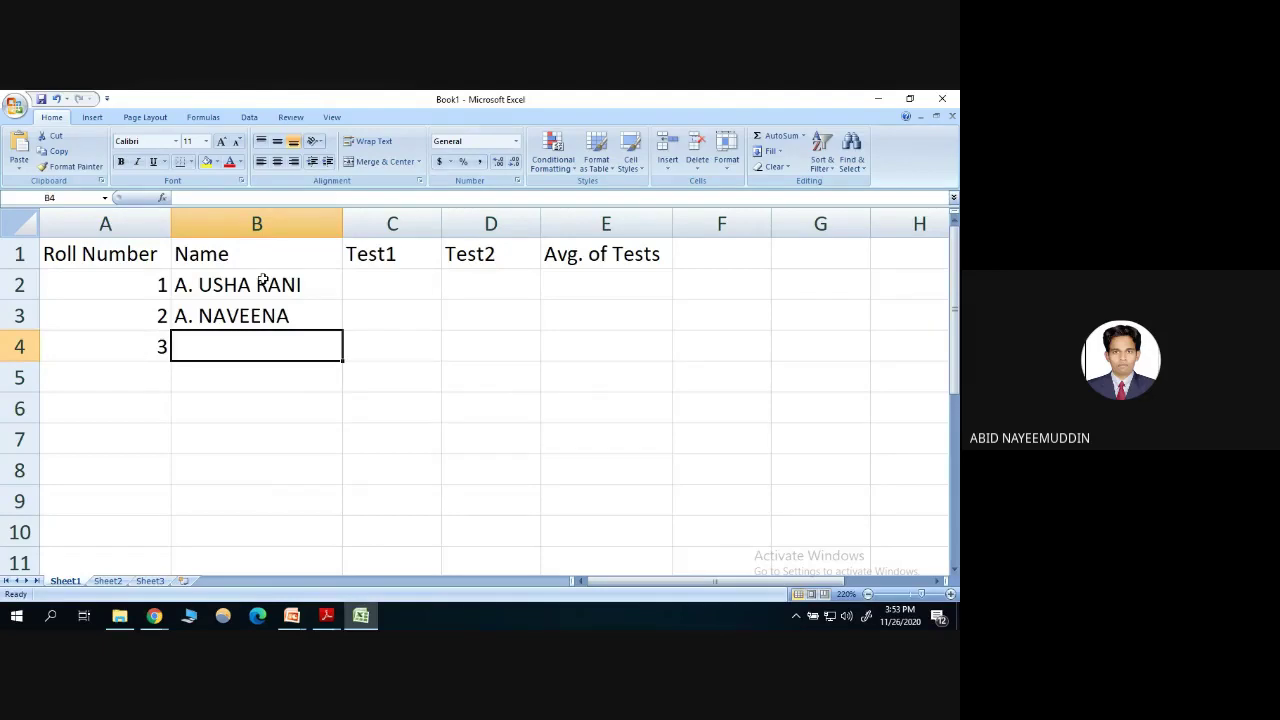
text(B.)
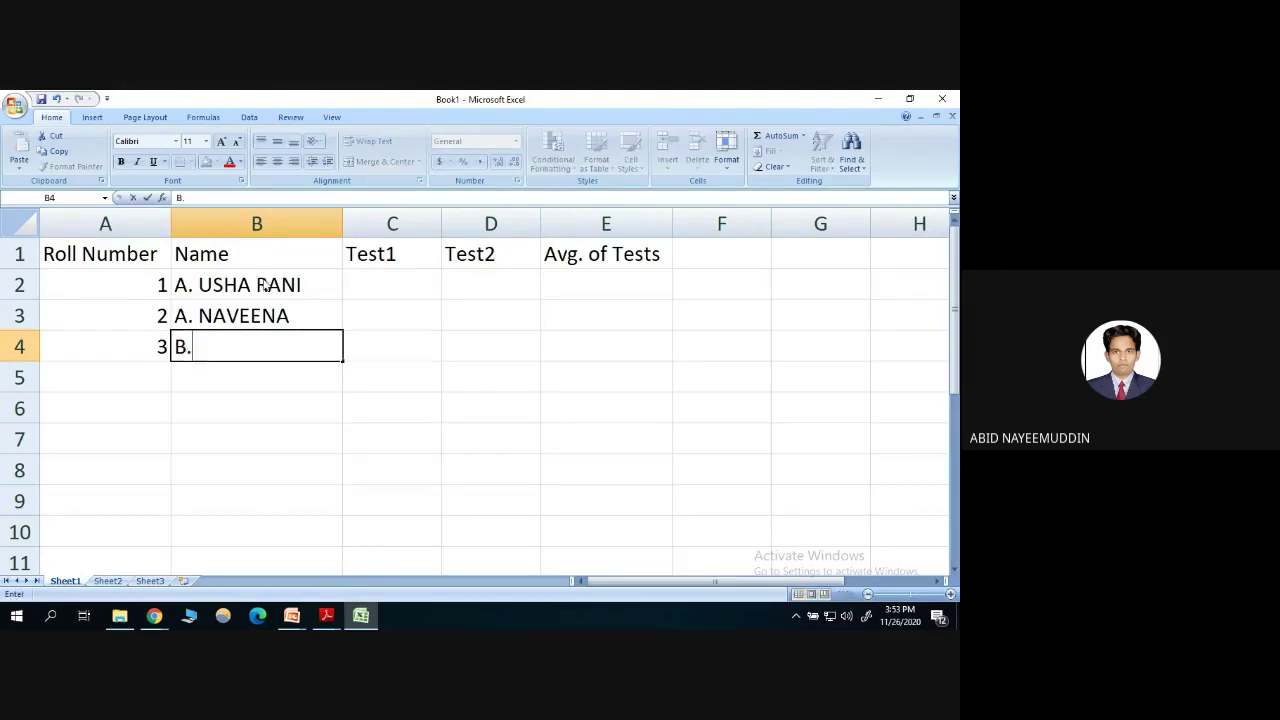
text(T. Bhar)
key(BackSpace)
key(BackSpace)
key(BackSpace)
text(HA)
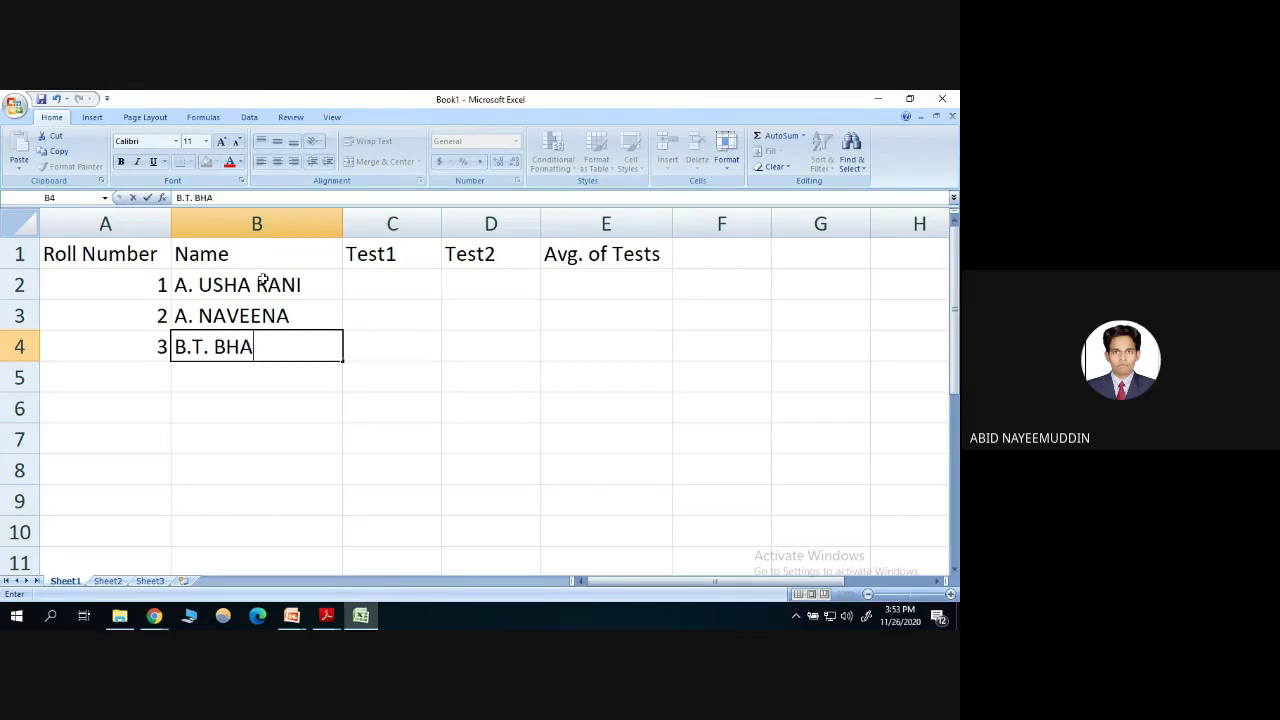
text(RGAVI)
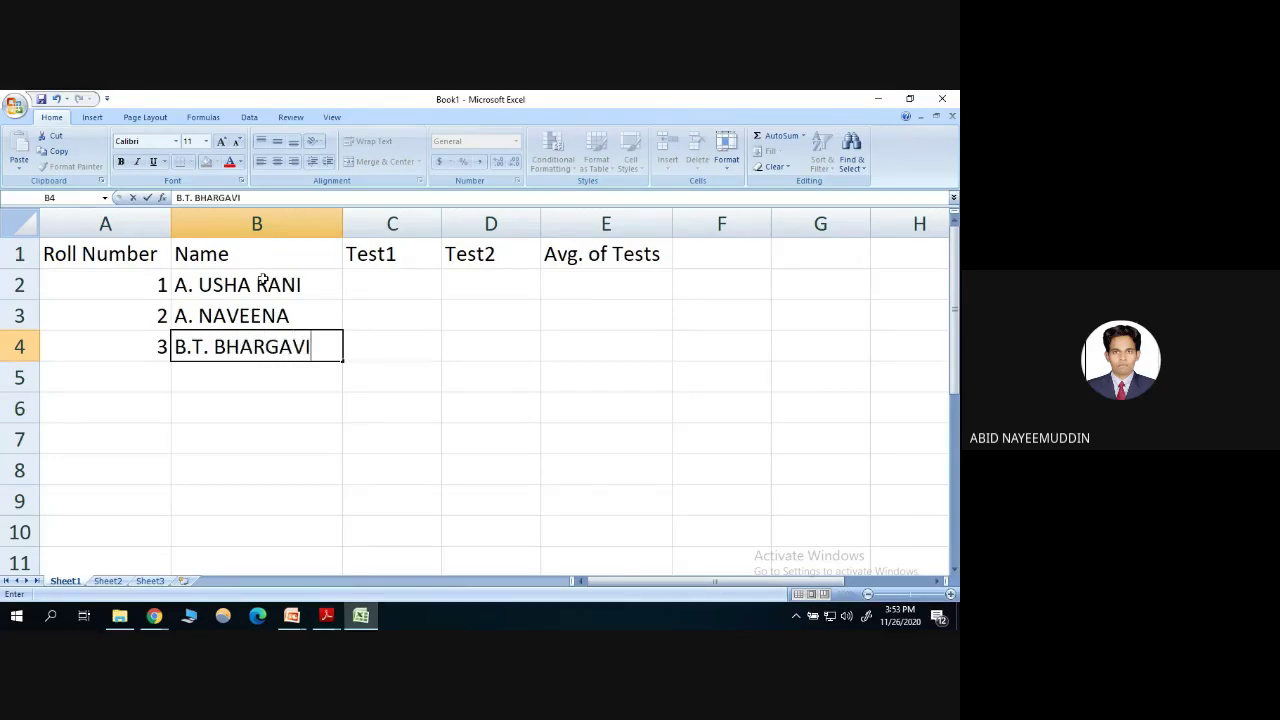
key(Return)
Enter roll number 4 in A5 and the fourth student's name in capitals in B5.
text(4)
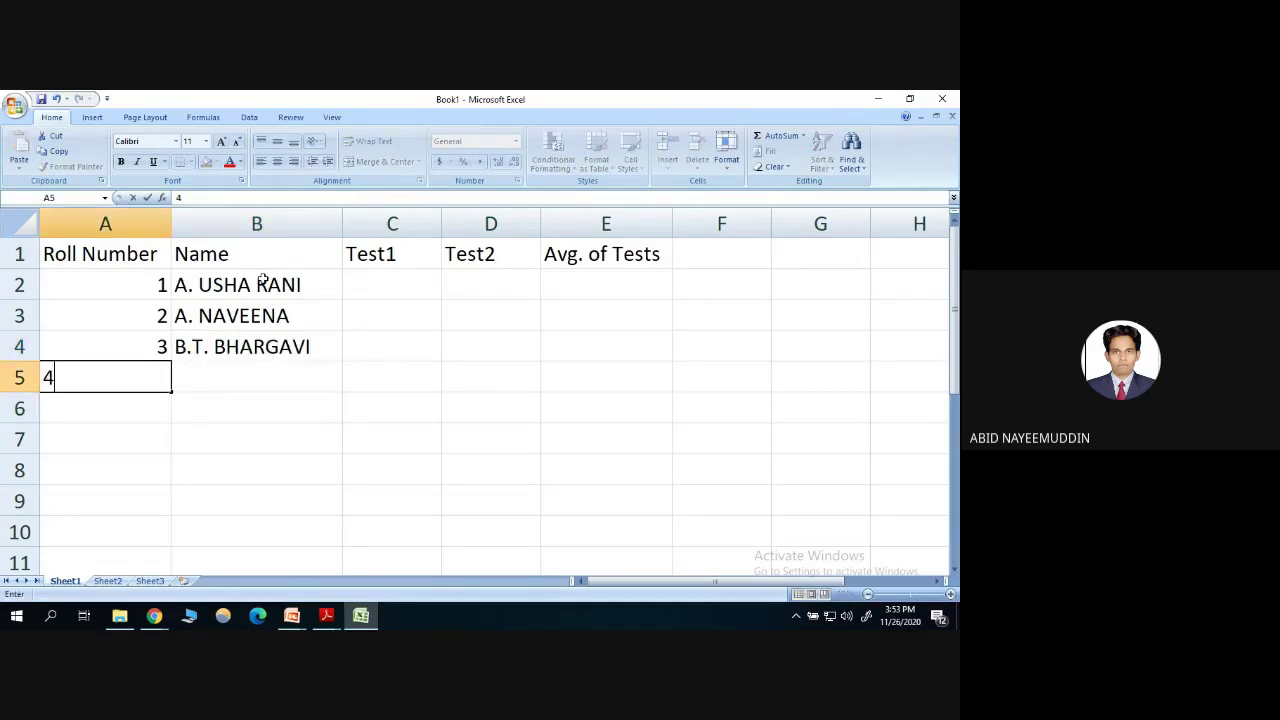
key(Tab)
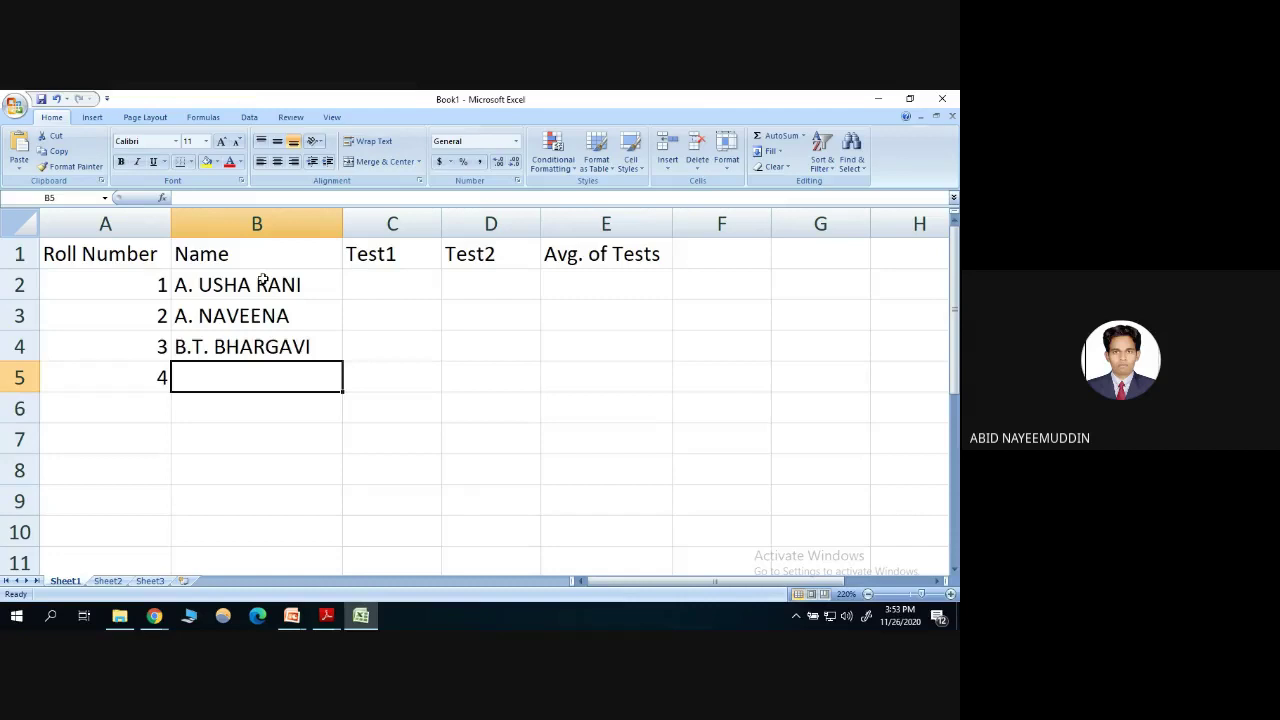
text(B. CHANDRIKA)
key(Return)
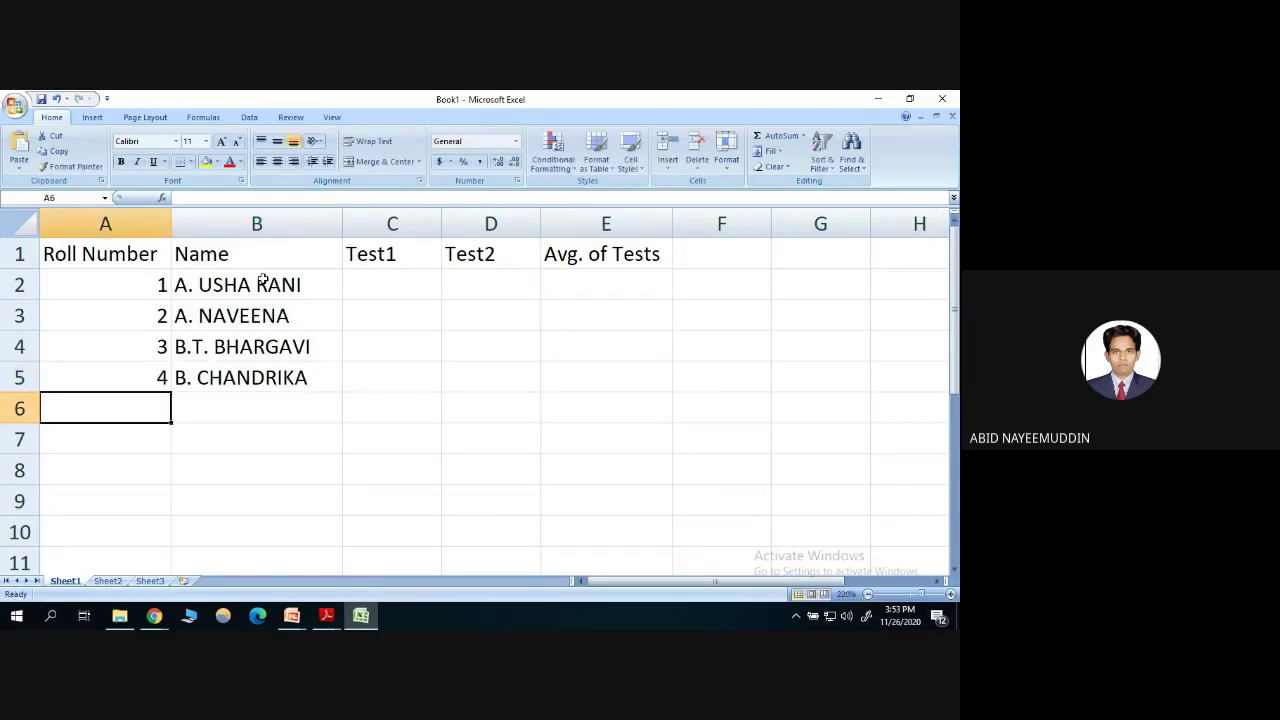
Enter roll number 5 in A6 and the fifth student's name in capitals in B6.
text(5)
key(Tab)
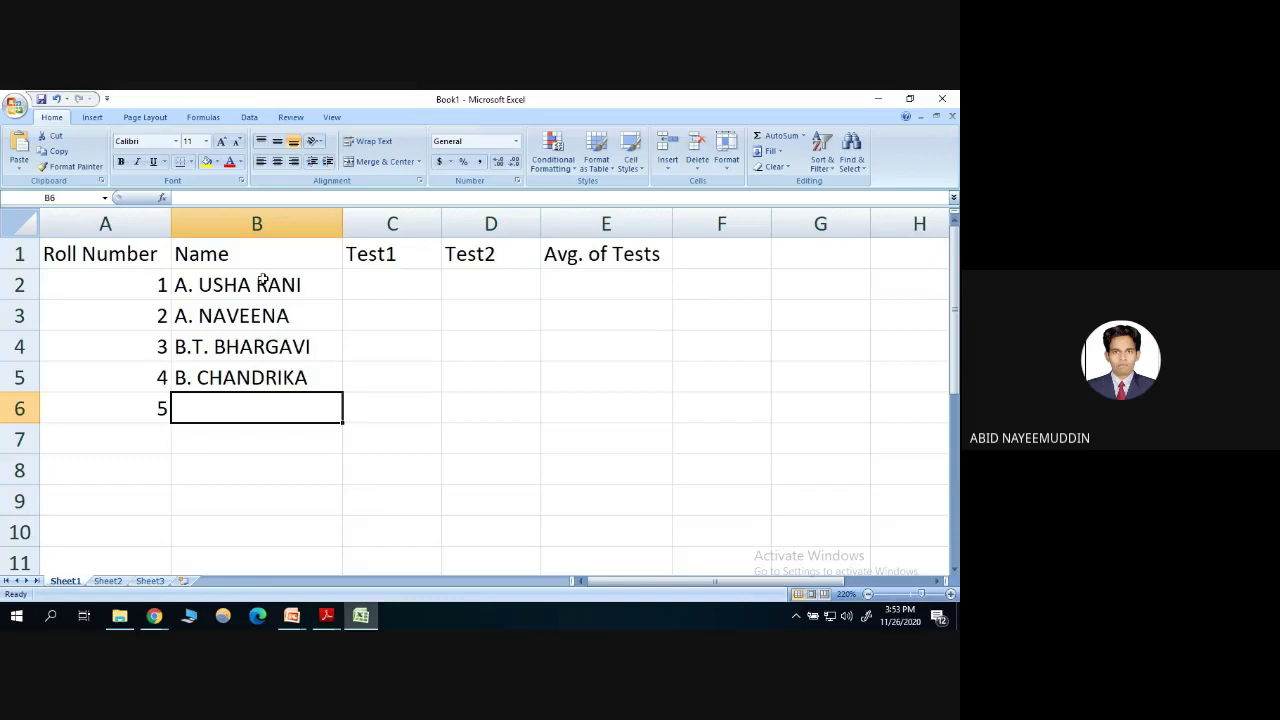
text(B>)
key(BackSpace)
text(.)
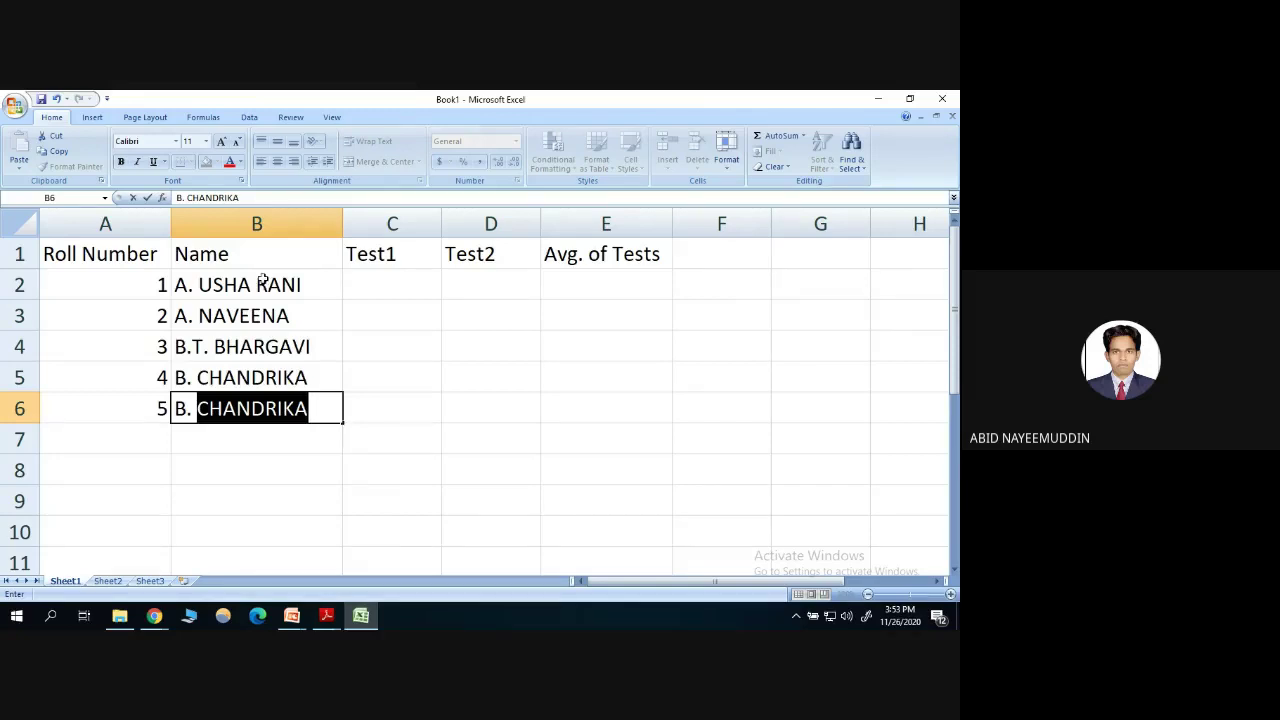
text(DIV)
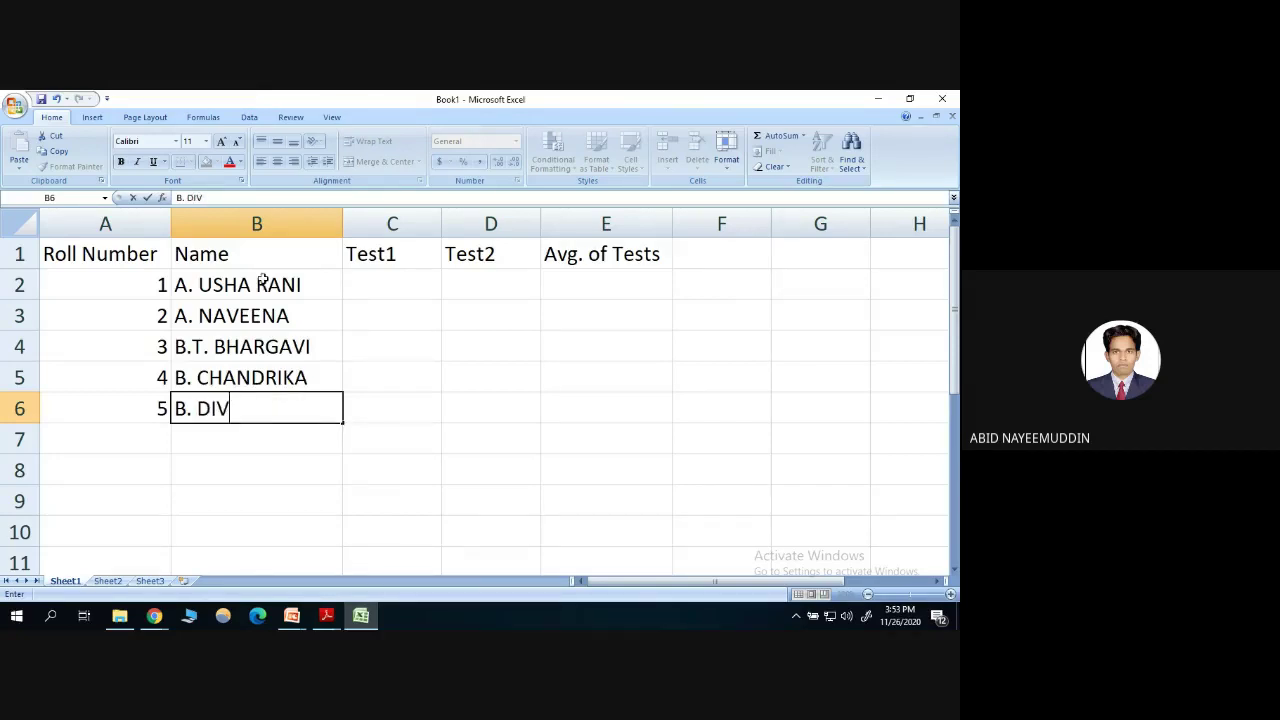
text(YA)
click(431, 379)
click(389, 283)
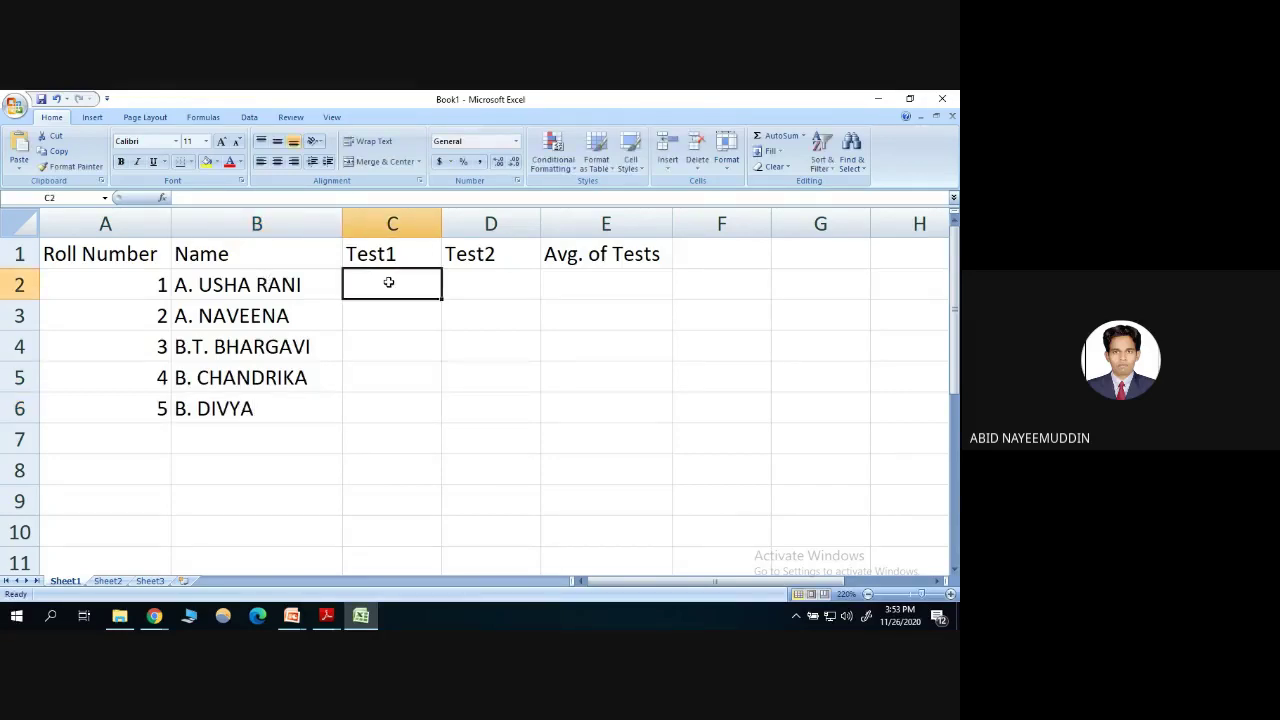
Add the maximum marks (25) to the two test headers so C1 reads Test1 (25) and D1 reads Test2 (25).
double_click(412, 255)
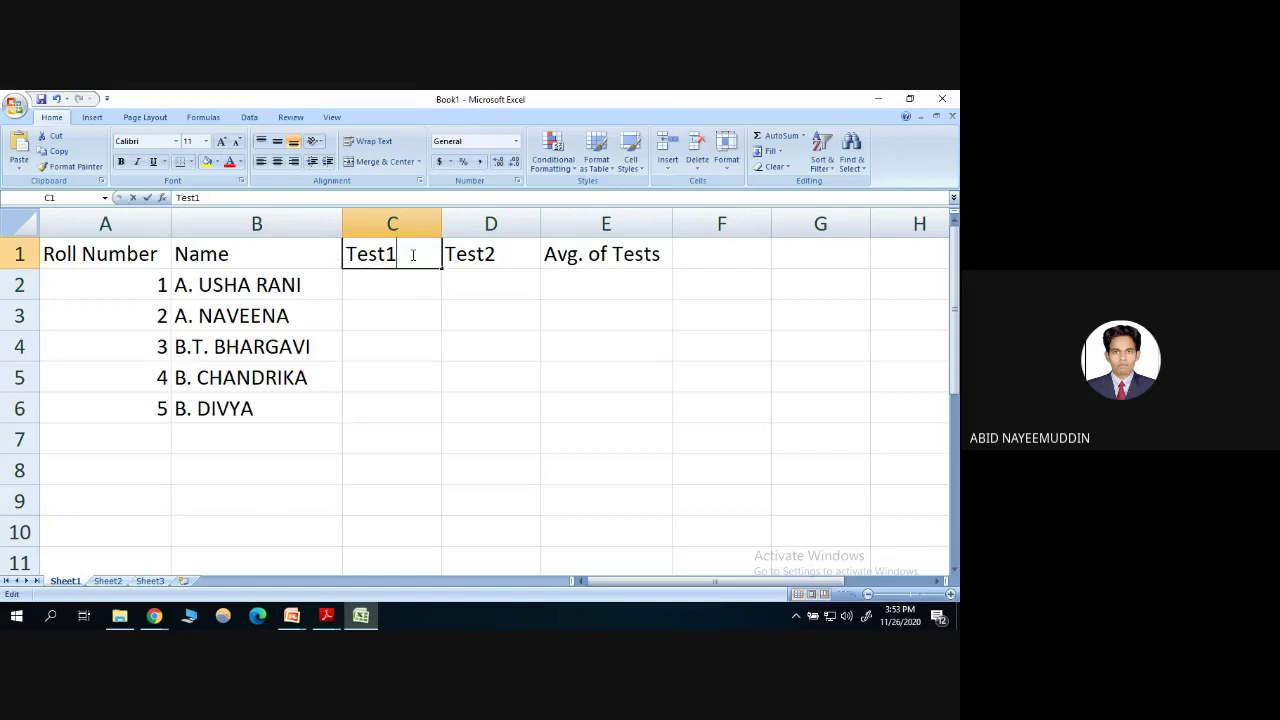
text((25))
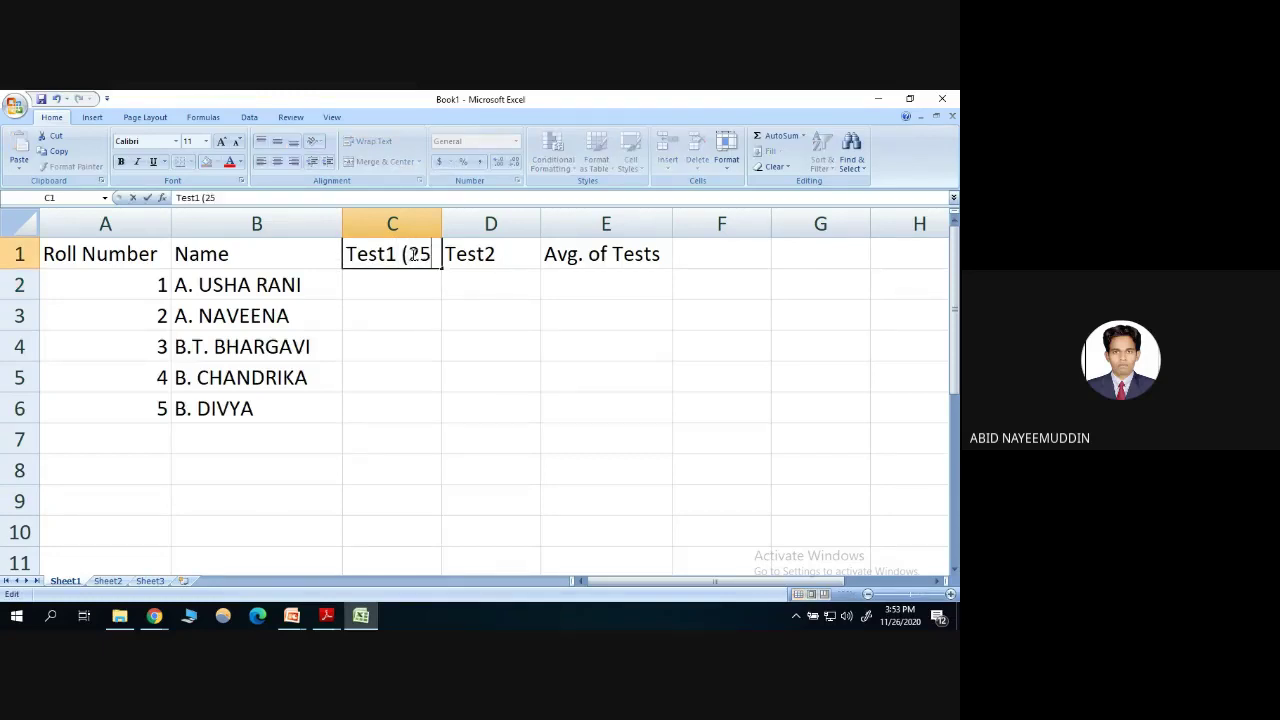
double_click(508, 254)
text((25))
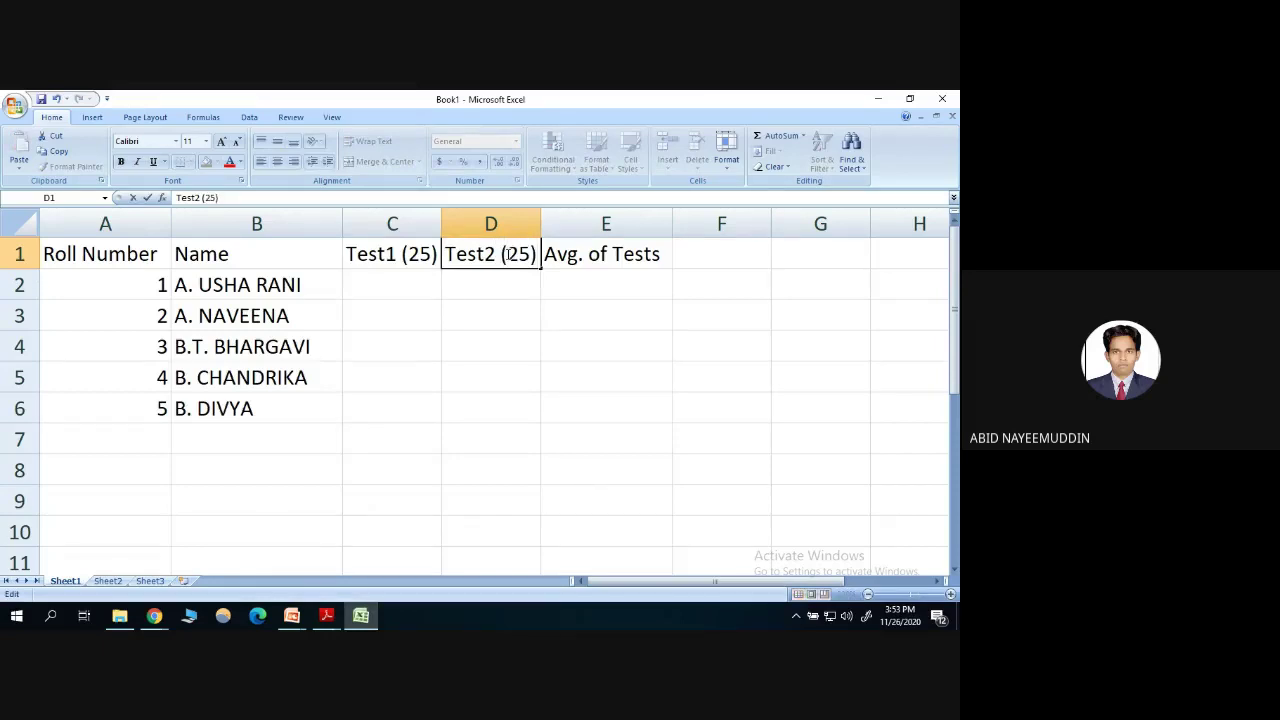
Enter the Test1 marks 21, 22, 23, 19 and 18 in cells C2 to C6.
click(375, 288)
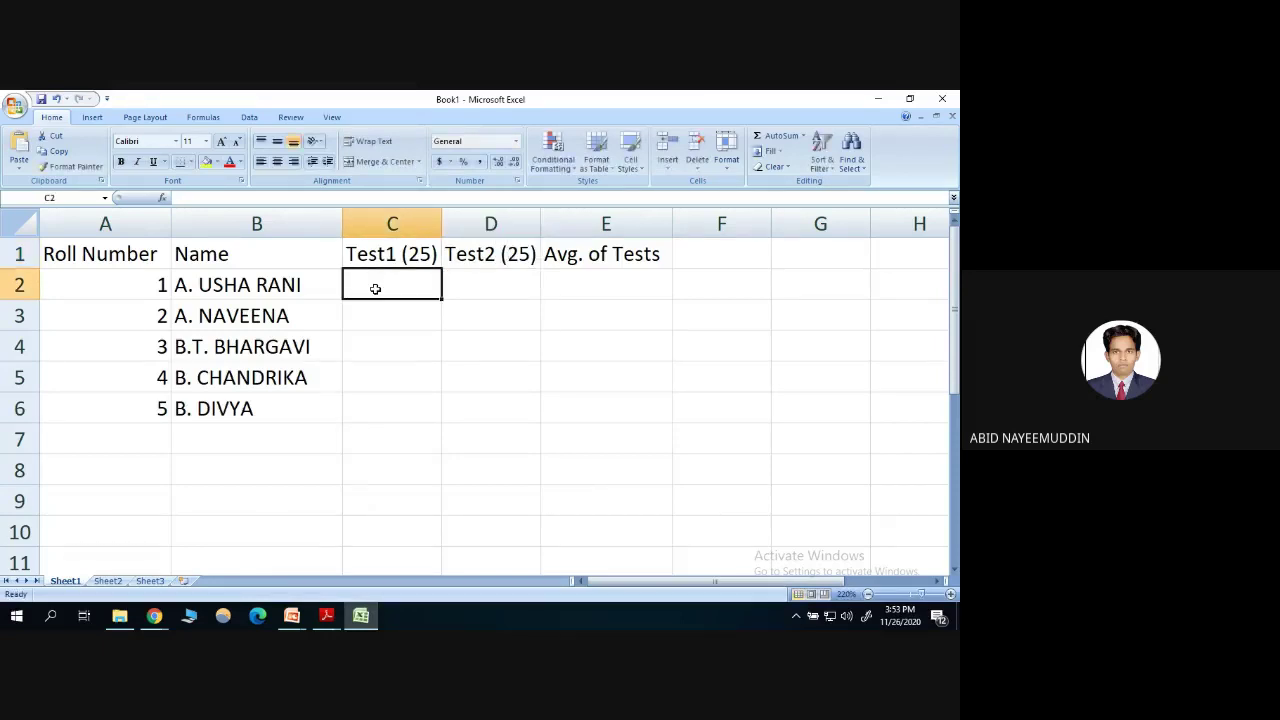
text(21)
key(Return)
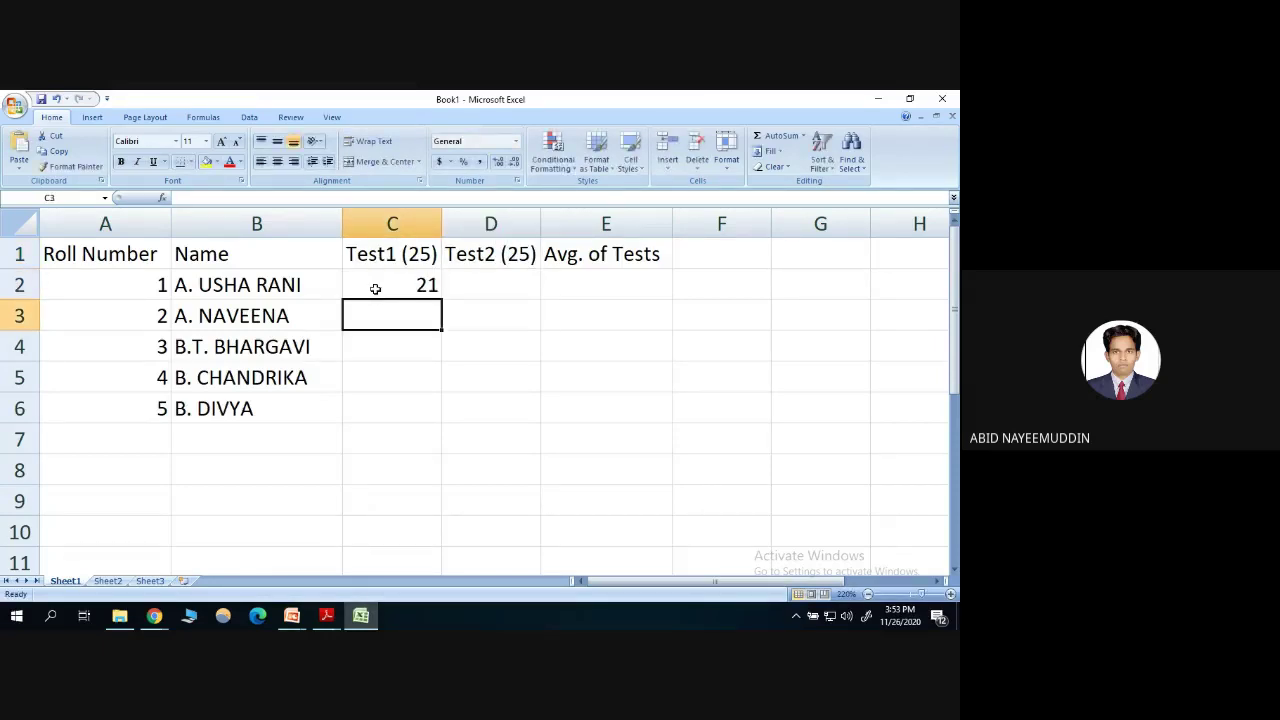
text(22)
key(Return)
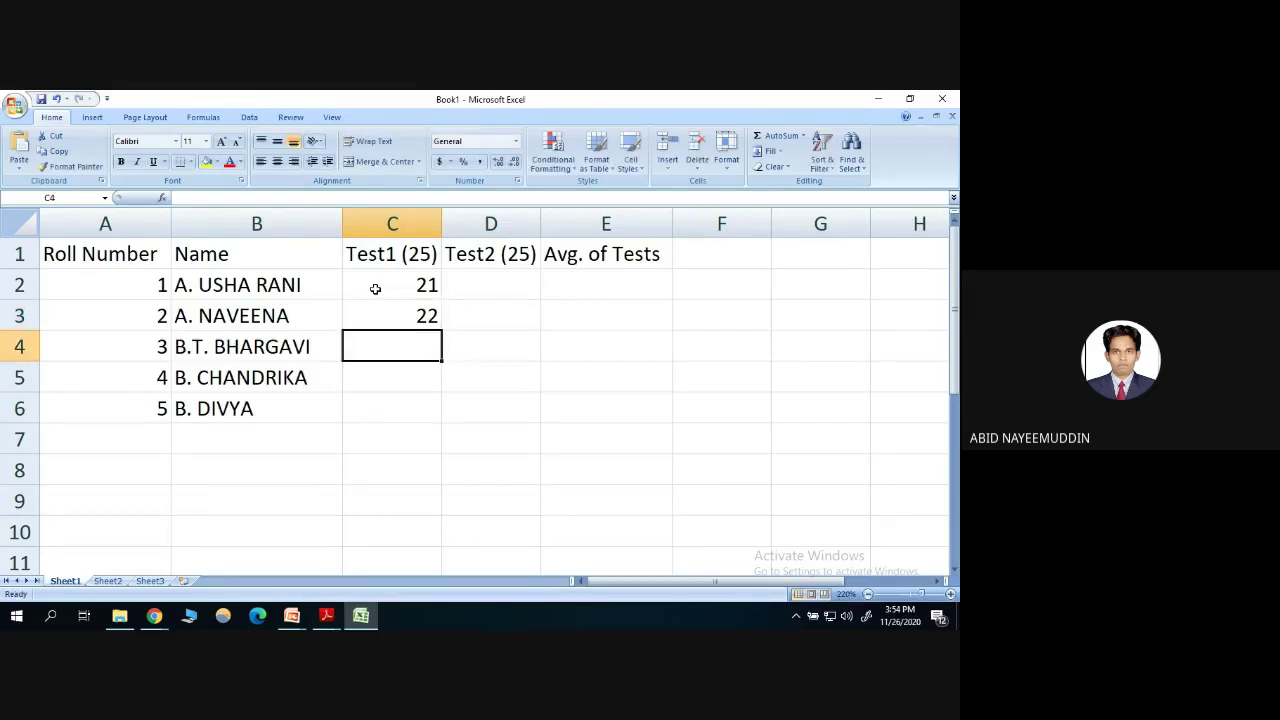
text(2)
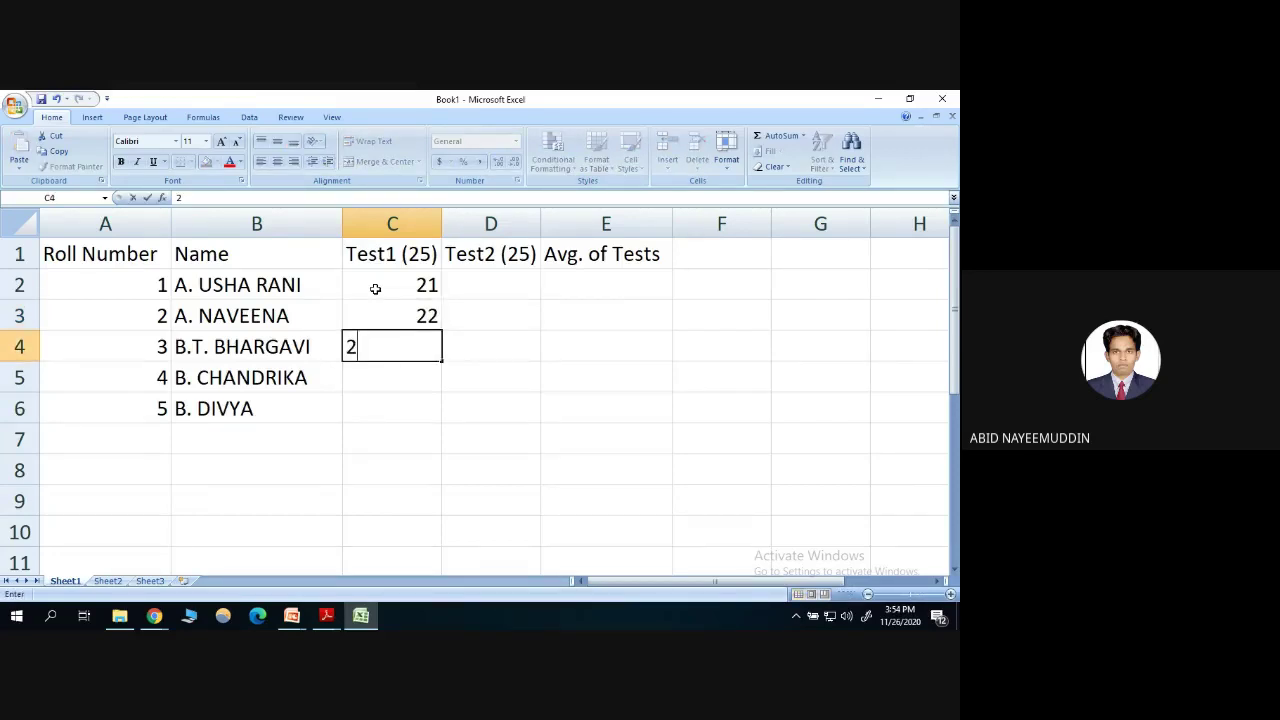
text(3)
key(Return)
text(19)
key(Return)
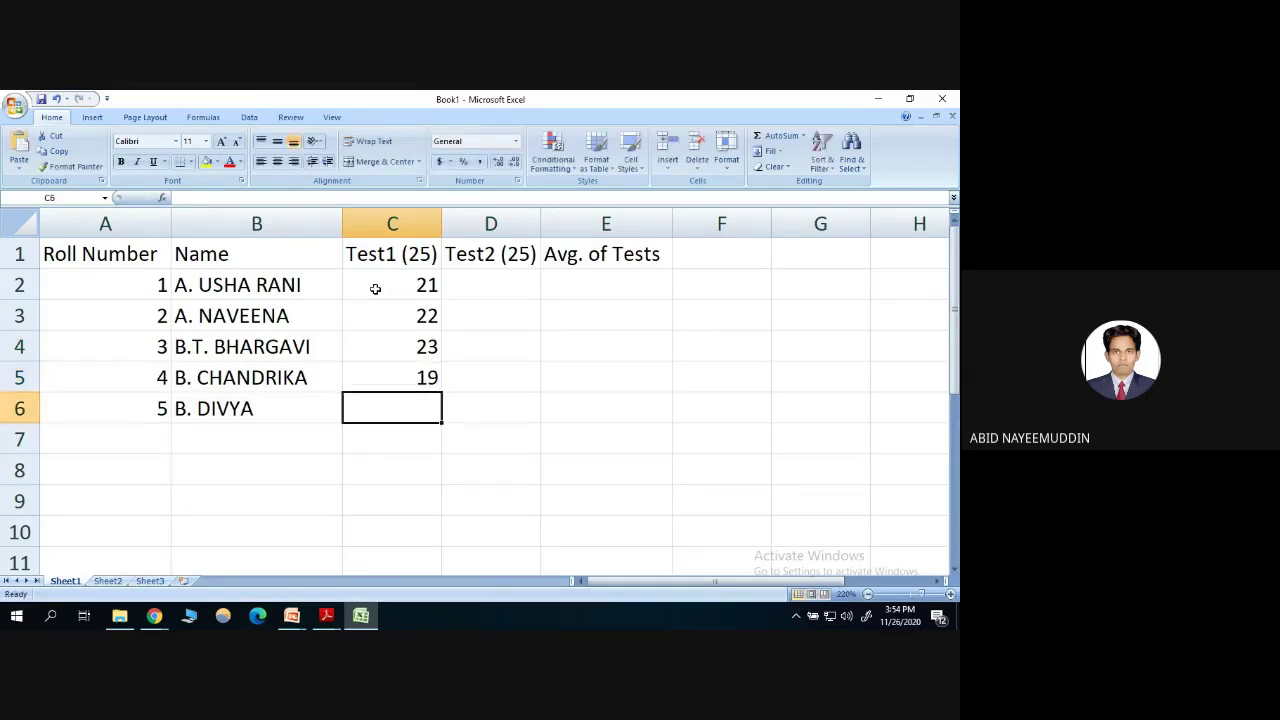
text(18)
key(Return)
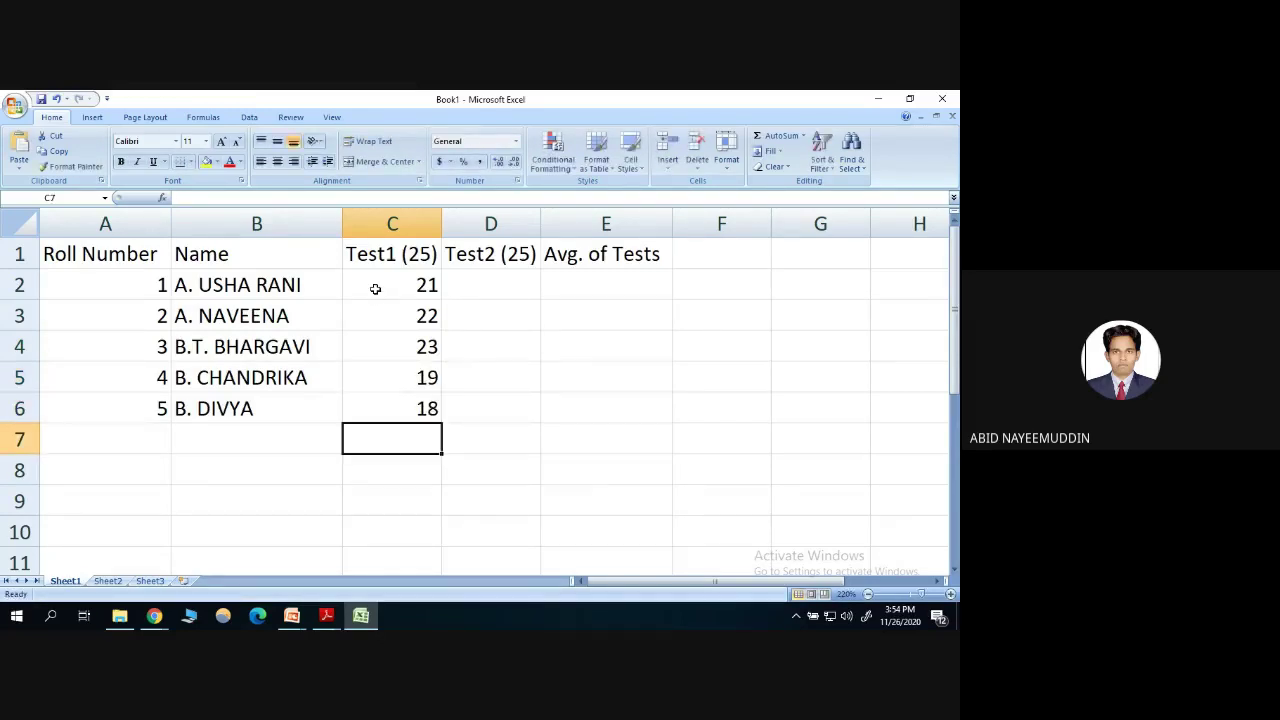
Enter the Test2 marks 10, 14, 21, 24 and 23 in cells D2 to D6.
click(510, 280)
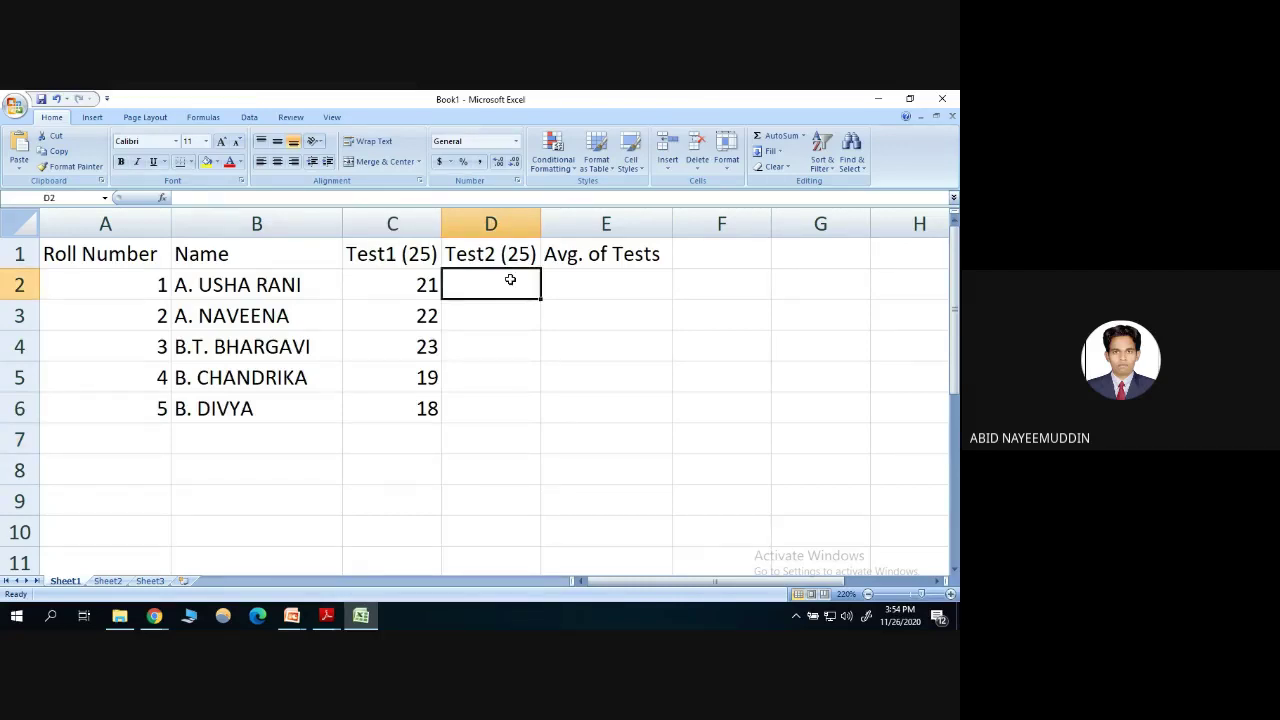
text(10)
key(Return)
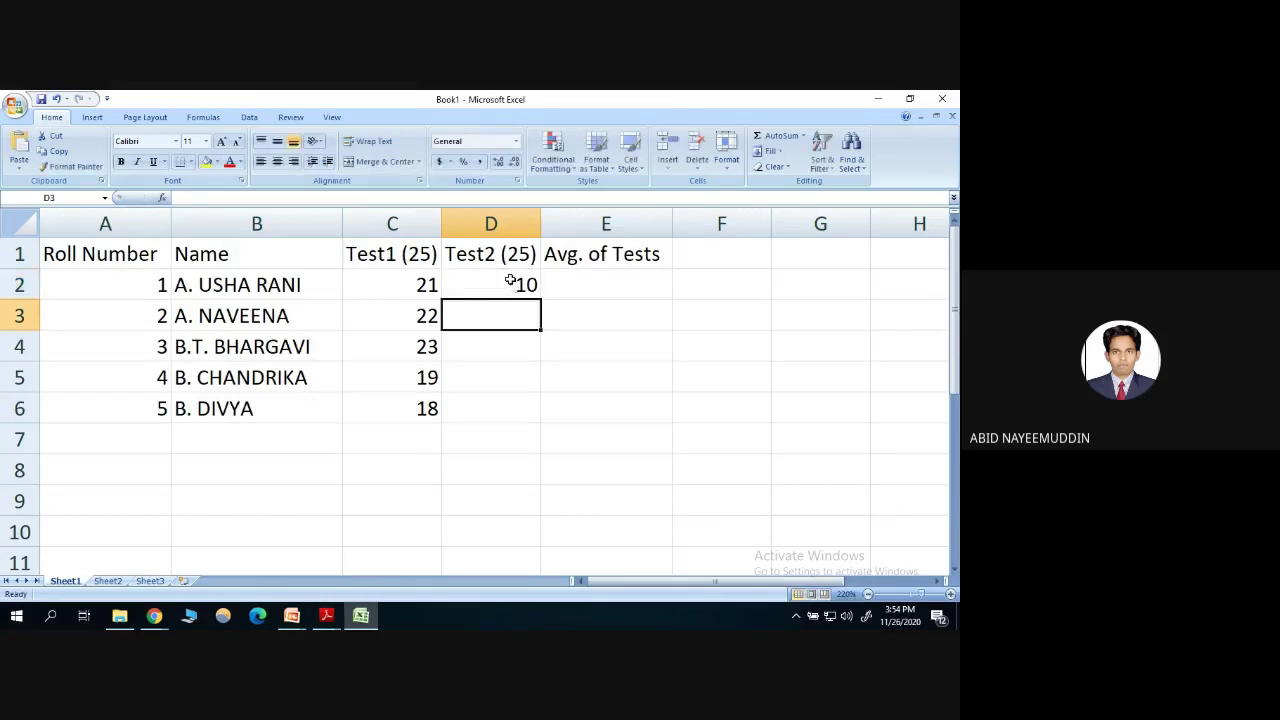
text(14)
key(Return)
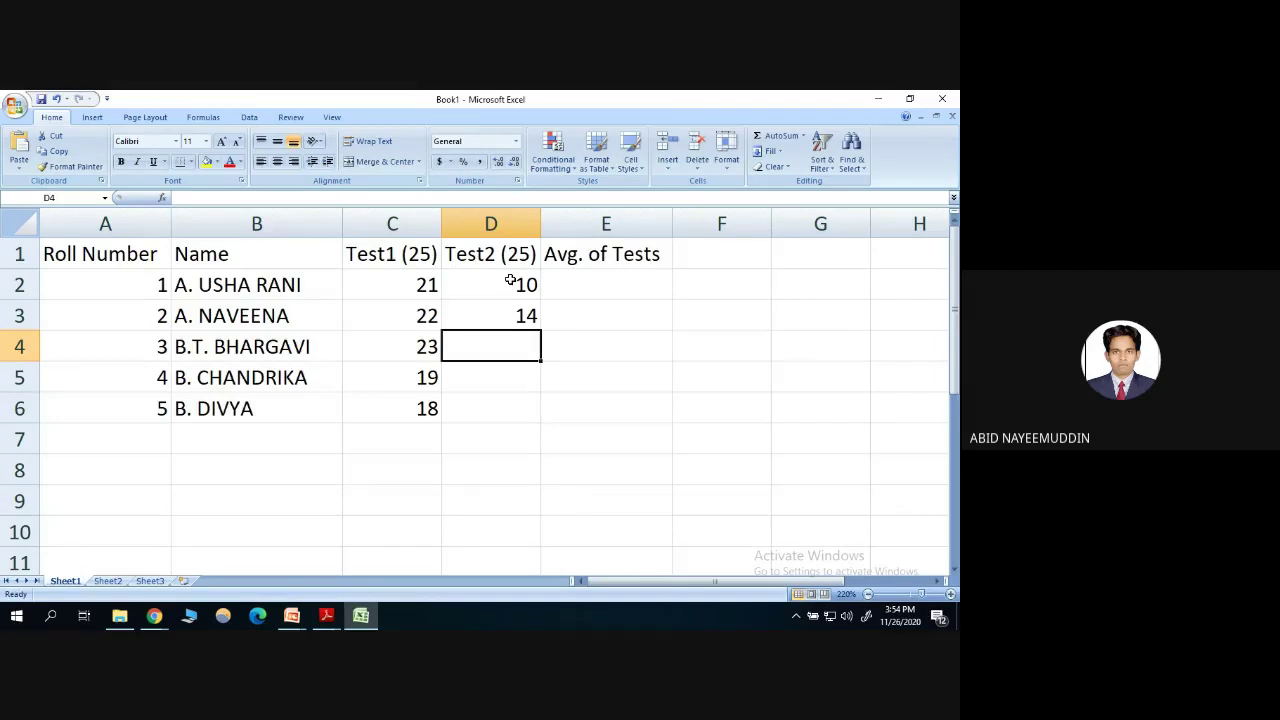
text(21)
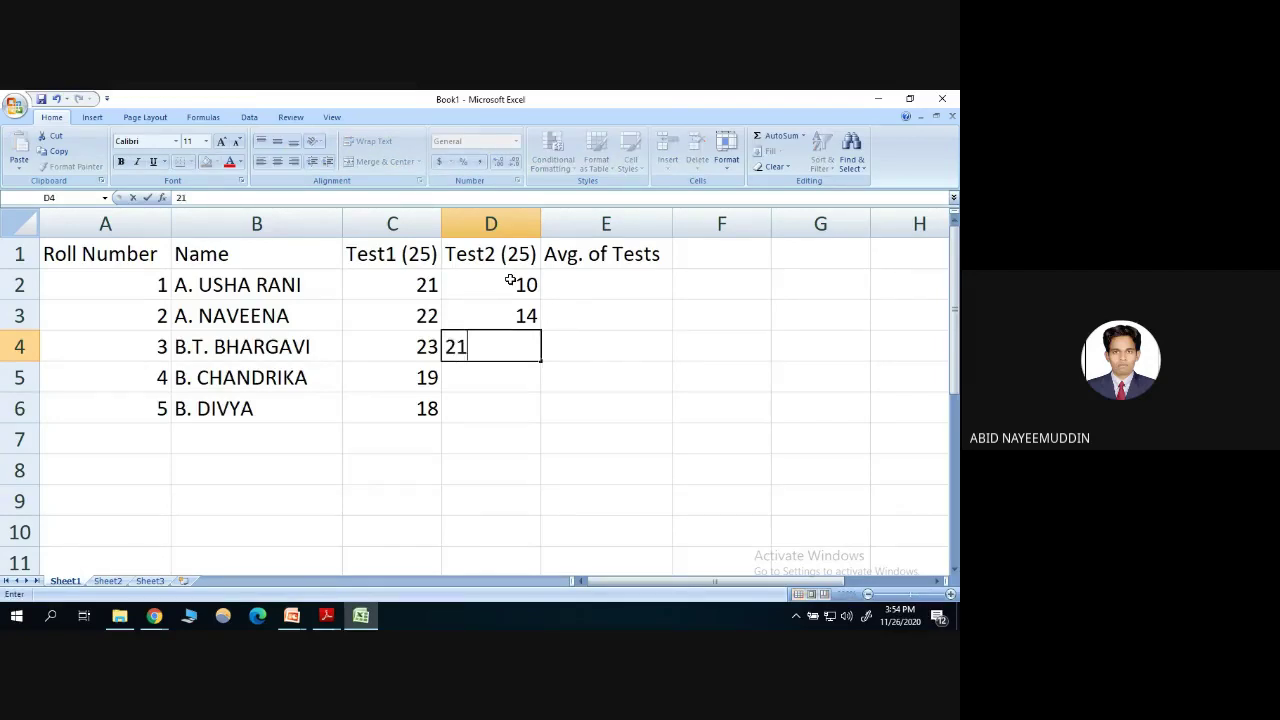
key(Return)
text(24)
key(Return)
text(23)
key(Return)
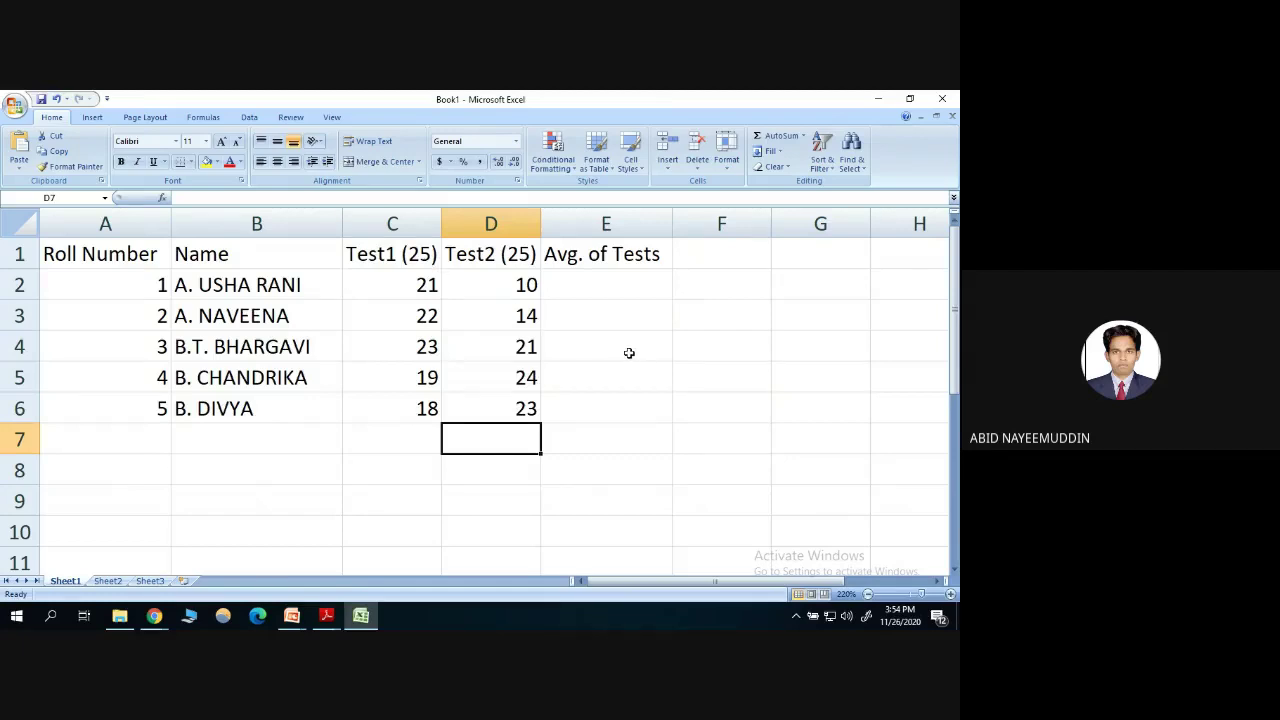
Change the Test1 marks to 22 in C2 and 20 in C5.
click(576, 289)
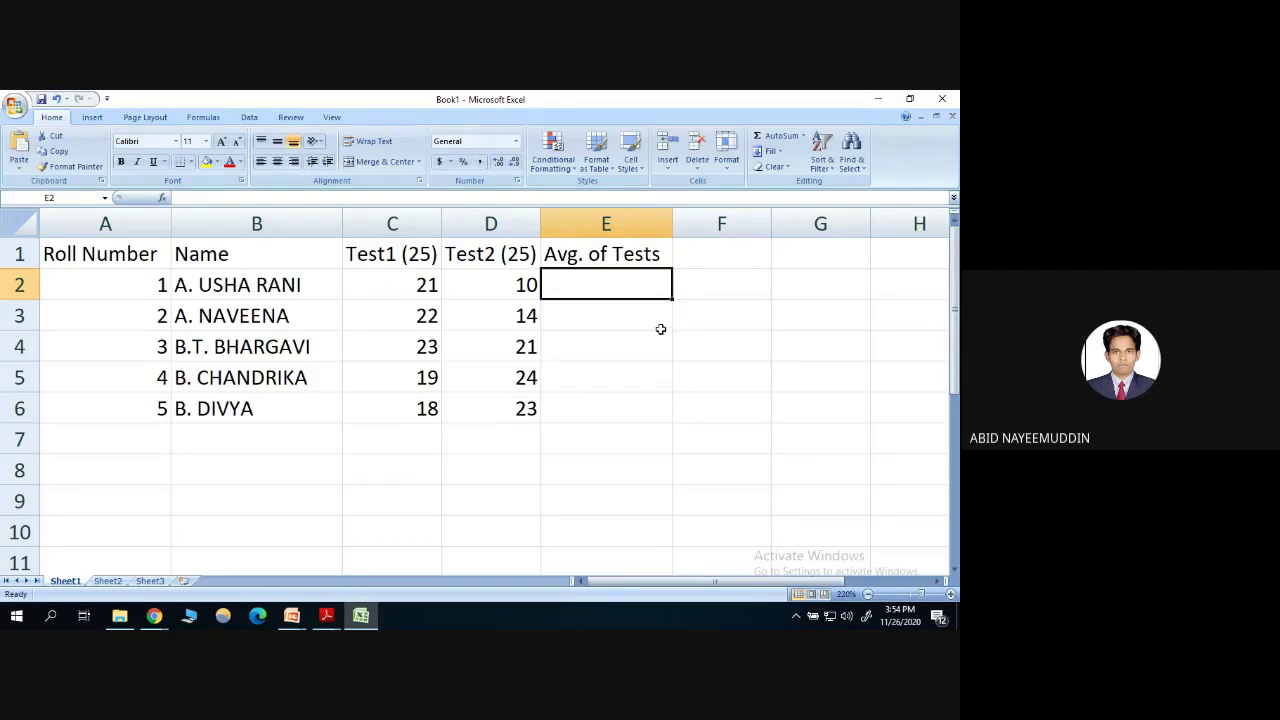
click(427, 285)
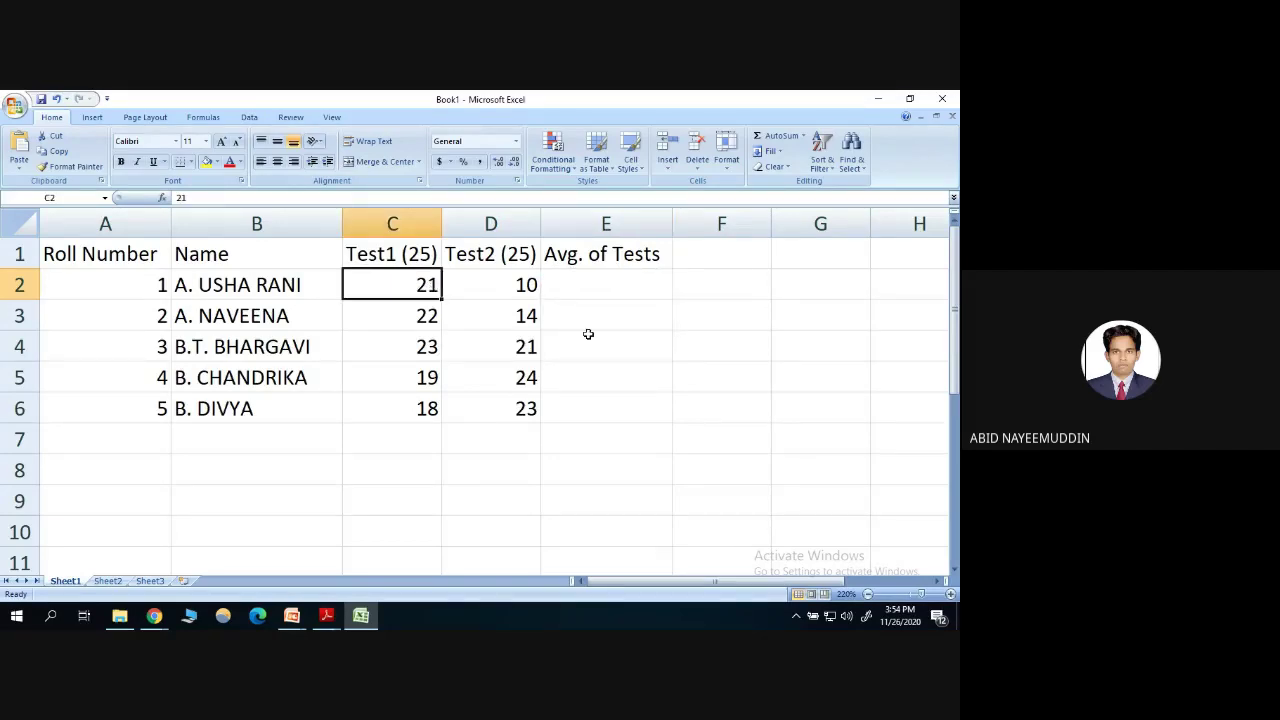
text(22)
key(Return)
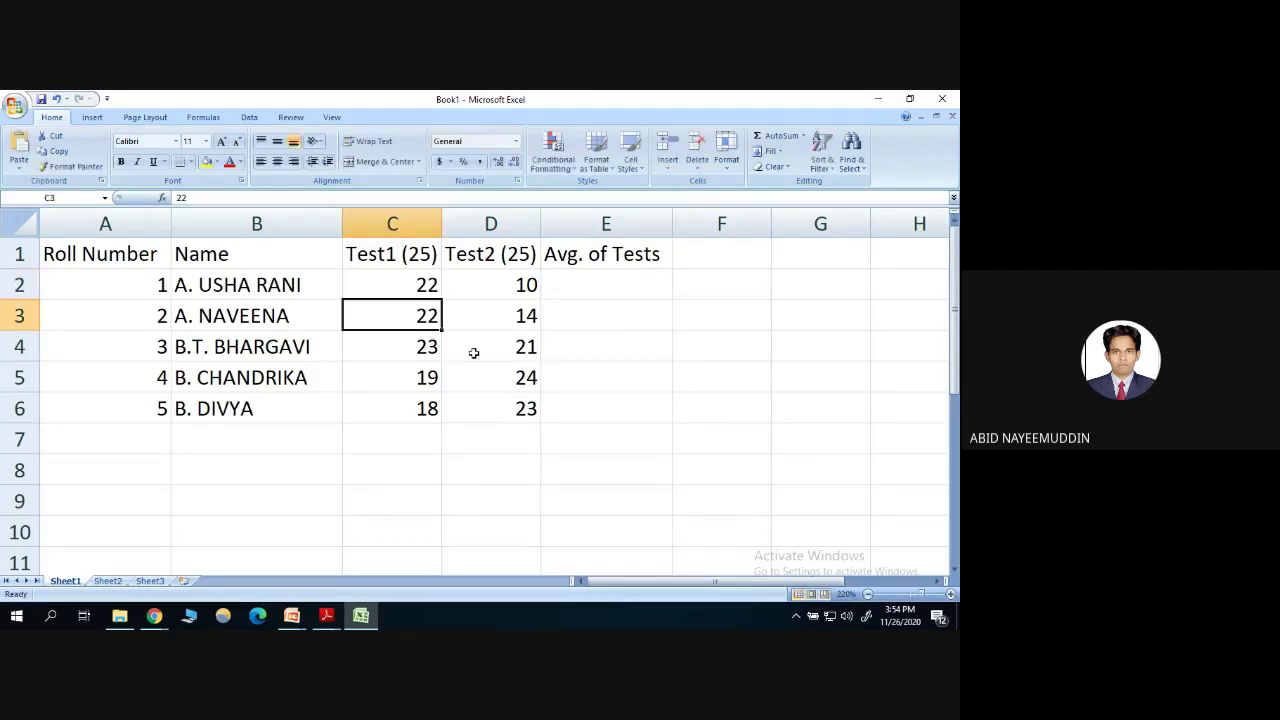
click(422, 377)
text(20)
click(444, 453)
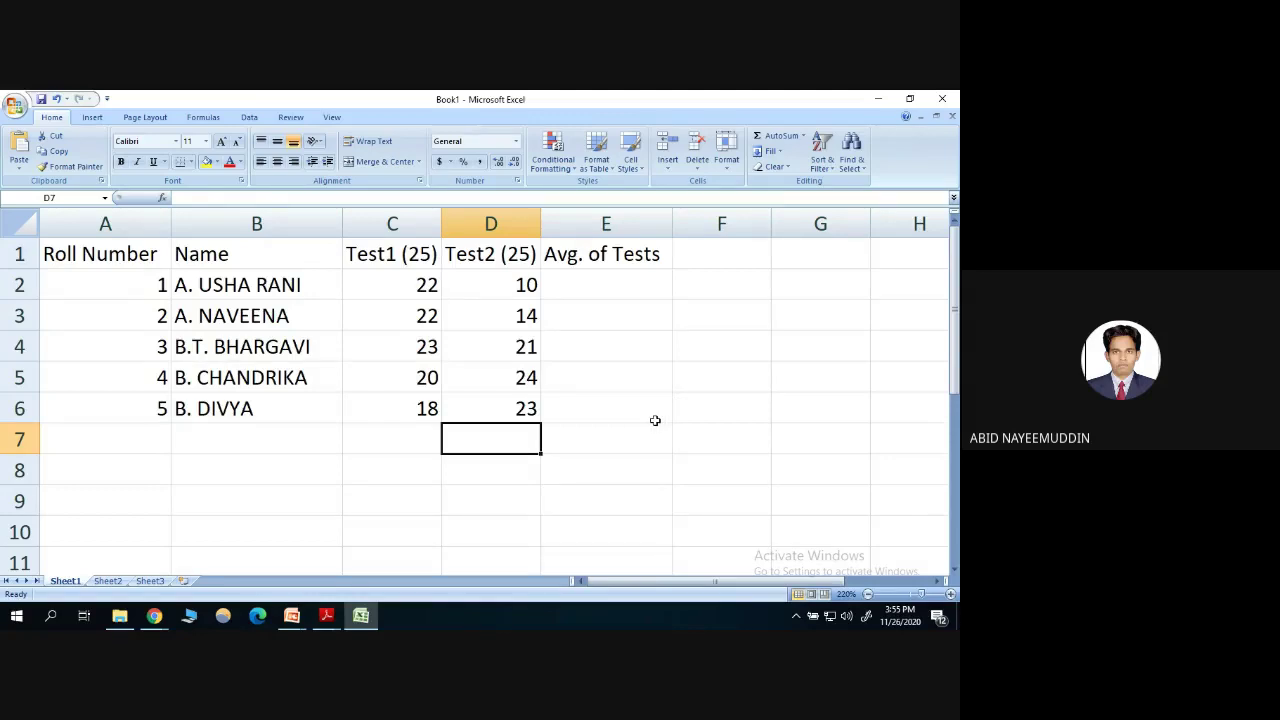
click(605, 284)
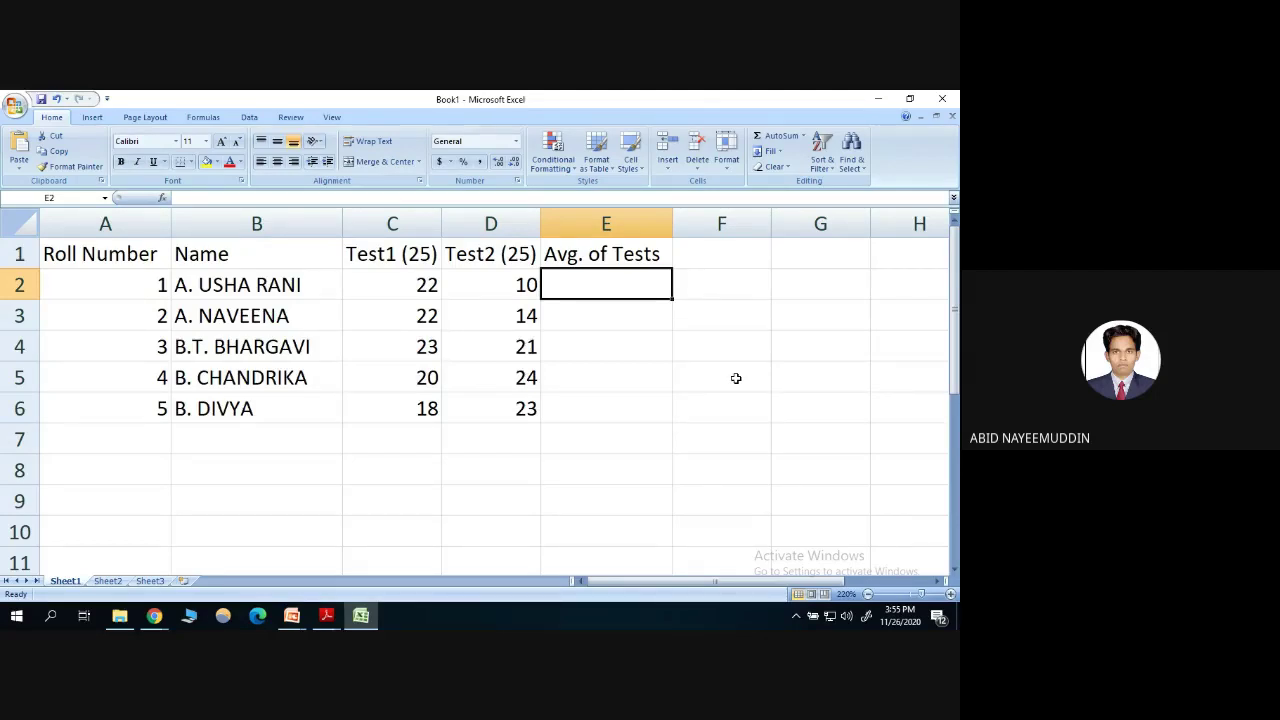
text(=)
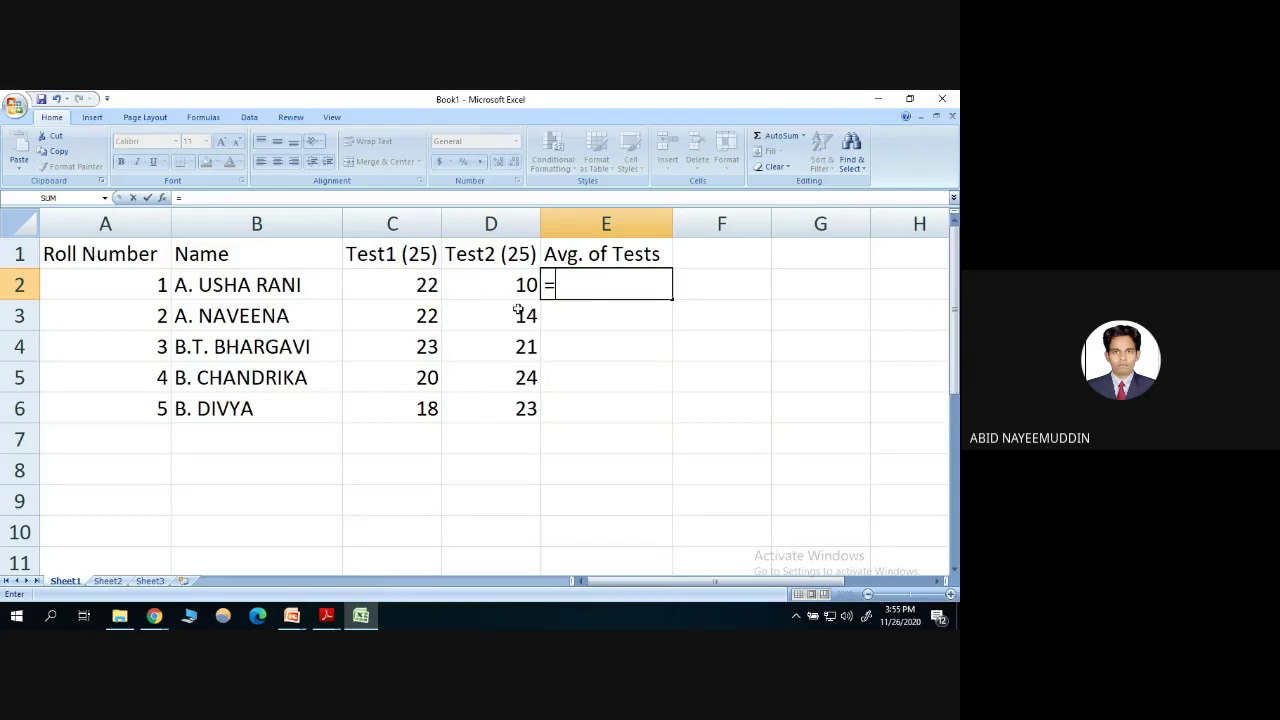
key(Escape)
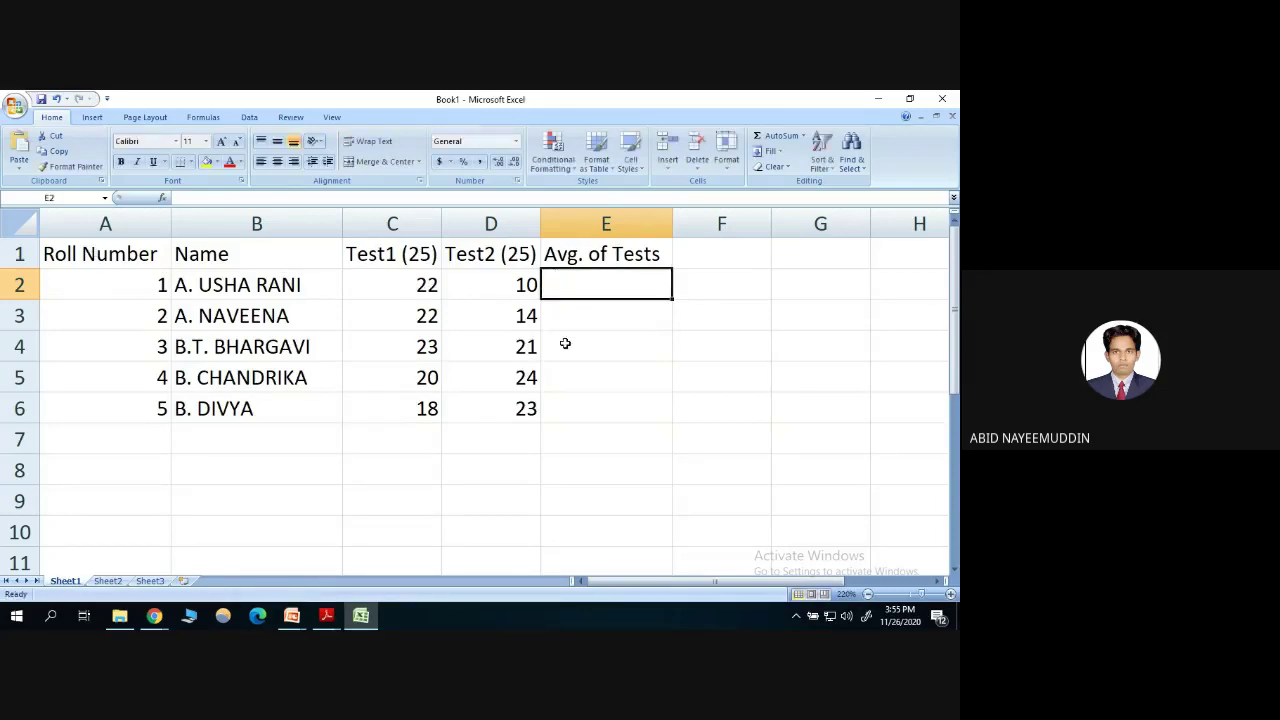
Select cells C2, B5 and C6 in turn to examine how each cell's address is given.
click(412, 287)
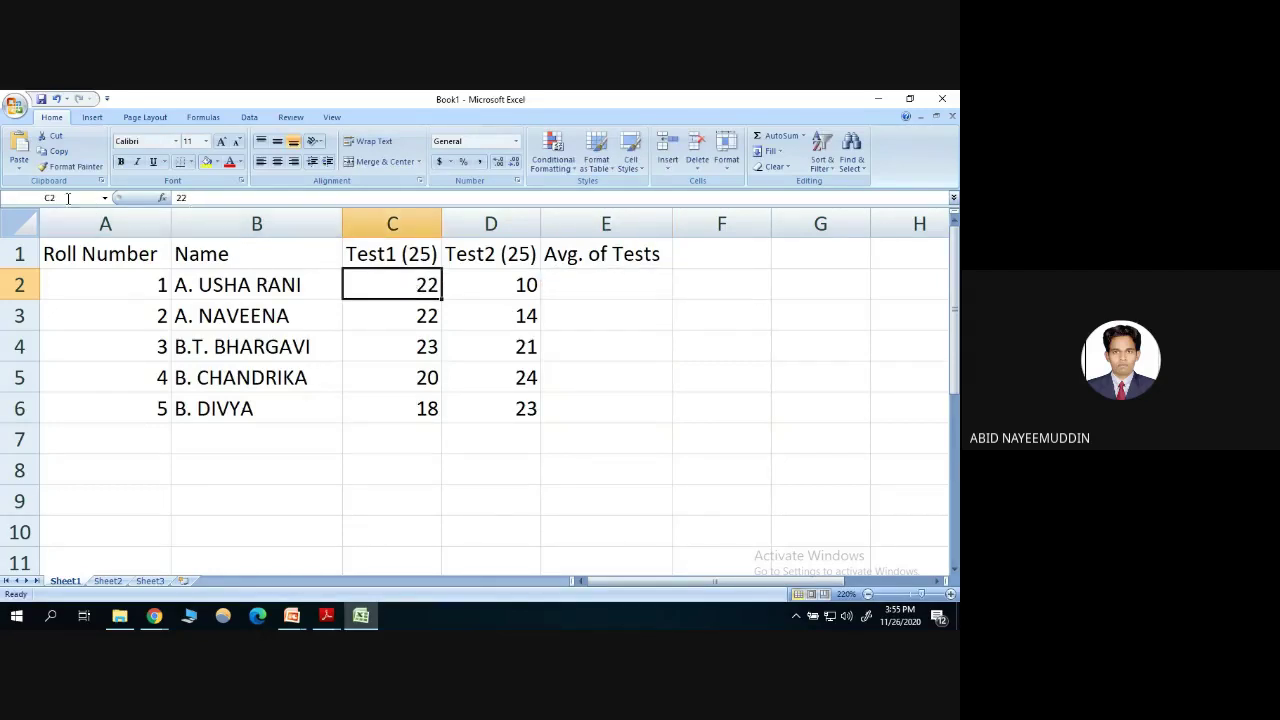
click(105, 199)
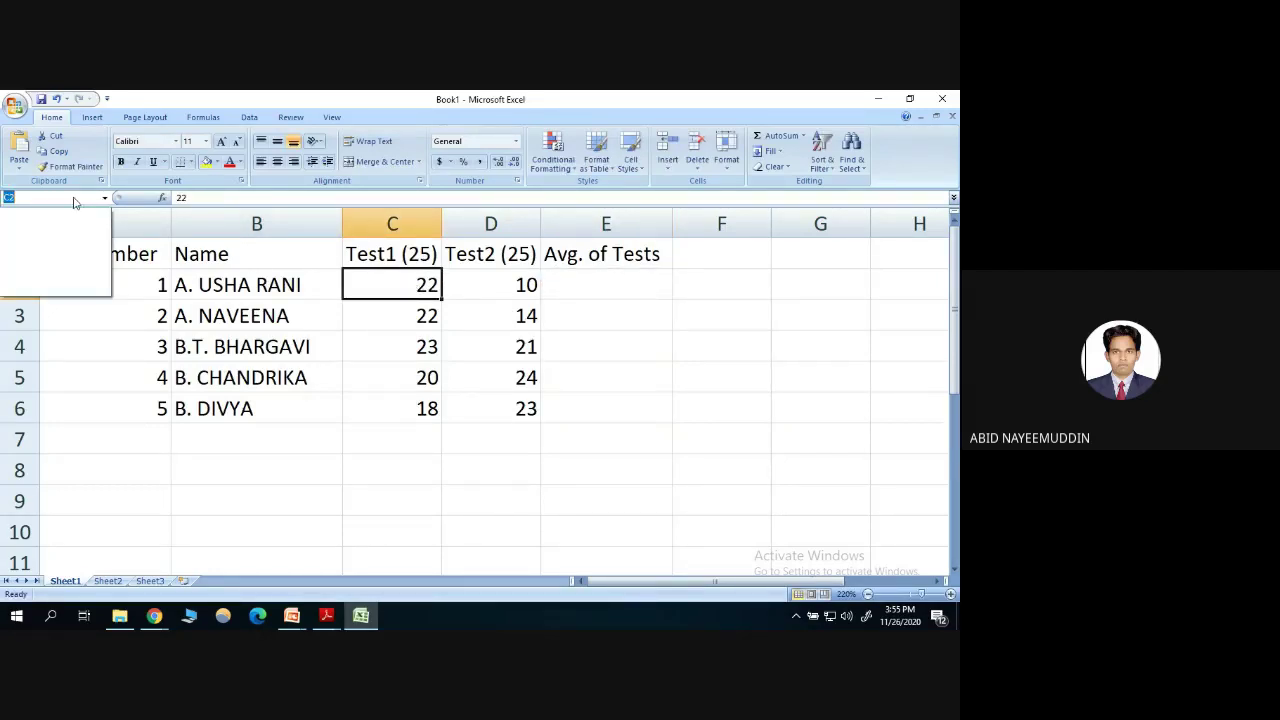
click(108, 200)
click(365, 418)
click(406, 291)
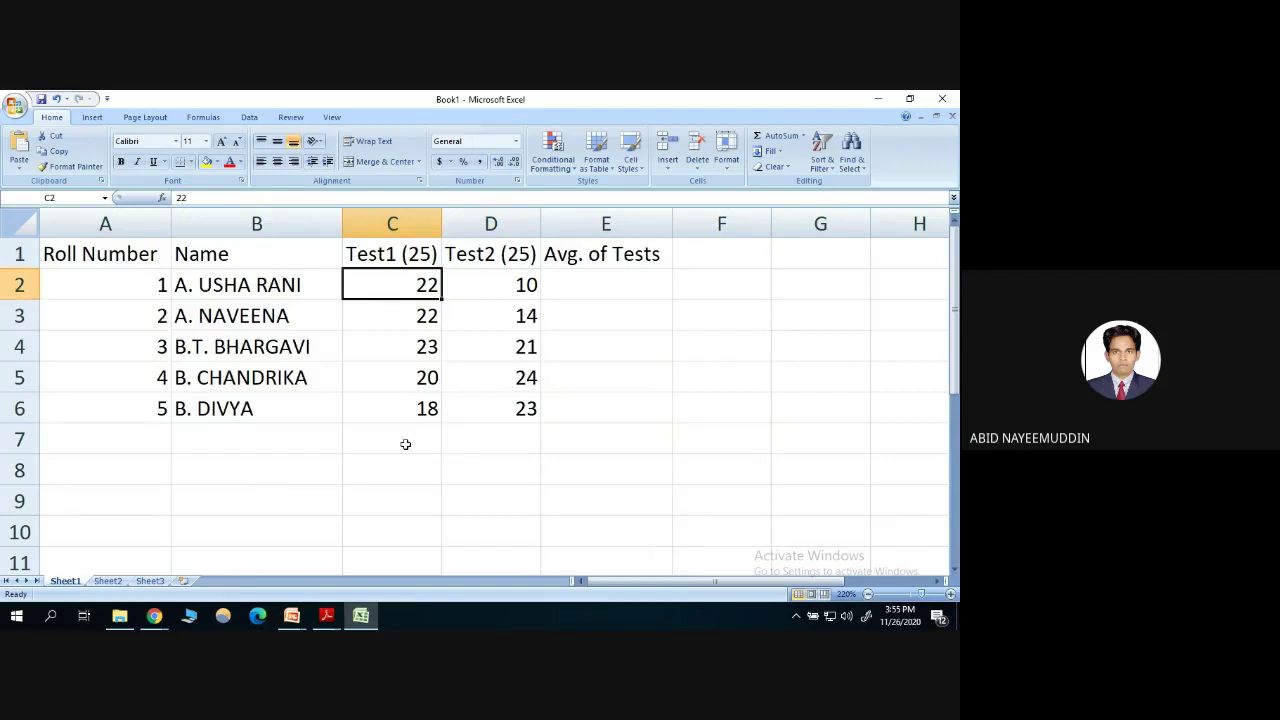
click(262, 379)
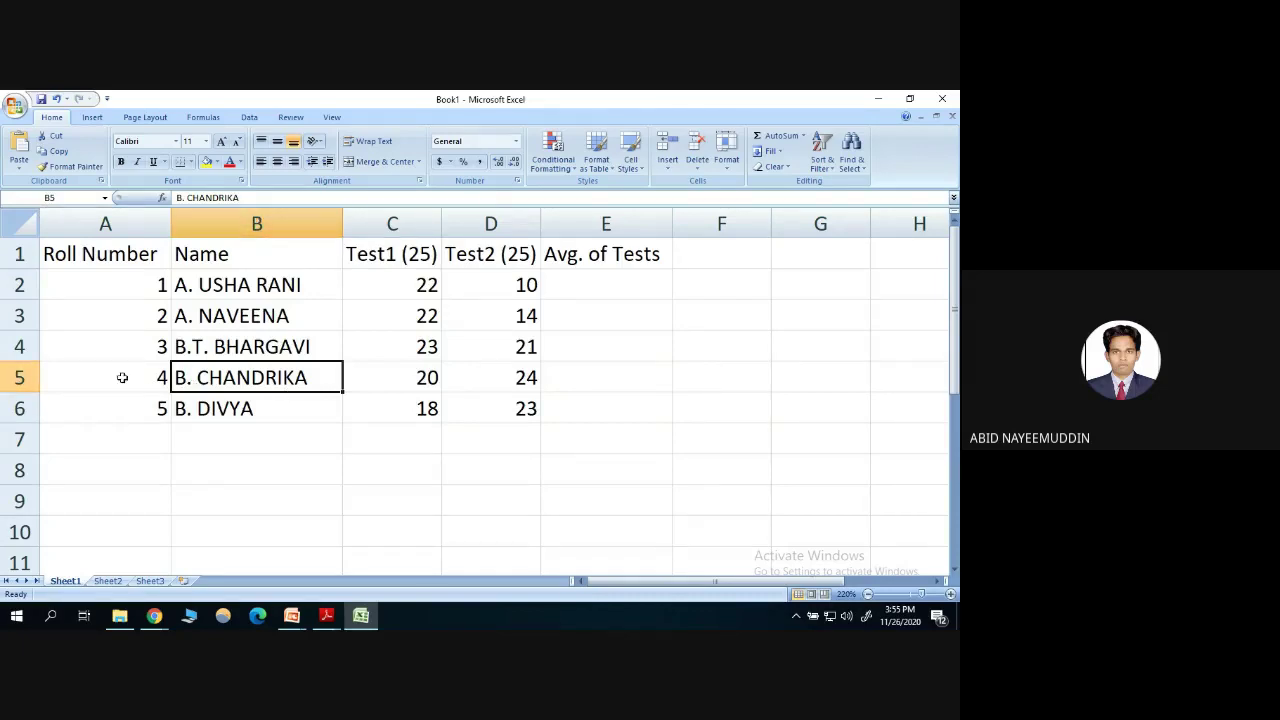
click(421, 409)
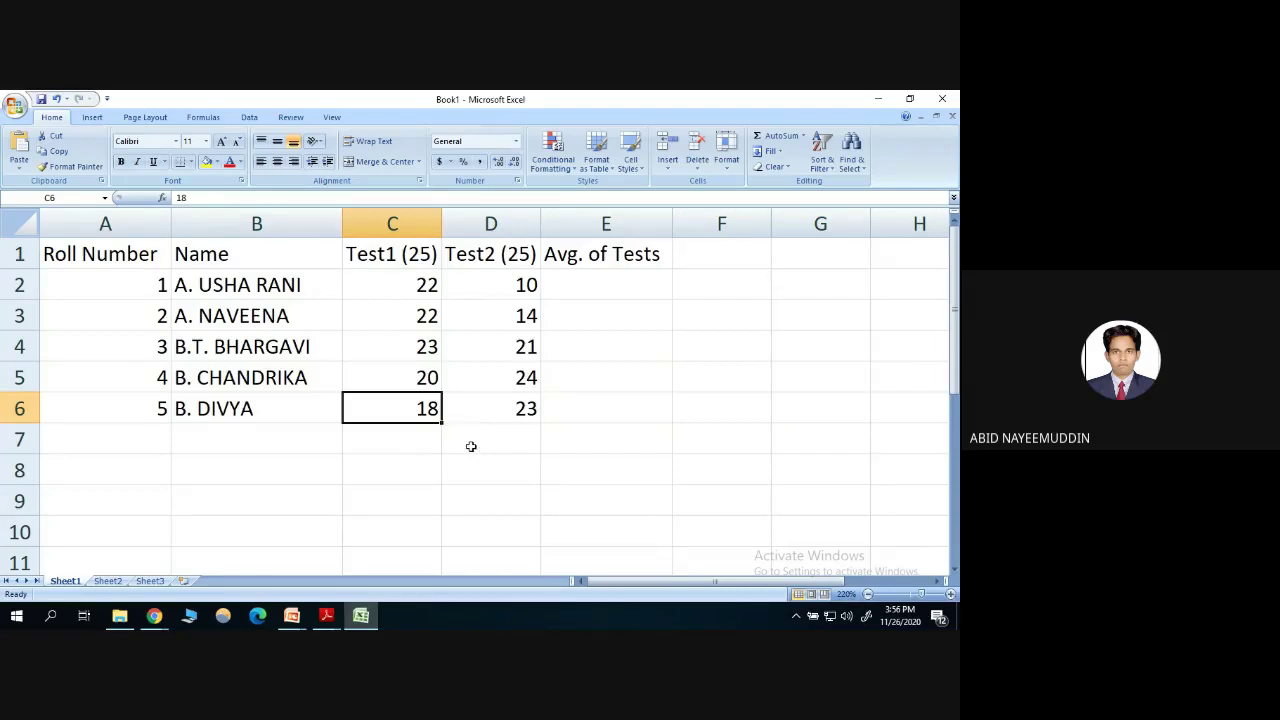
Enter the formula =(C2+D2)/2 in E2 for the first student's test average and check it in the cell.
click(611, 284)
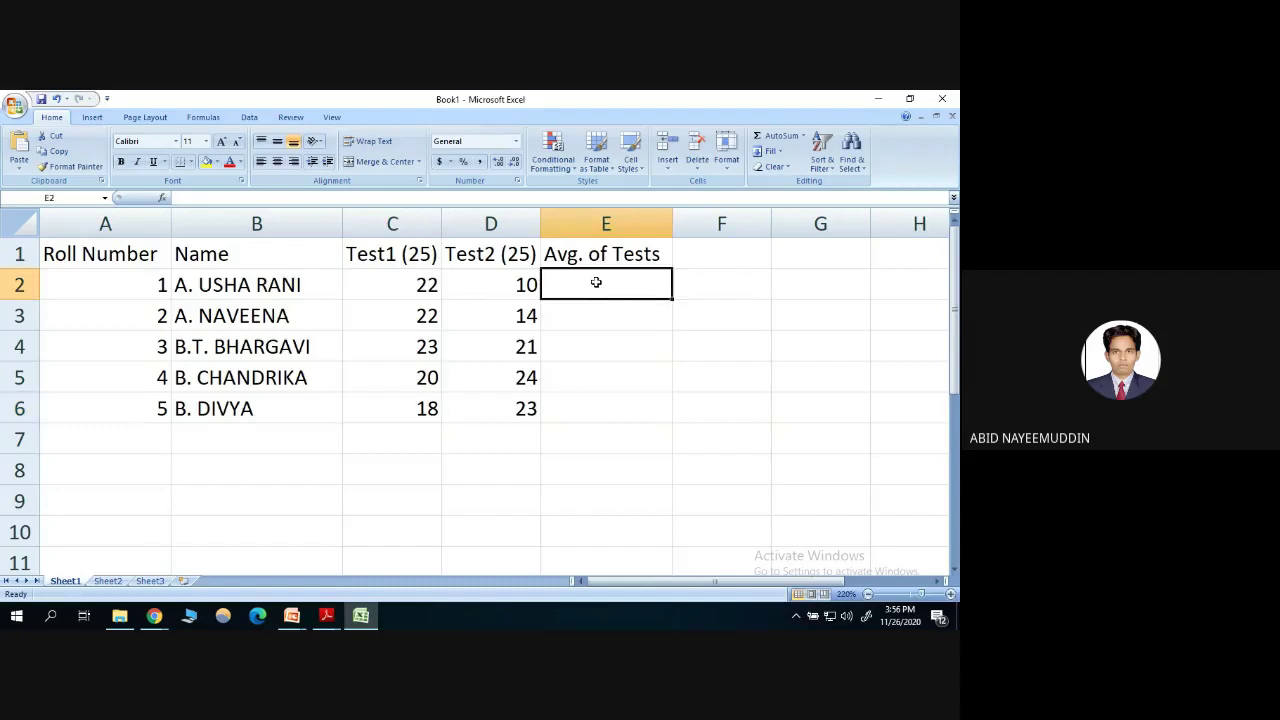
text(=)
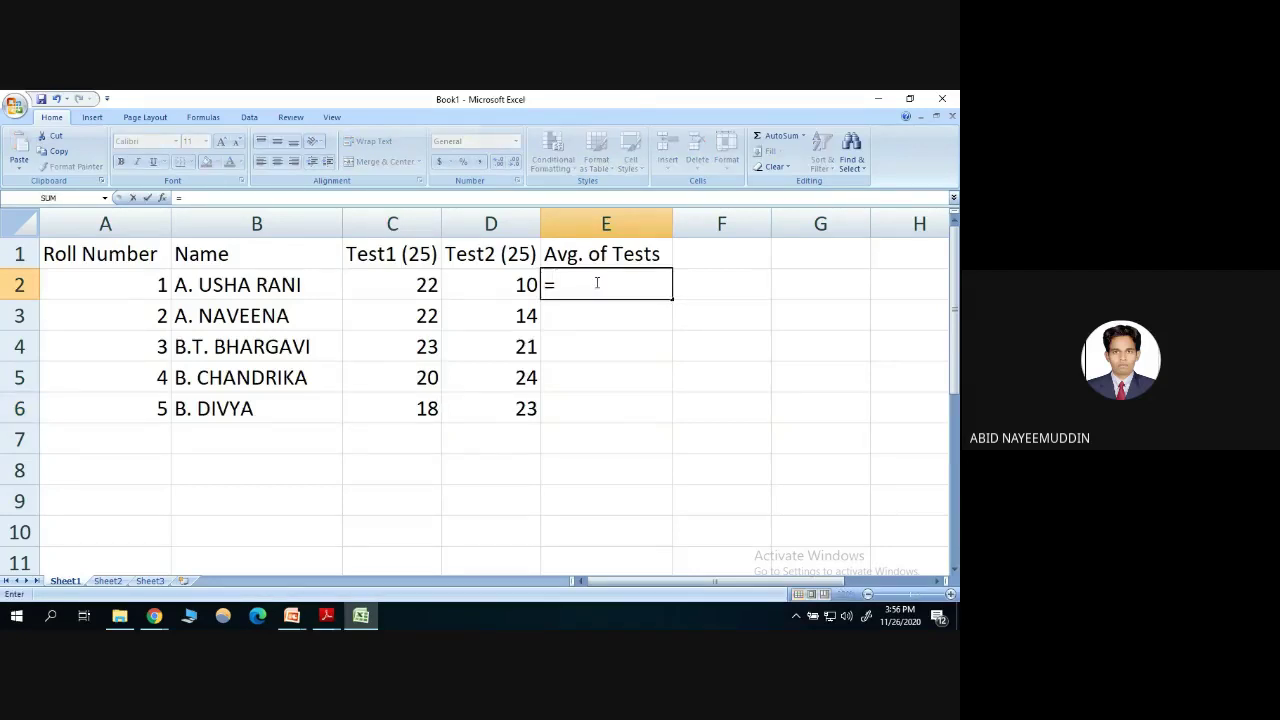
text((C2+)
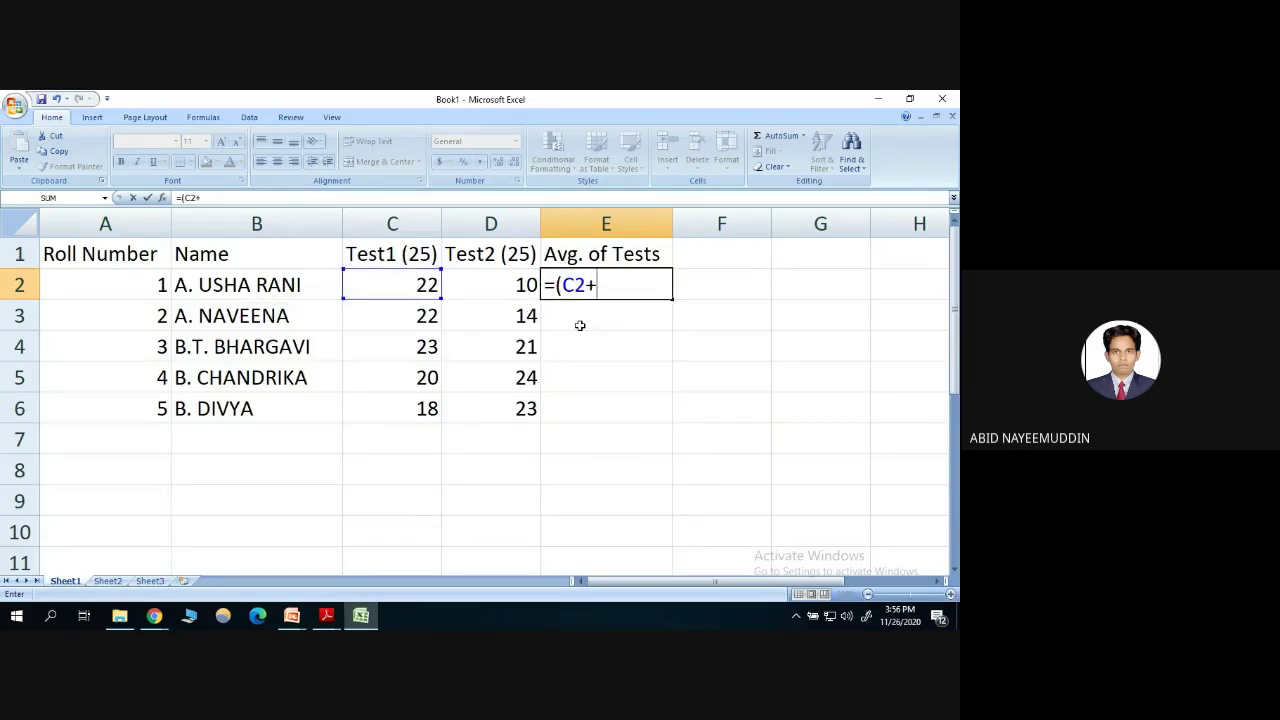
text(D2)
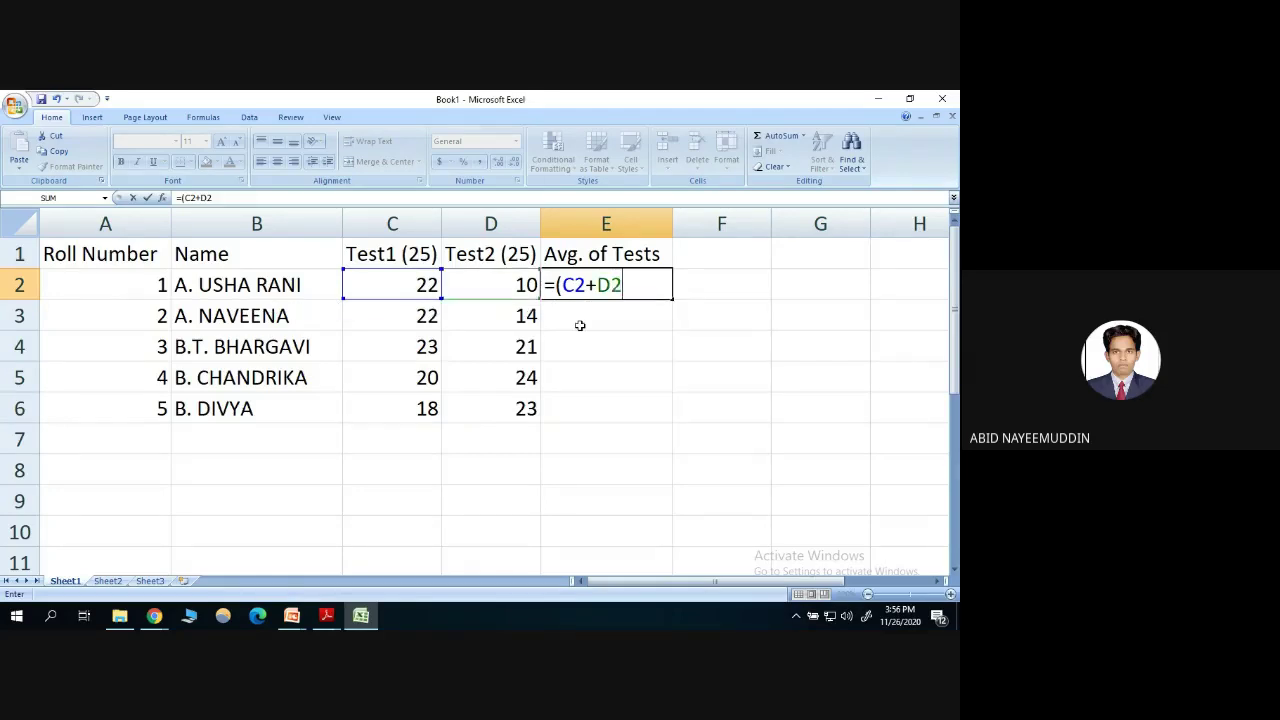
text()/2)
key(Return)
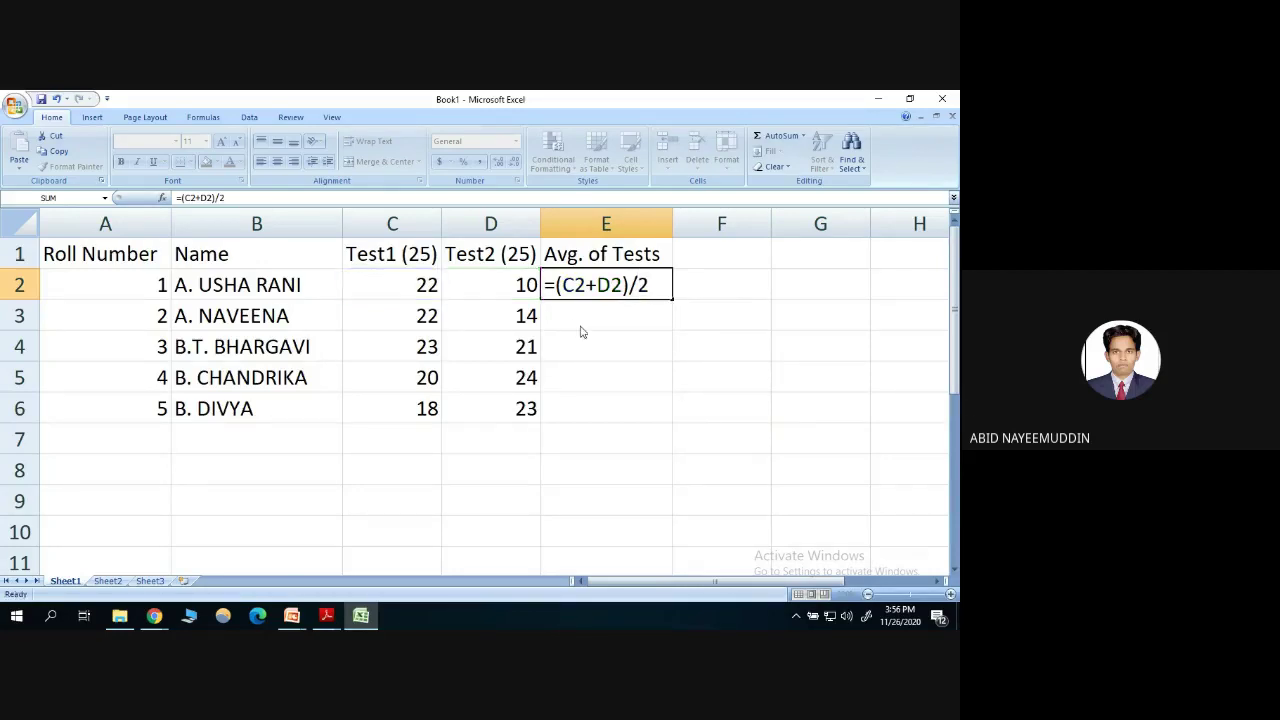
click(744, 376)
click(621, 266)
click(627, 285)
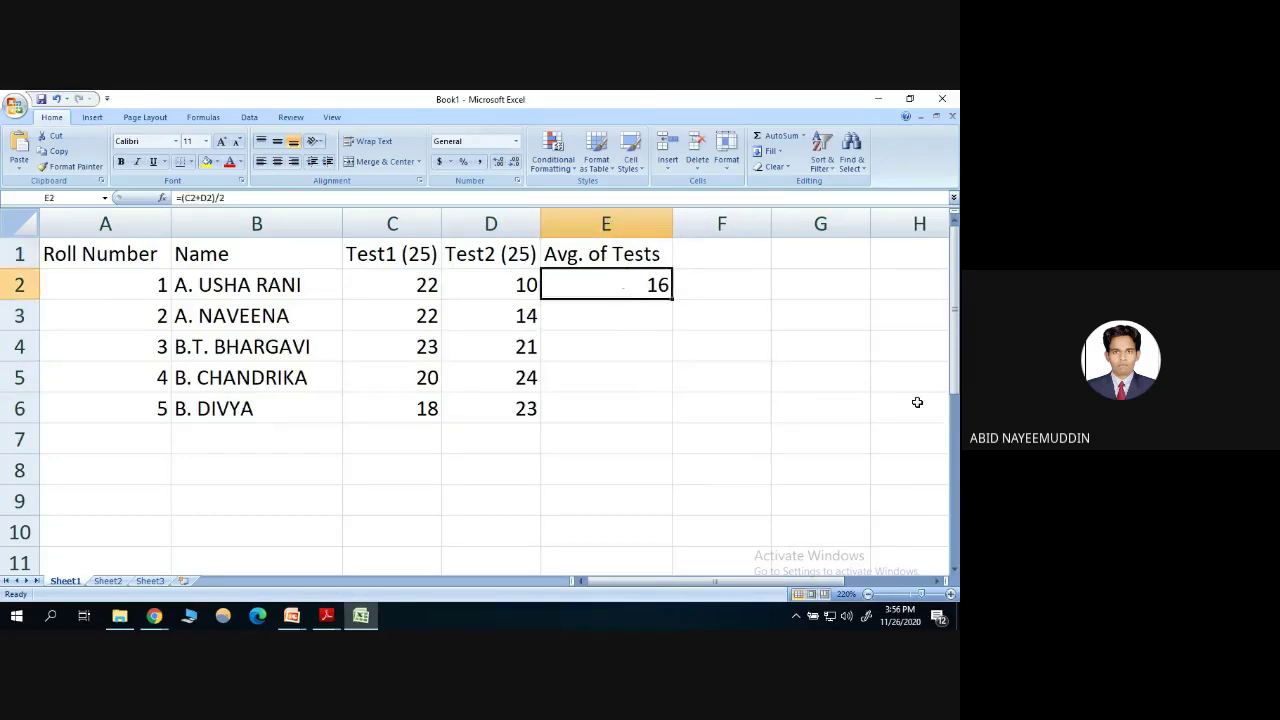
Enter the formula =(C3+D3)/2 in E3 for the second student's average, check it and clear the cell again.
click(638, 314)
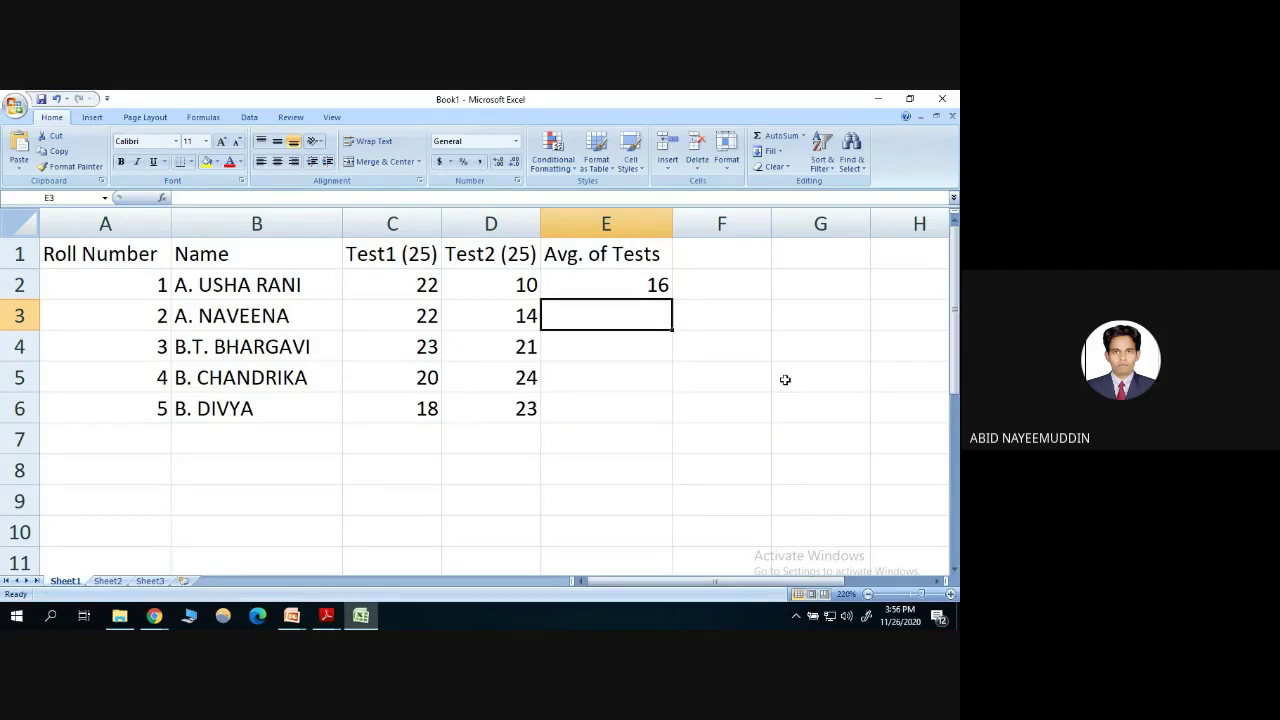
text(=)
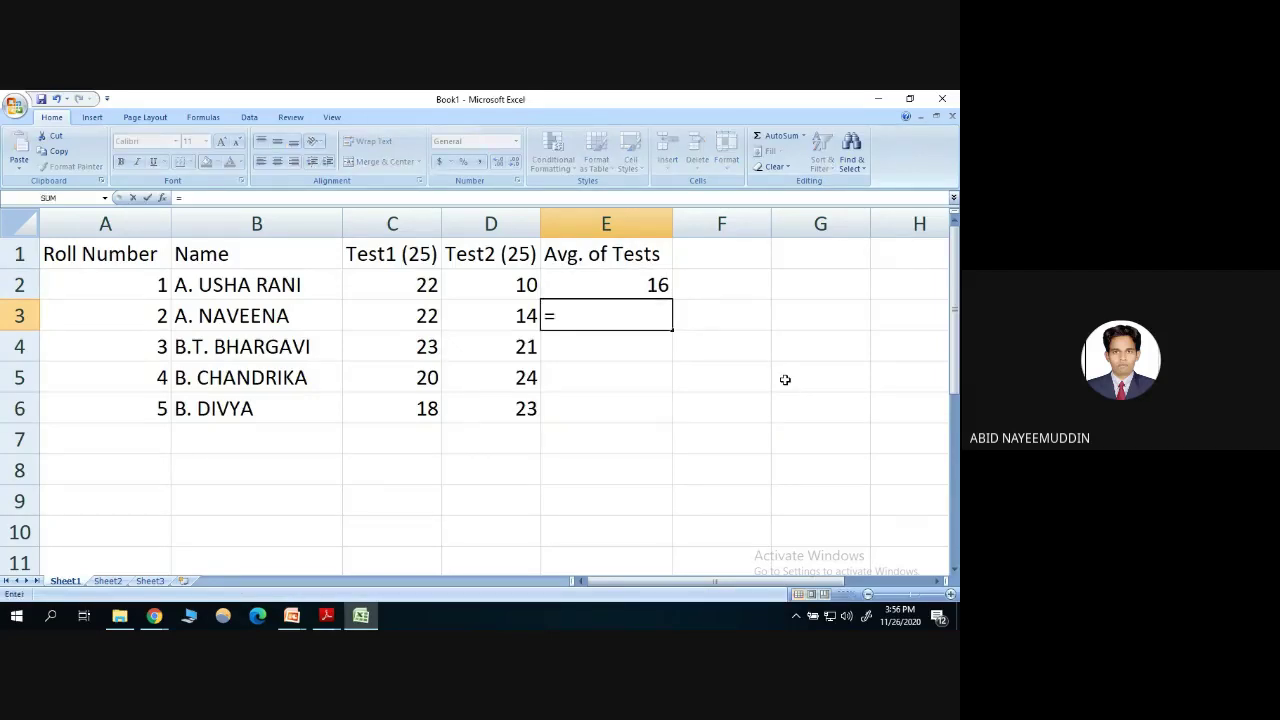
text((C)
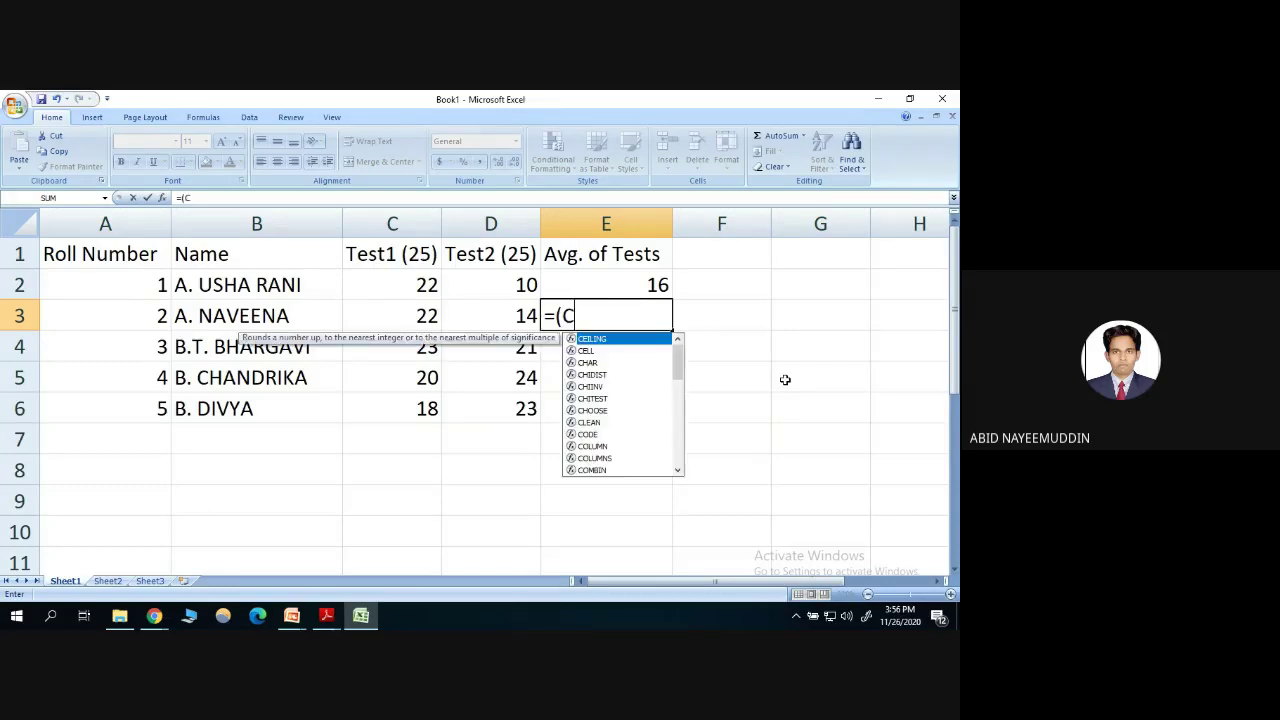
text(3)
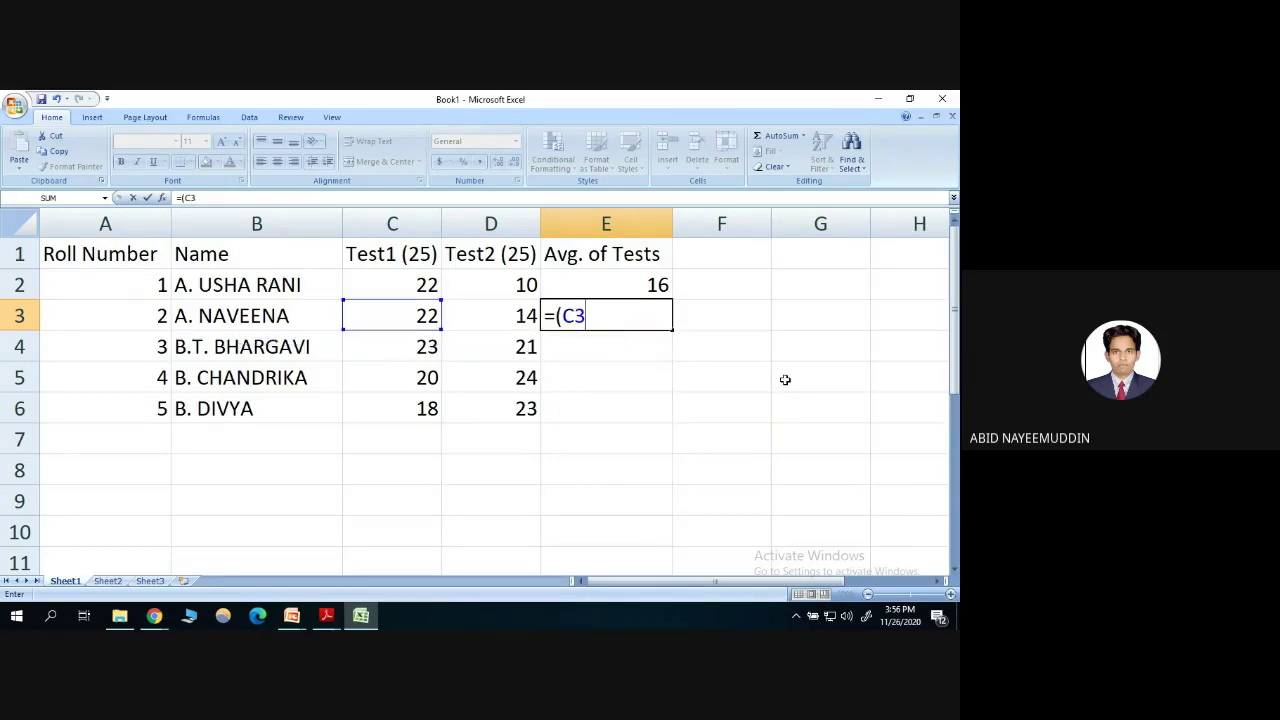
text(+D3)
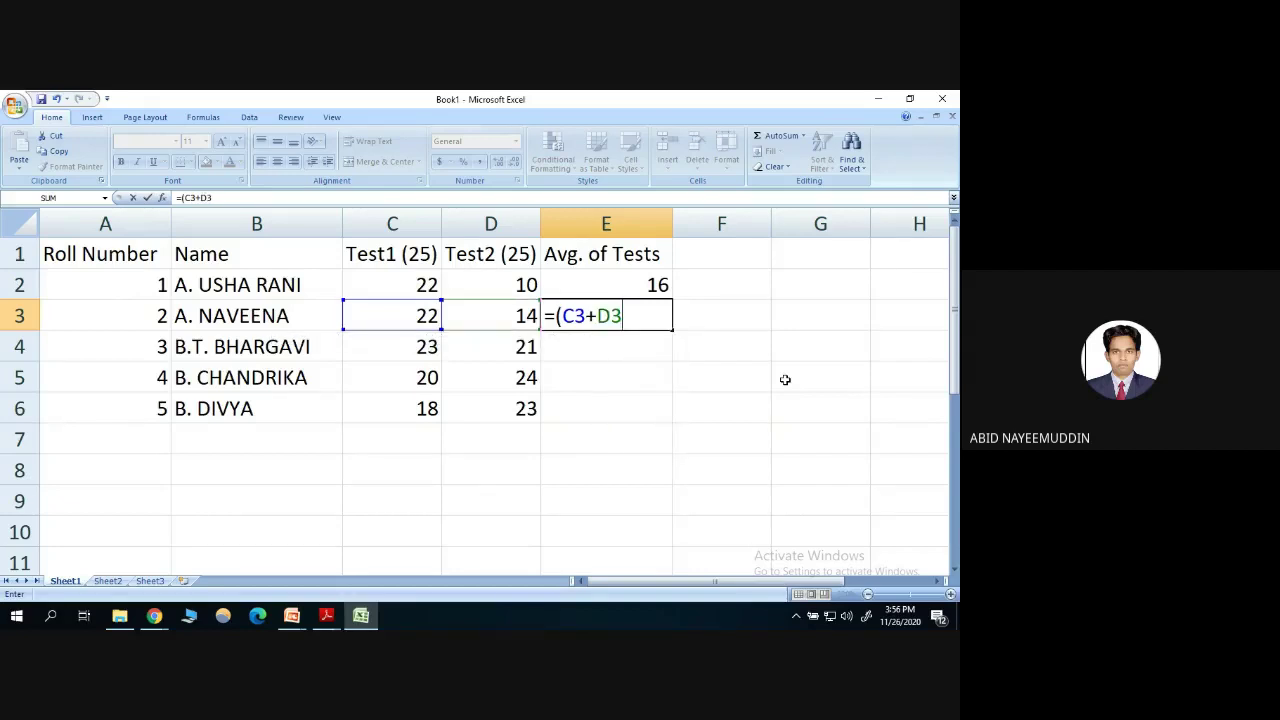
text()/2)
key(Return)
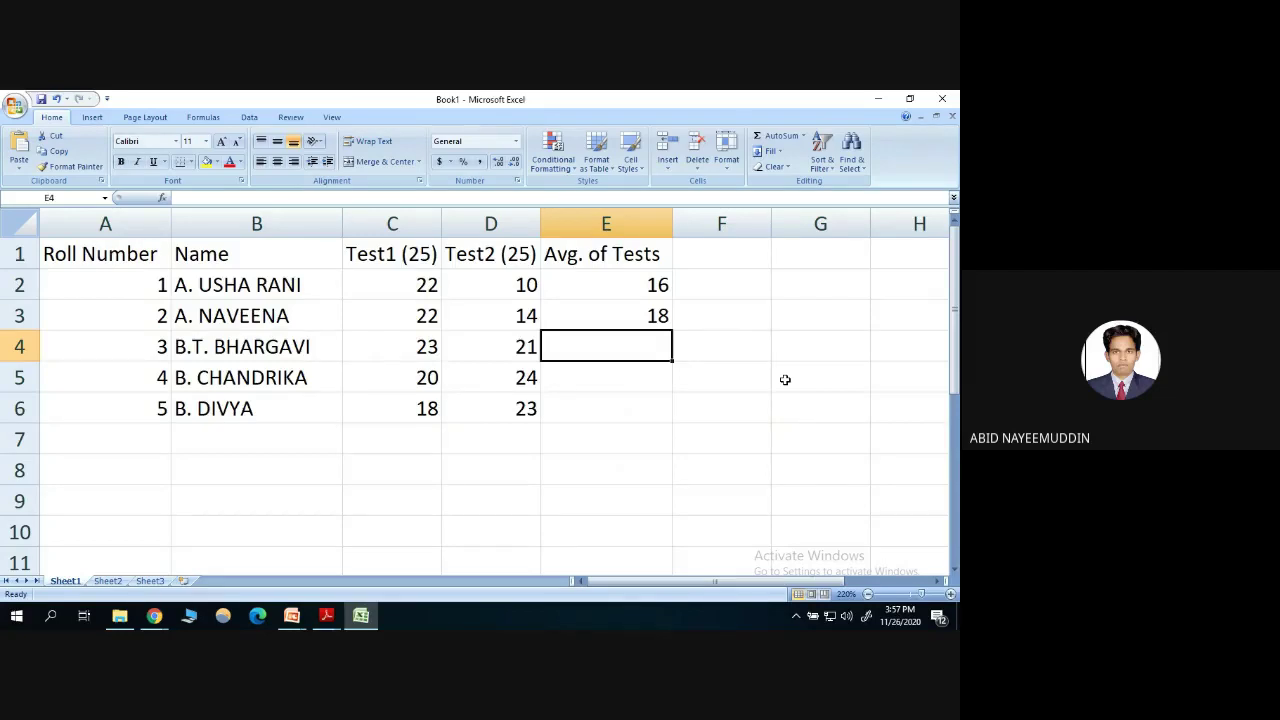
click(642, 315)
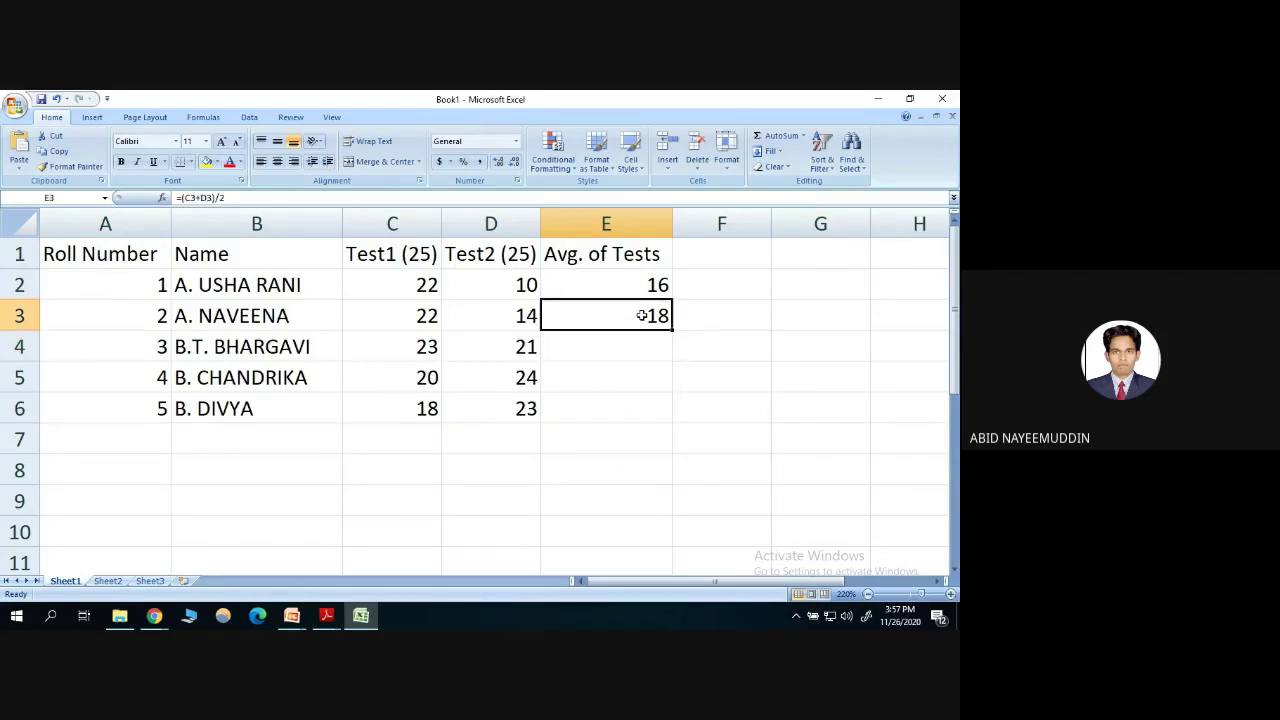
key(Delete)
Fill the average formula from E2 down to E6 for the remaining students.
click(632, 287)
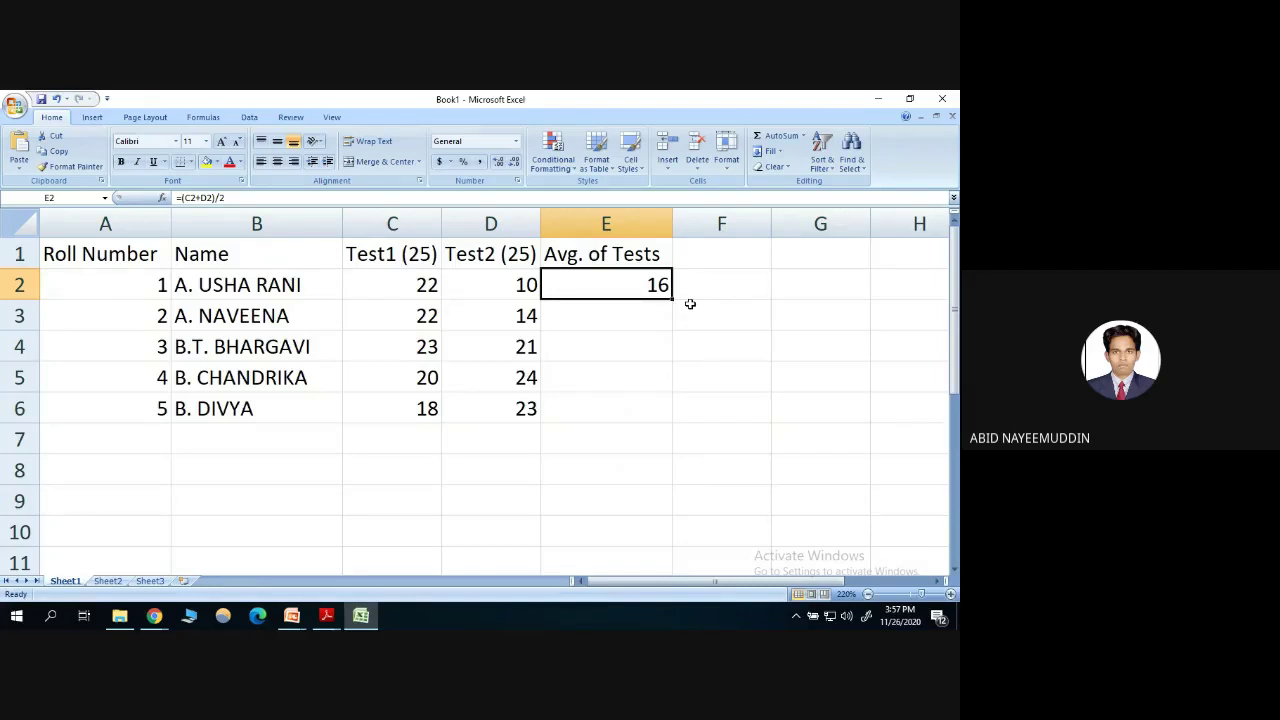
scroll(752, 377, up, 1)
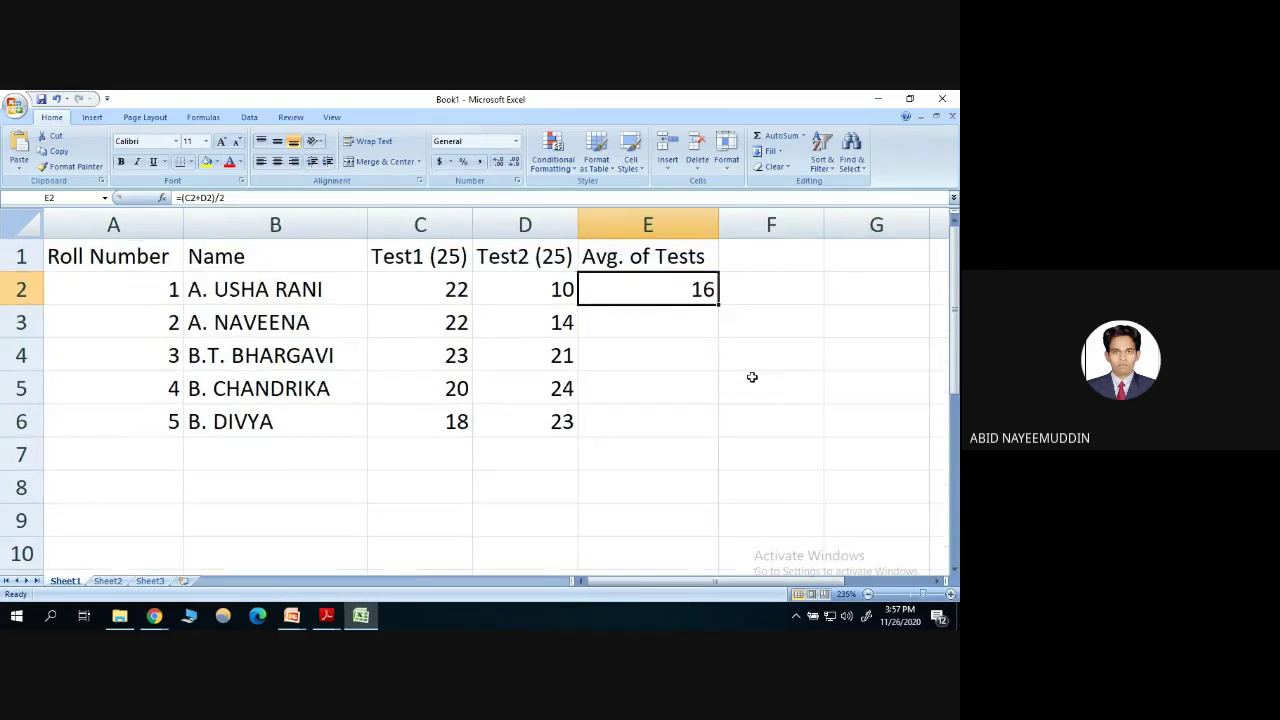
scroll(752, 377, up, 3)
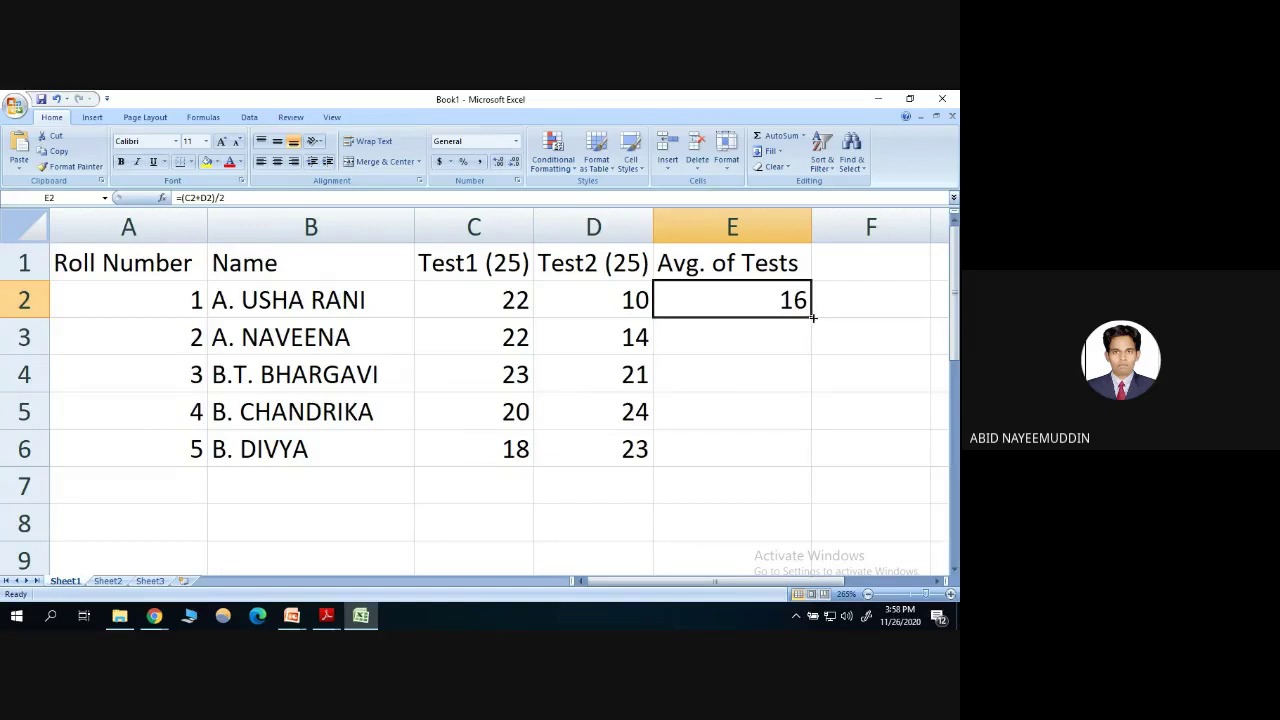
drag(813, 317, 808, 462)
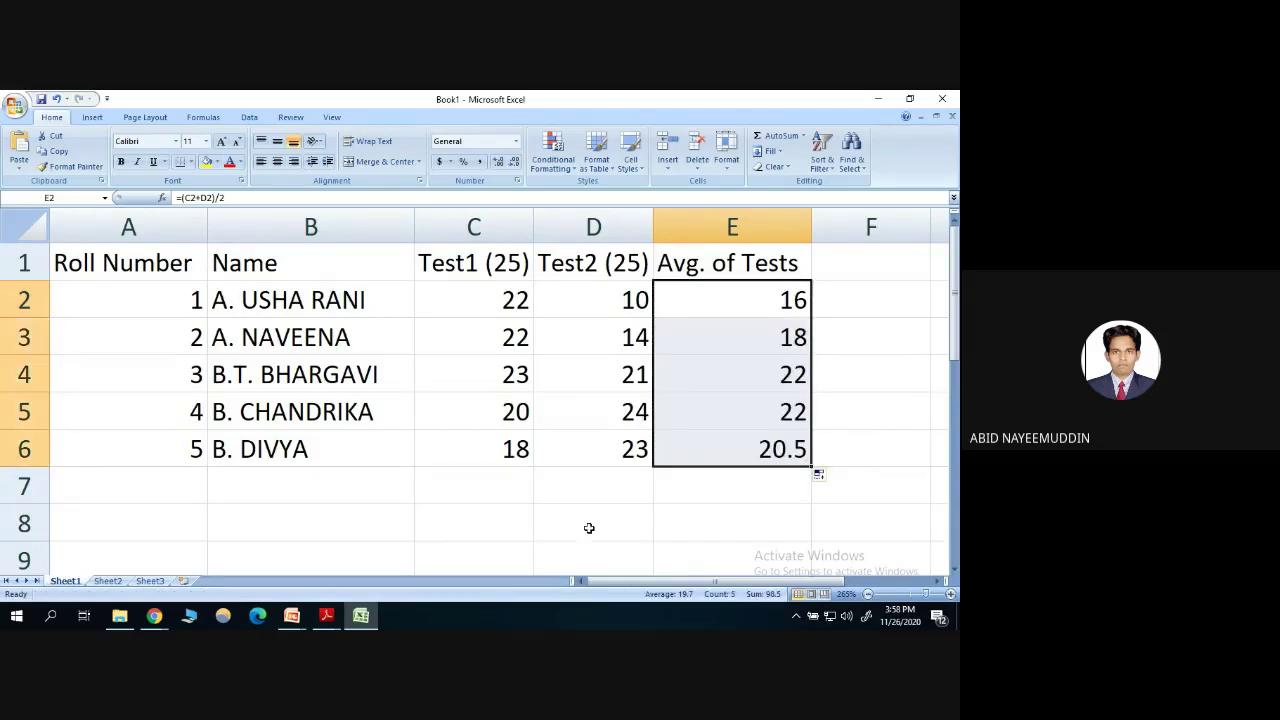
click(545, 513)
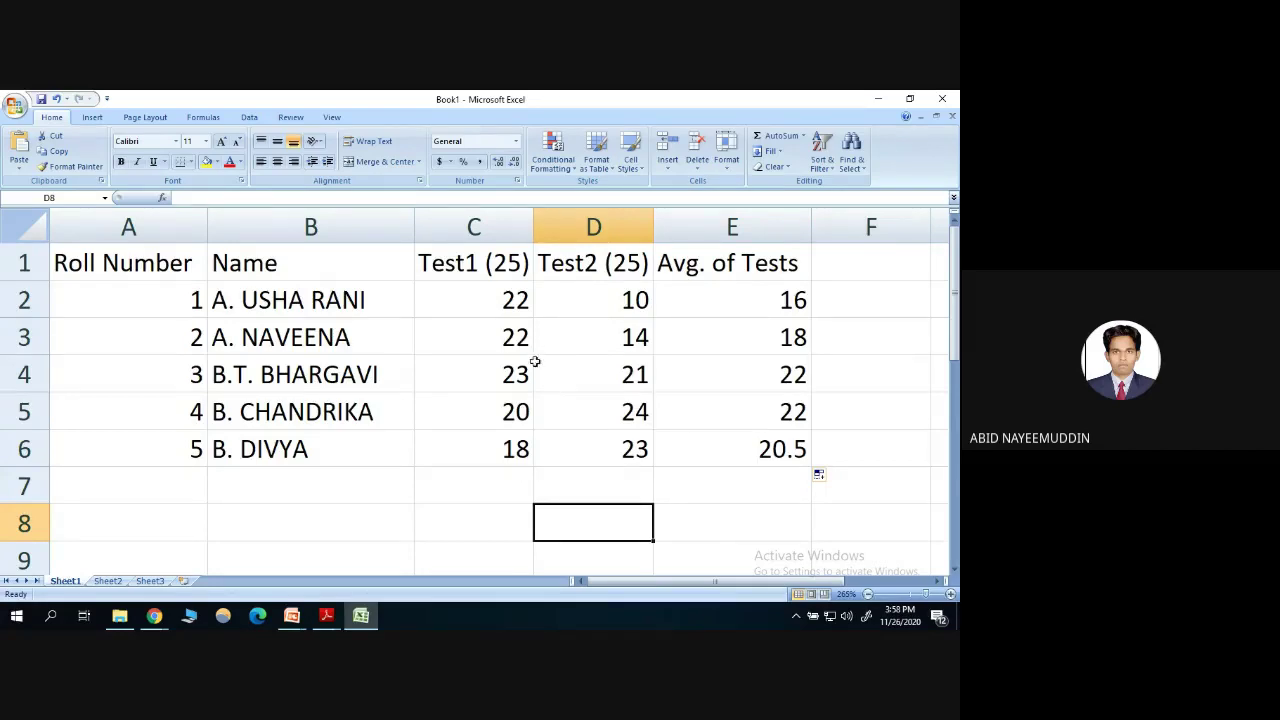
Set the first student's Test1 mark in C2 to 10.
click(510, 302)
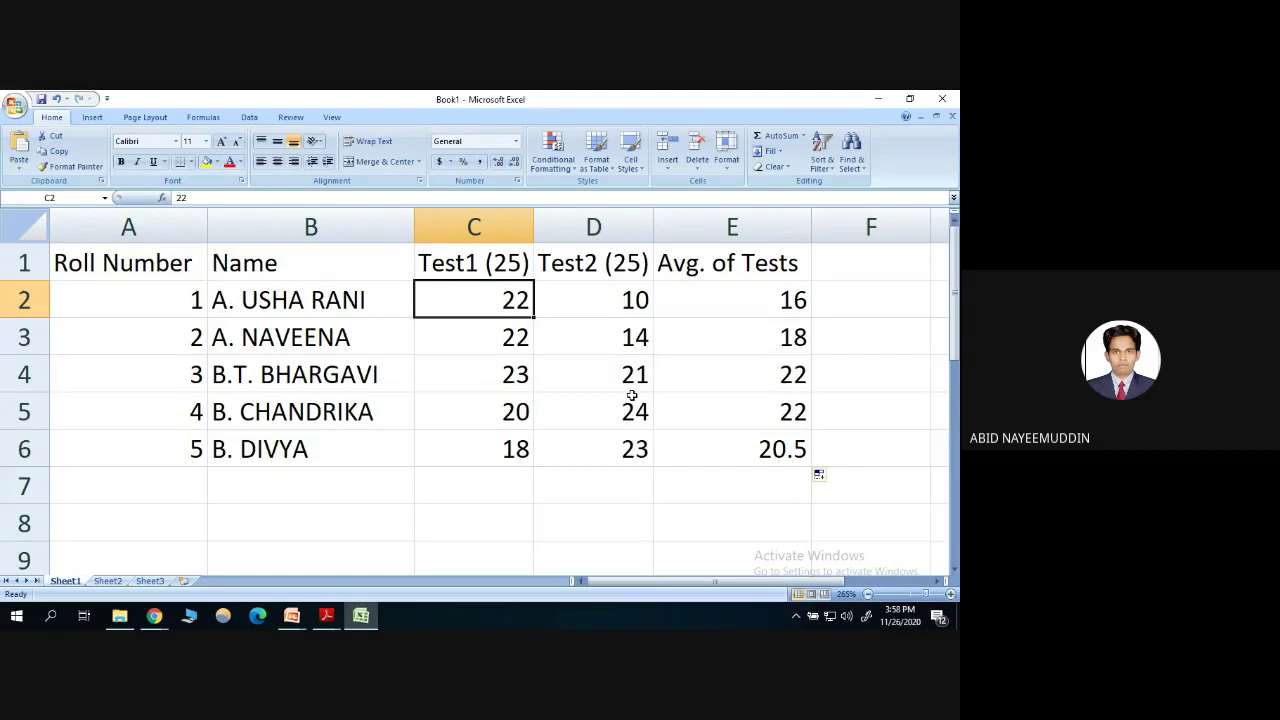
text(10)
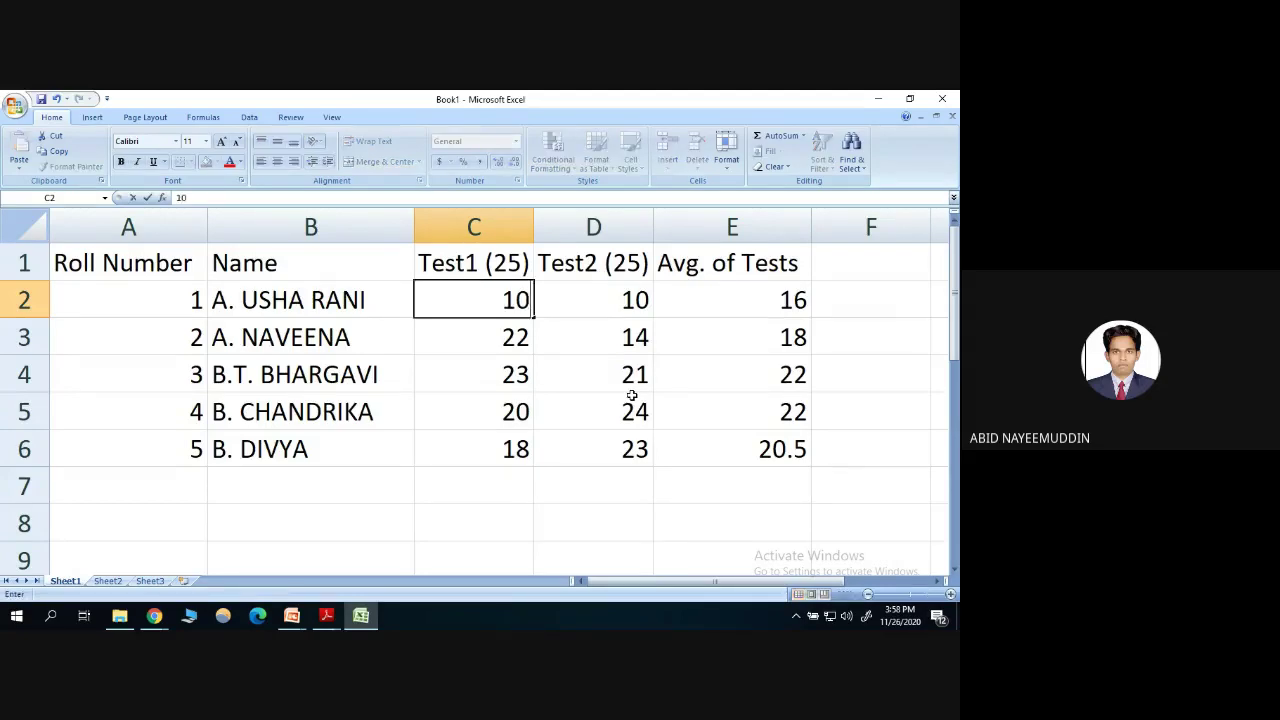
key(Return)
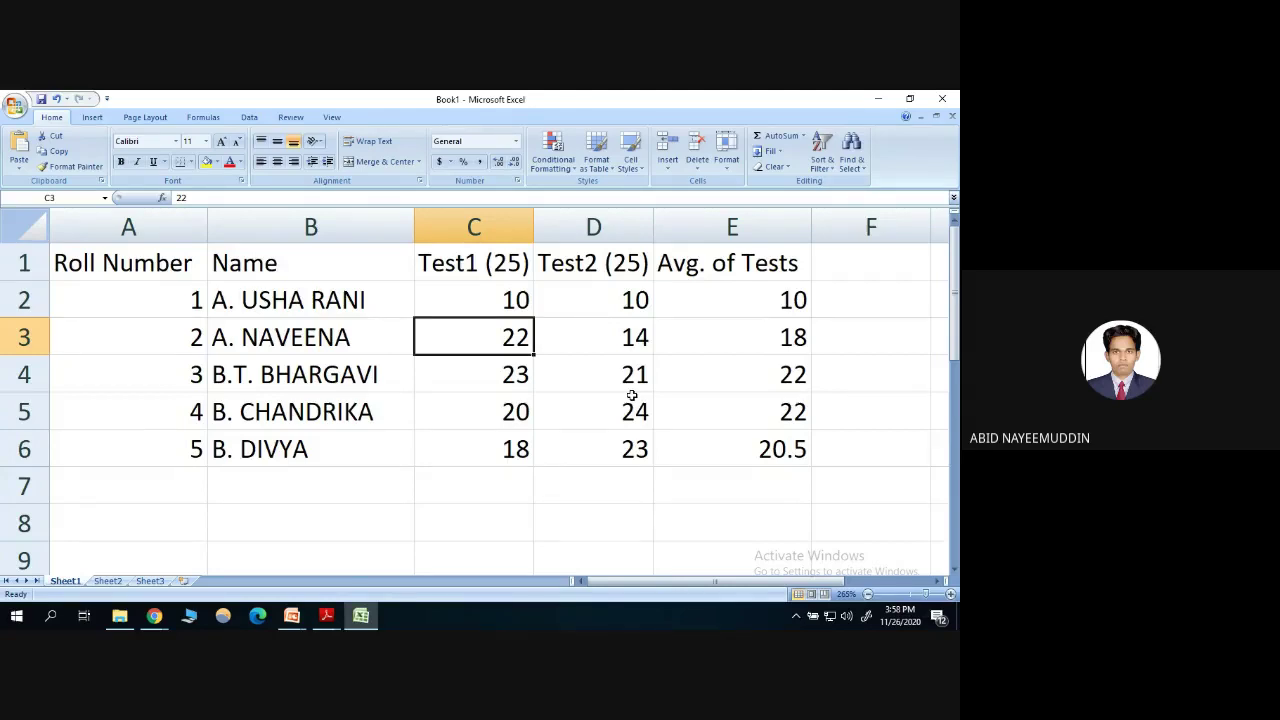
Set the first student's marks to 20 for Test1 in C2 and 24 for Test2 in D2.
key(Up)
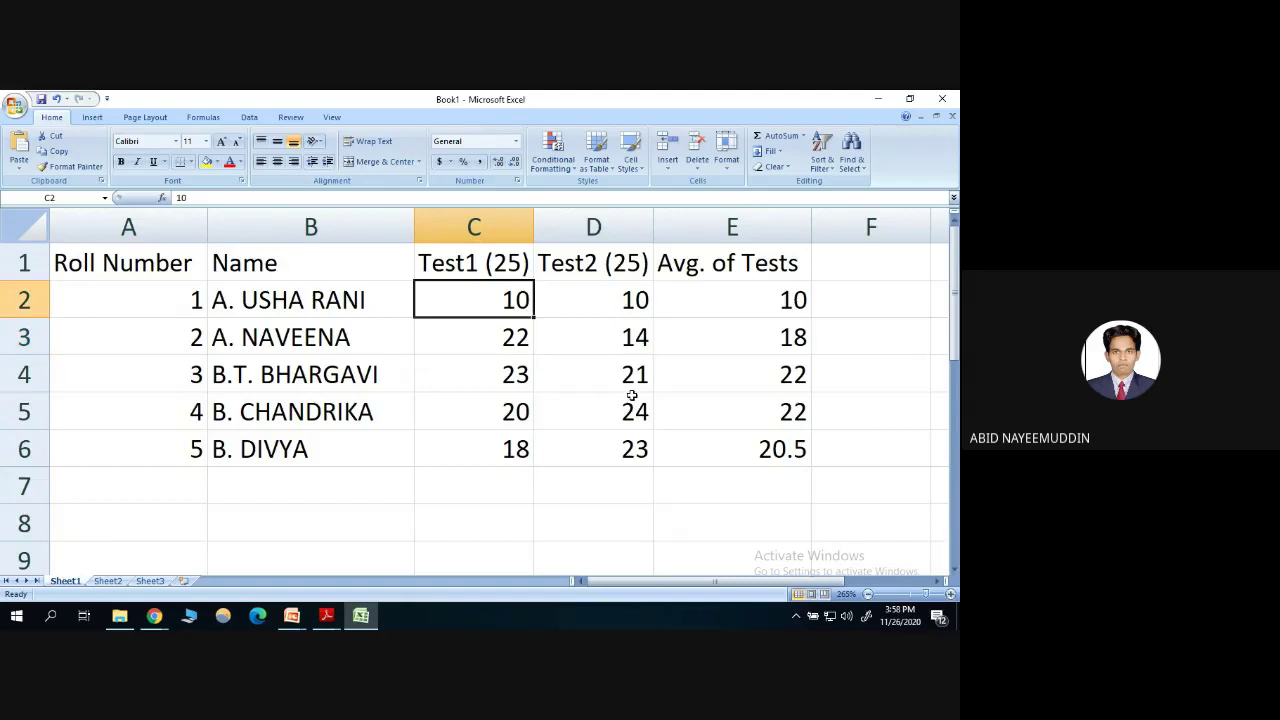
text(2)
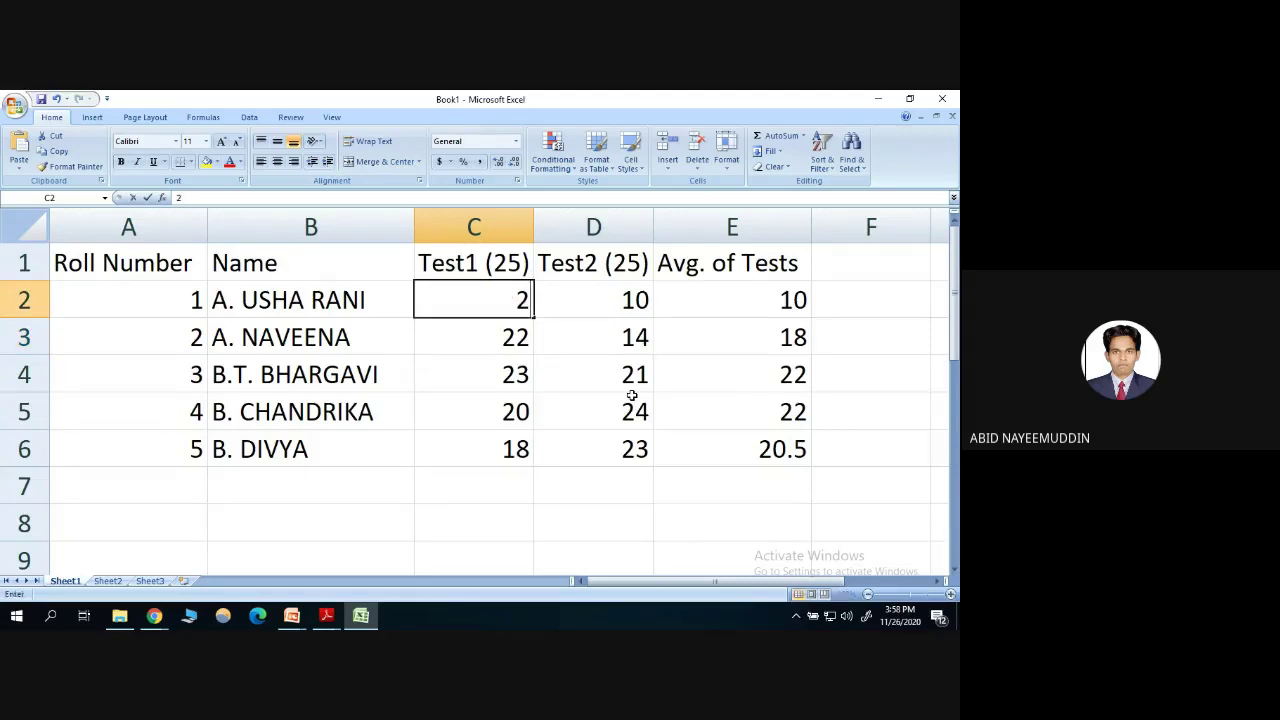
text(0)
key(Tab)
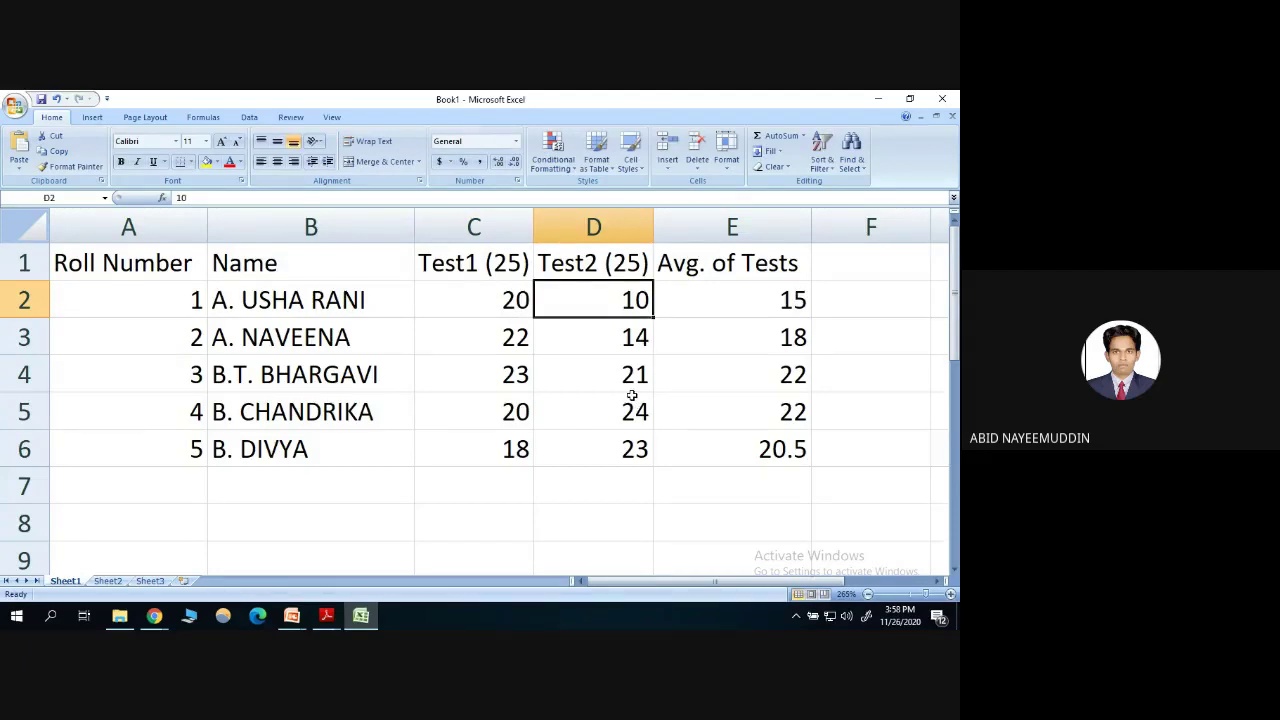
text(25)
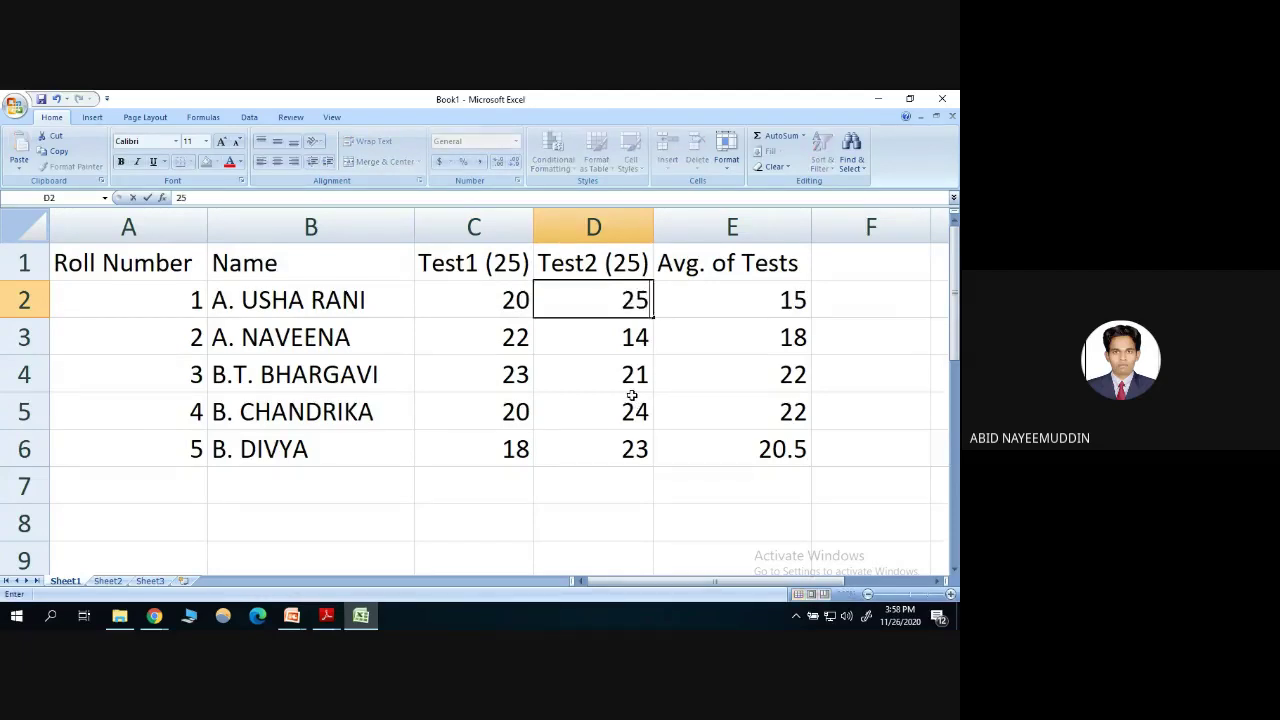
key(BackSpace)
text(4)
key(Return)
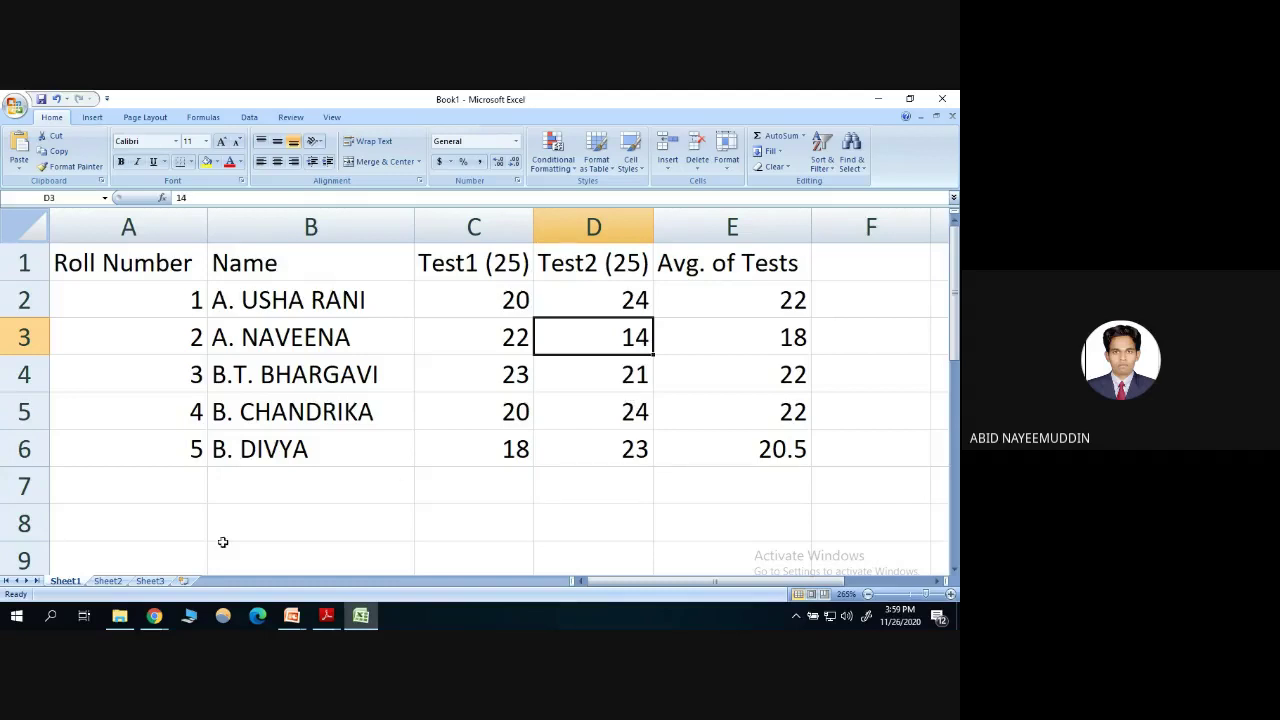
click(150, 620)
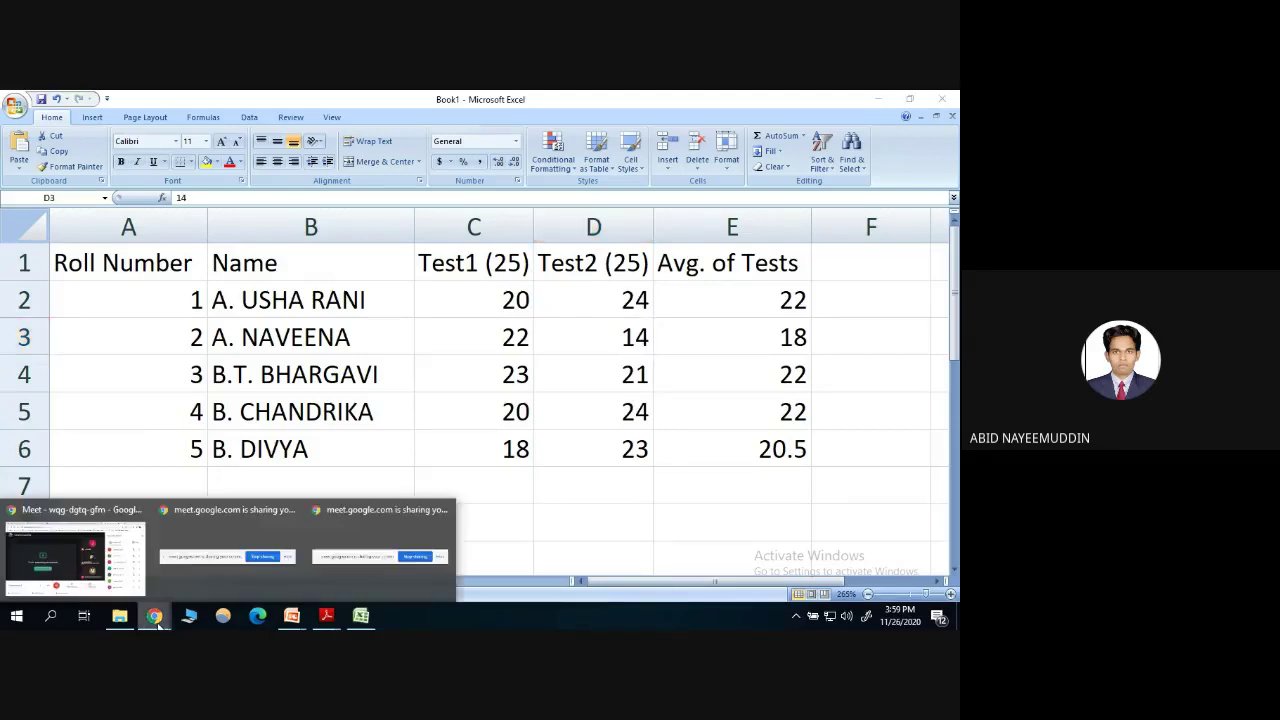
click(610, 350)
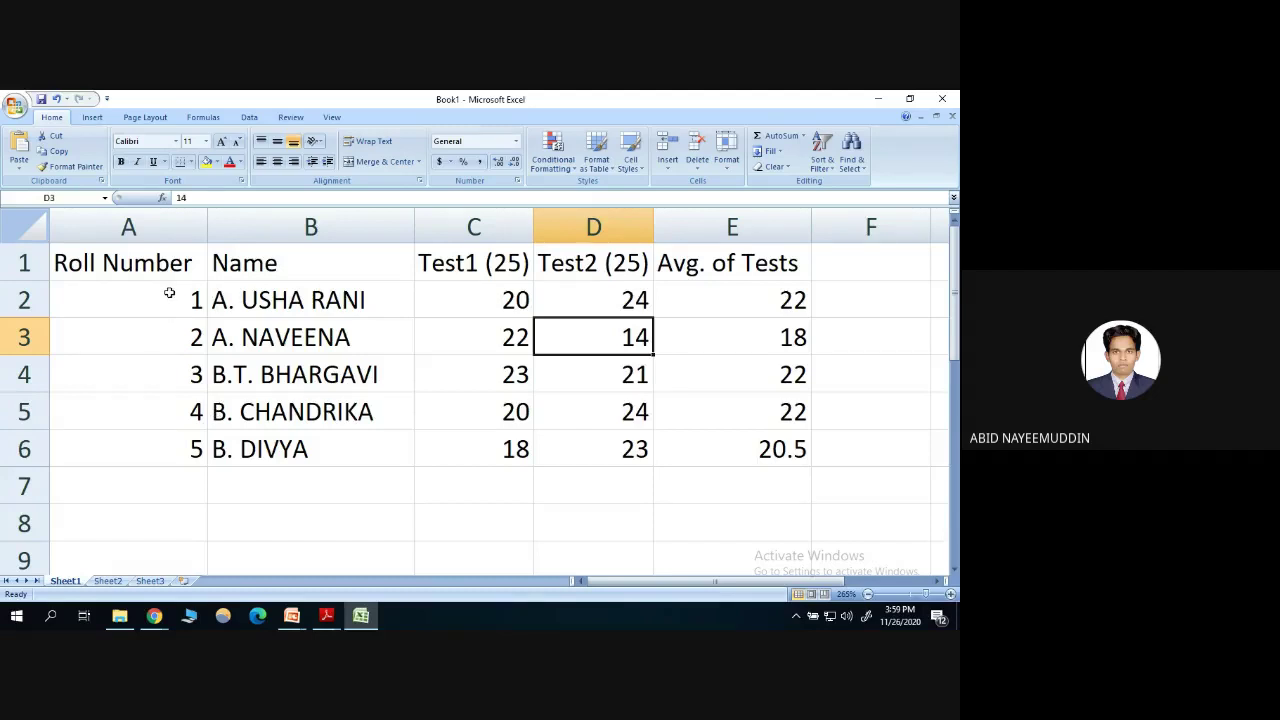
Clear the roll numbers in A2 to A6 and re-enter 1 in A2 and 2 in A3.
drag(171, 294, 169, 450)
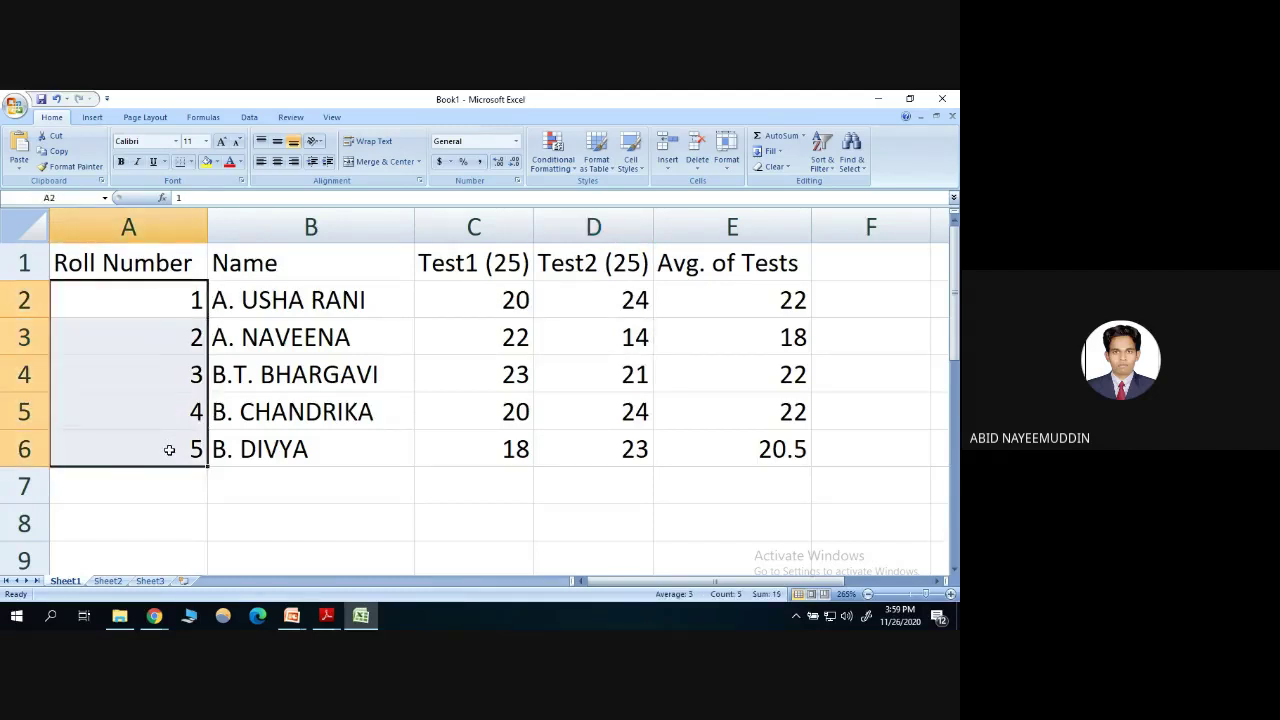
key(Delete)
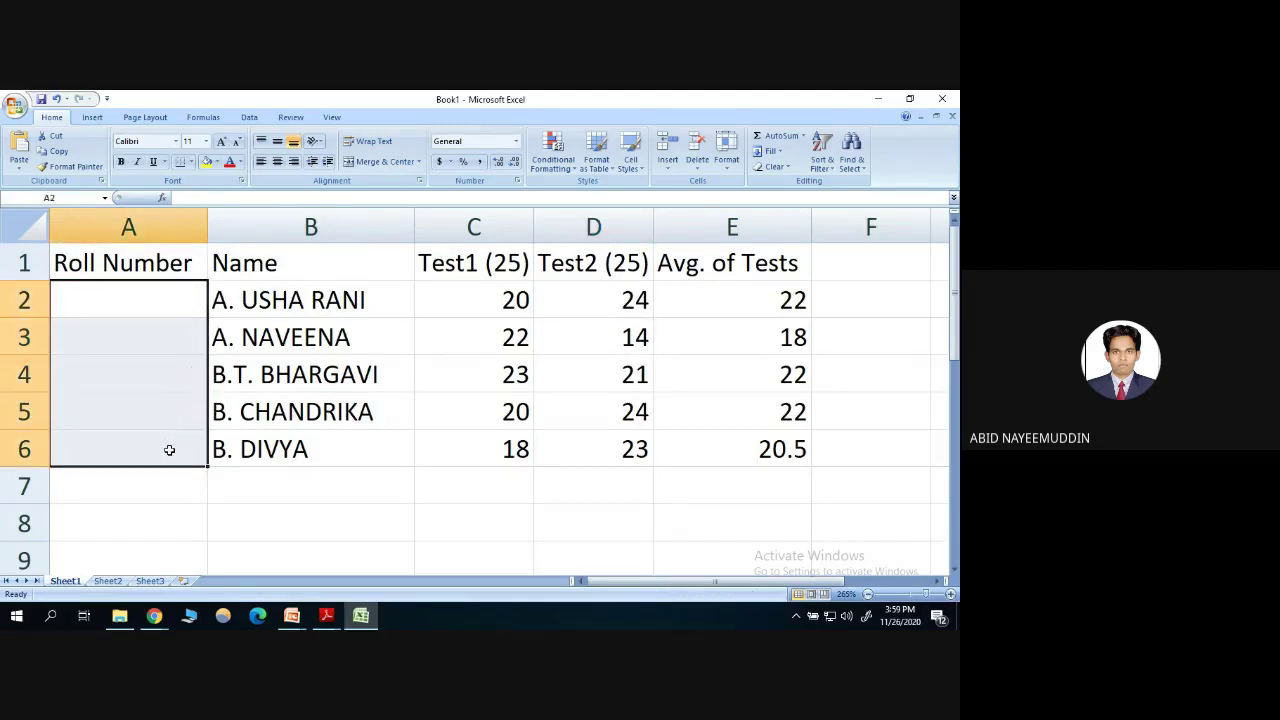
click(196, 300)
text(1)
key(Return)
text(2)
key(Return)
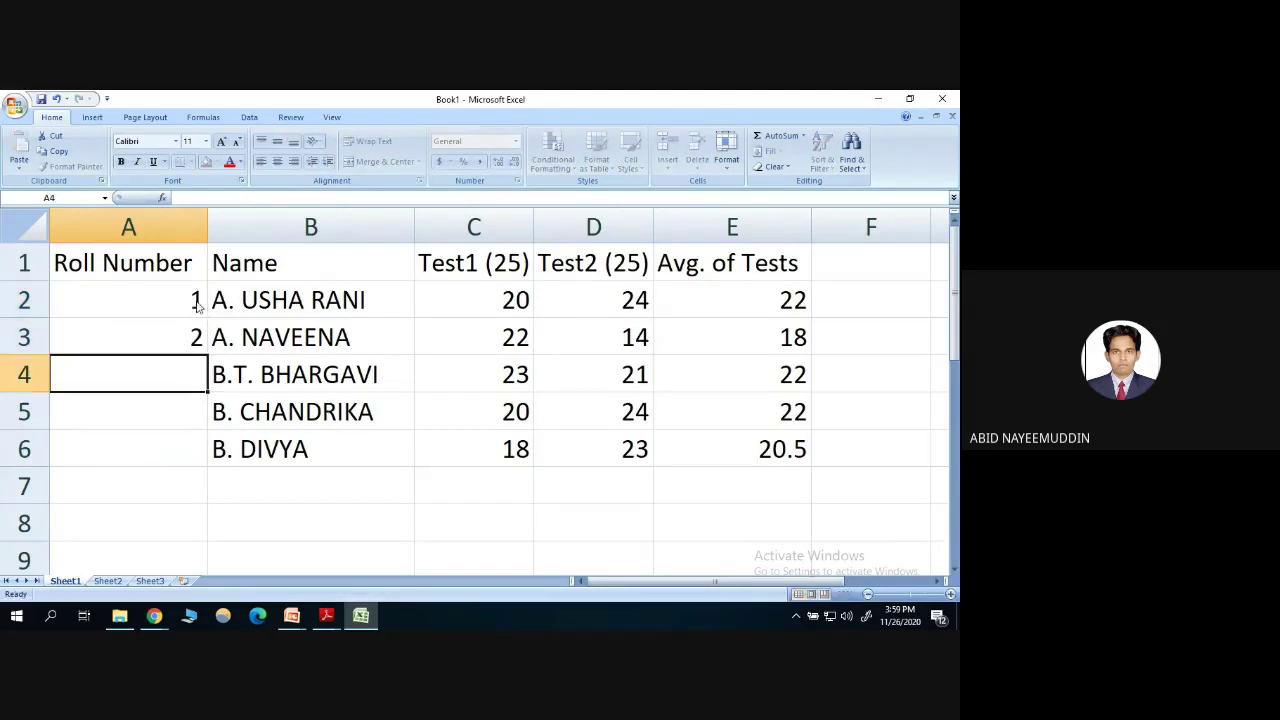
Extend the roll number series from A2 and A3 down to 16 in A17 by auto-filling.
key(Down)
key(Down)
drag(182, 292, 202, 507)
drag(200, 583, 211, 531)
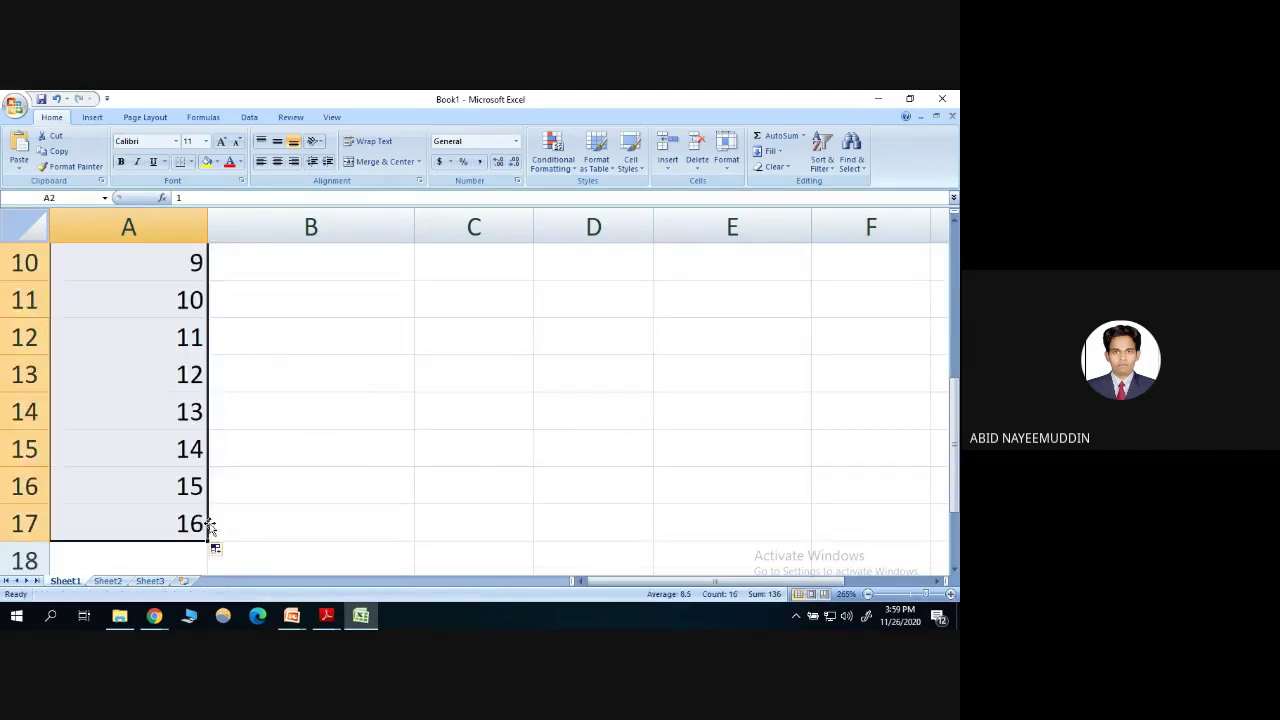
scroll(324, 447, up, 3)
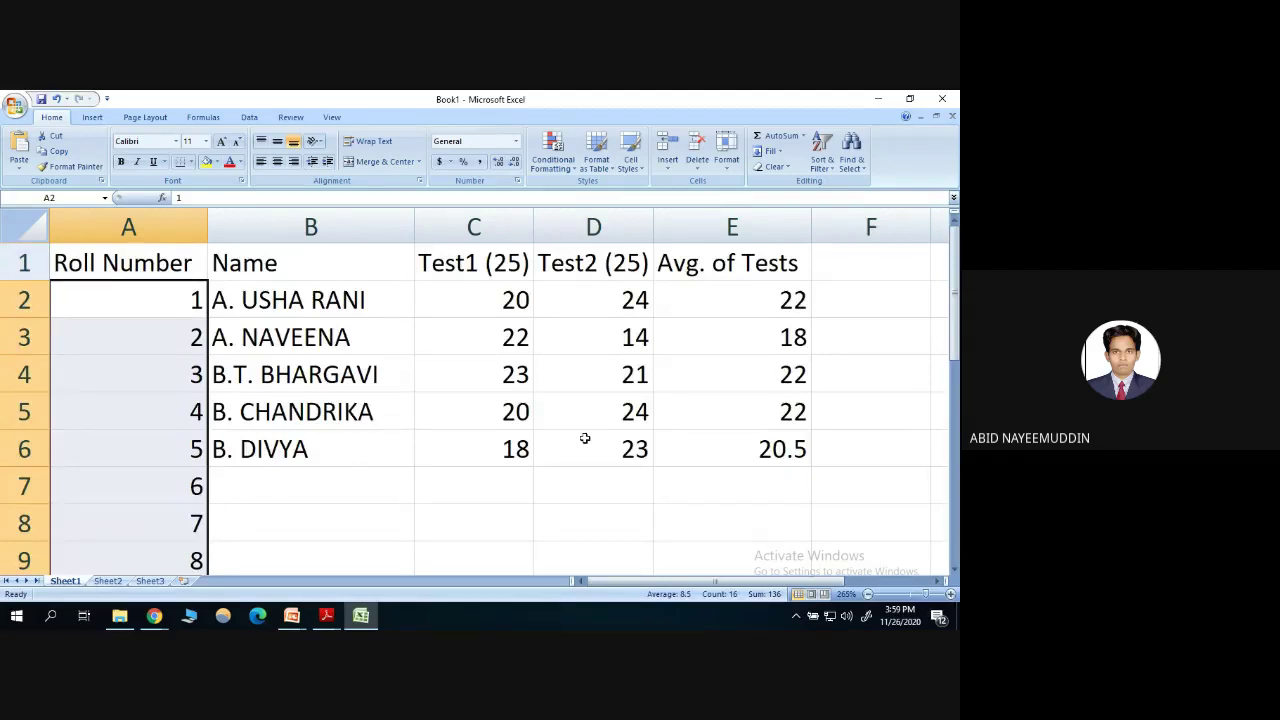
Examine how far the sheet's rows extend by going to its last row, and return to the last filled cell in column A.
click(167, 492)
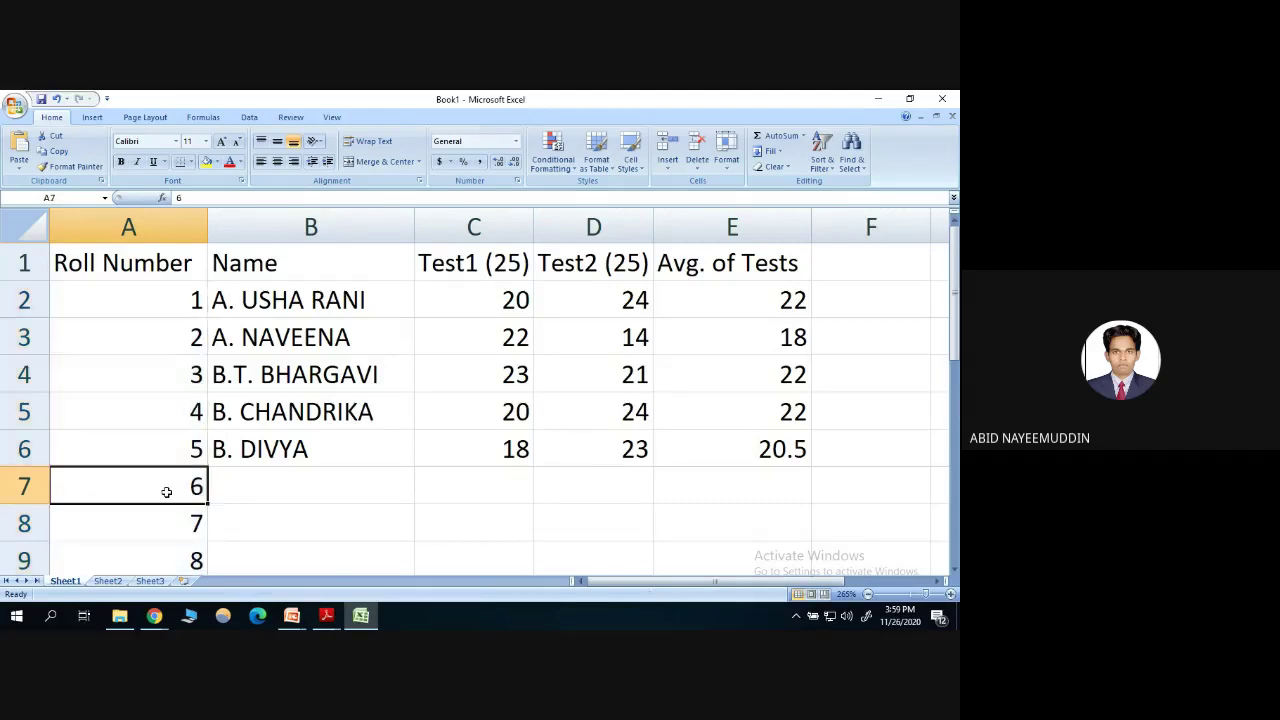
click(250, 497)
scroll(263, 471, down, 7)
scroll(156, 430, down, 10)
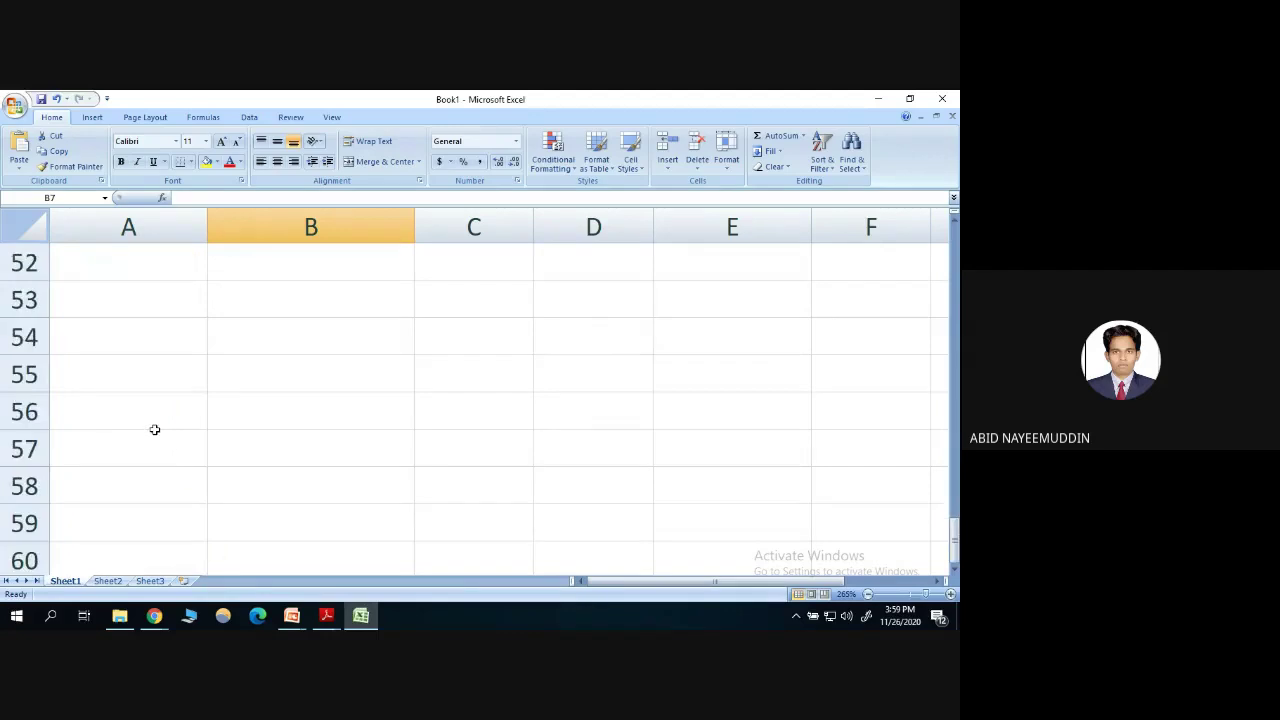
scroll(160, 429, up, 17)
scroll(155, 429, down, 11)
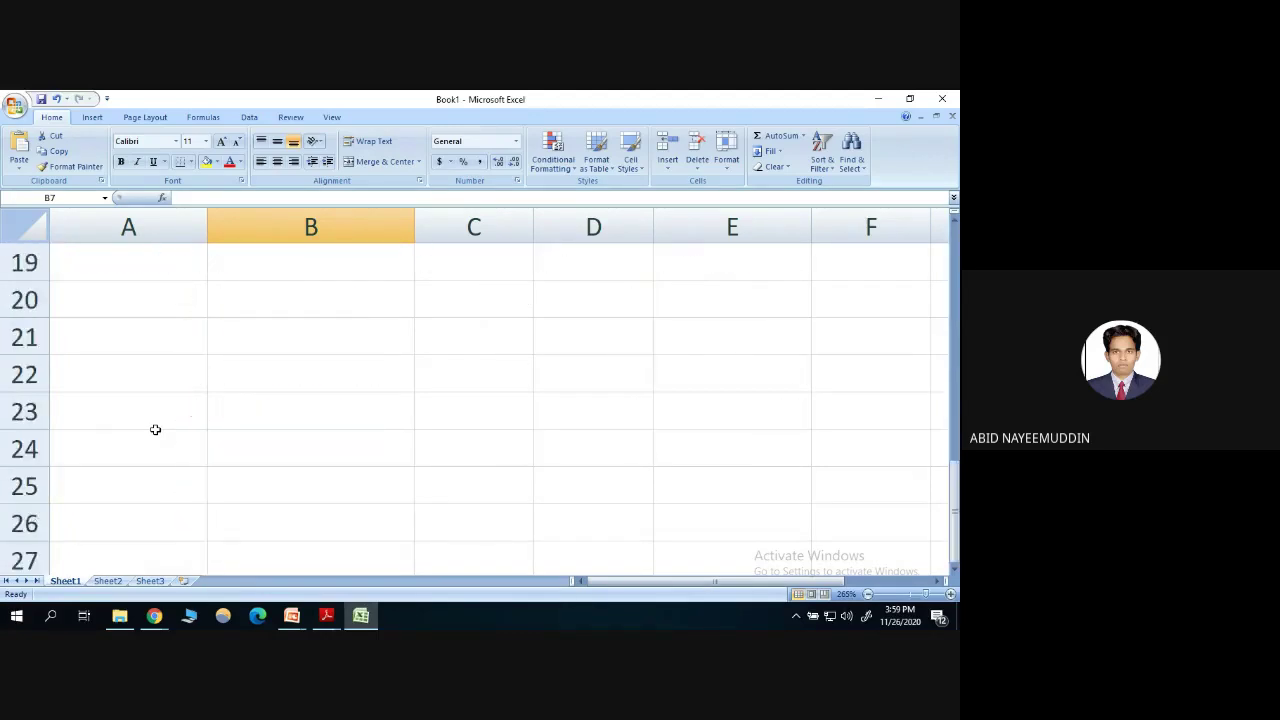
scroll(155, 429, down, 20)
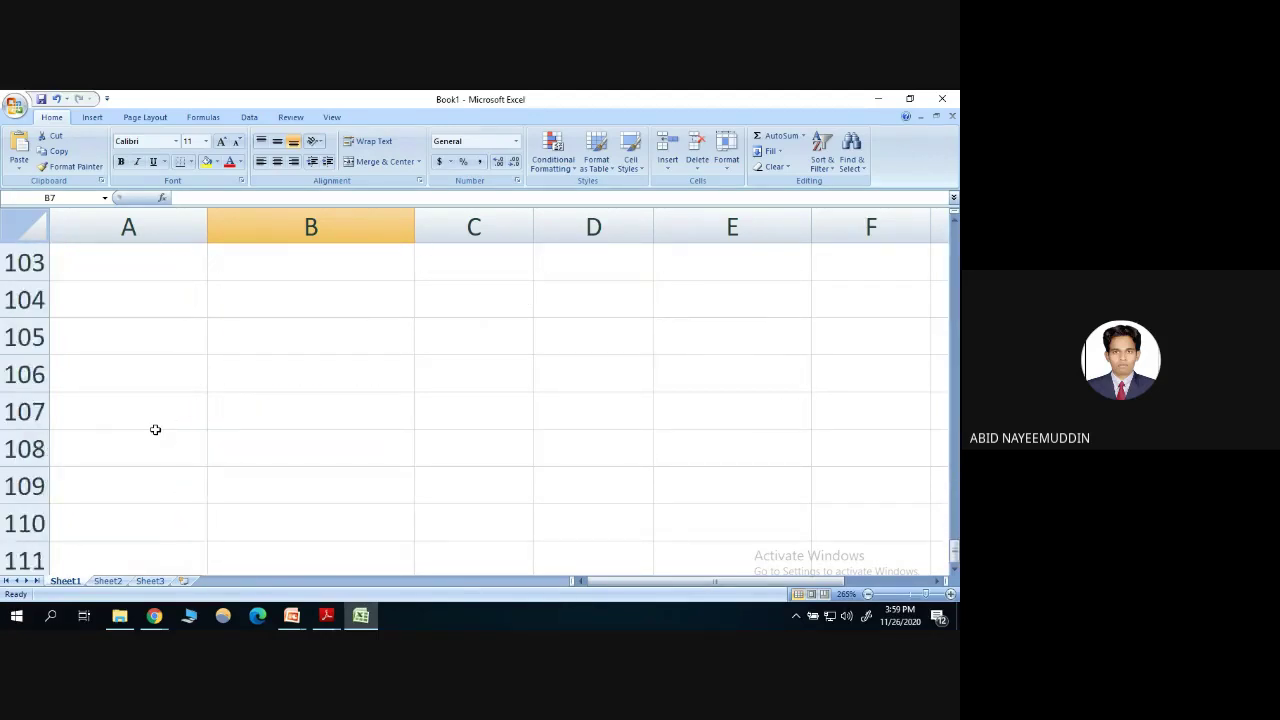
scroll(155, 429, down, 16)
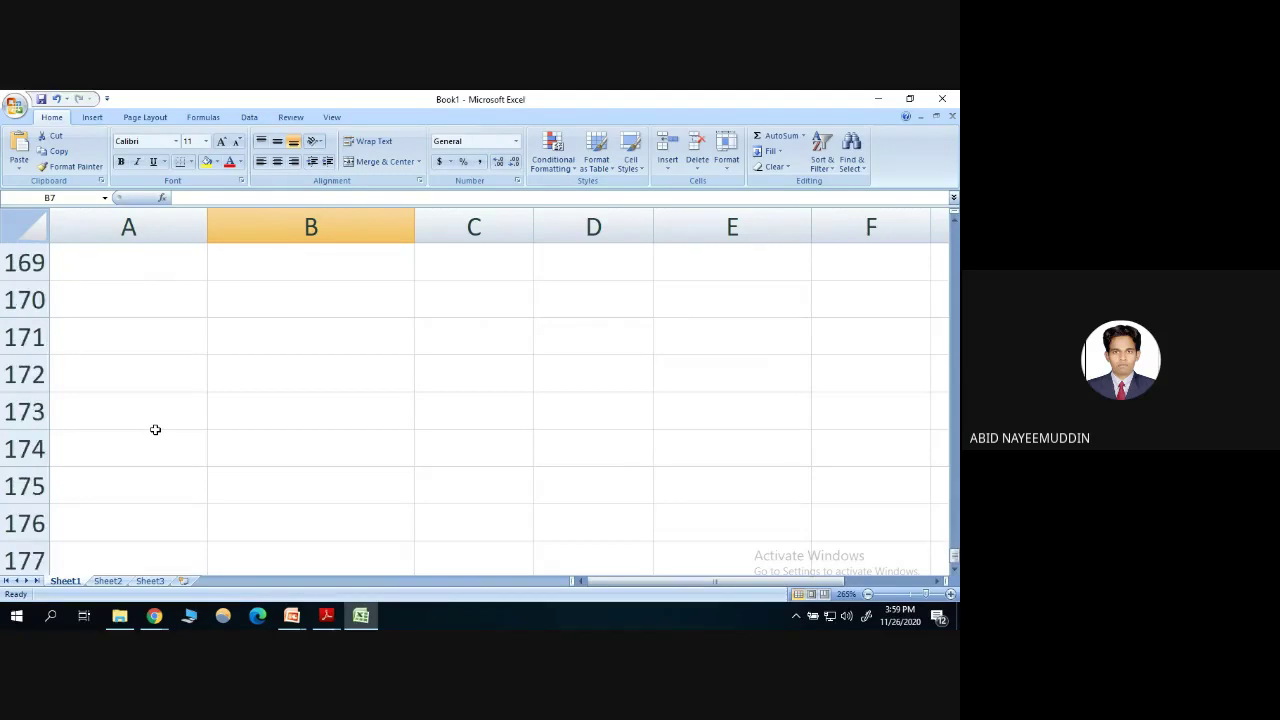
key(ctrl+Down)
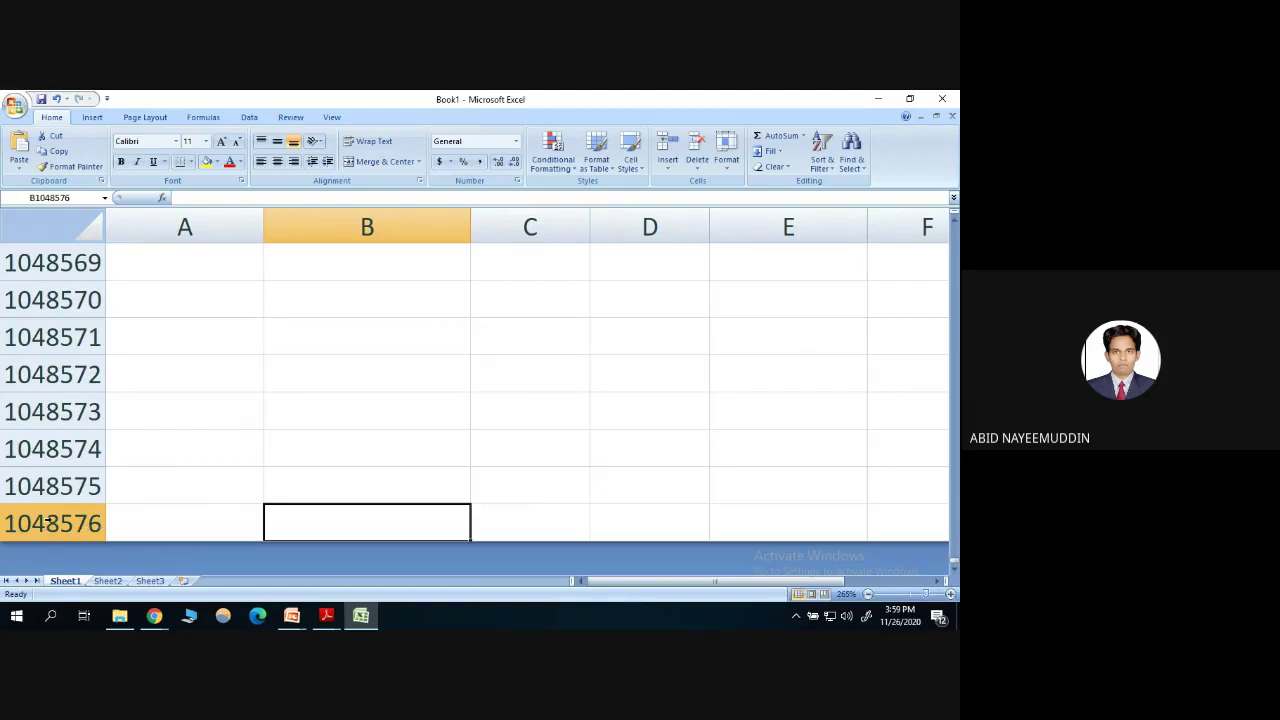
click(127, 525)
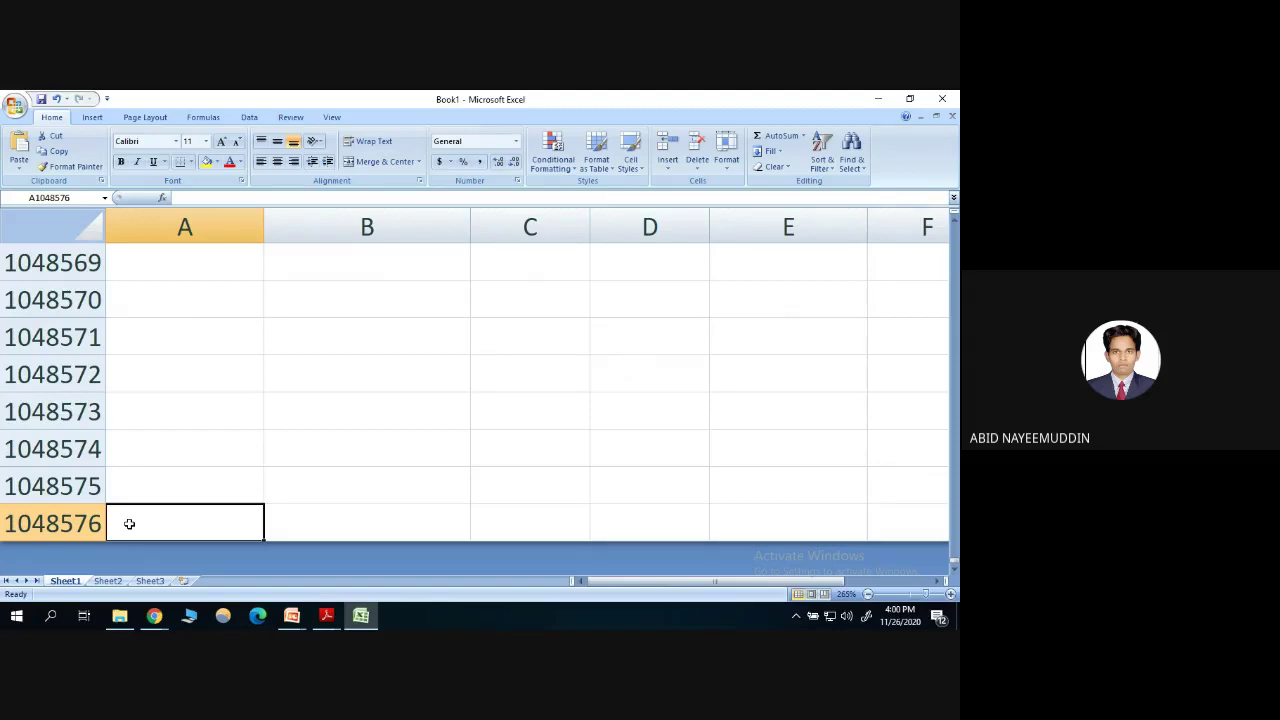
key(ctrl+Up)
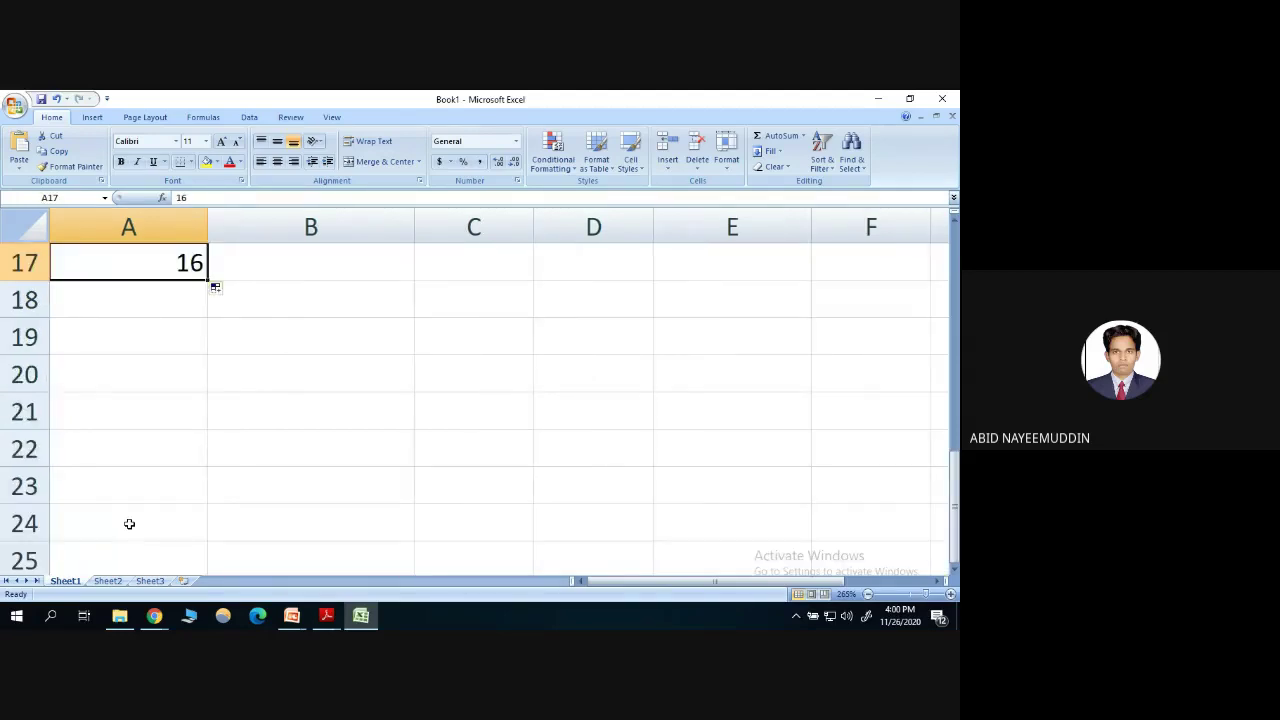
Examine the extent of column A by going between its heading in A1 and the sheet's last row, ending at A1.
key(ctrl+Up)
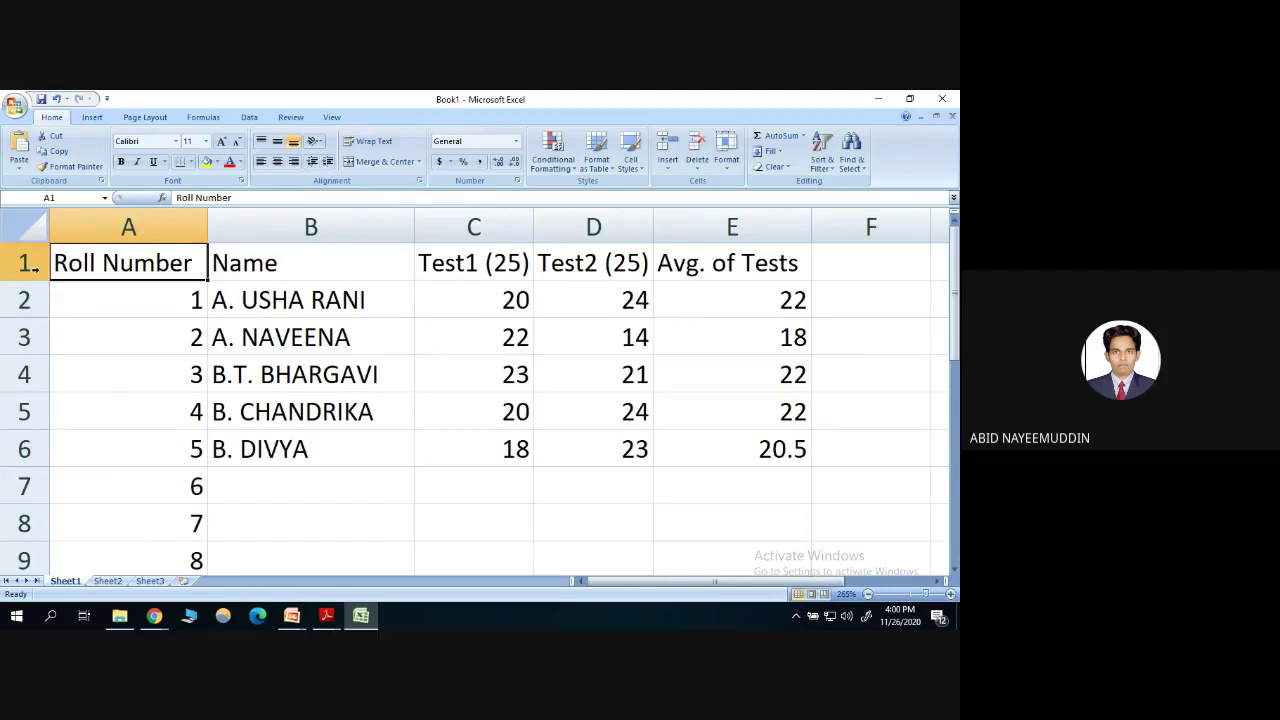
key(ctrl+Down)
key(ctrl+Down)
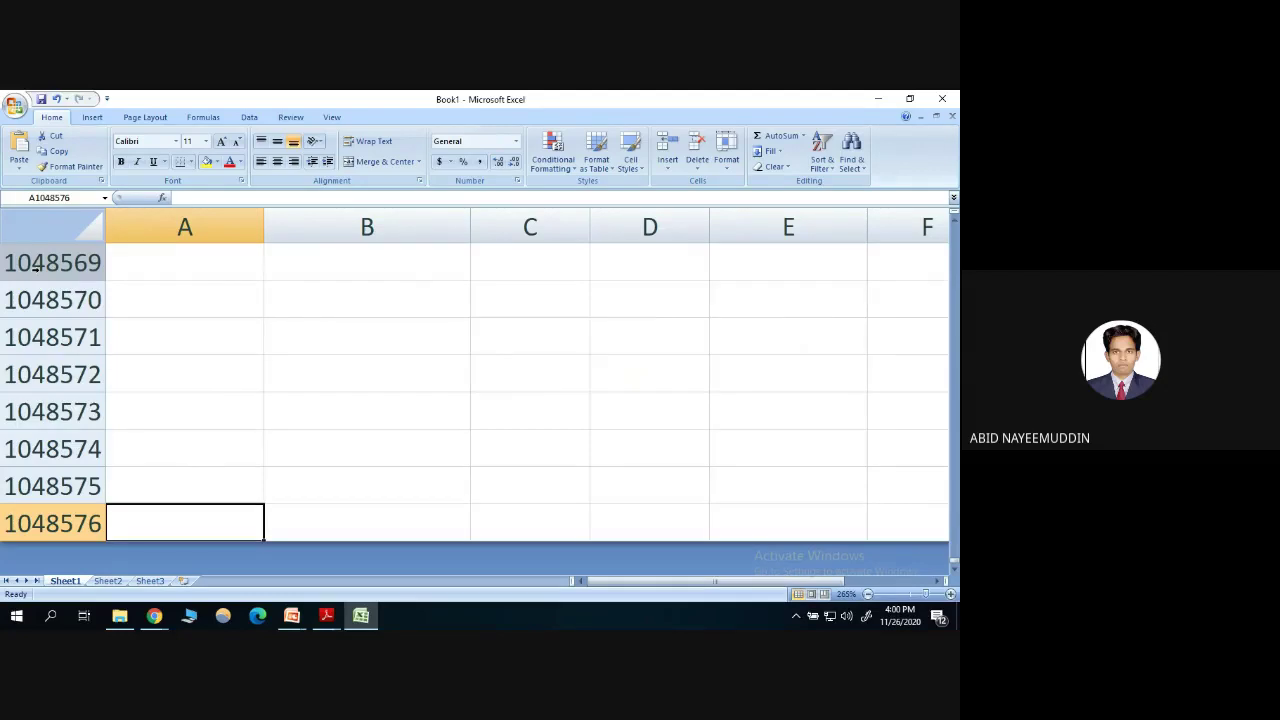
key(ctrl+Up)
key(ctrl+Up)
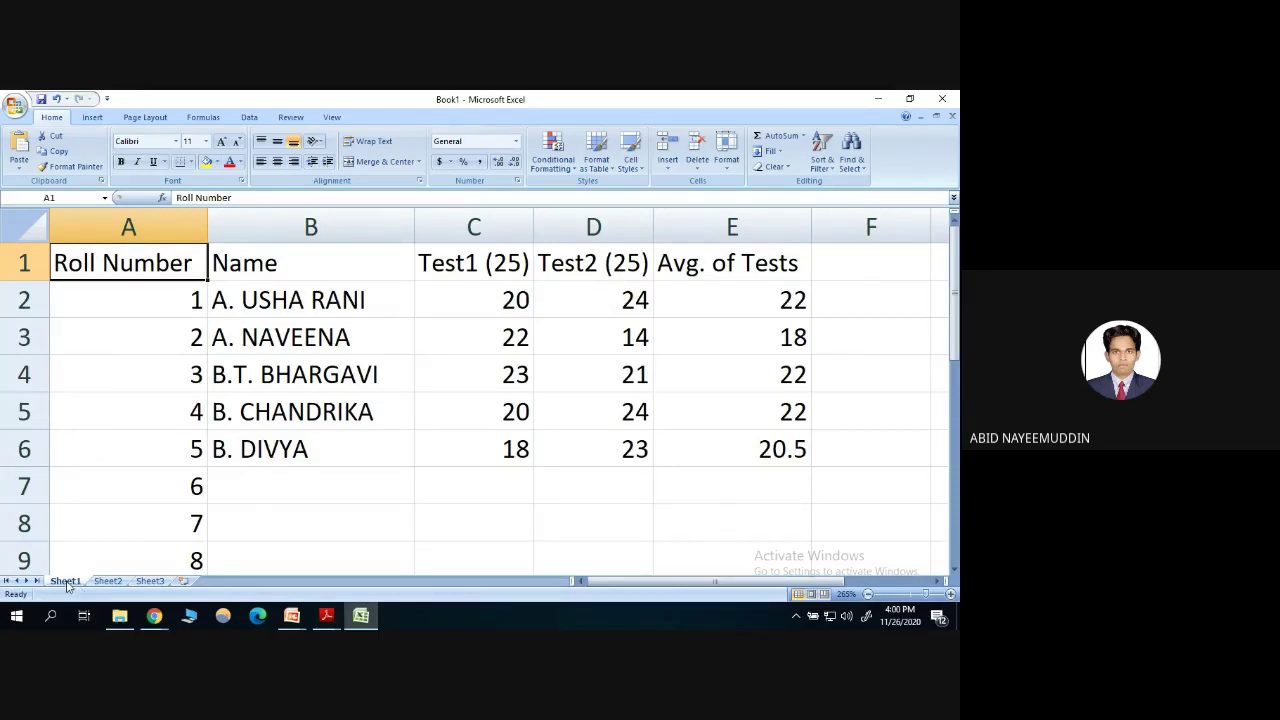
View Sheet2 and Sheet3, and insert a new worksheet after Sheet3.
click(108, 581)
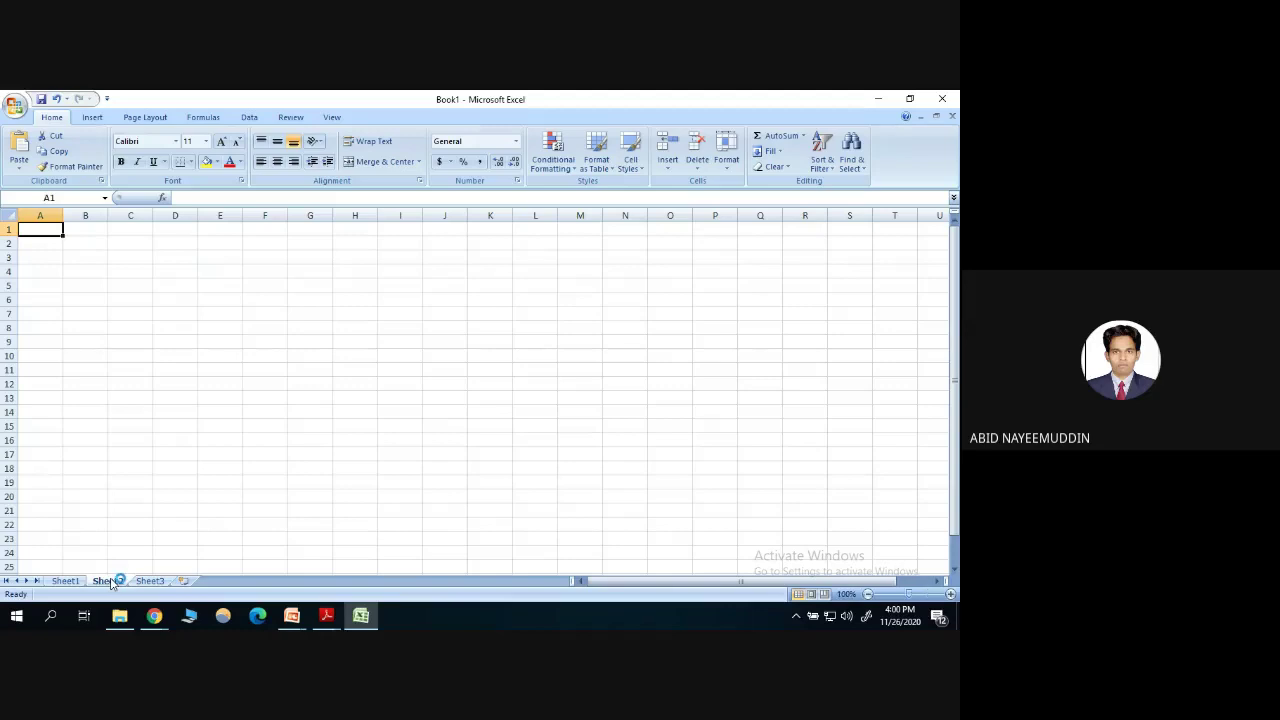
click(149, 581)
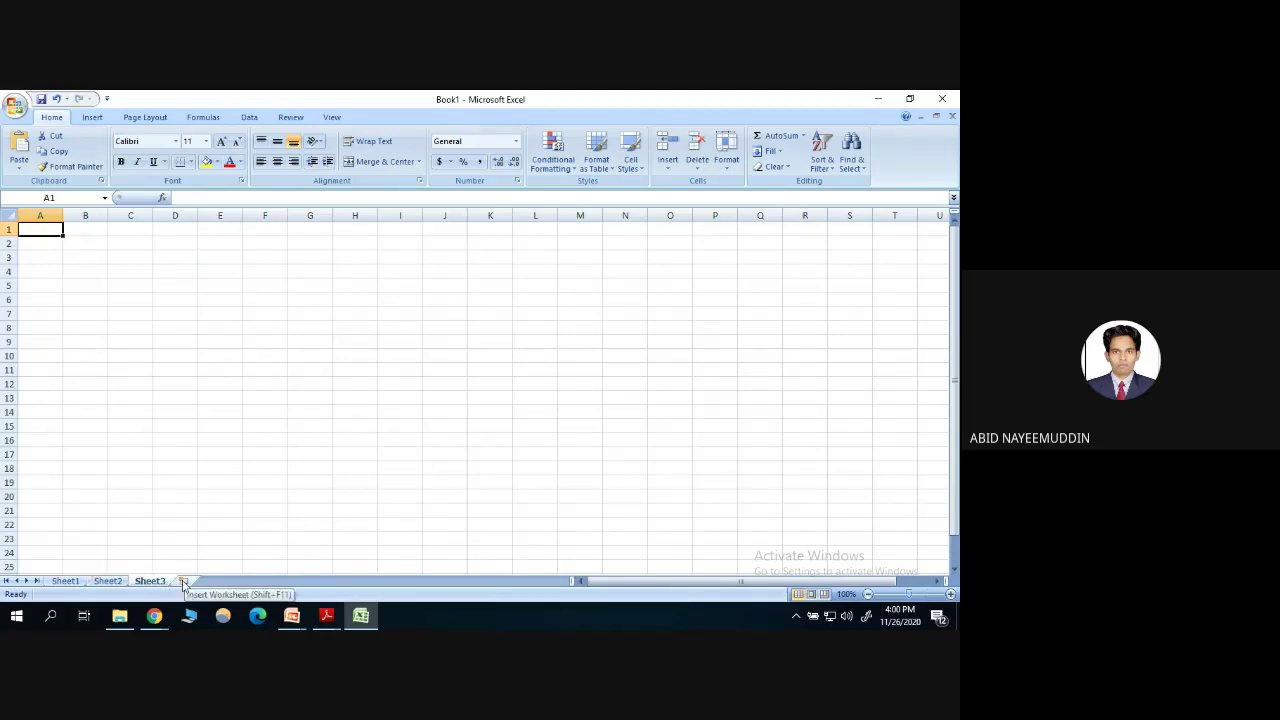
click(183, 581)
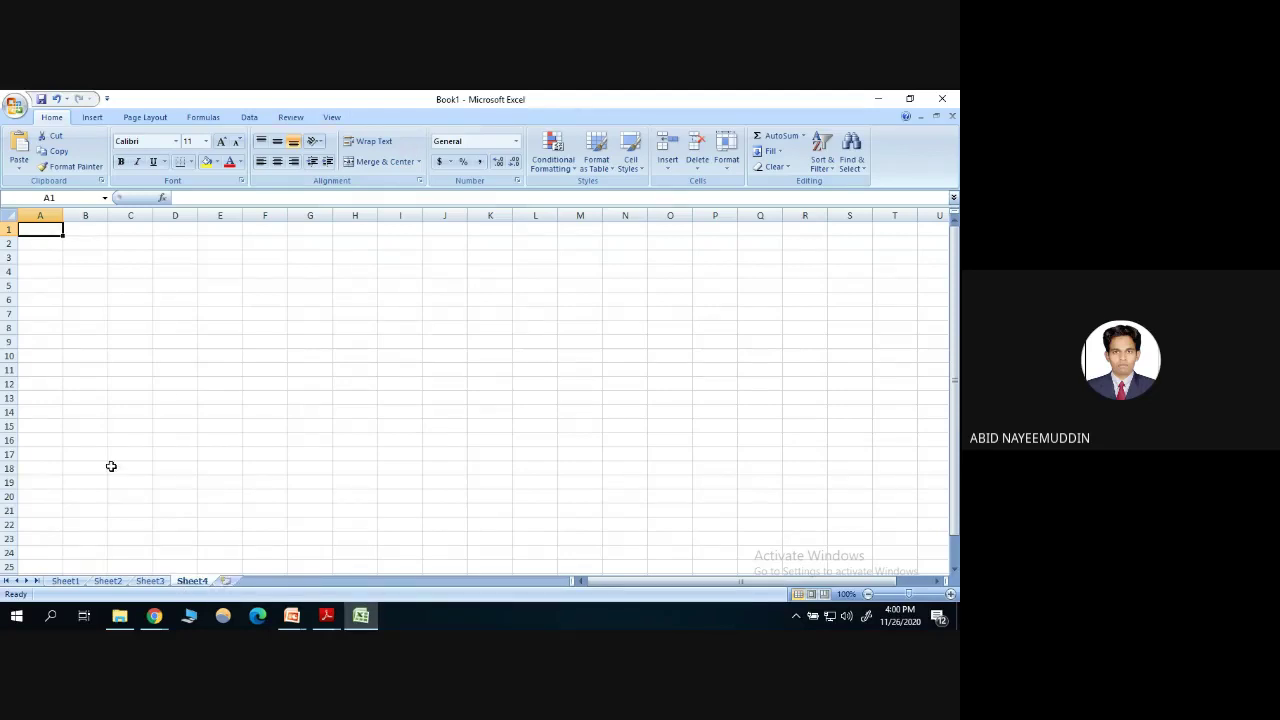
Rename Sheet1, which holds the marks table, to FIRST YEAR.
click(65, 581)
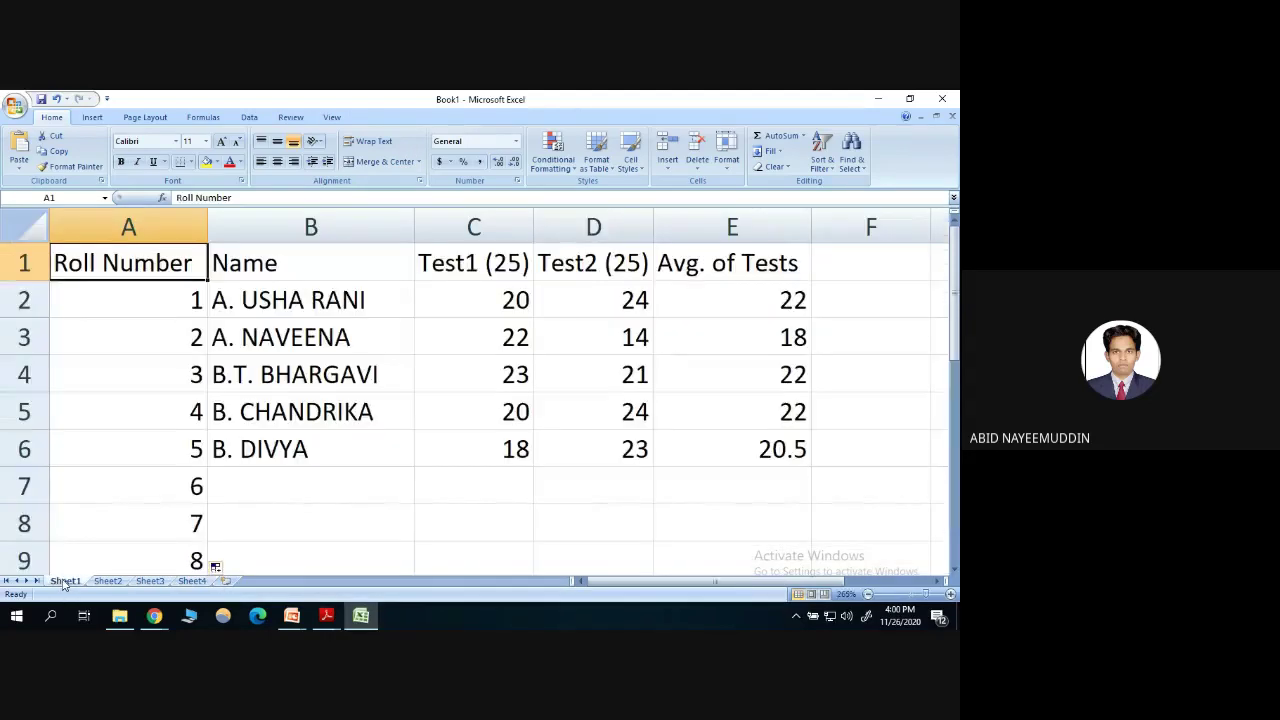
right_click(66, 582)
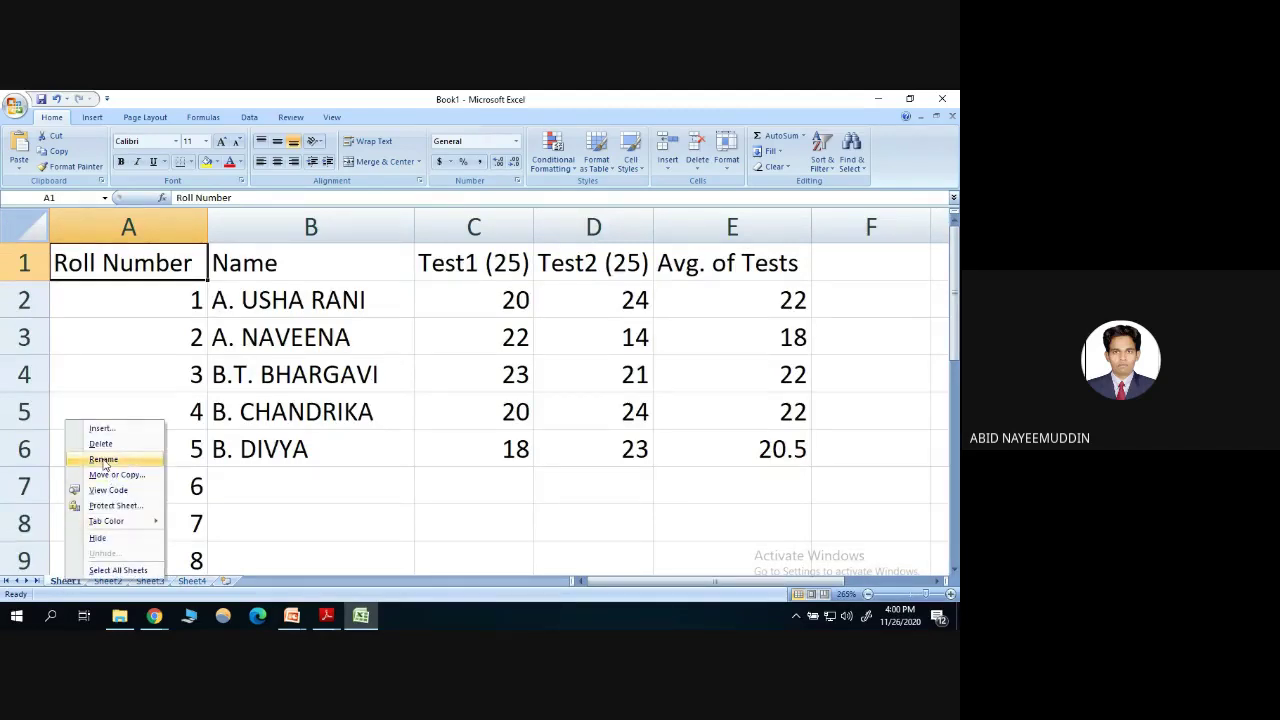
click(103, 459)
text(FIRS)
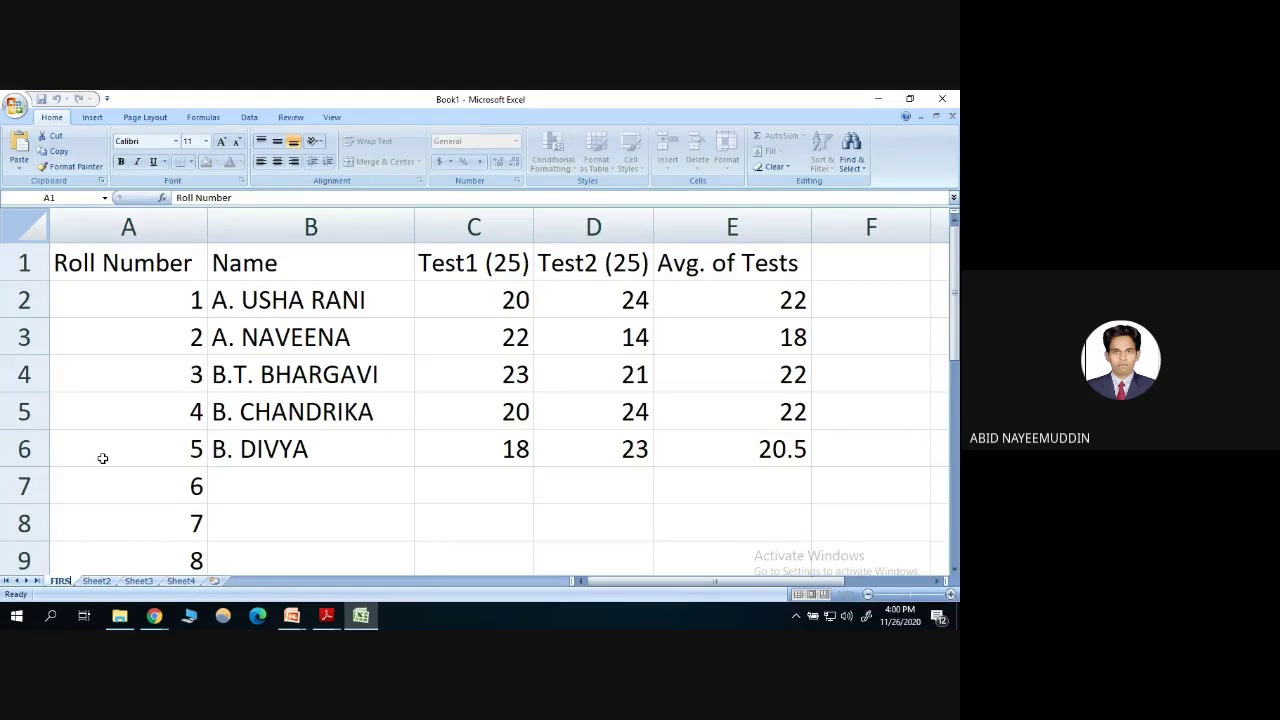
text(T YEA)
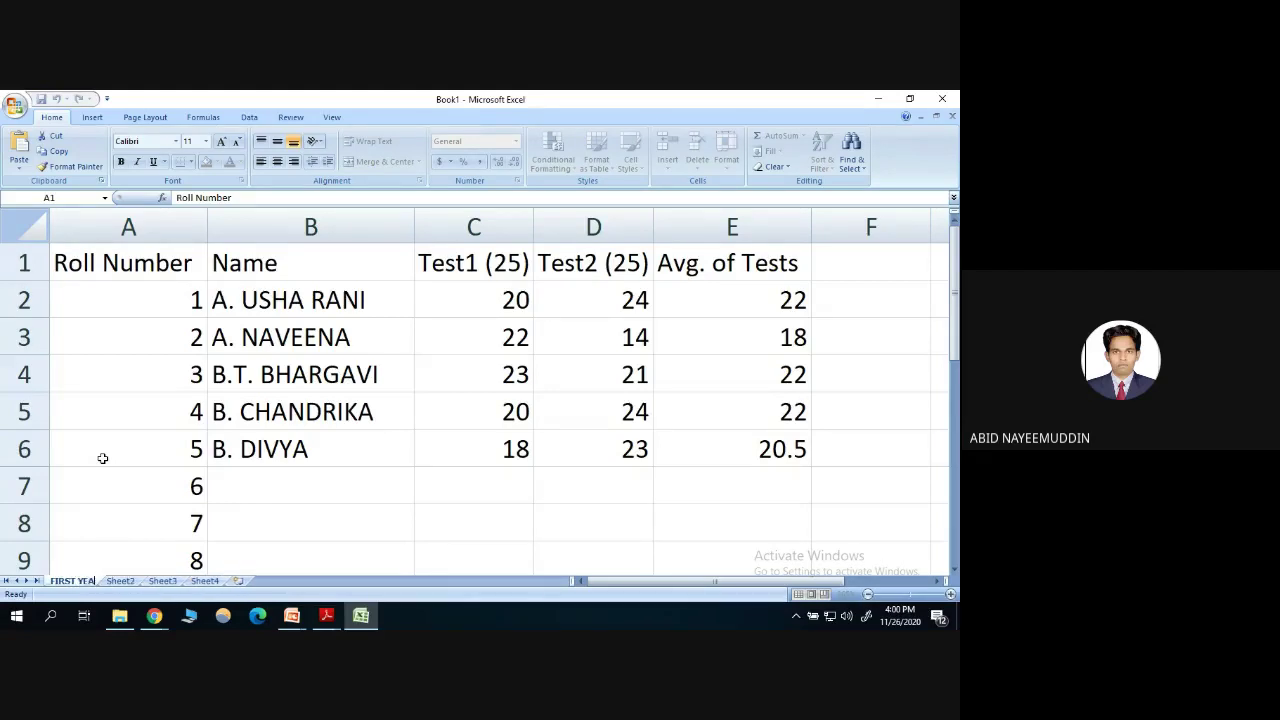
text(R)
key(Return)
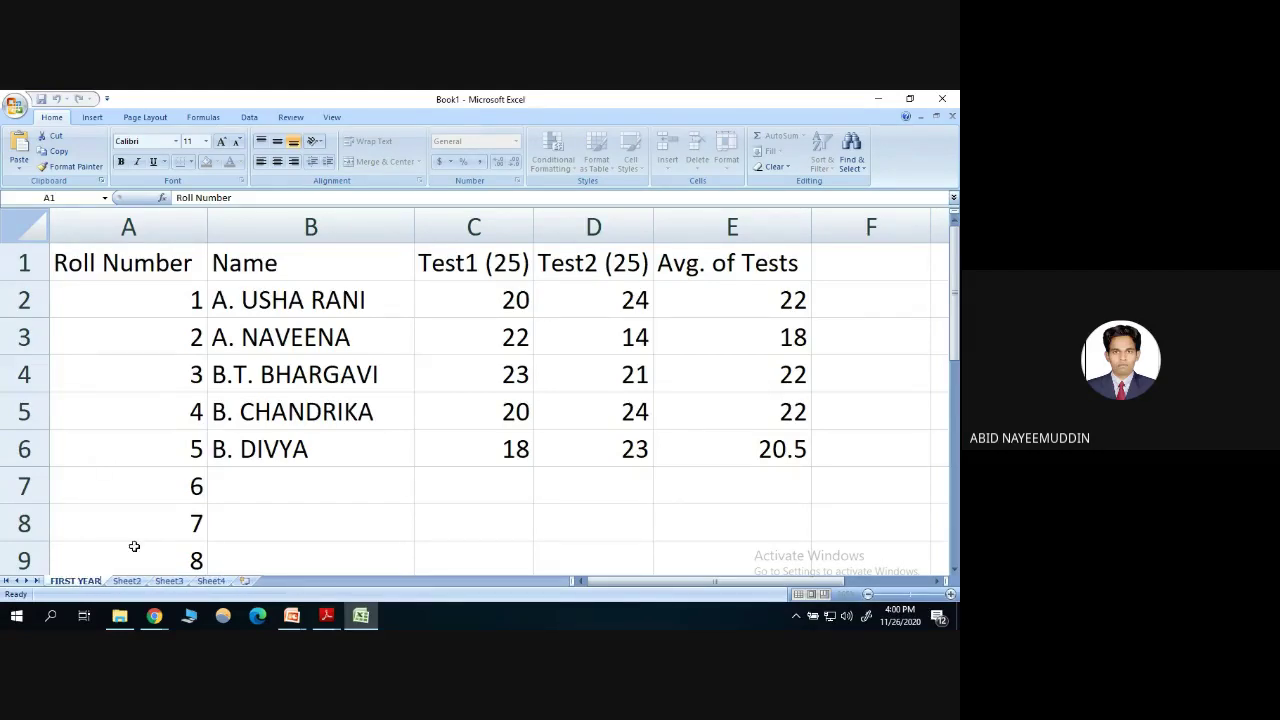
Rename Sheet2 to SECOND YEAR.
right_click(128, 582)
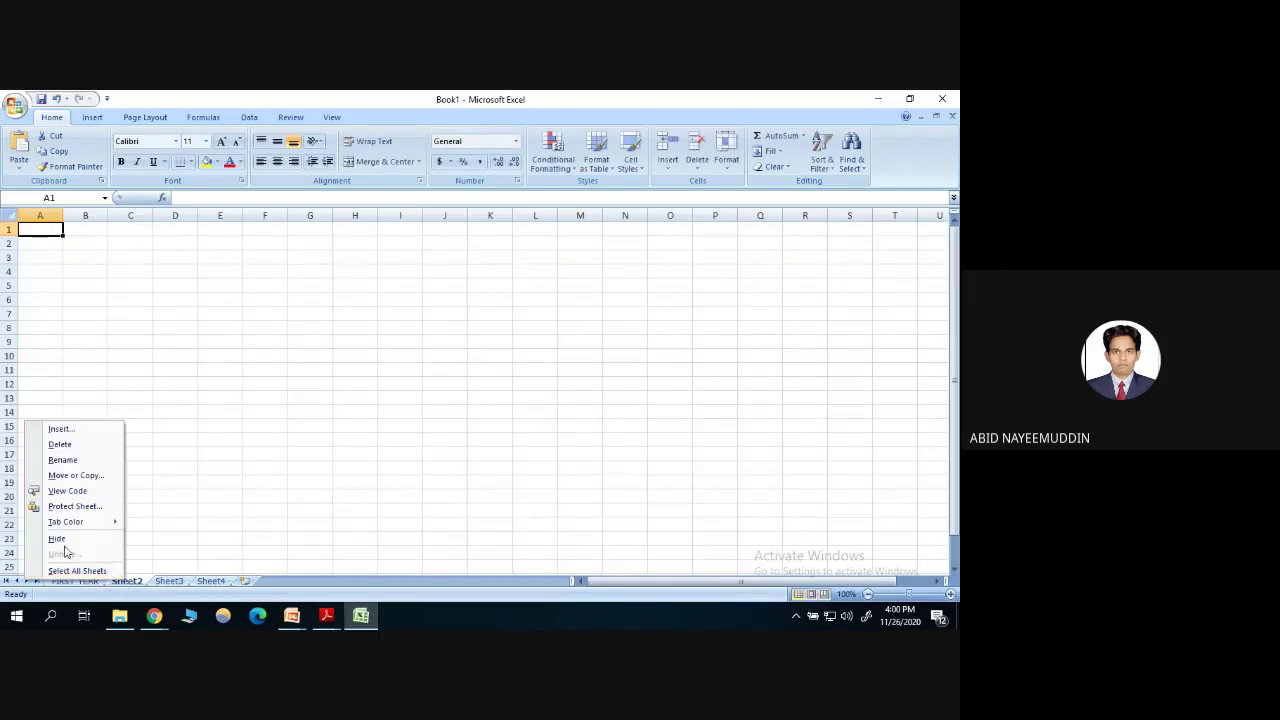
click(67, 460)
text(SECO)
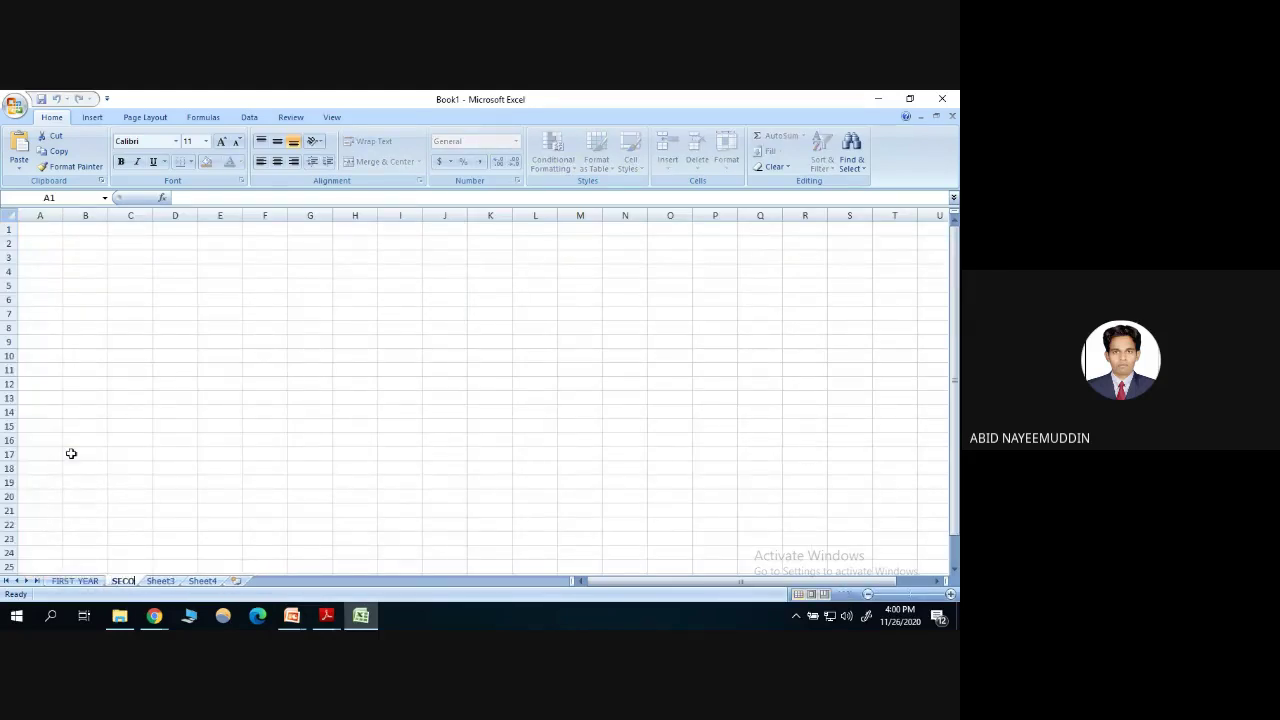
text(ND YEAR)
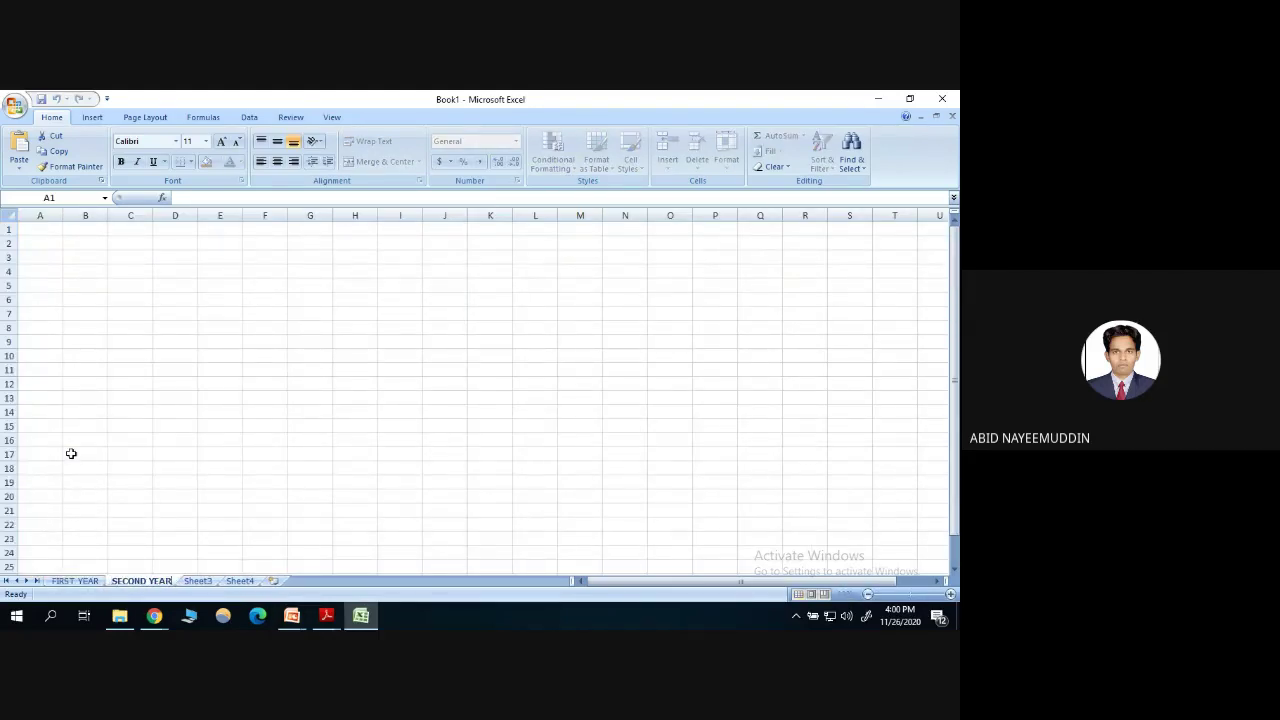
Rename Sheet3 to THIRD YEAR.
click(197, 581)
right_click(197, 581)
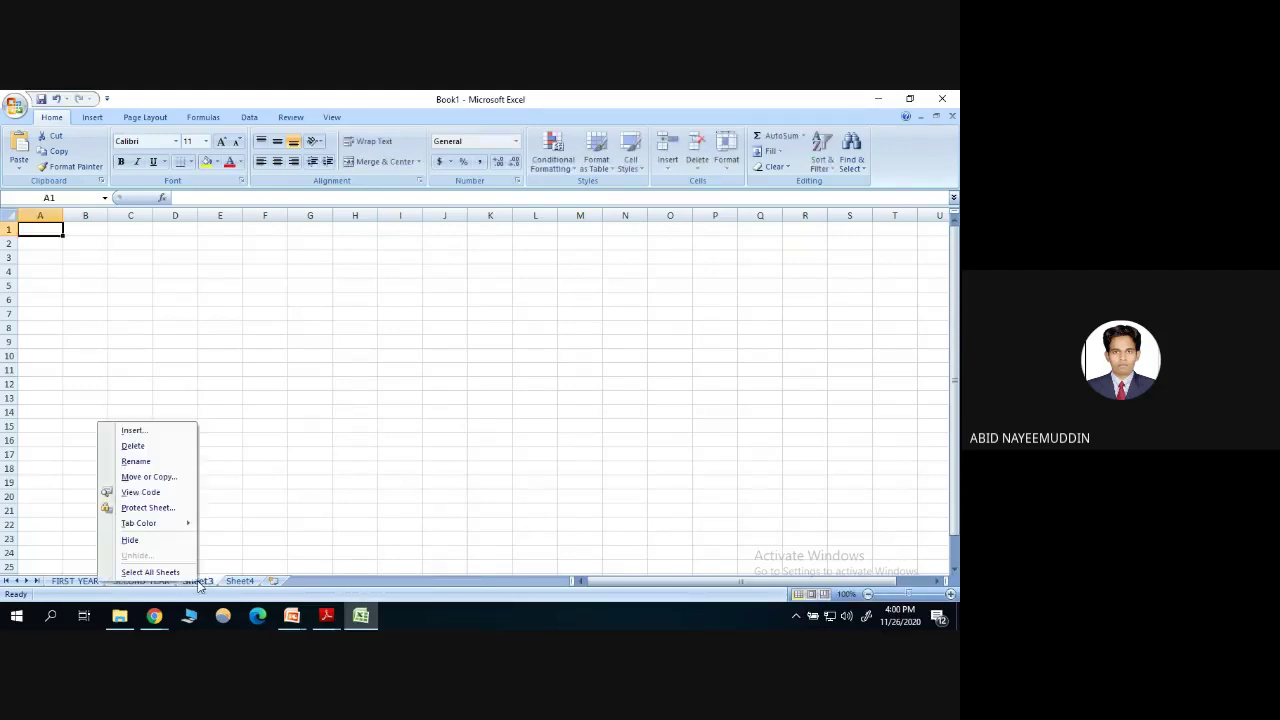
click(138, 461)
text(THIR)
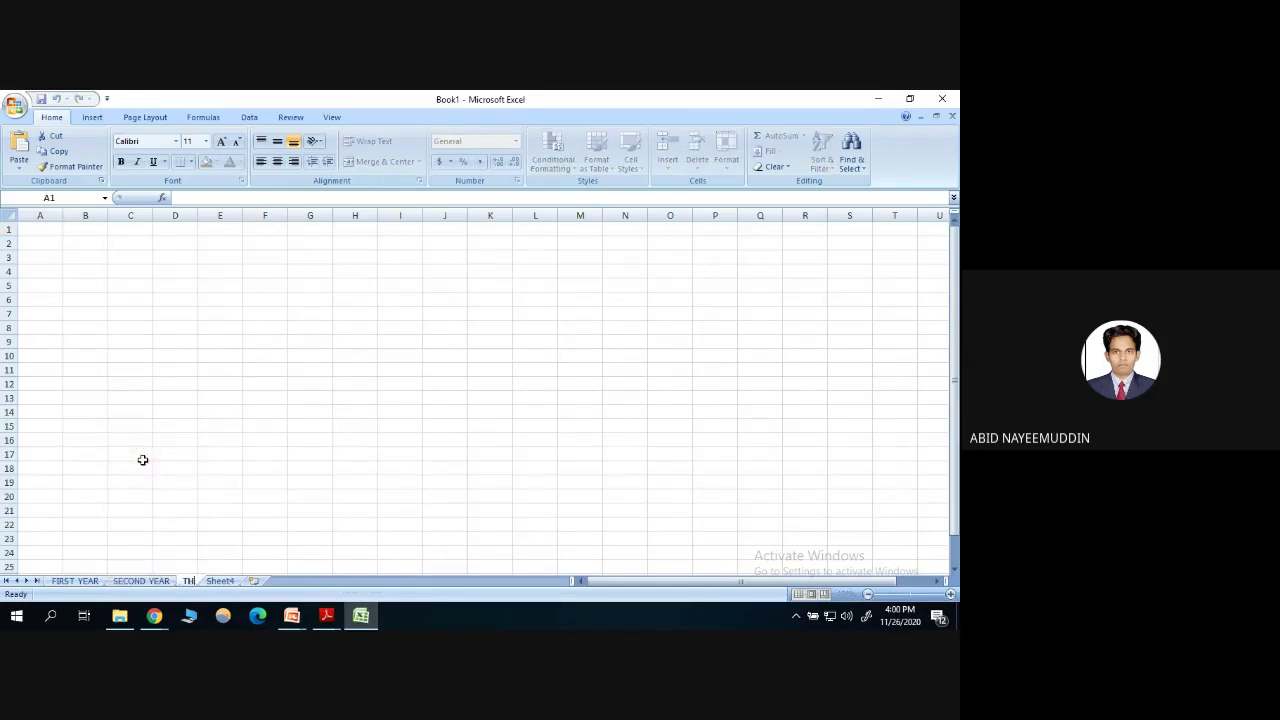
text(D YEAR)
Rename Sheet4 to FINAL YEAR.
click(262, 581)
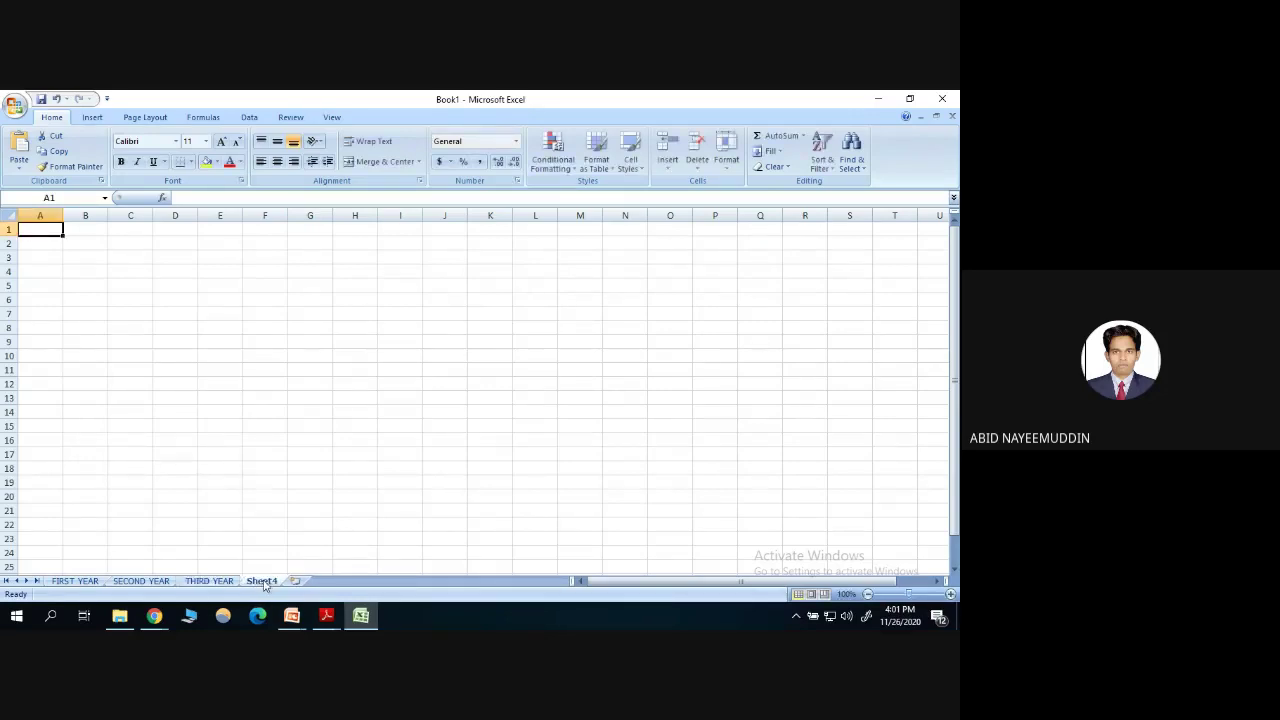
right_click(264, 584)
click(208, 458)
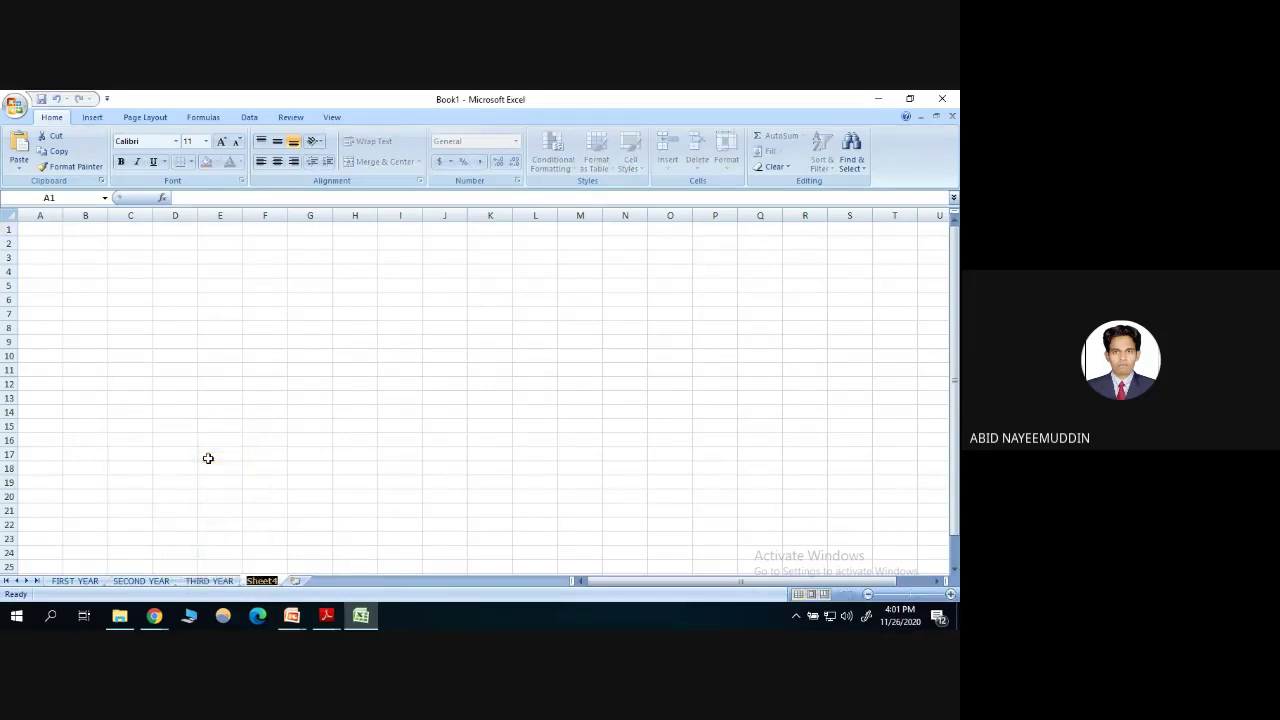
text(FINAL YEAR)
click(211, 434)
Set the font of the marks table A1:E6 on the FIRST YEAR sheet to Bahnschrift SemiLight.
click(75, 582)
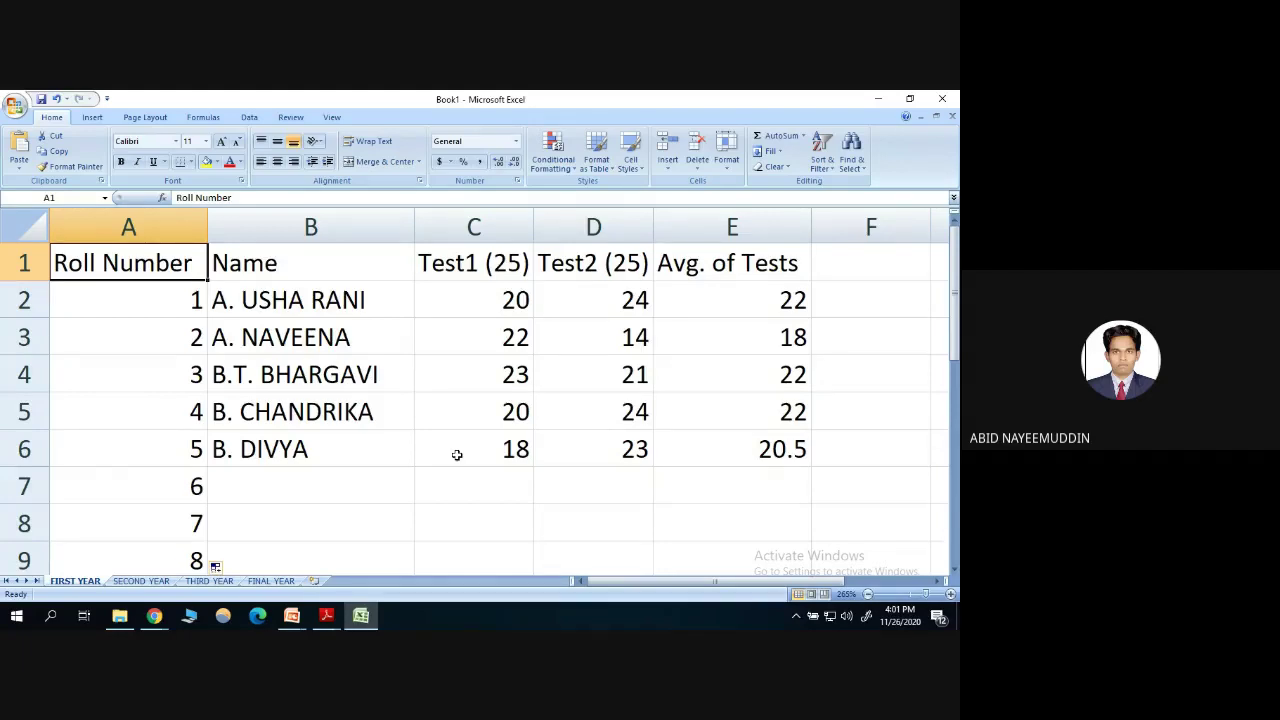
drag(171, 263, 709, 452)
click(177, 142)
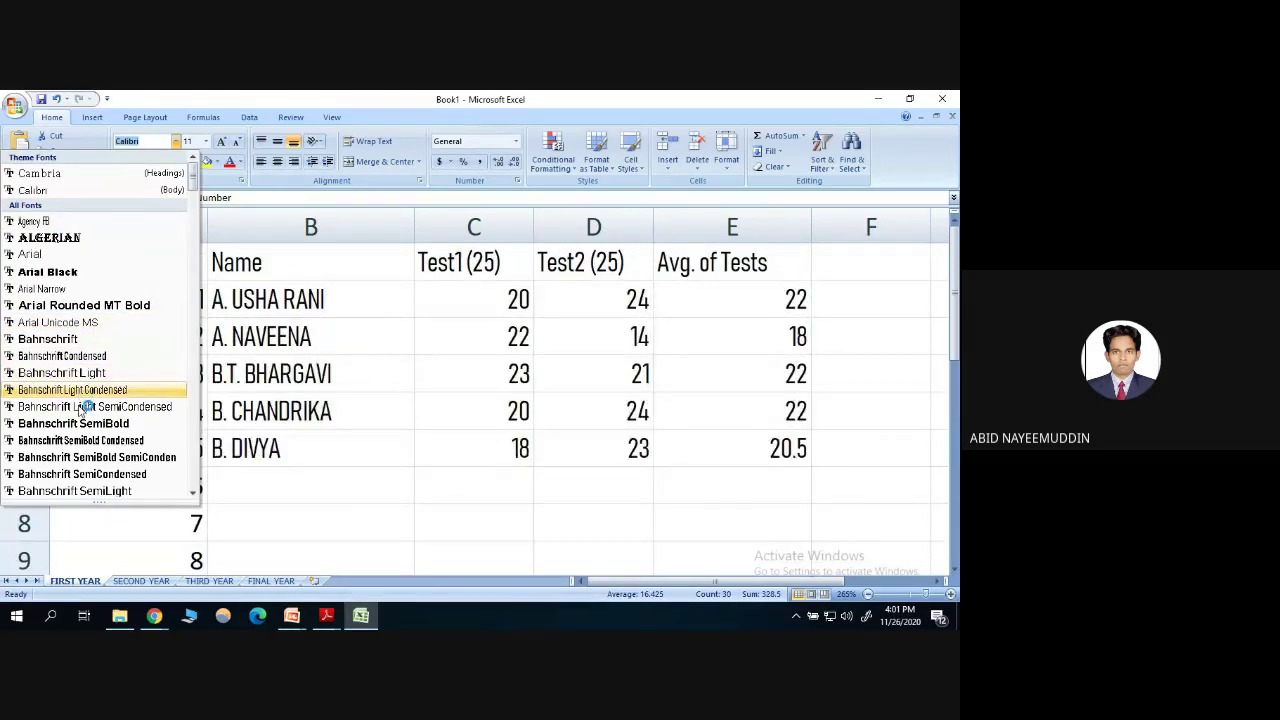
click(80, 491)
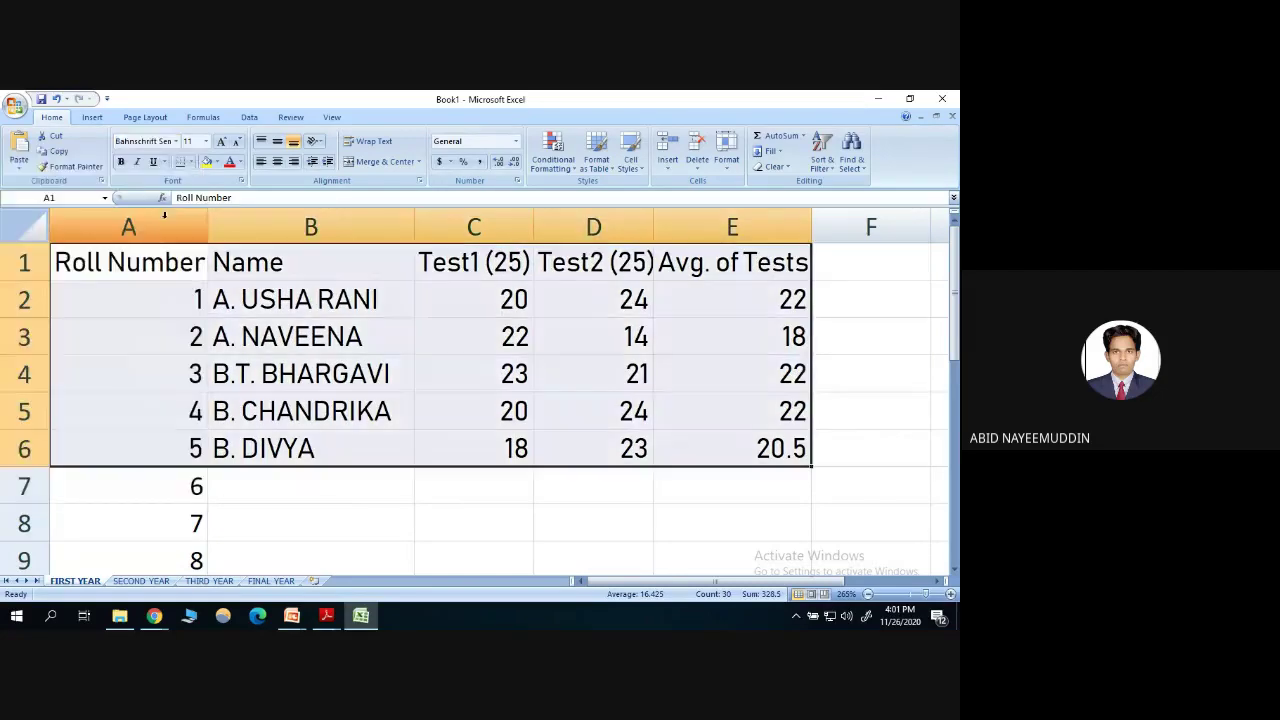
Give the marks table A1:E6 red text and a yellow cell fill.
click(229, 163)
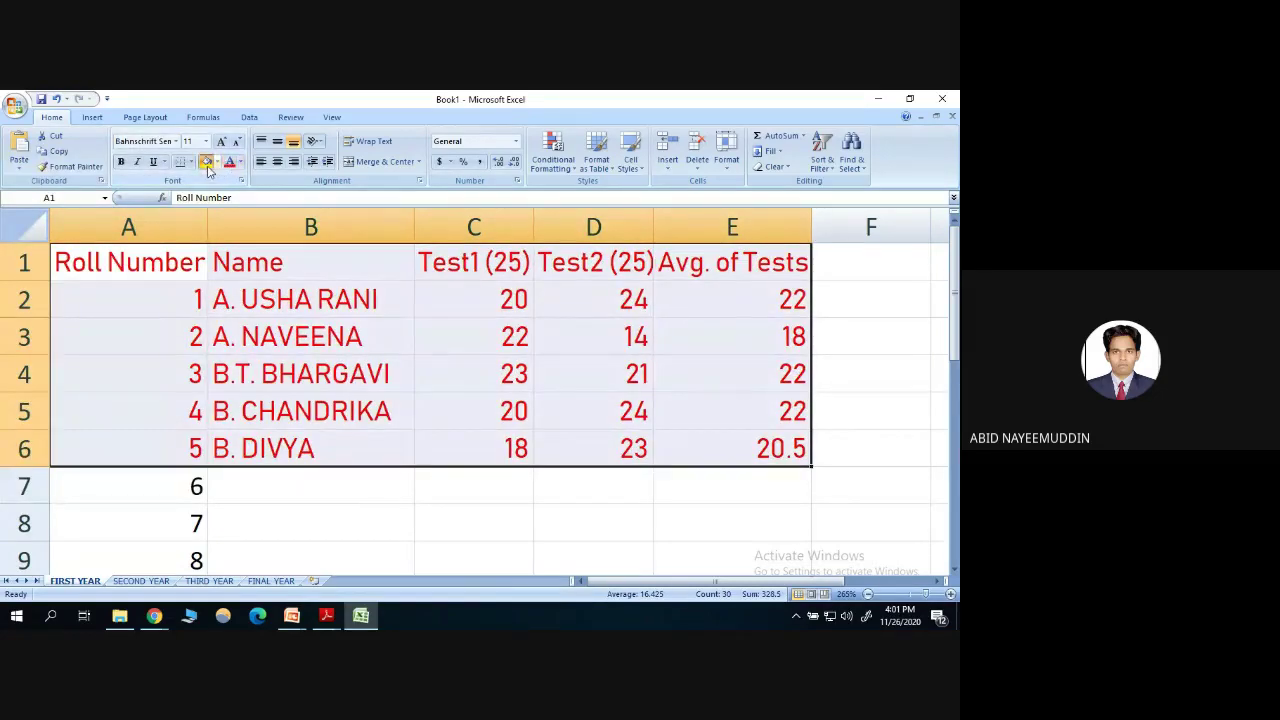
click(206, 164)
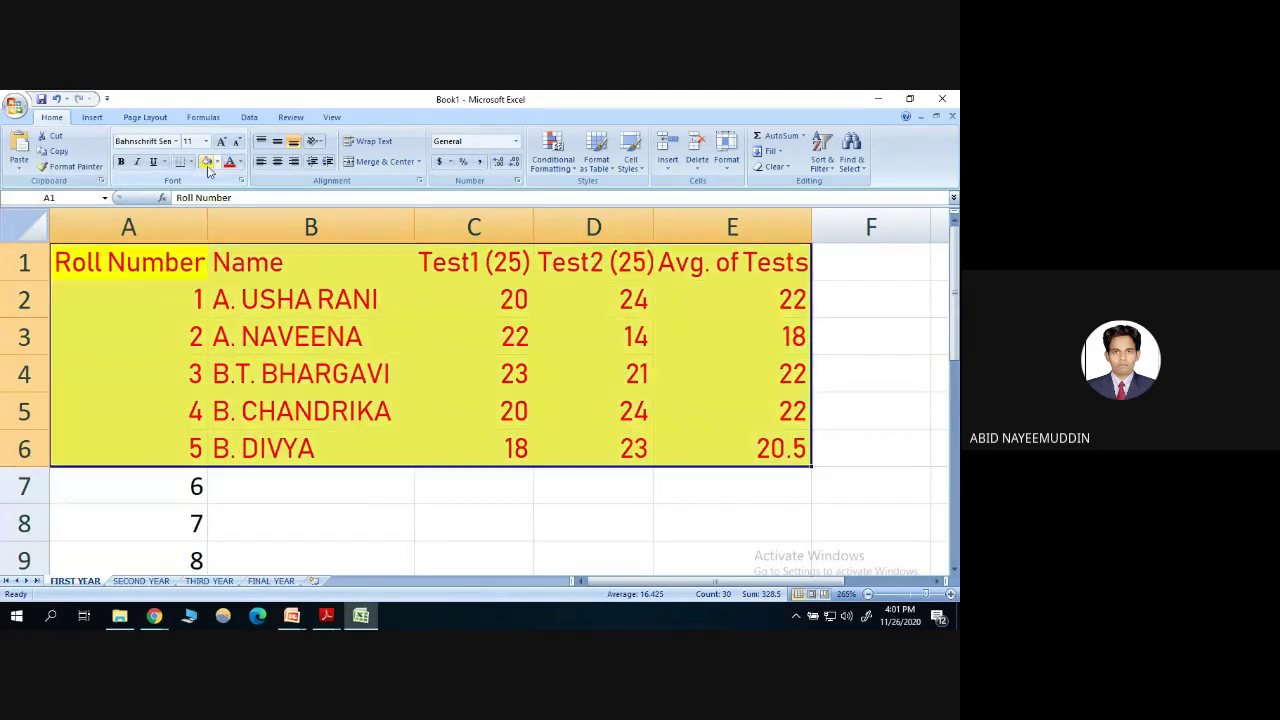
click(405, 518)
Set the font of the marks table A1:E6 to Gill Sans MT.
drag(110, 270, 759, 453)
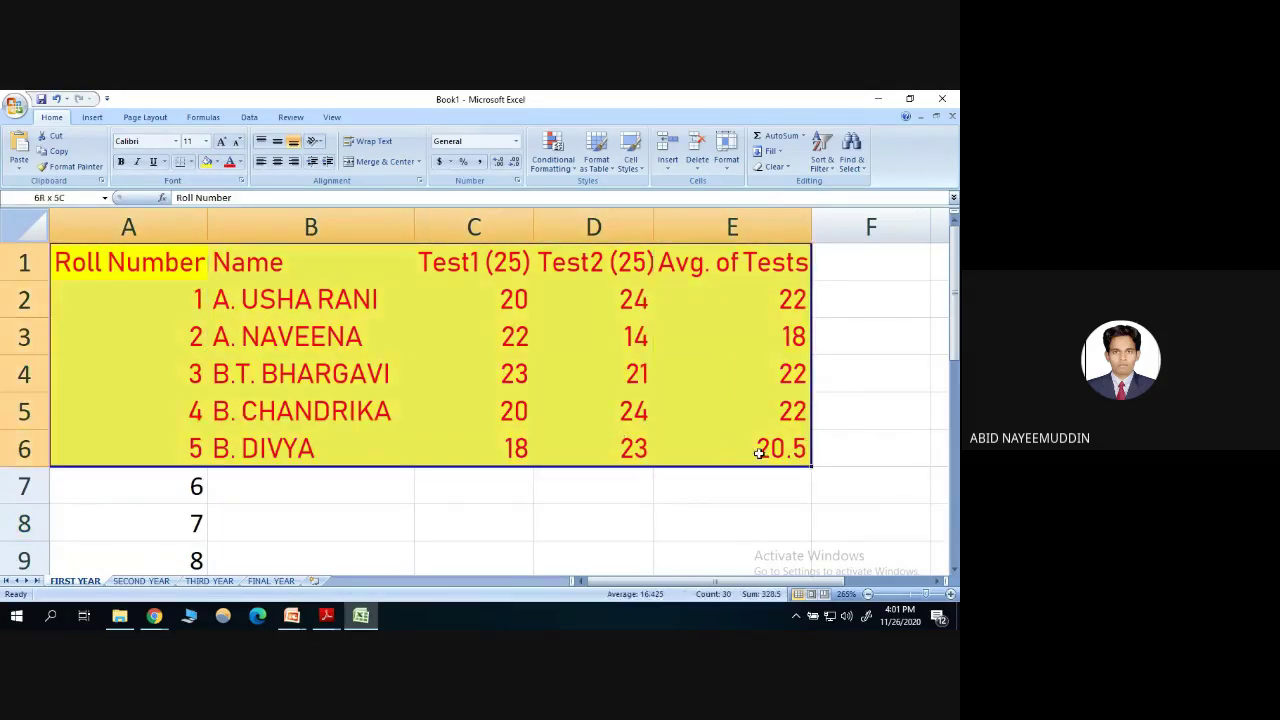
click(177, 141)
scroll(55, 243, down, 12)
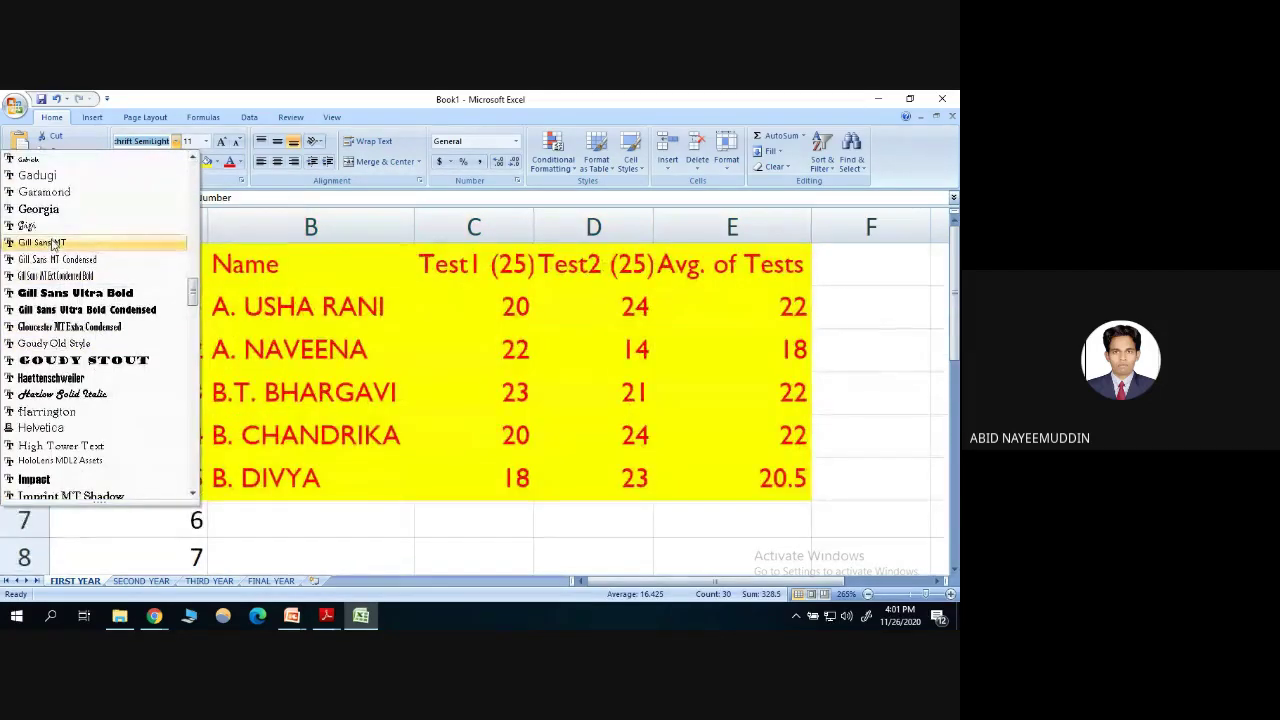
click(55, 243)
click(521, 453)
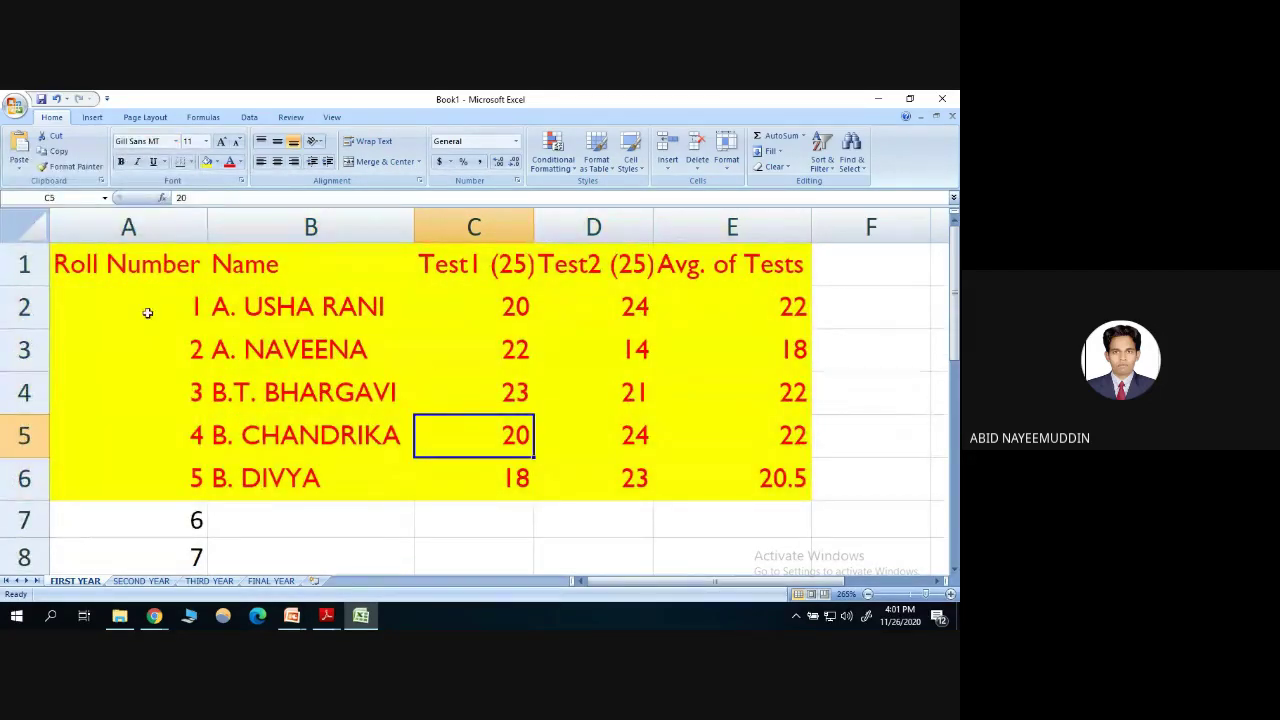
Apply All Borders to the marks table A1:E6.
drag(118, 264, 766, 480)
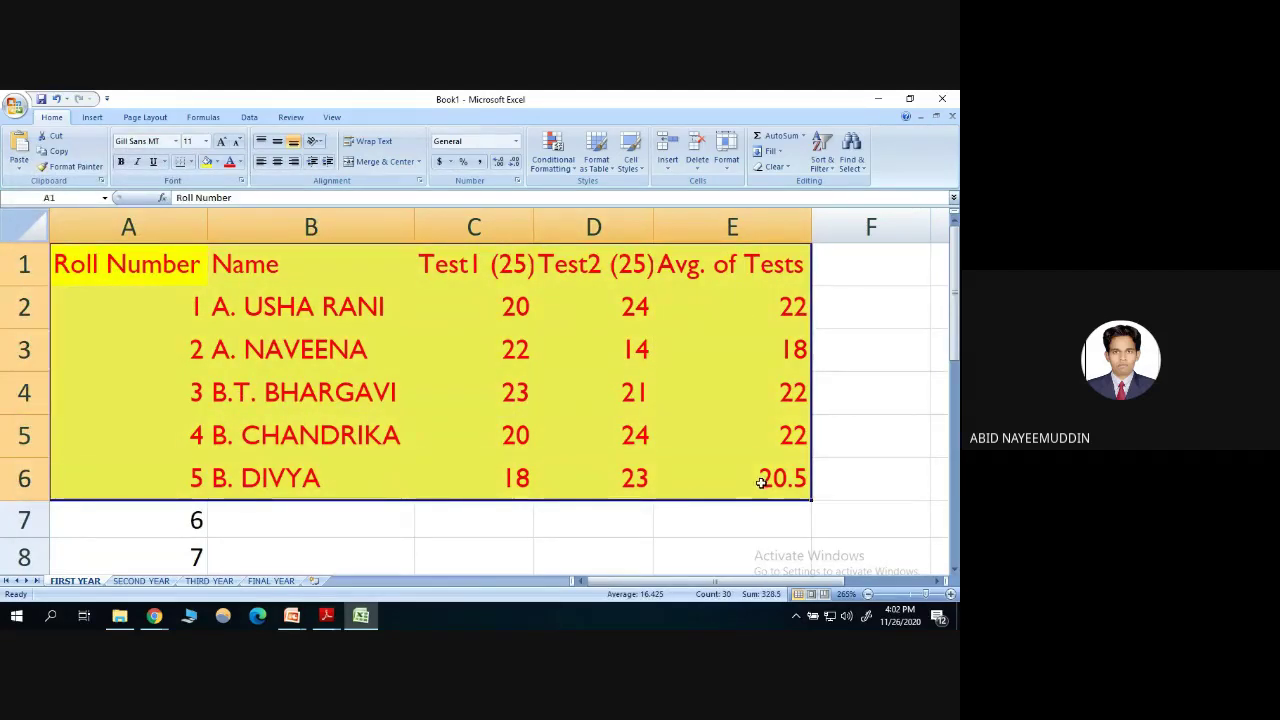
click(190, 162)
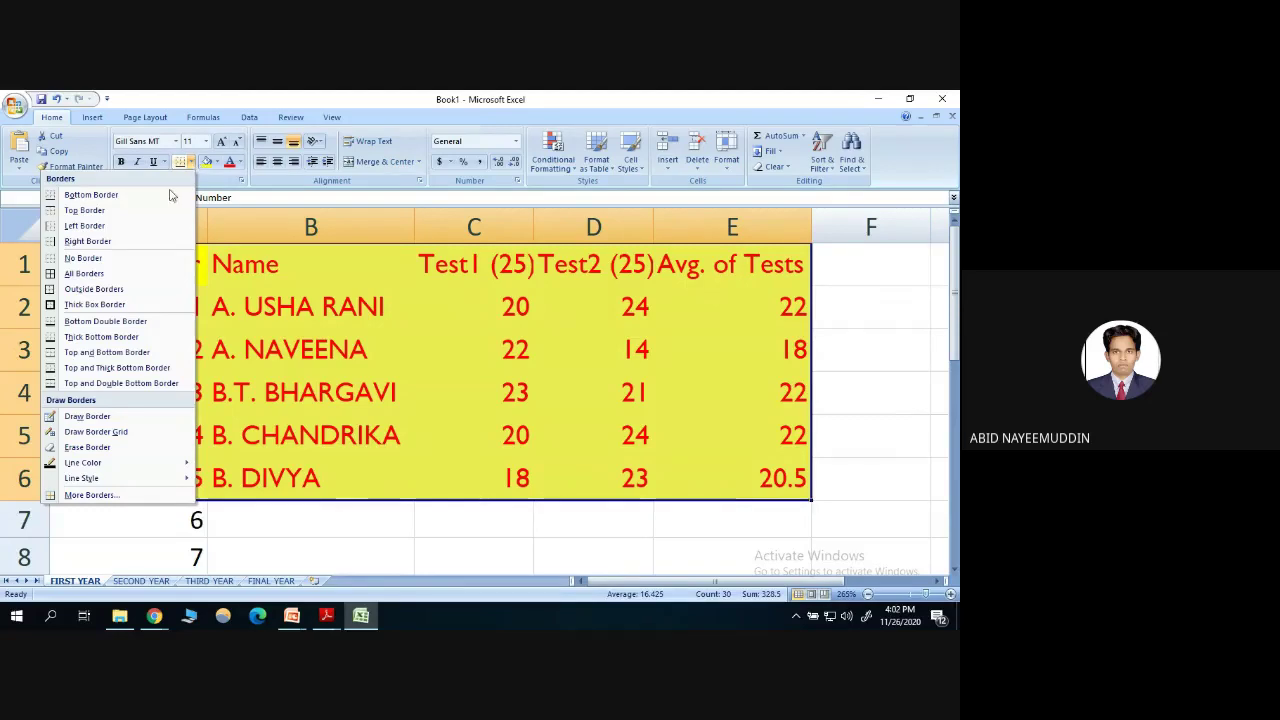
click(82, 276)
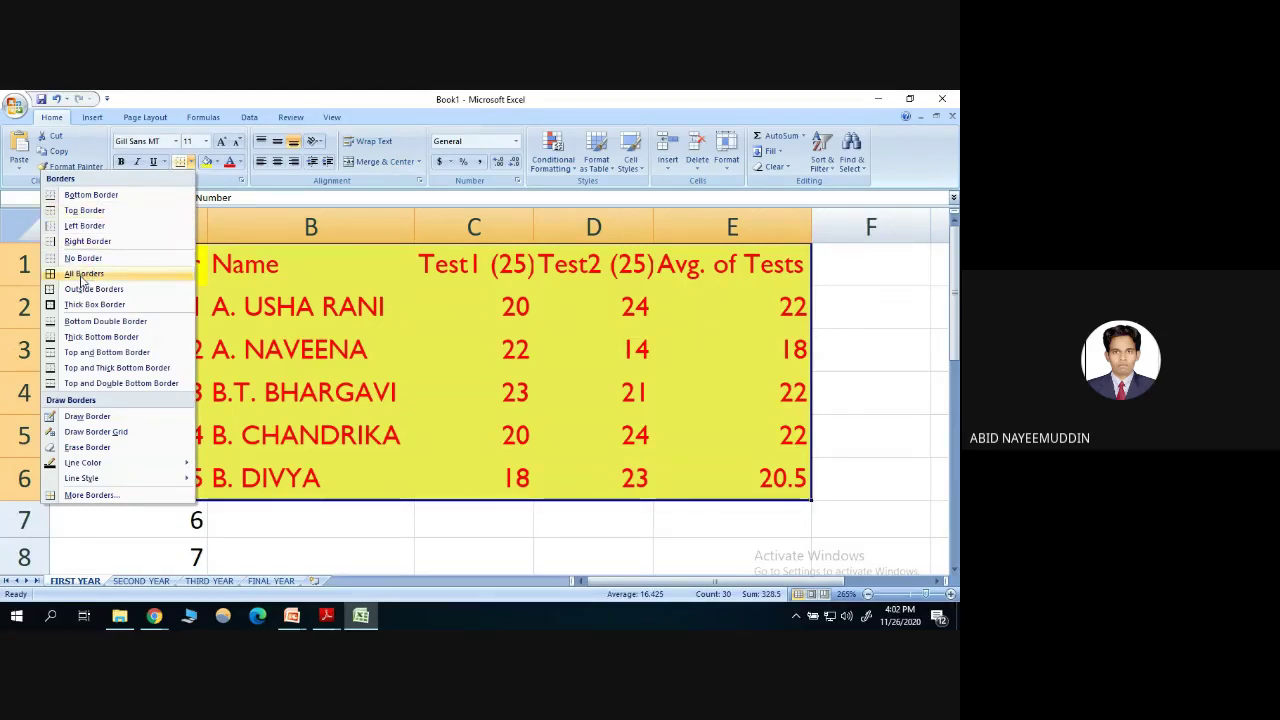
click(467, 536)
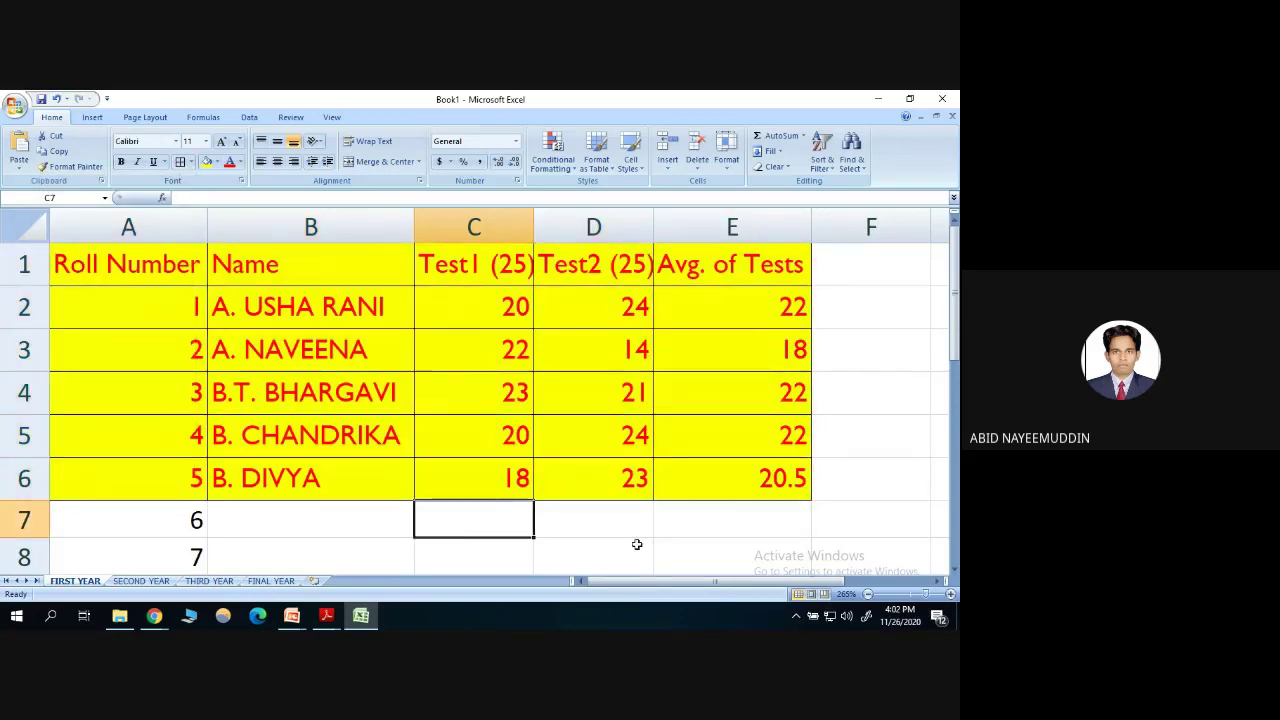
click(640, 568)
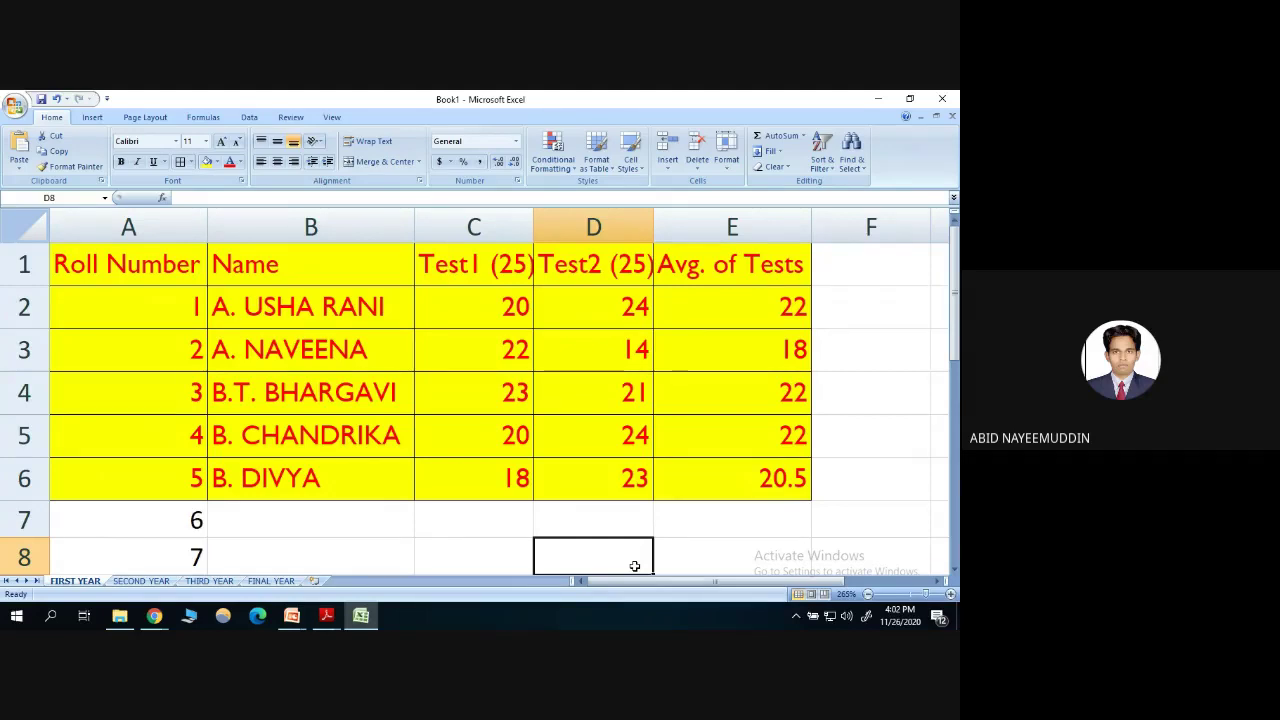
Go through the heading cells A1 to E1 one by one, from Roll Number to Avg. of Tests.
click(137, 266)
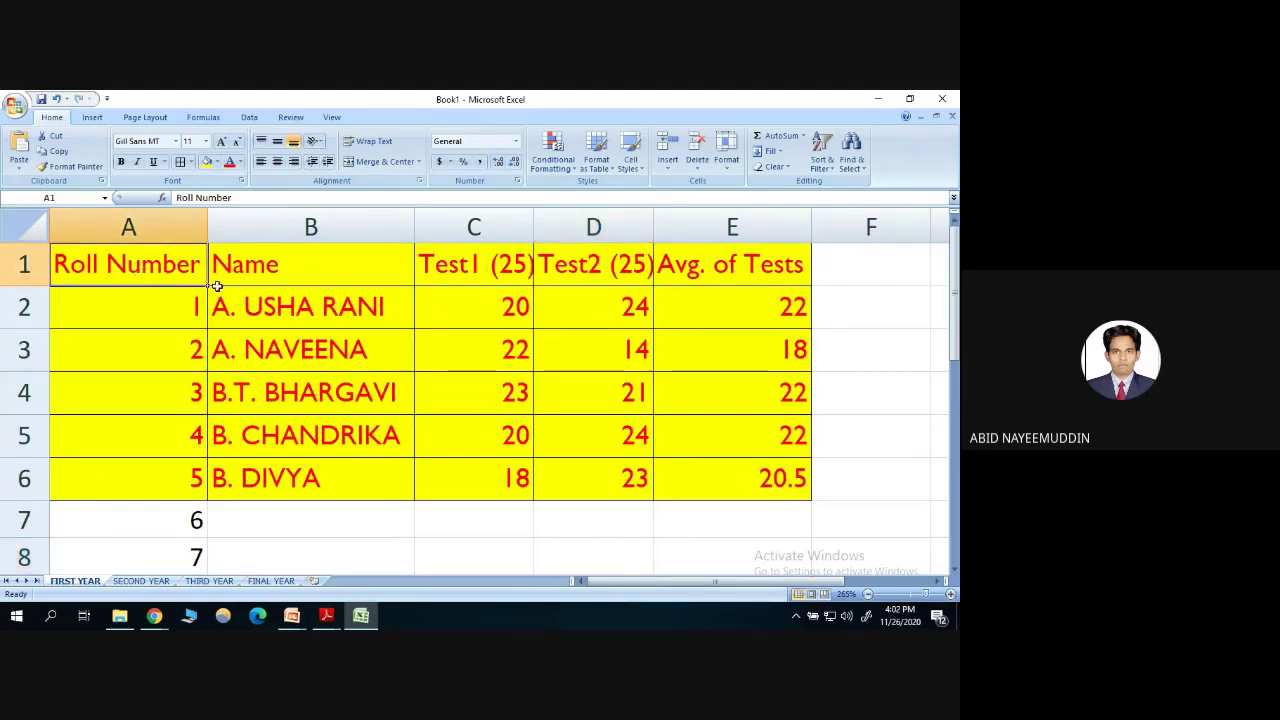
click(316, 266)
click(465, 268)
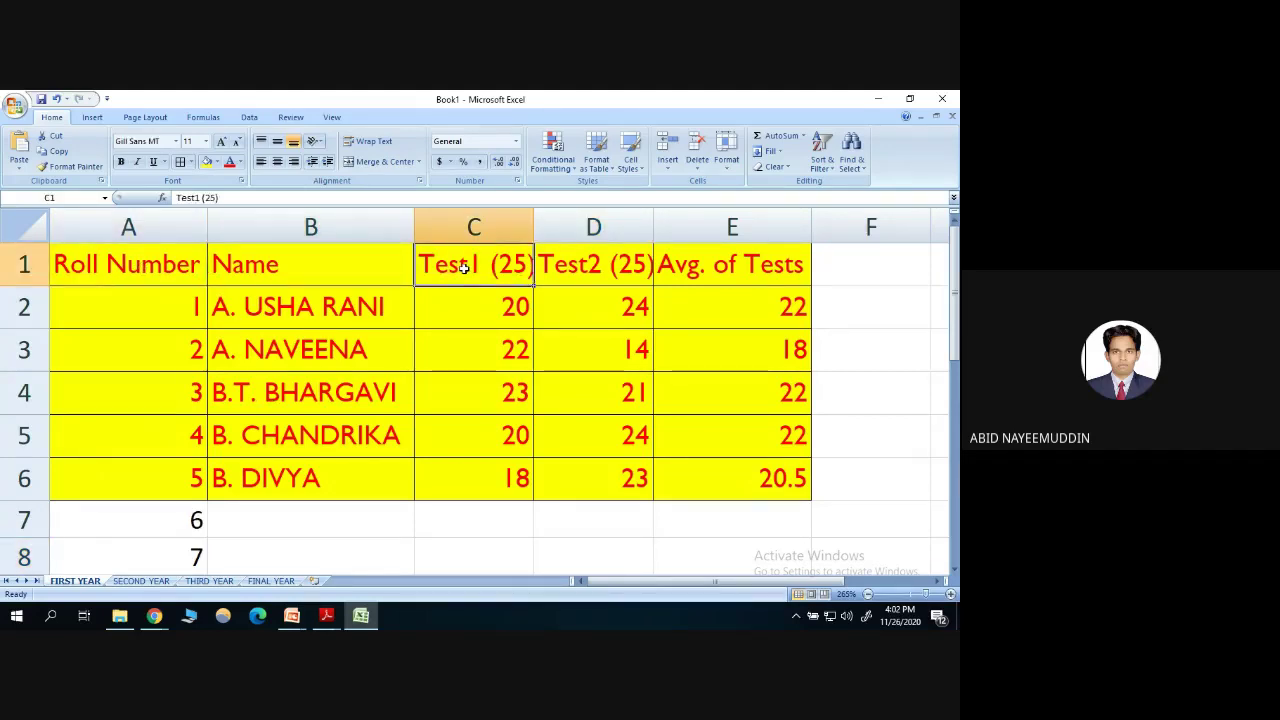
click(558, 275)
click(678, 269)
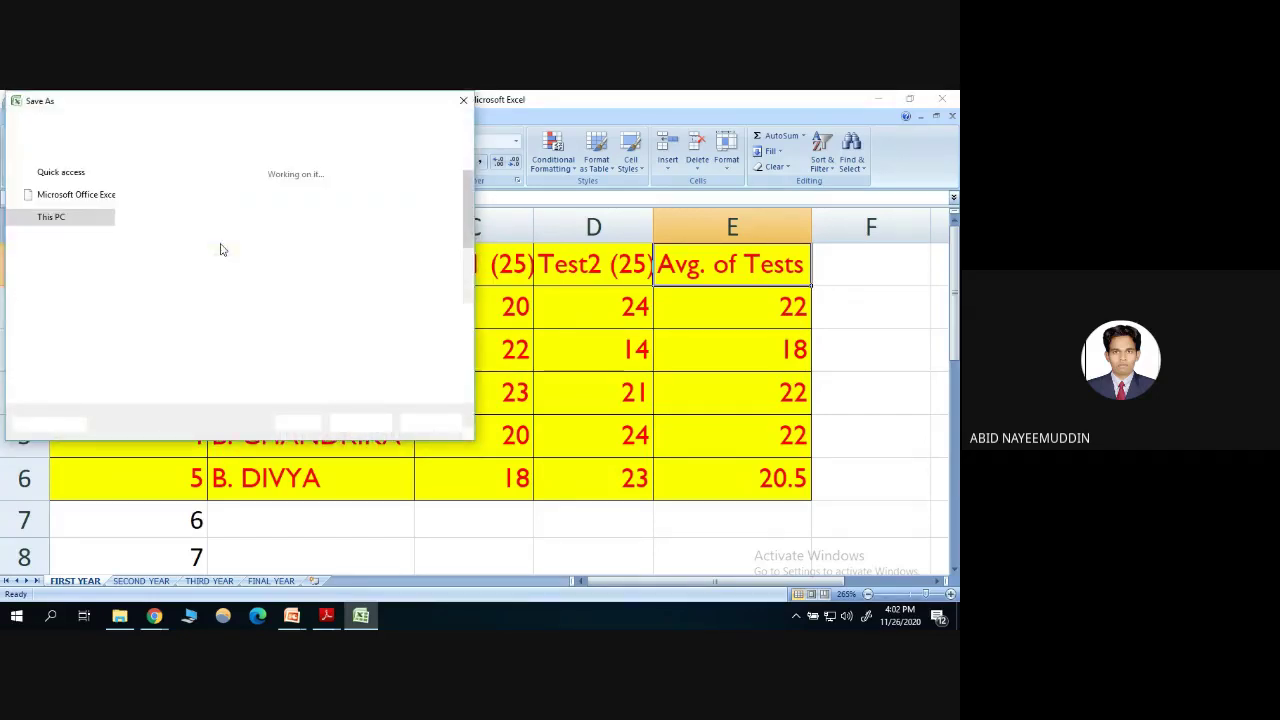
Save the workbook to the Desktop as an Excel Workbook named NURSING.
text(MS)
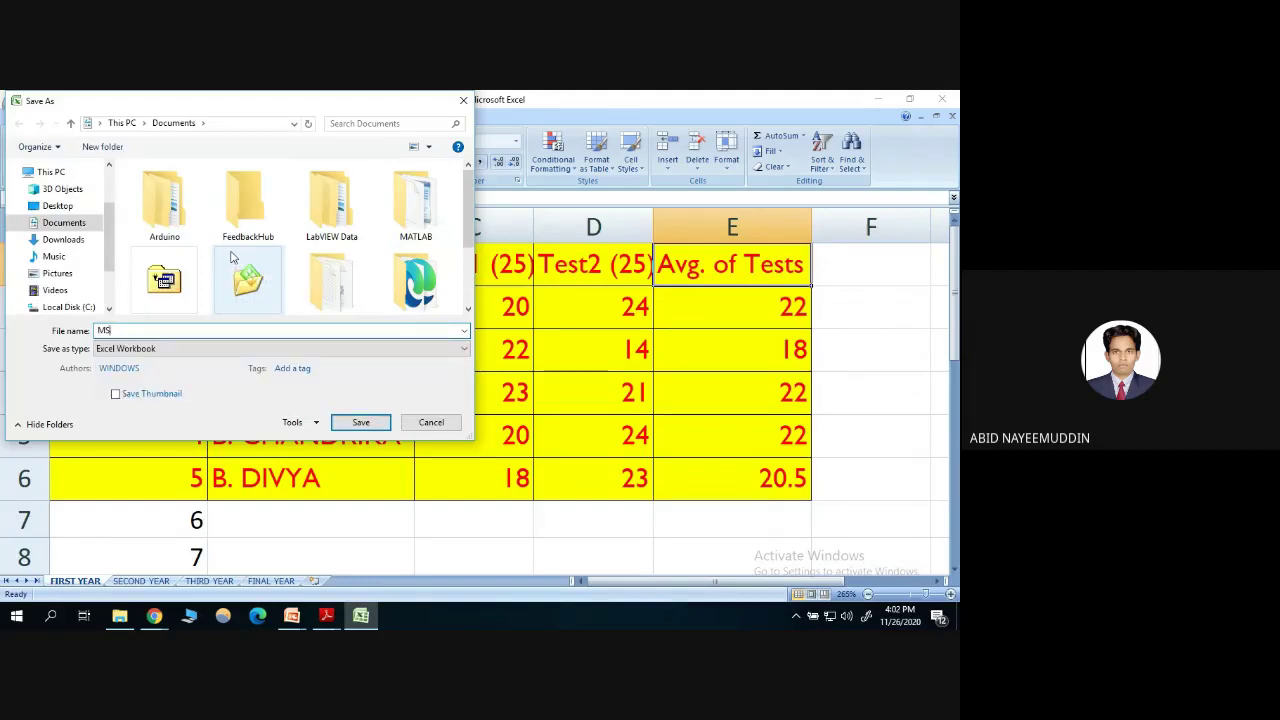
text(RSING)
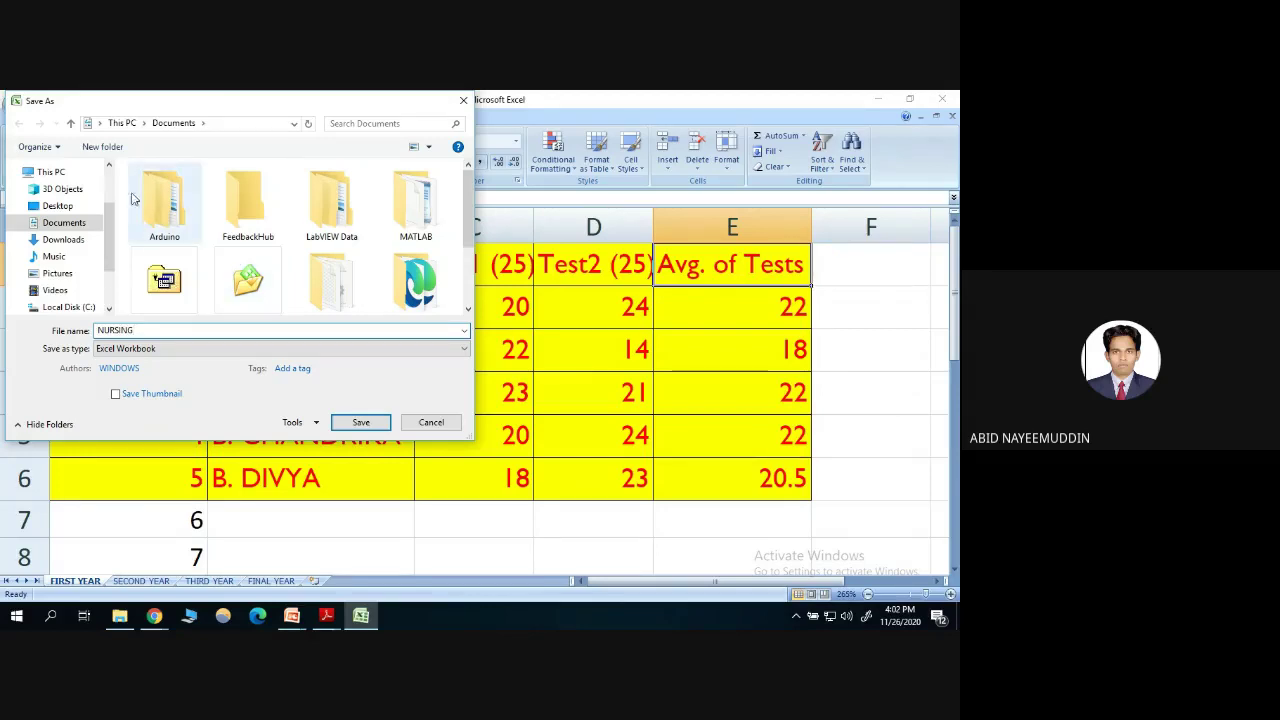
click(57, 205)
click(361, 422)
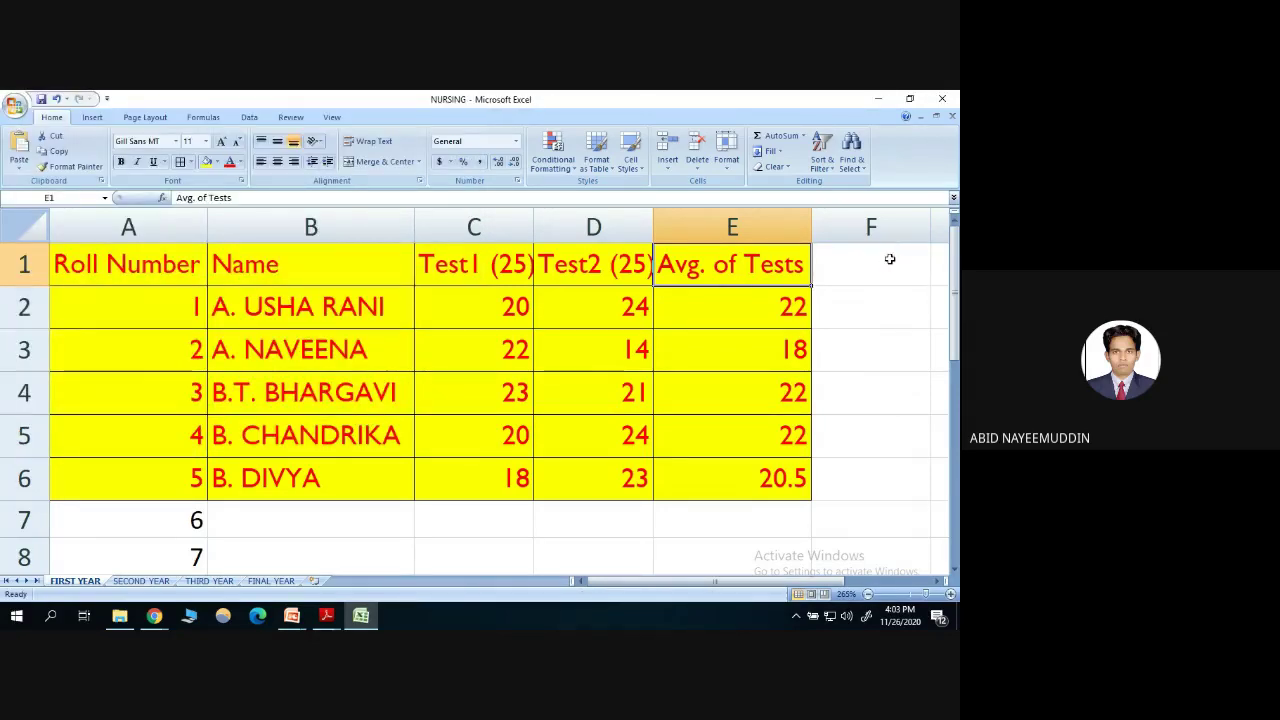
Close the workbook and move the NURSING file next to the MS file on the desktop.
click(944, 100)
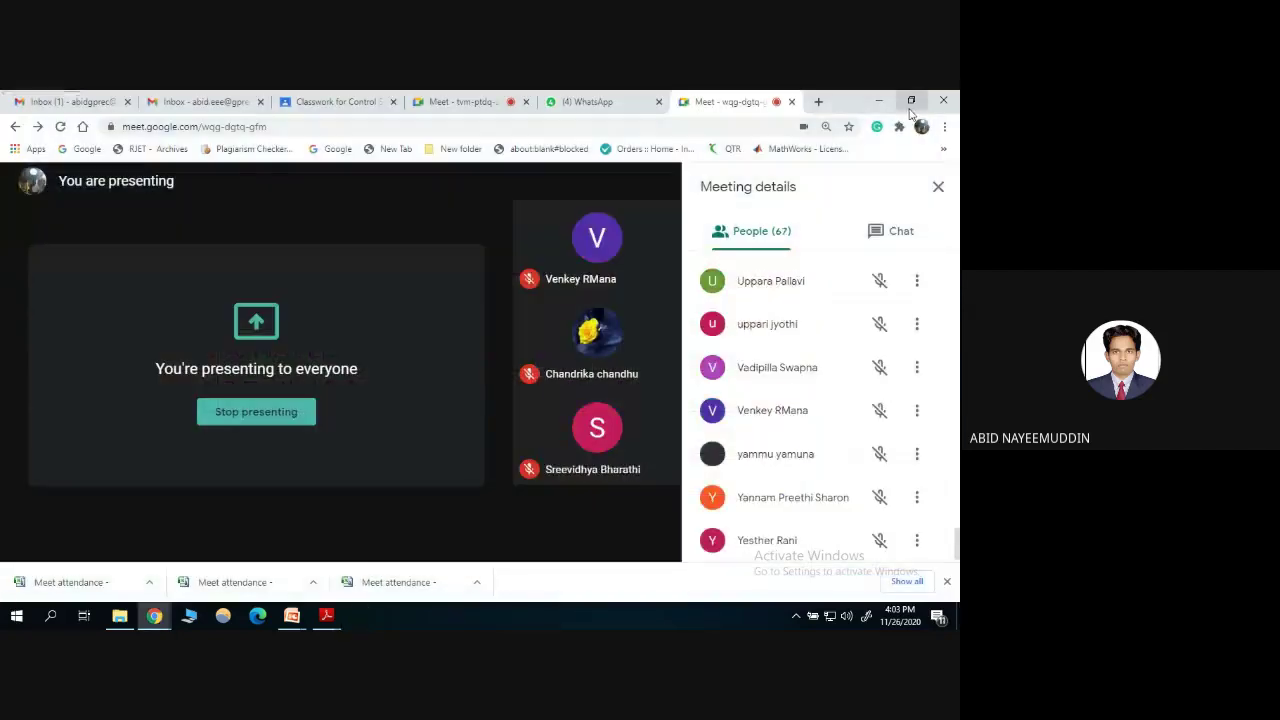
click(907, 108)
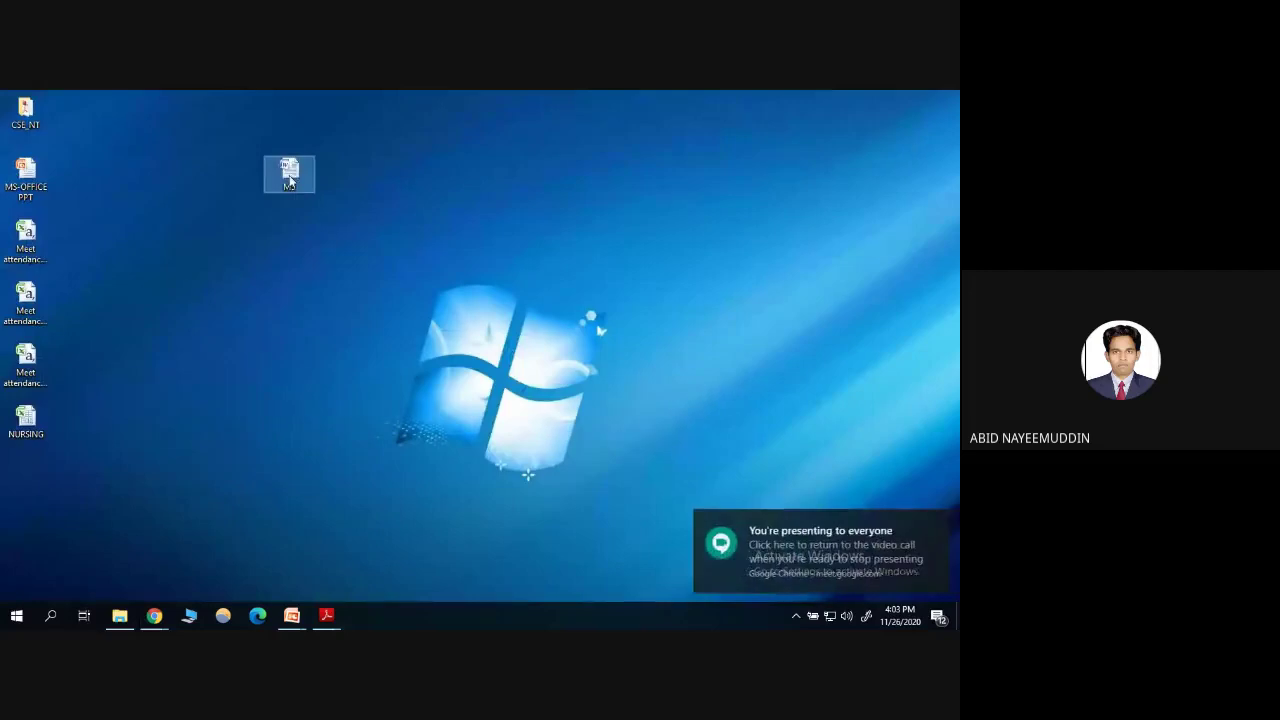
drag(30, 420, 365, 167)
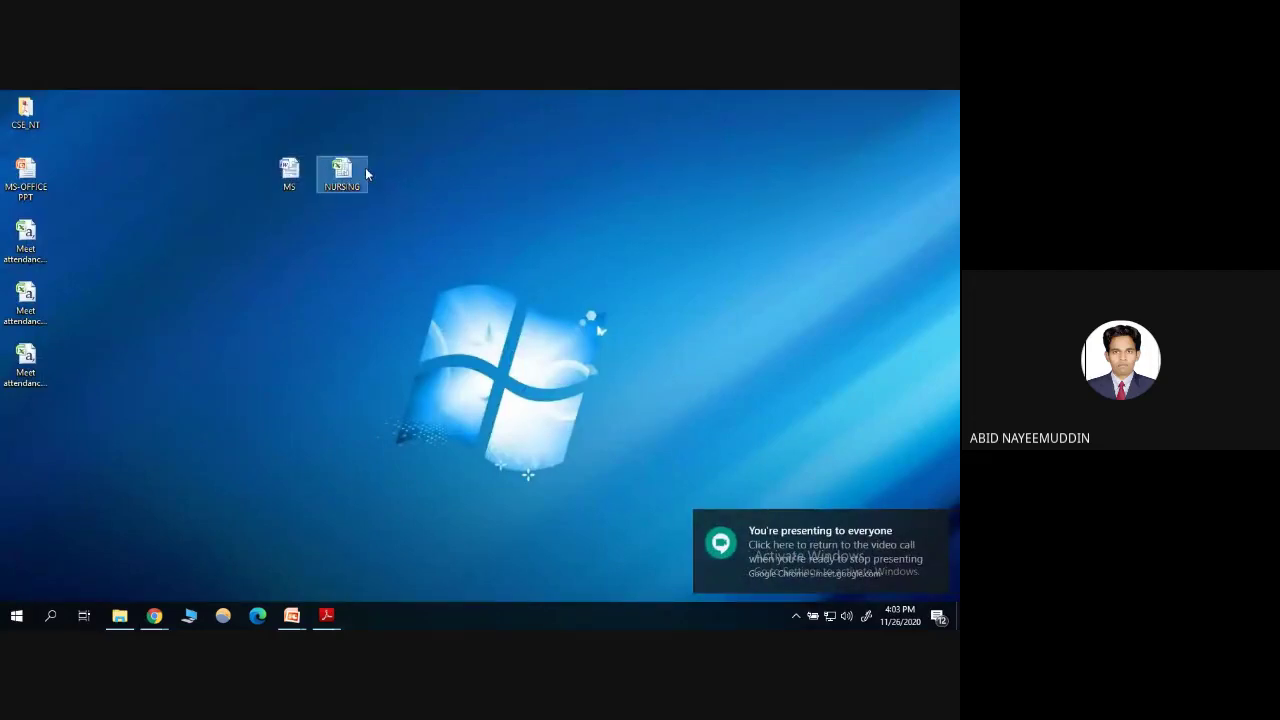
Switch to Chrome and bring up the Google Meet call window.
click(154, 615)
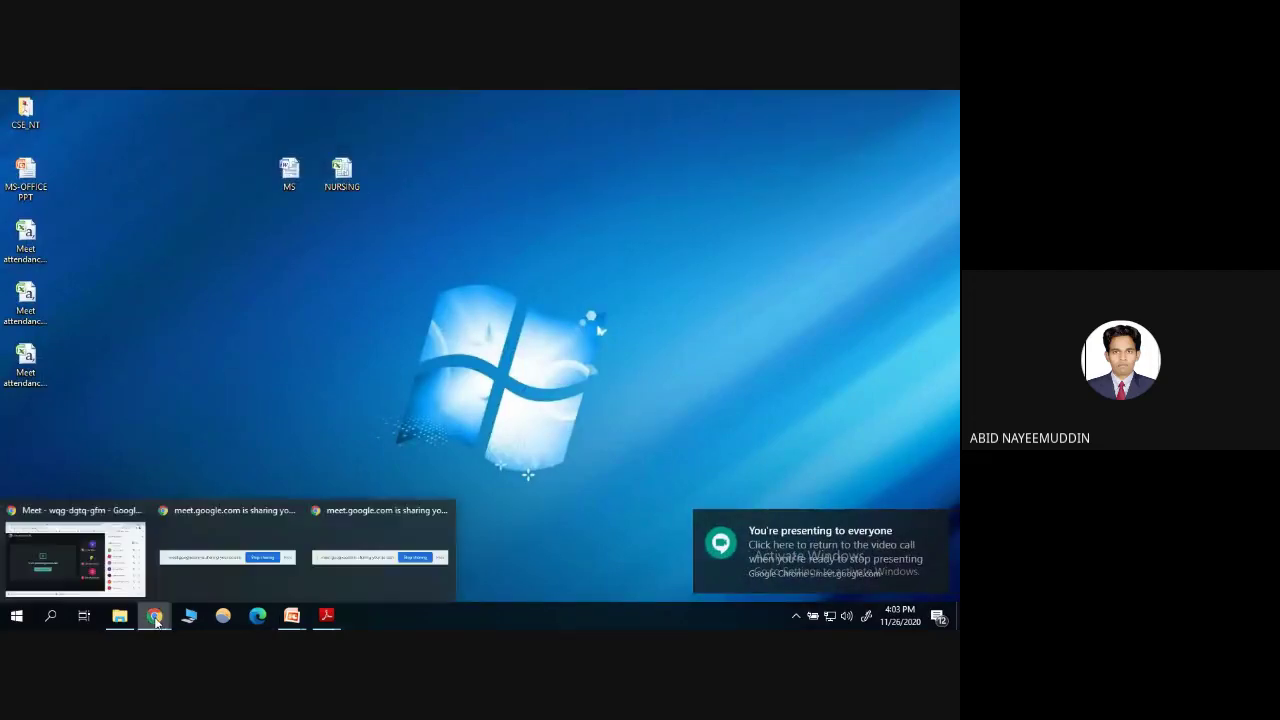
click(80, 565)
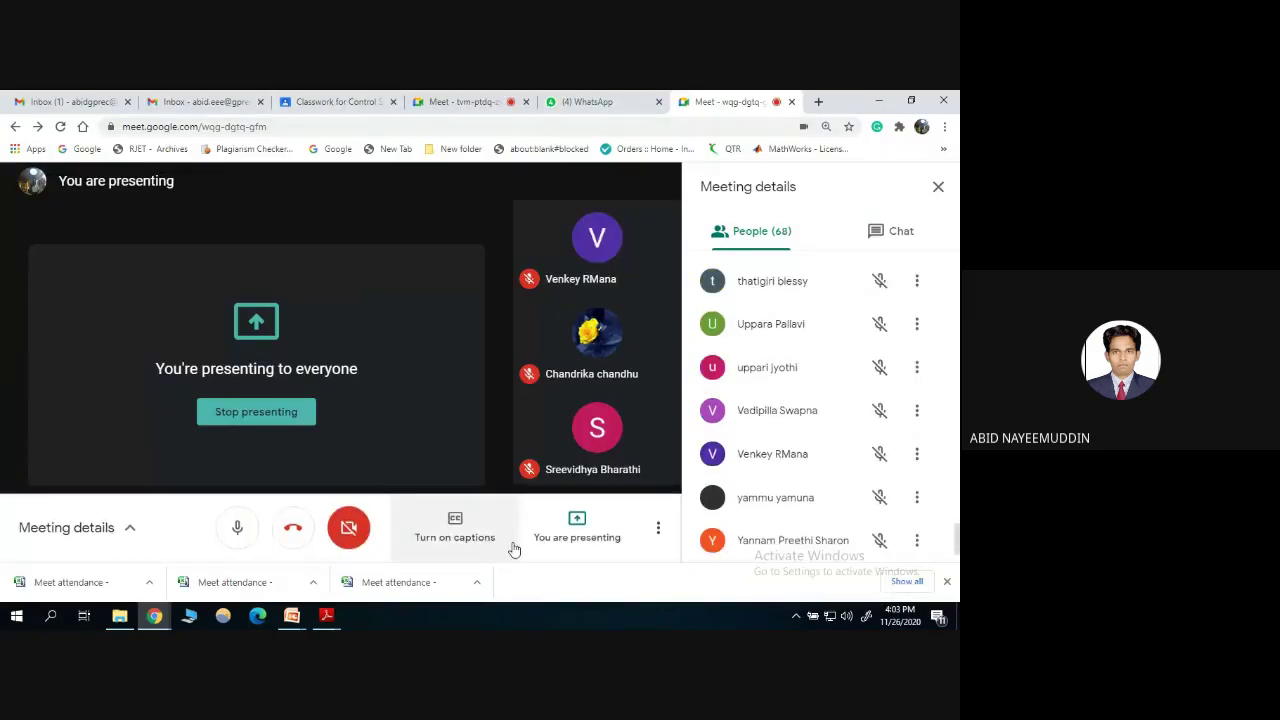
click(221, 614)
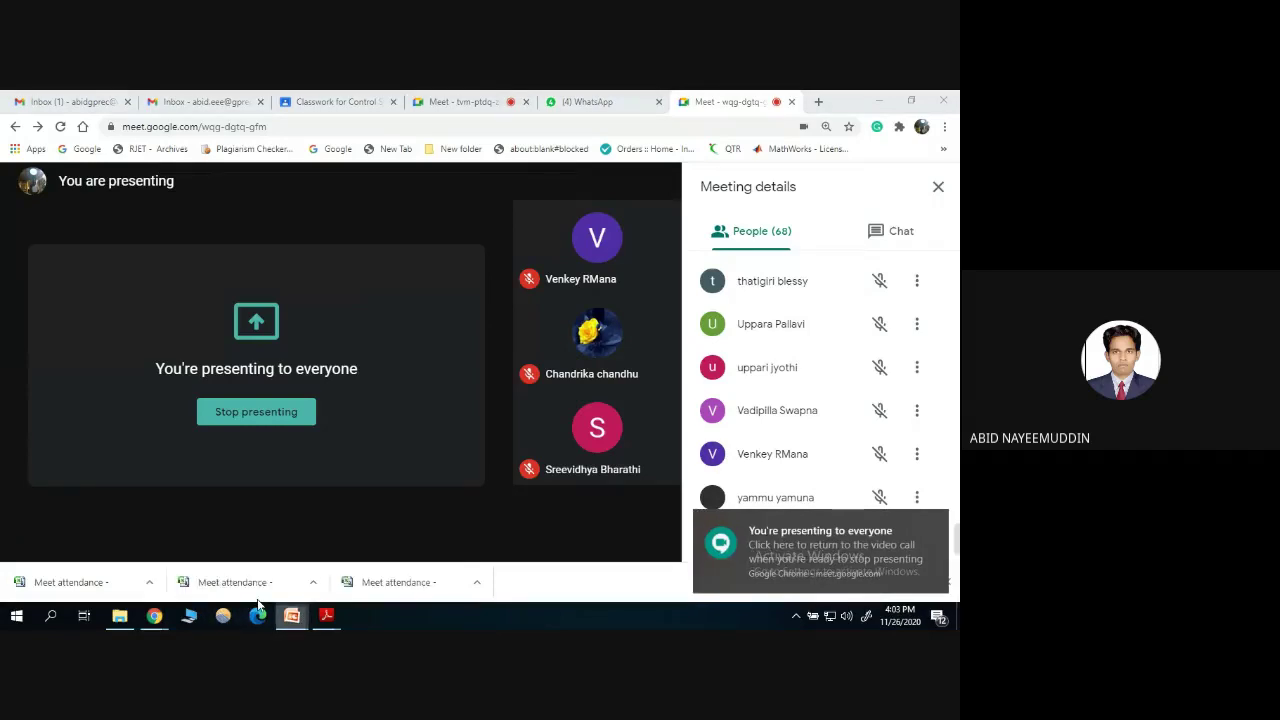
Try to launch PowerPoint by running the command powerpoint.
key(super+r)
text(p)
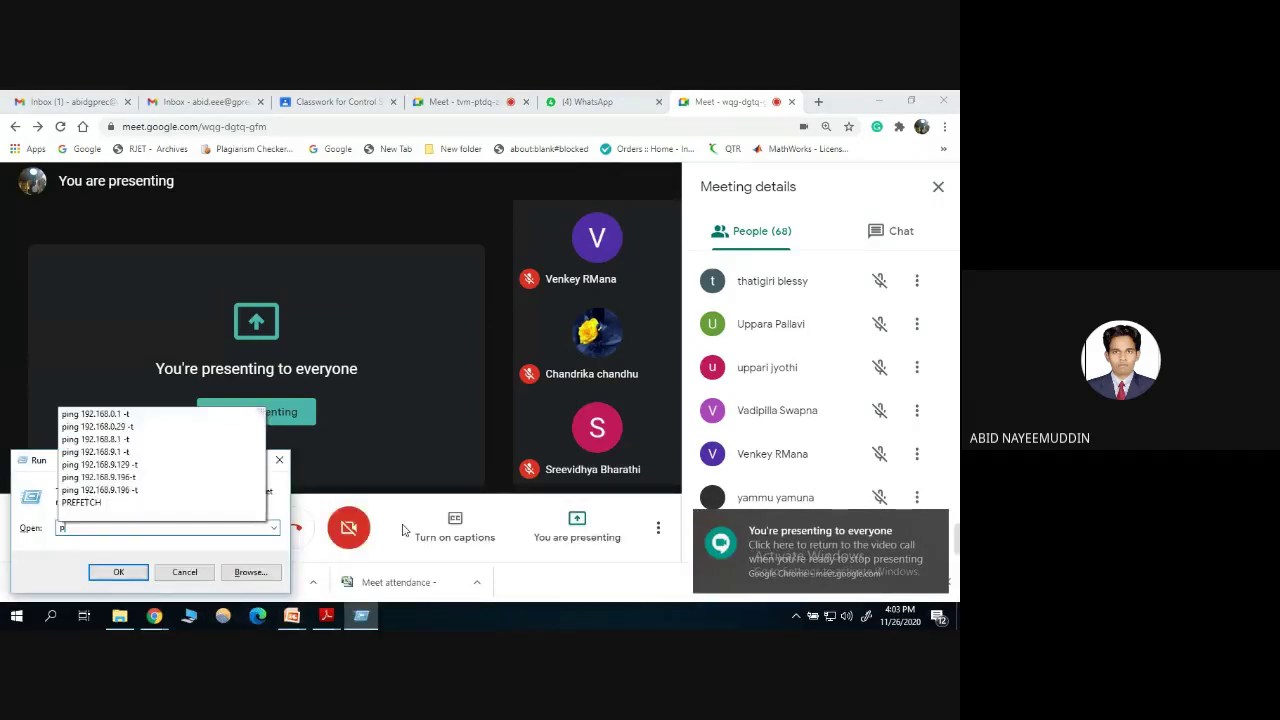
text(owerpnt)
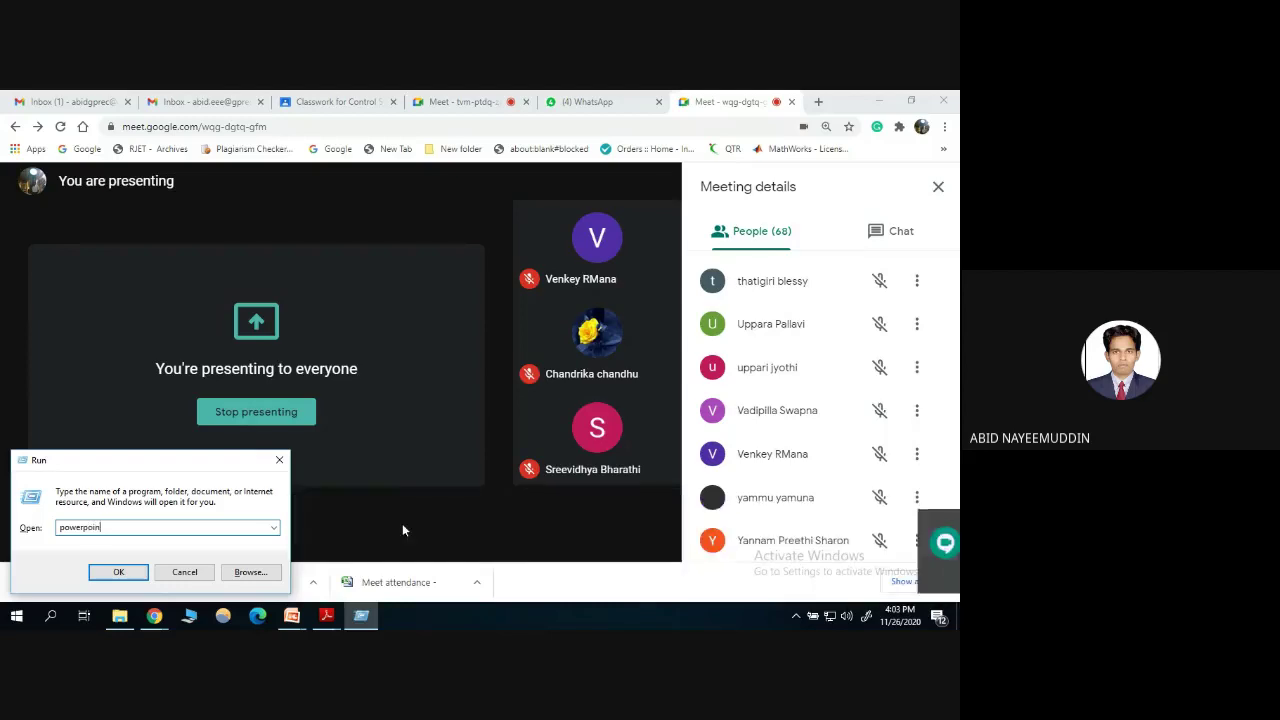
key(Return)
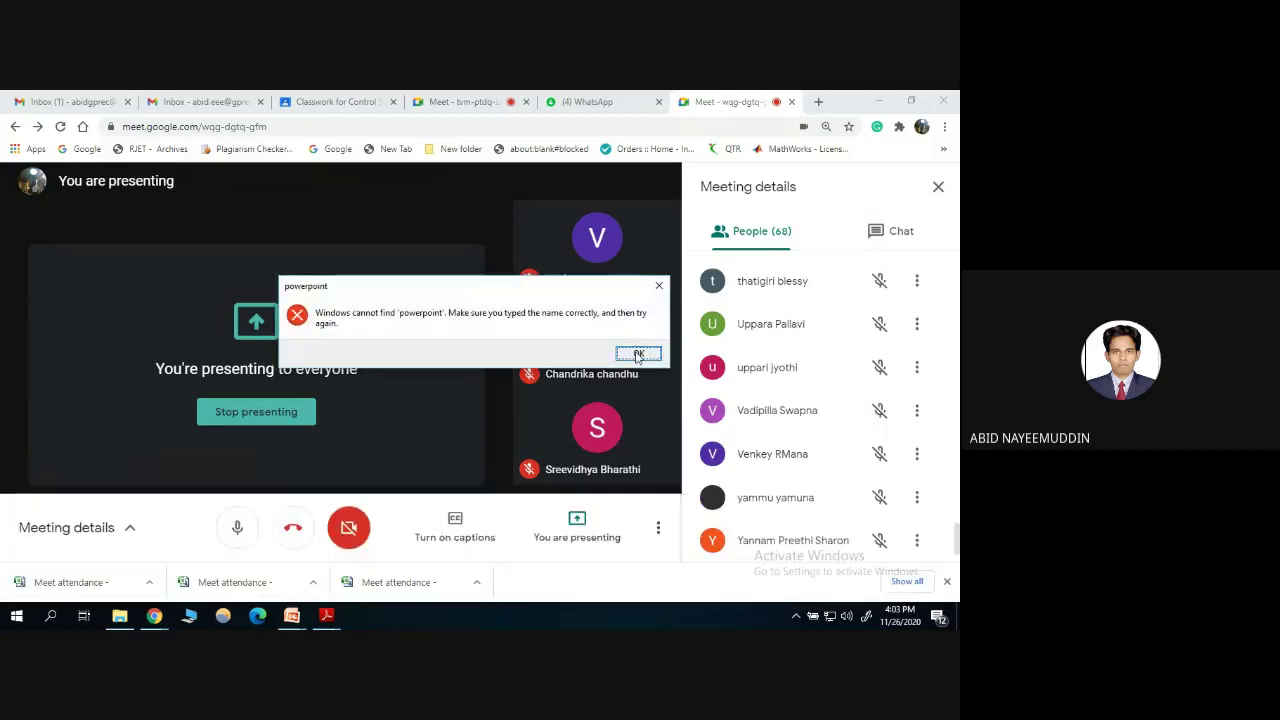
key(Return)
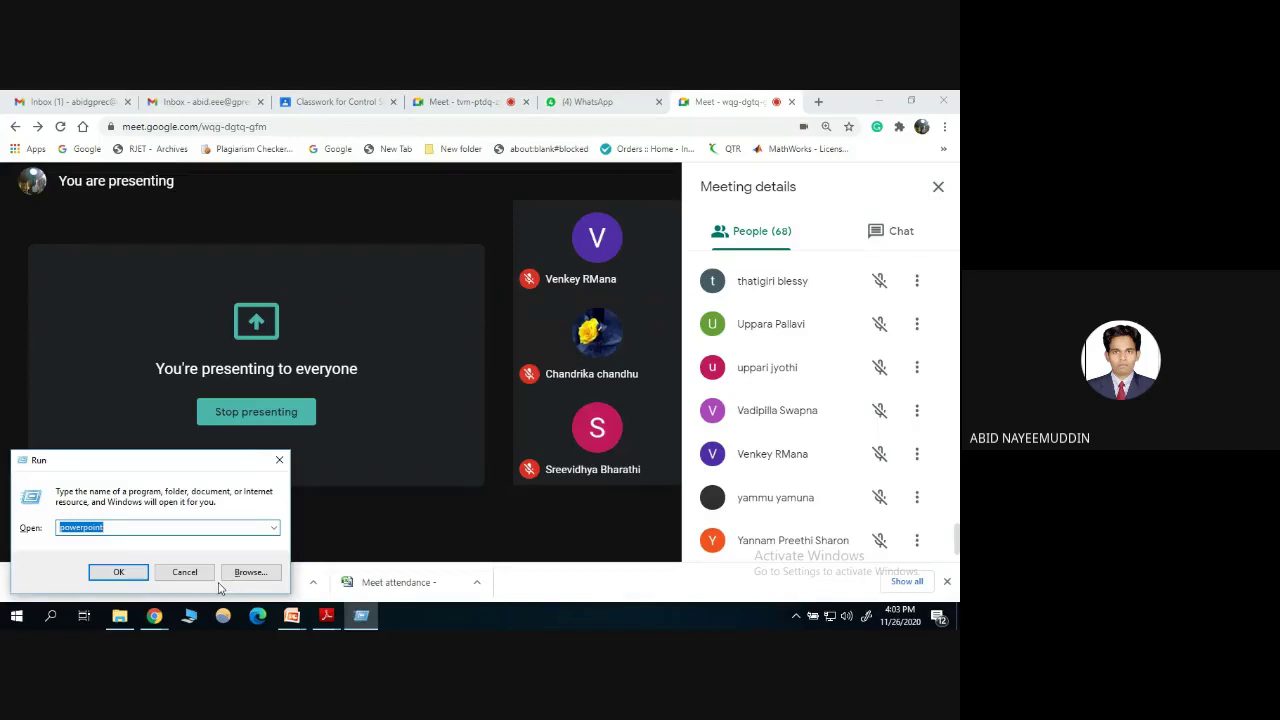
click(184, 572)
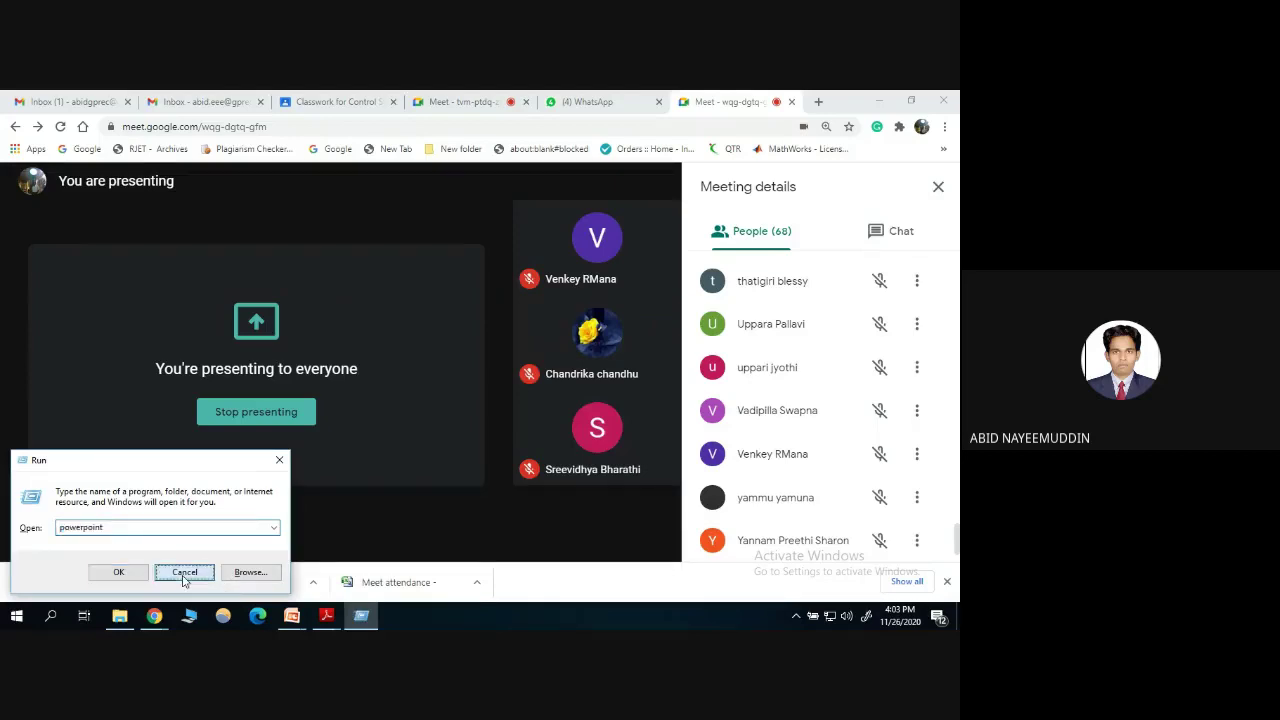
Launch Microsoft Office PowerPoint 2007 from the list of installed programs.
click(9, 622)
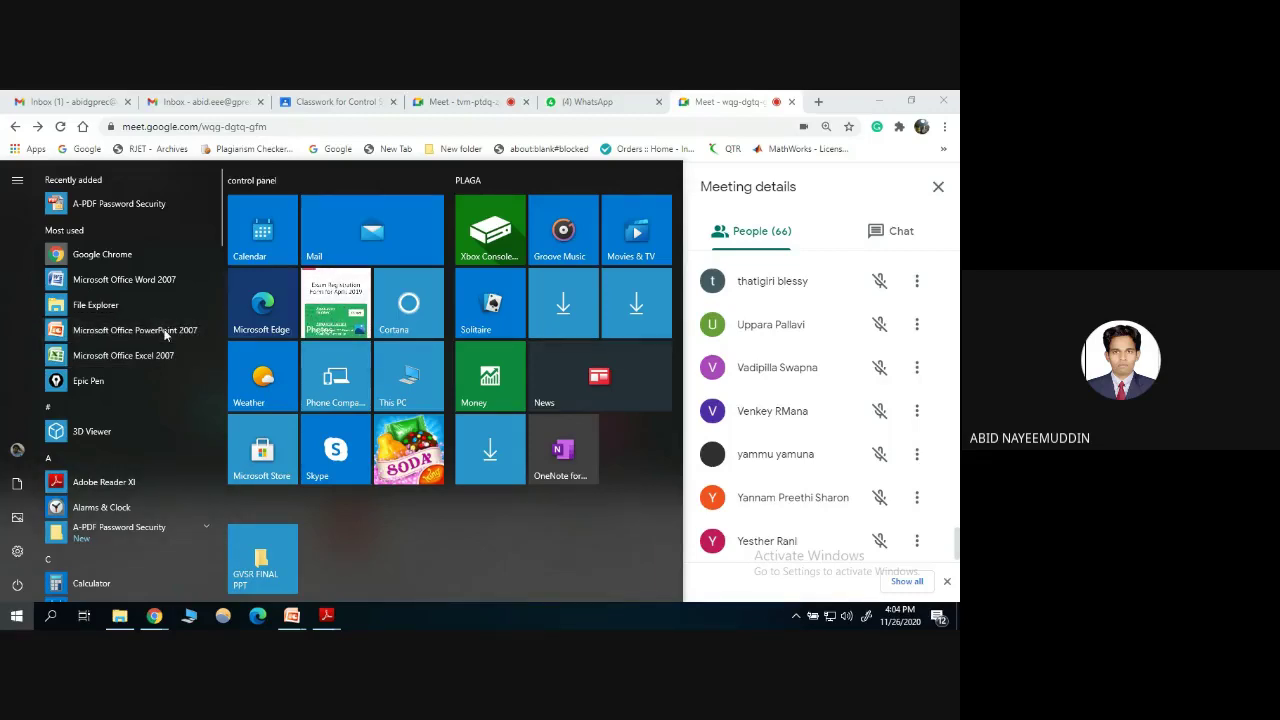
click(134, 330)
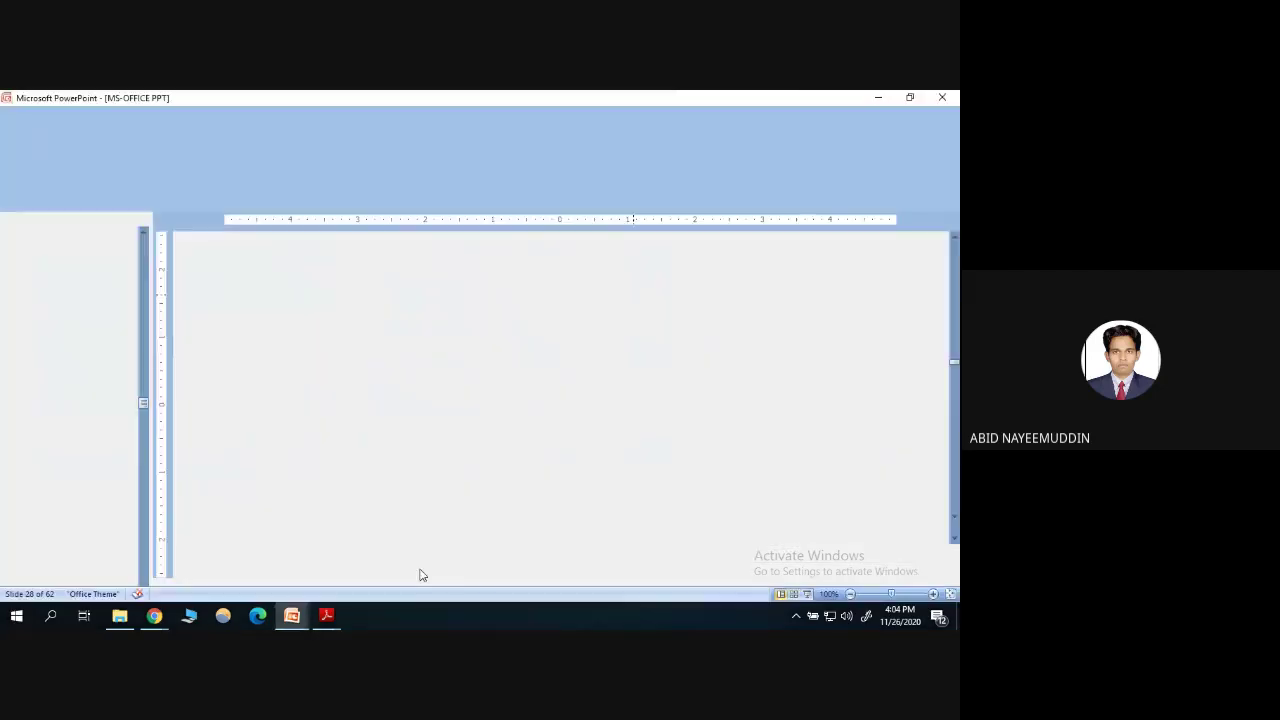
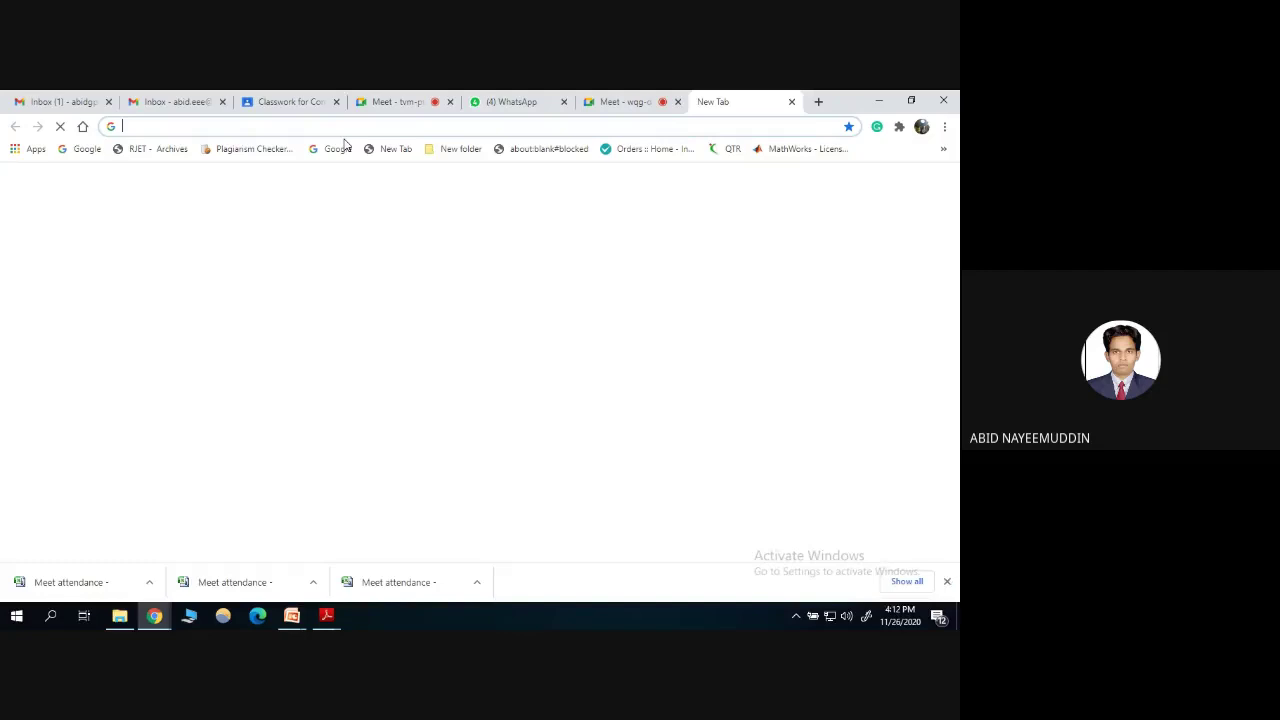
Search Google for anatomy and show the image results.
text(an)
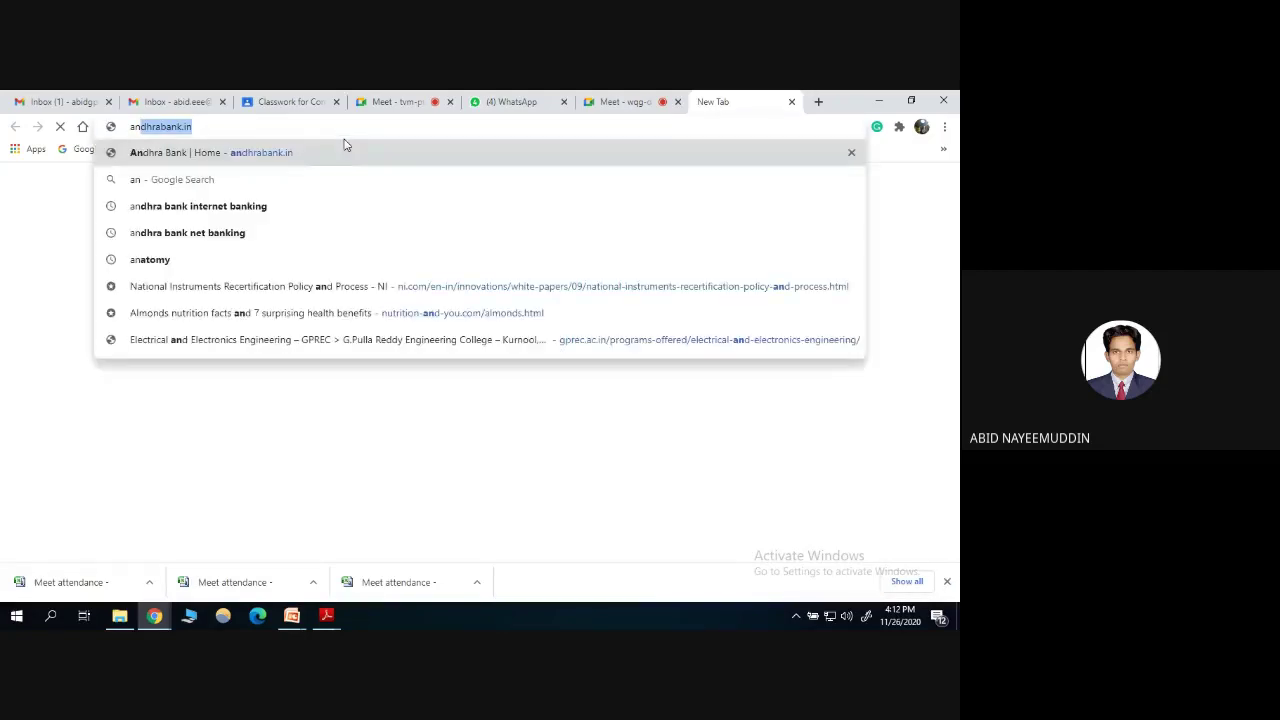
text(a)
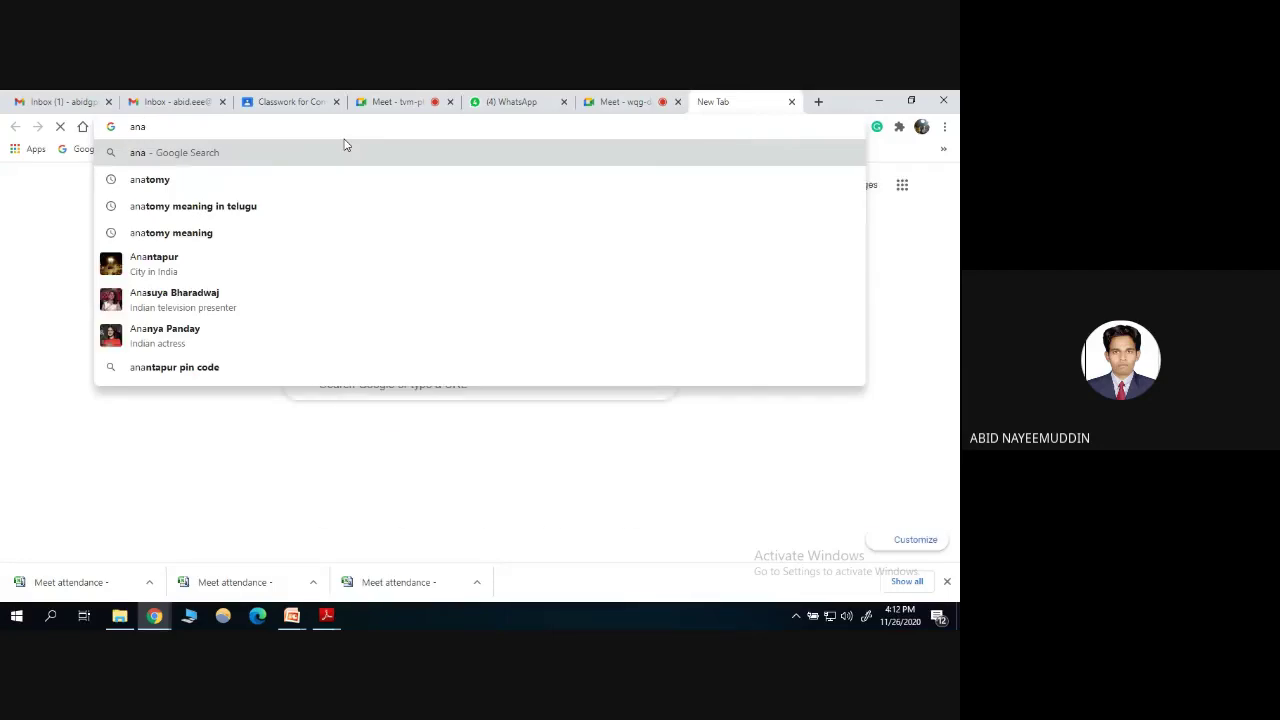
click(166, 181)
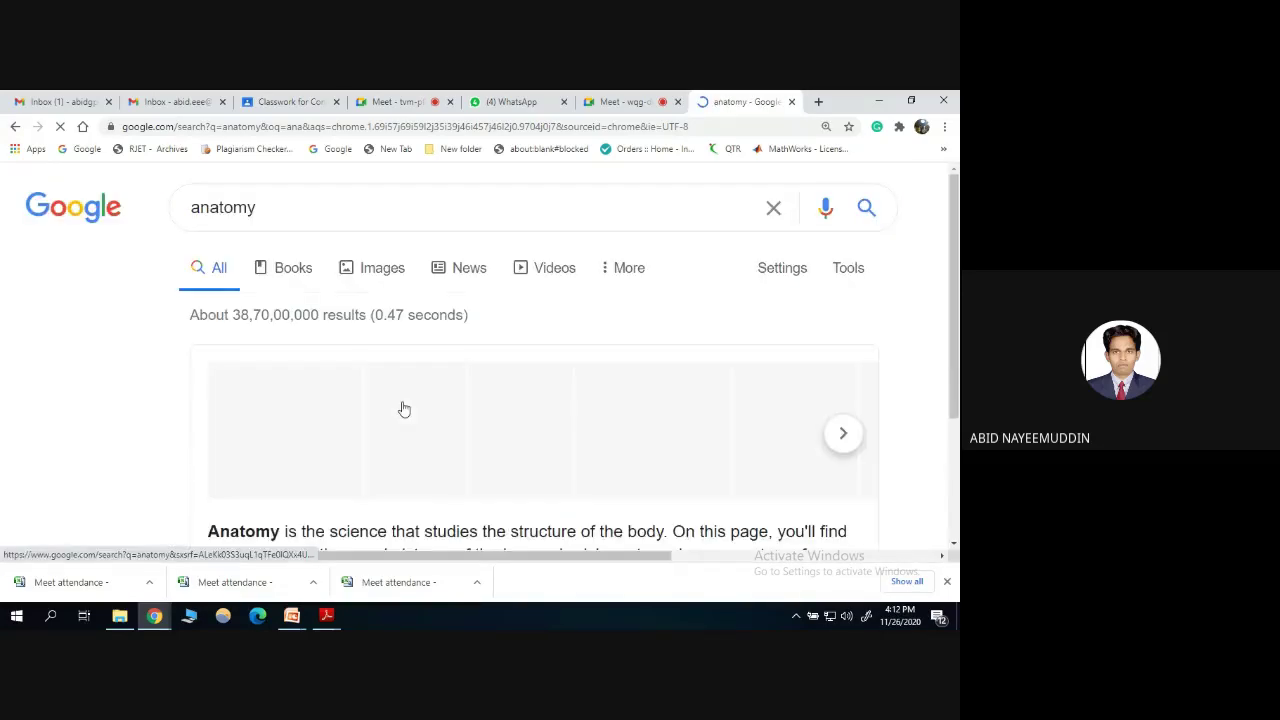
click(384, 267)
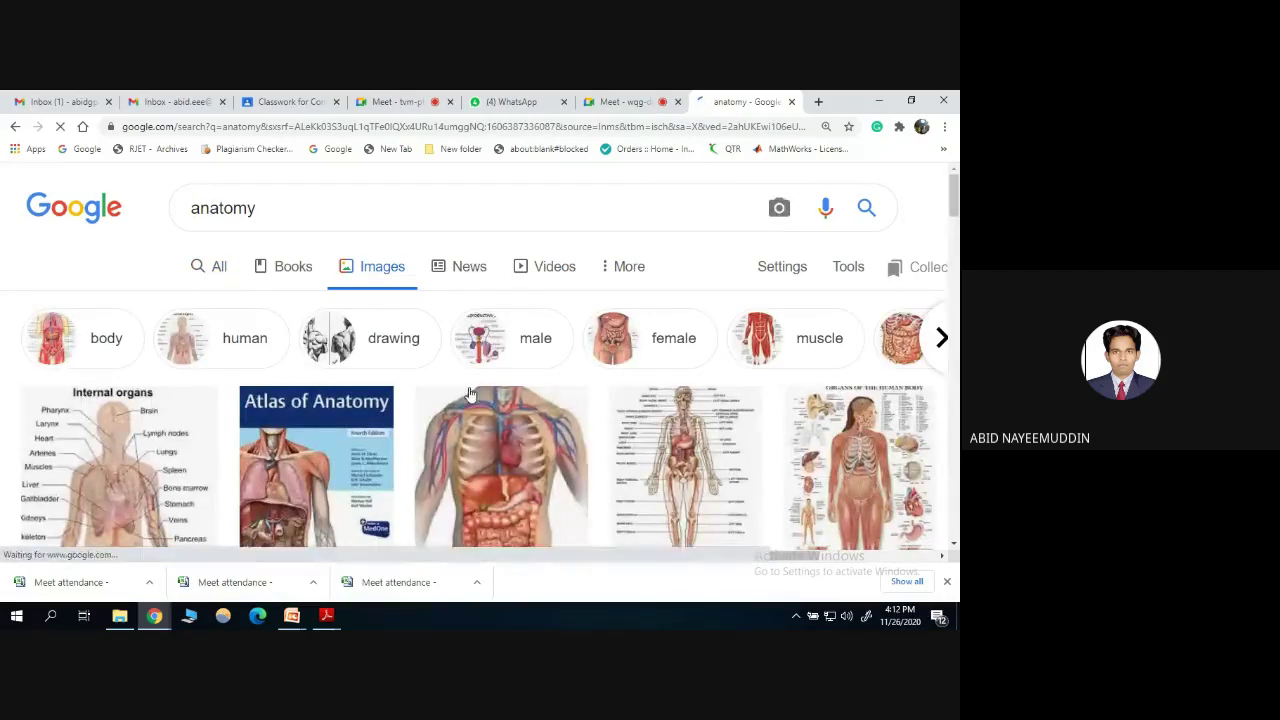
Browse the anatomy image results and copy the Internal organs diagram from Wikipedia.
scroll(538, 443, down, 2)
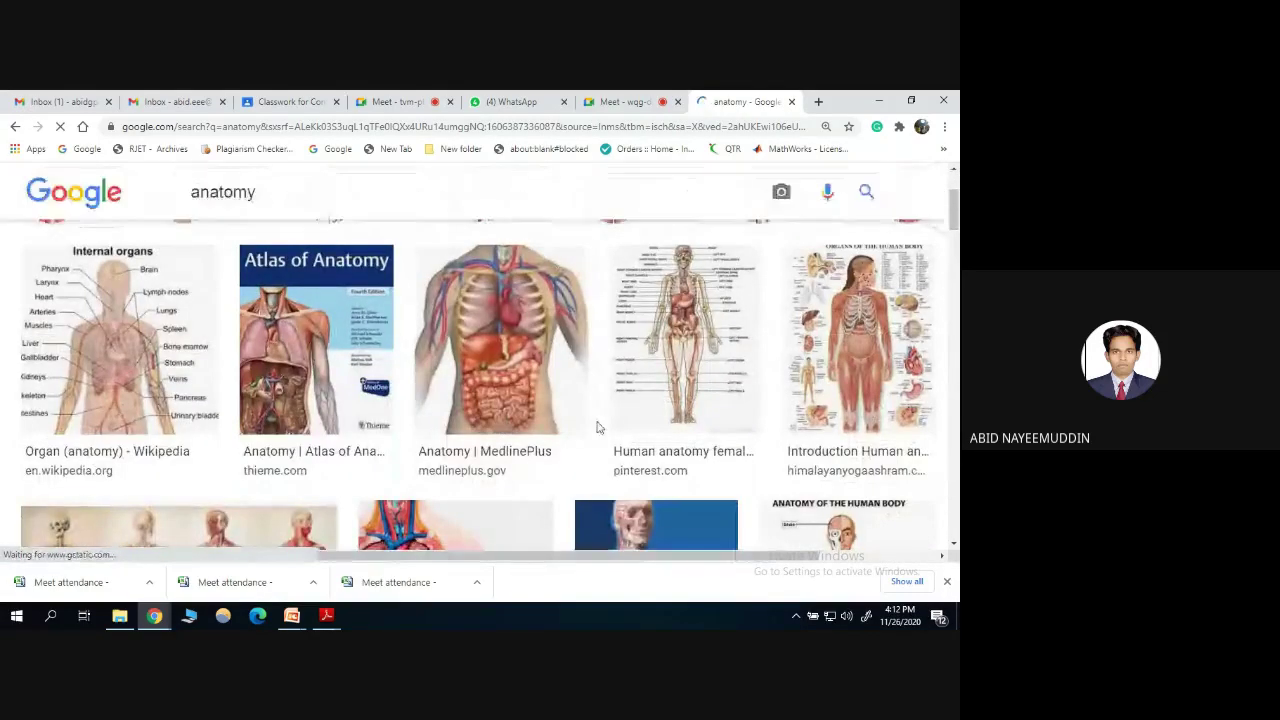
scroll(692, 358, down, 2)
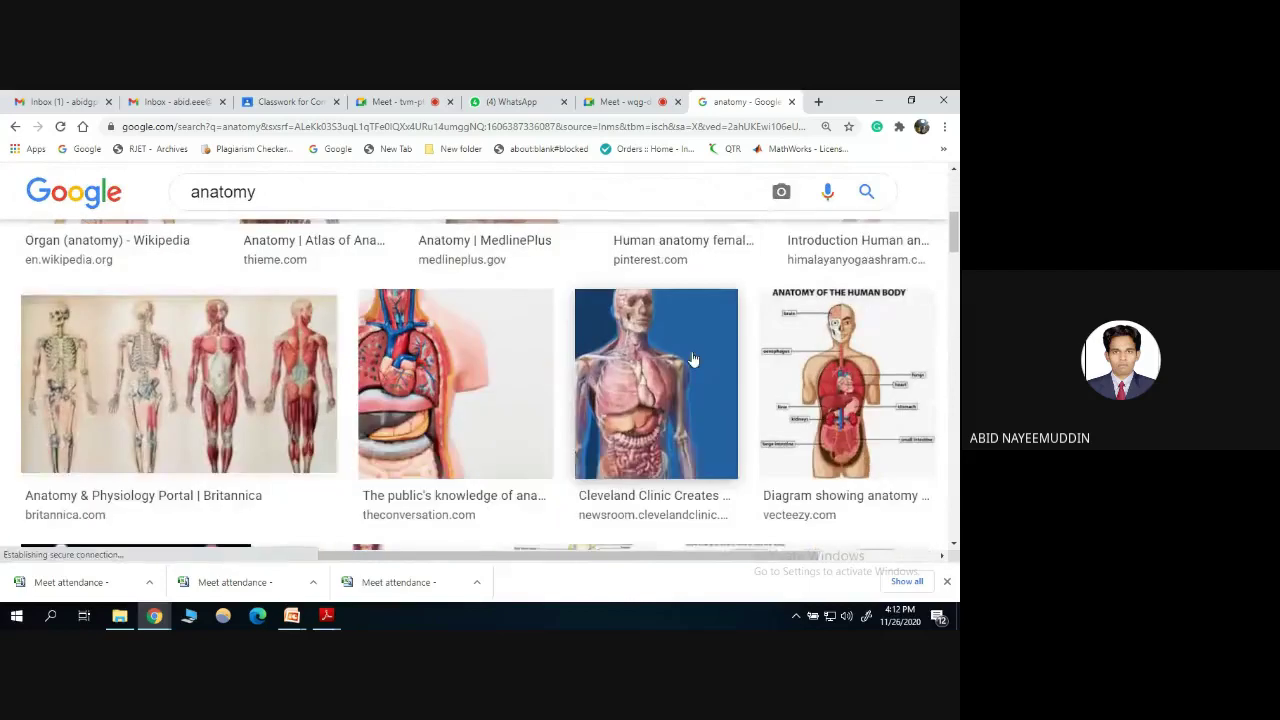
scroll(476, 396, down, 3)
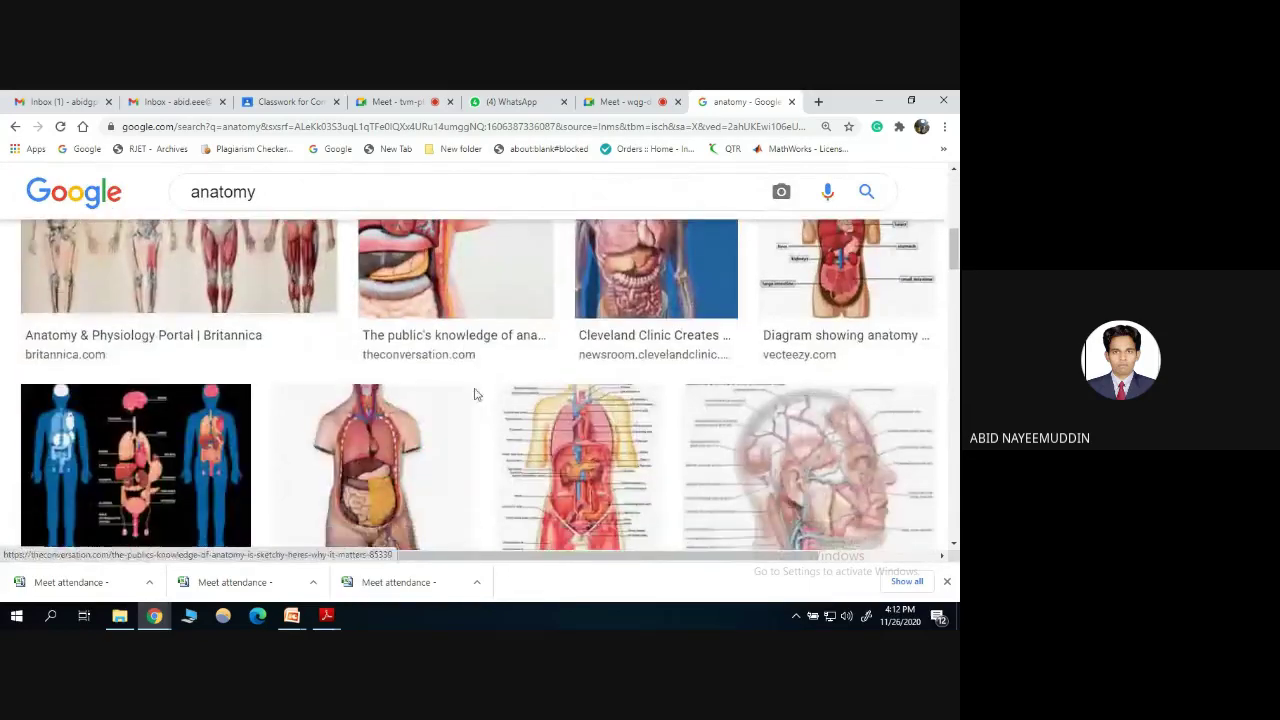
scroll(475, 394, up, 1)
scroll(475, 394, up, 2)
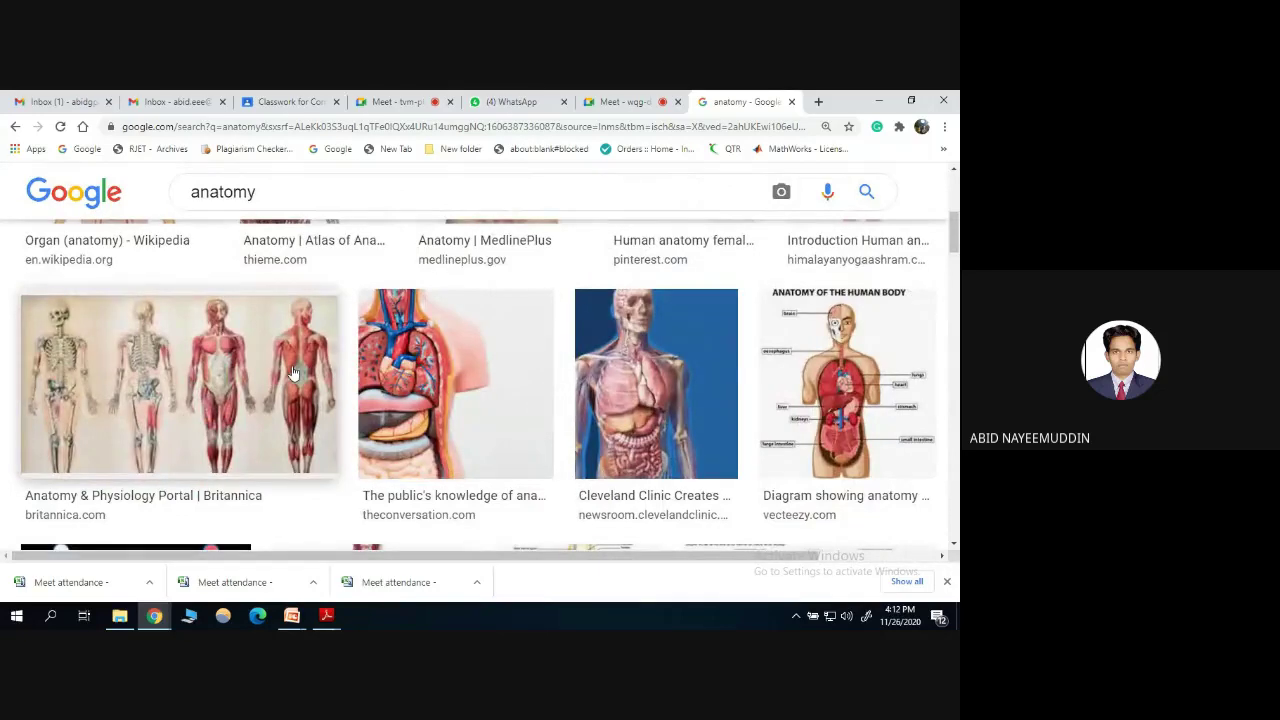
scroll(293, 372, up, 3)
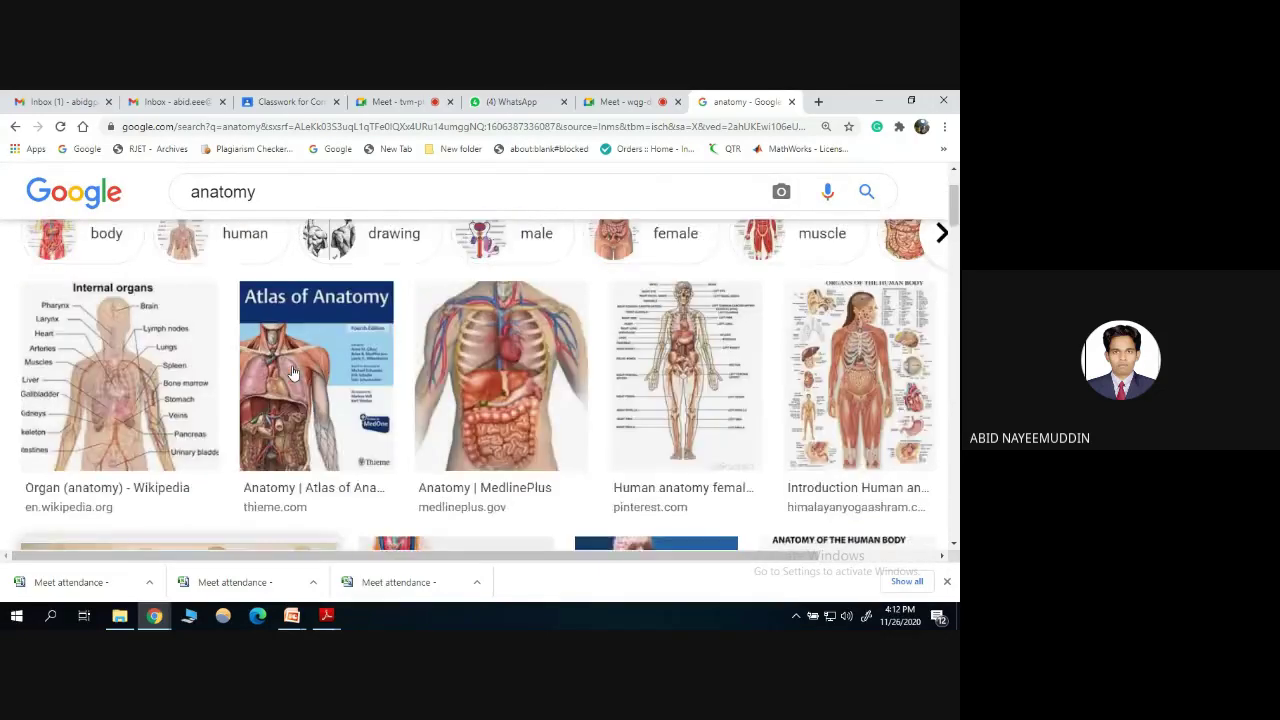
right_click(126, 404)
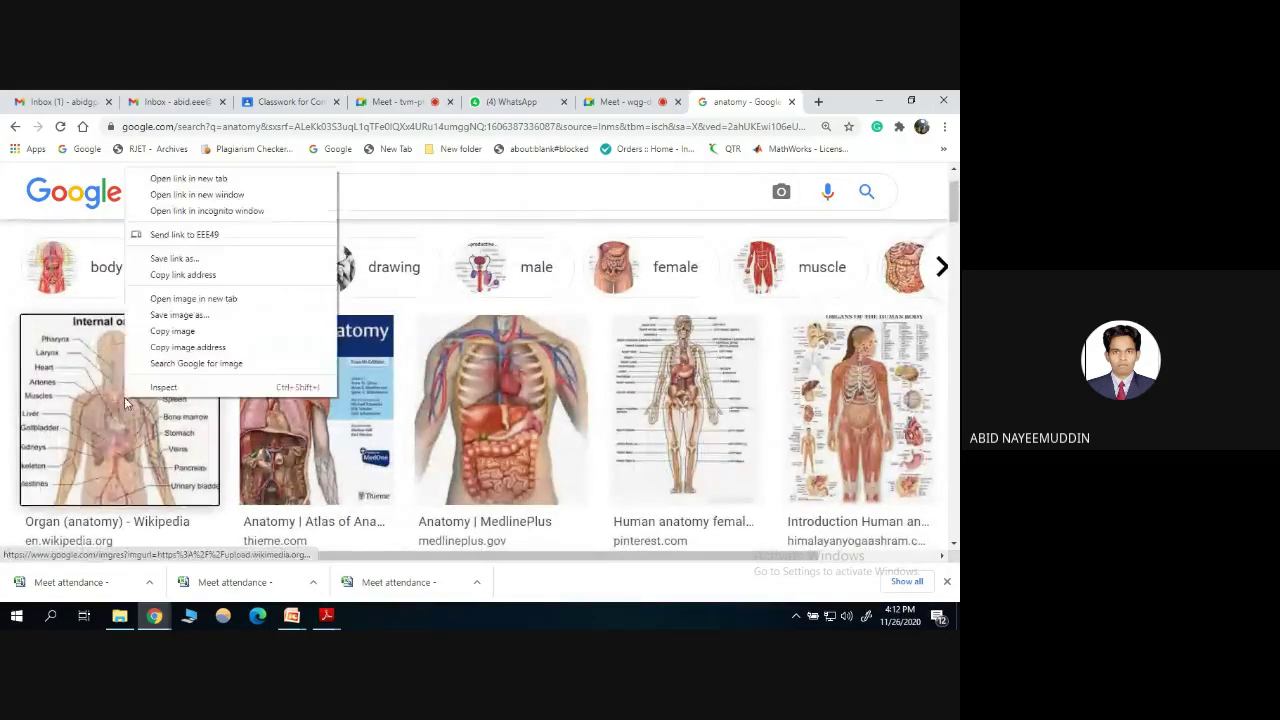
click(175, 333)
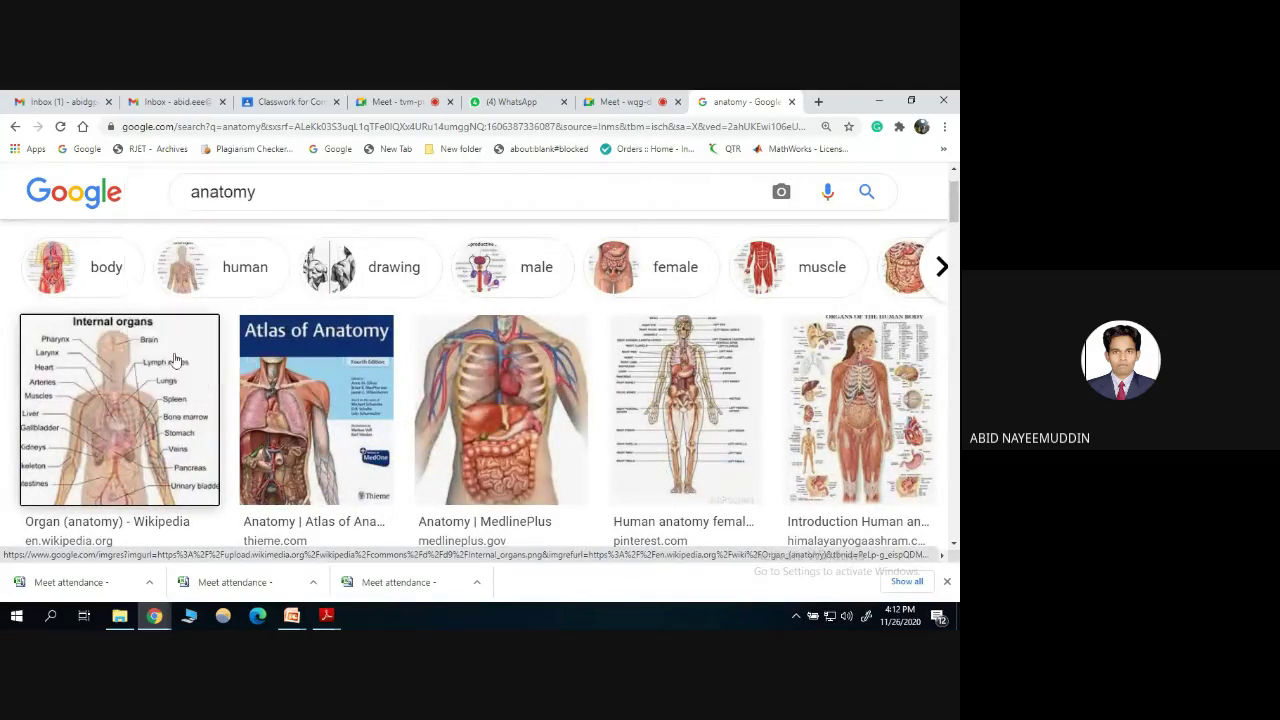
right_click(172, 352)
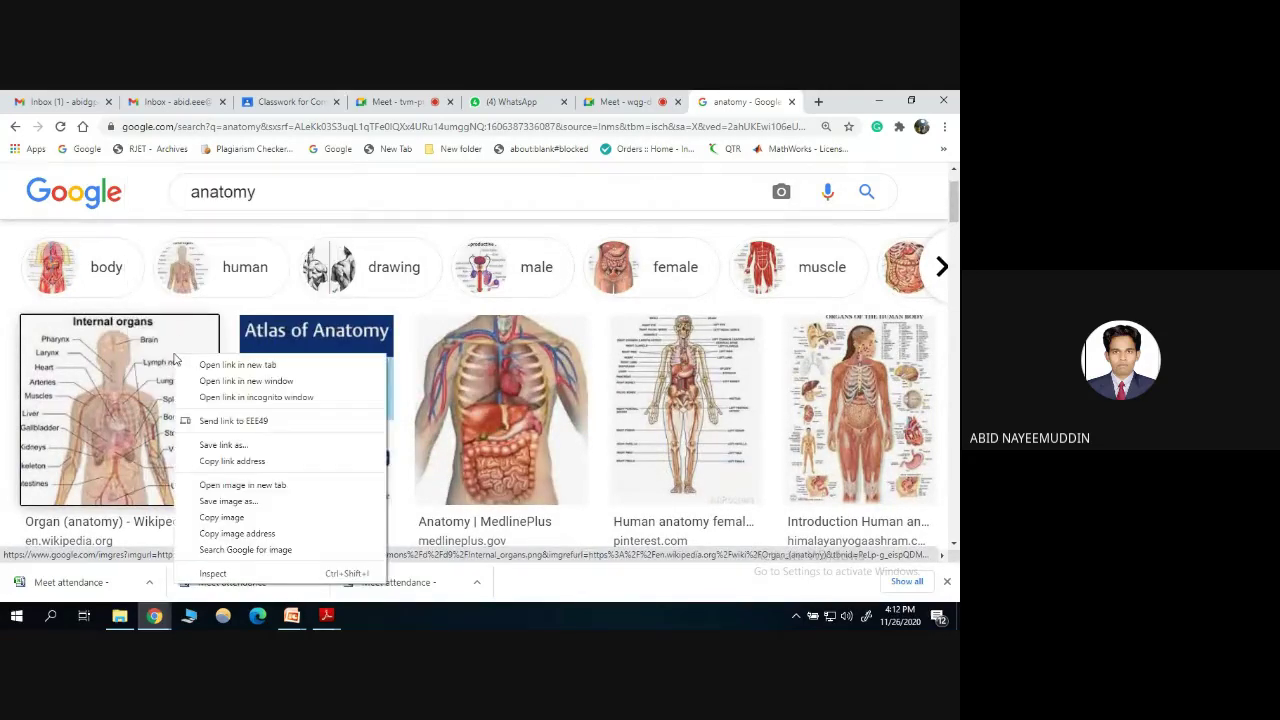
click(235, 519)
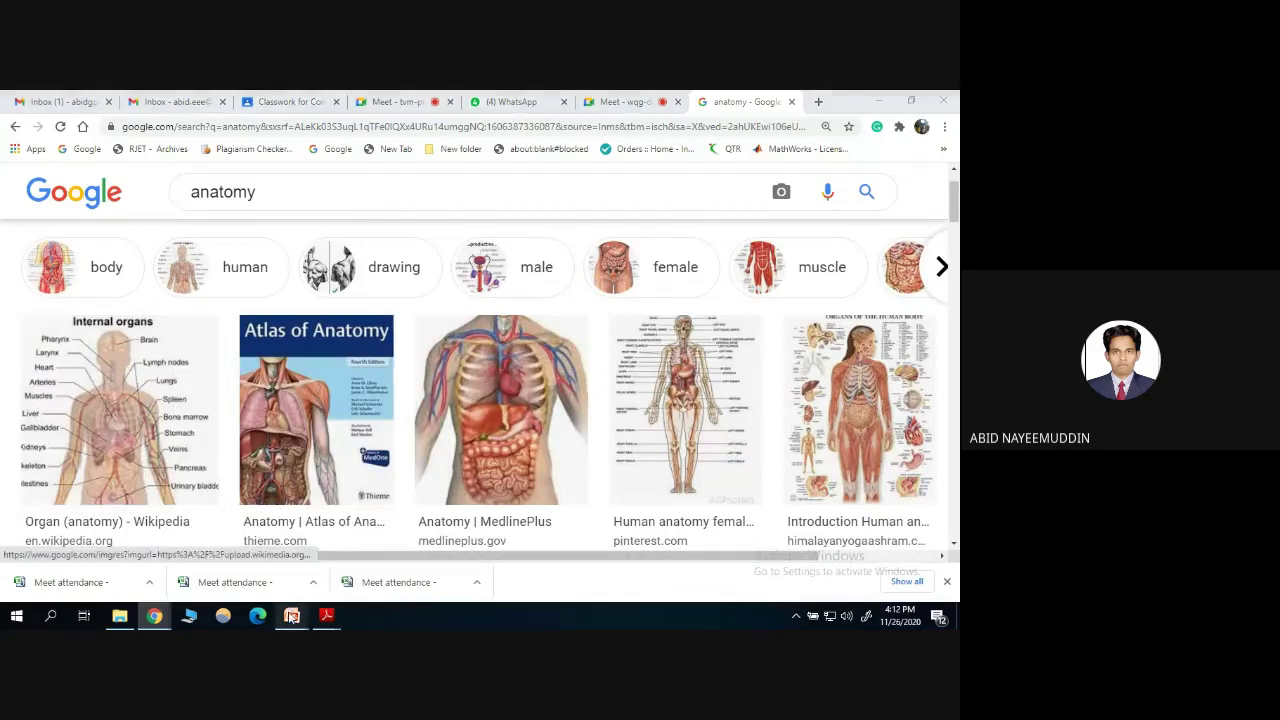
Switch to Presentation1 in PowerPoint and try to paste the copied diagram onto blank slide 4.
mouse_move(291, 615)
click(420, 537)
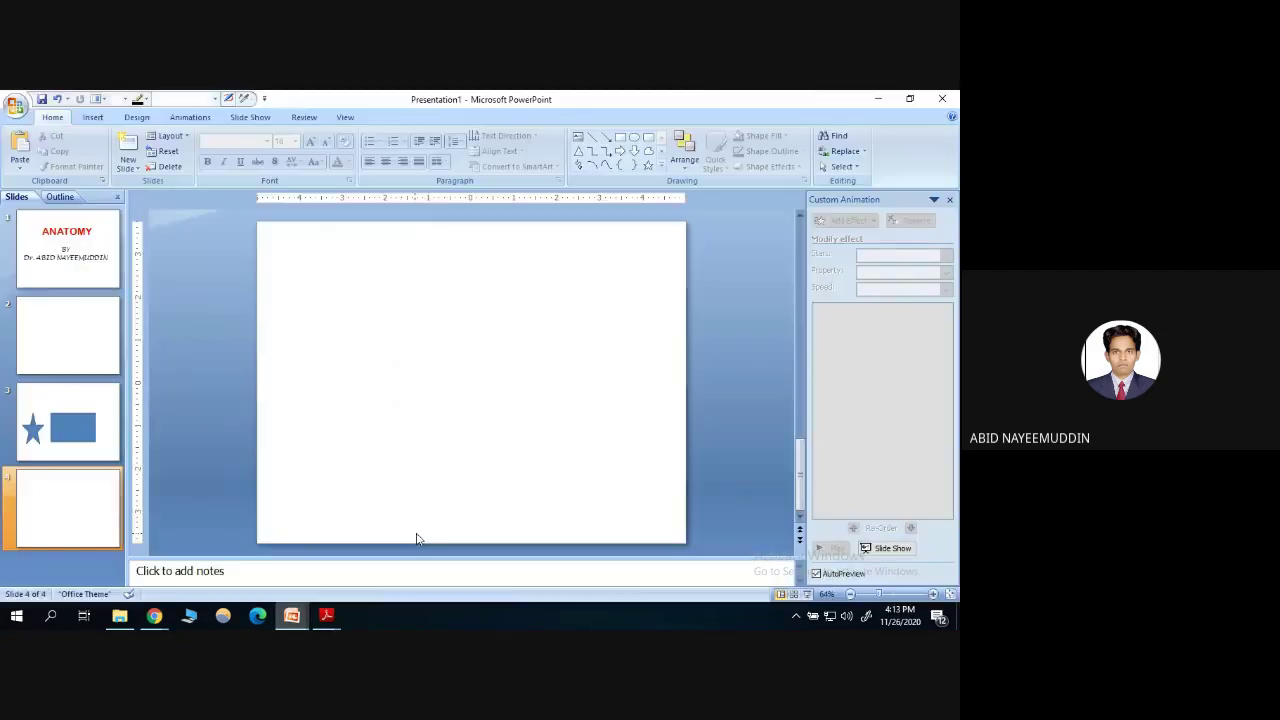
right_click(382, 289)
click(318, 323)
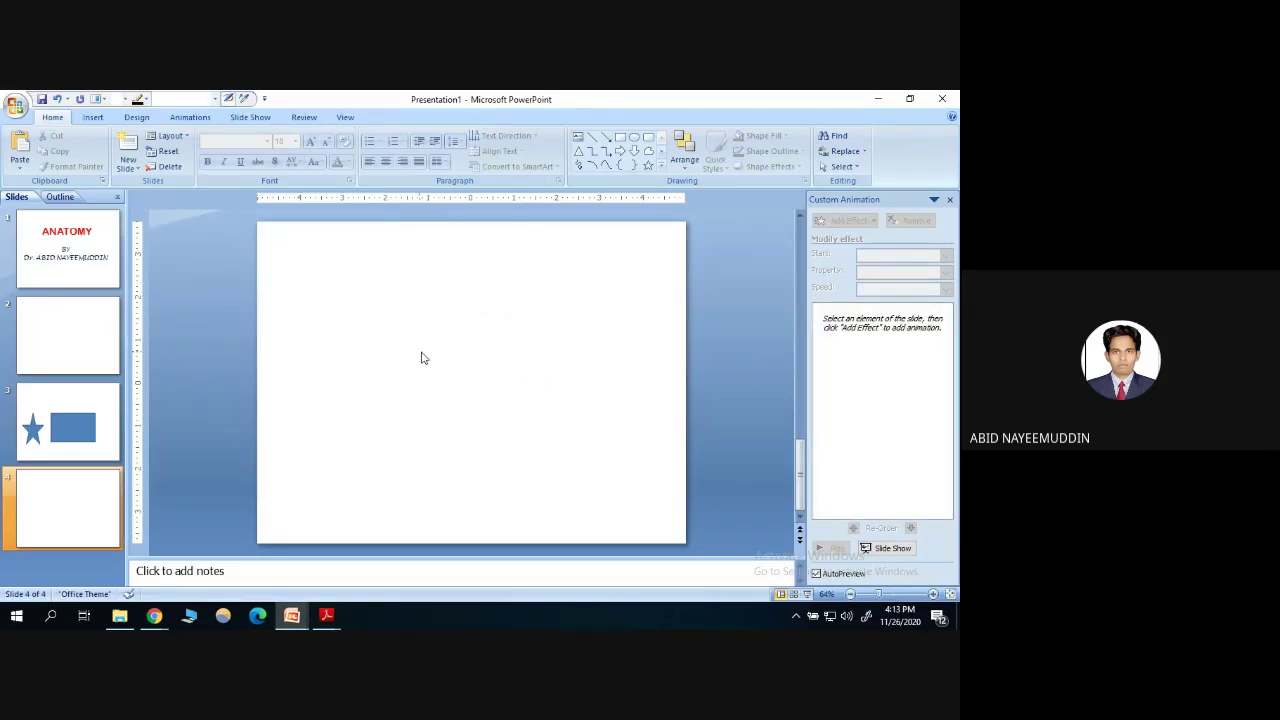
Close the Custom Animation pane and try again to paste the diagram onto slide 4.
click(950, 201)
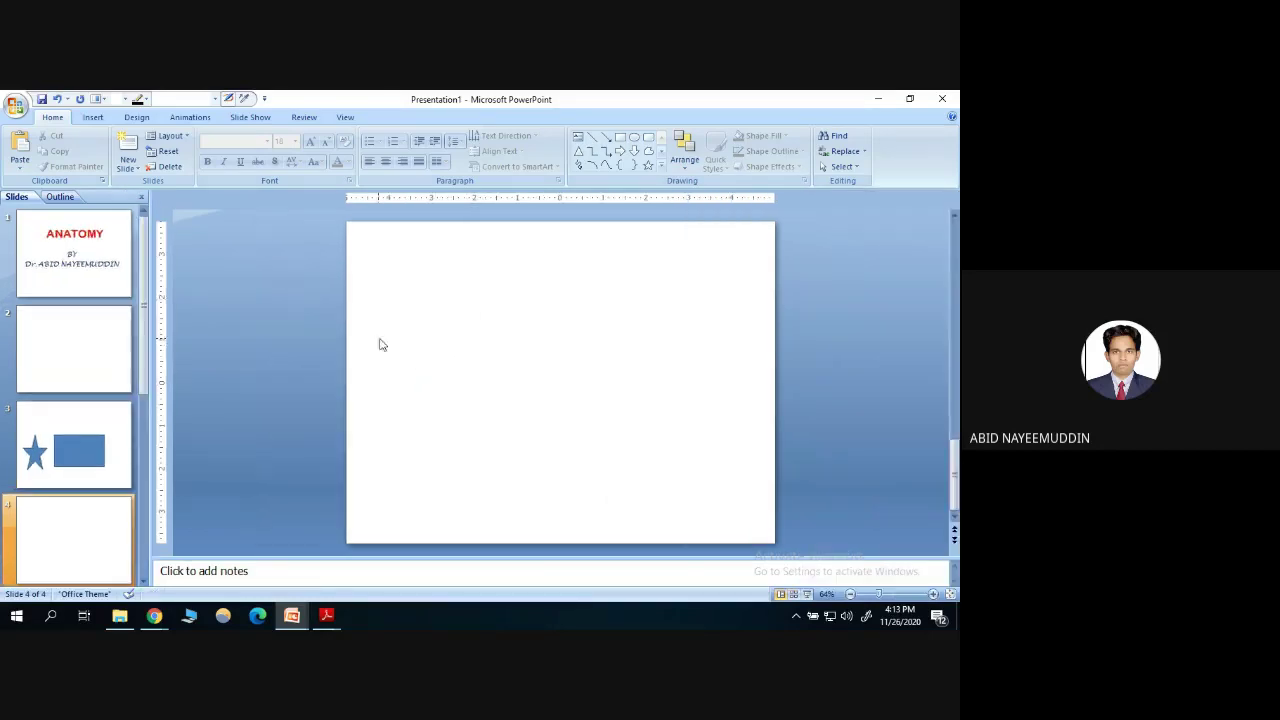
right_click(510, 371)
click(428, 410)
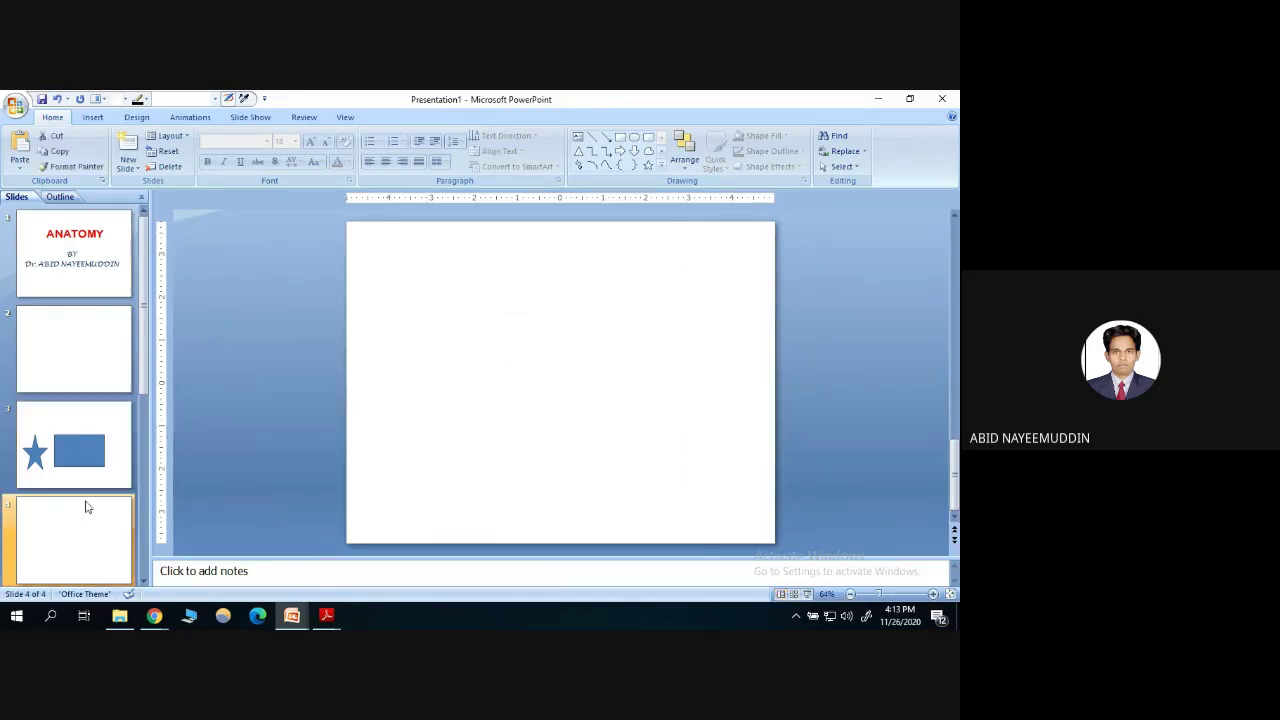
Try to paste the copied diagram into the content placeholder of slide 2.
click(80, 335)
right_click(432, 349)
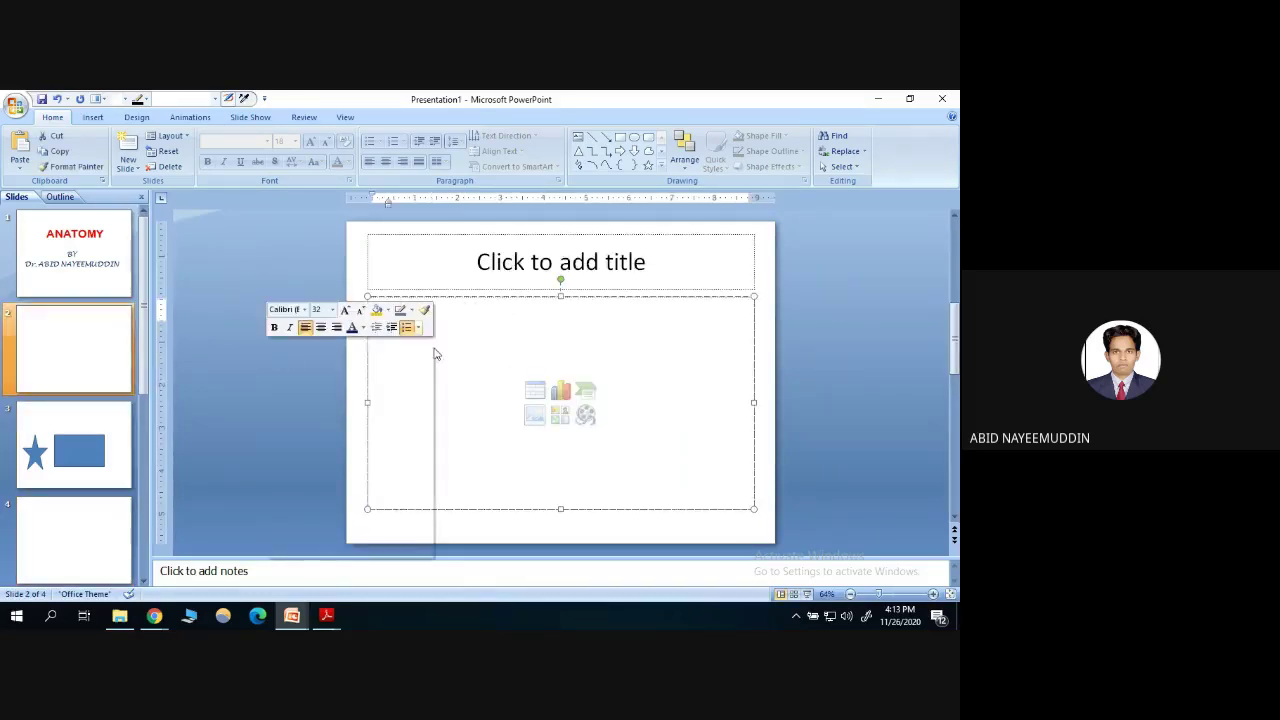
click(324, 386)
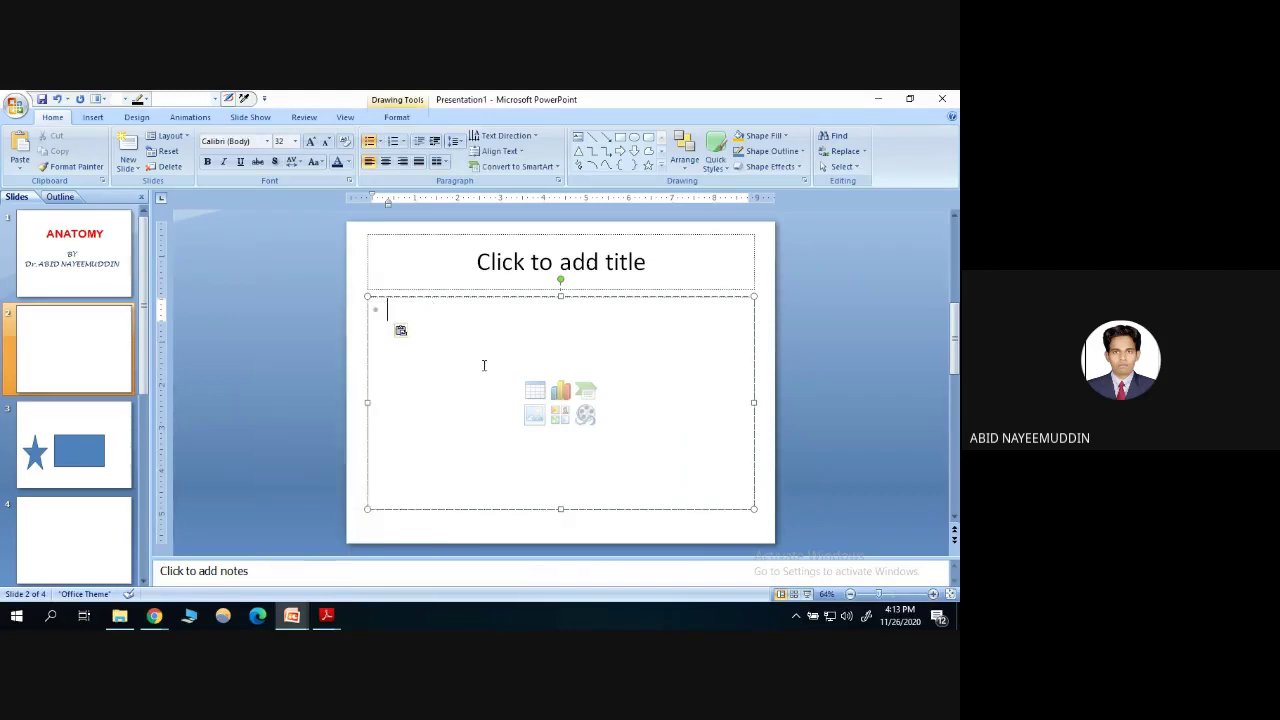
Return to the anatomy image results in Chrome and copy the "Anatomy For Kids PDF" skeleton image.
click(154, 615)
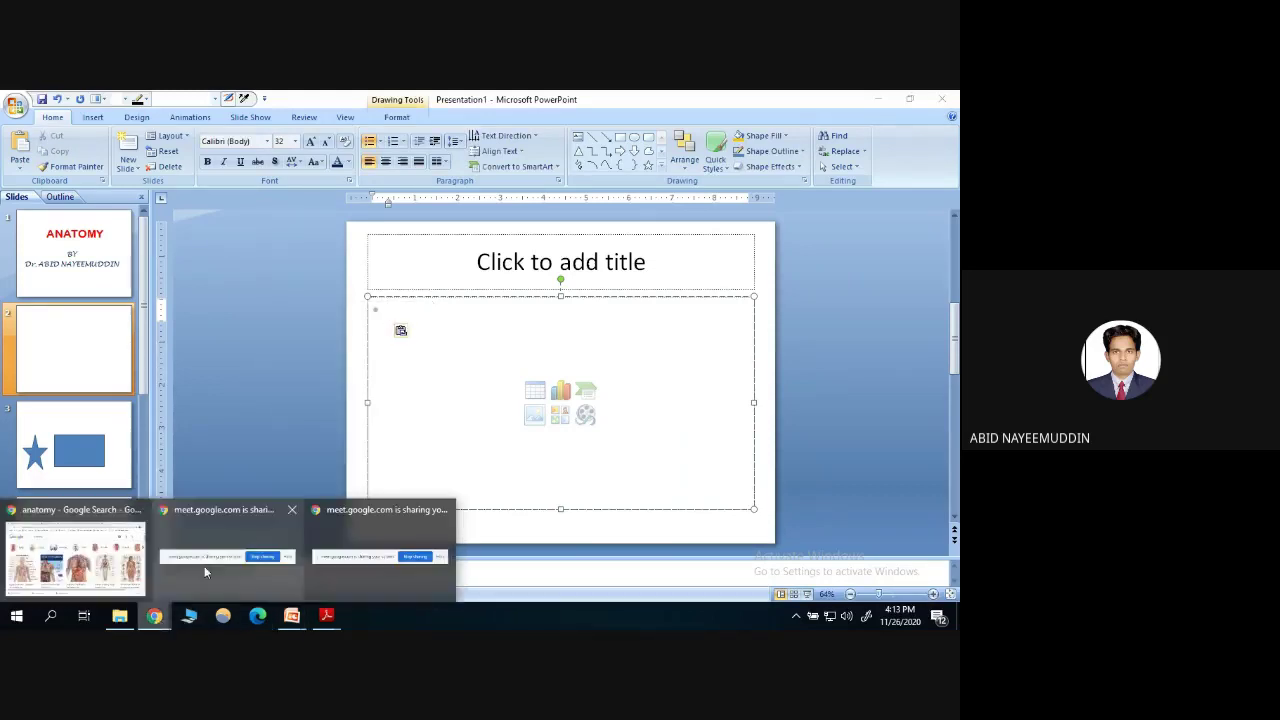
click(70, 555)
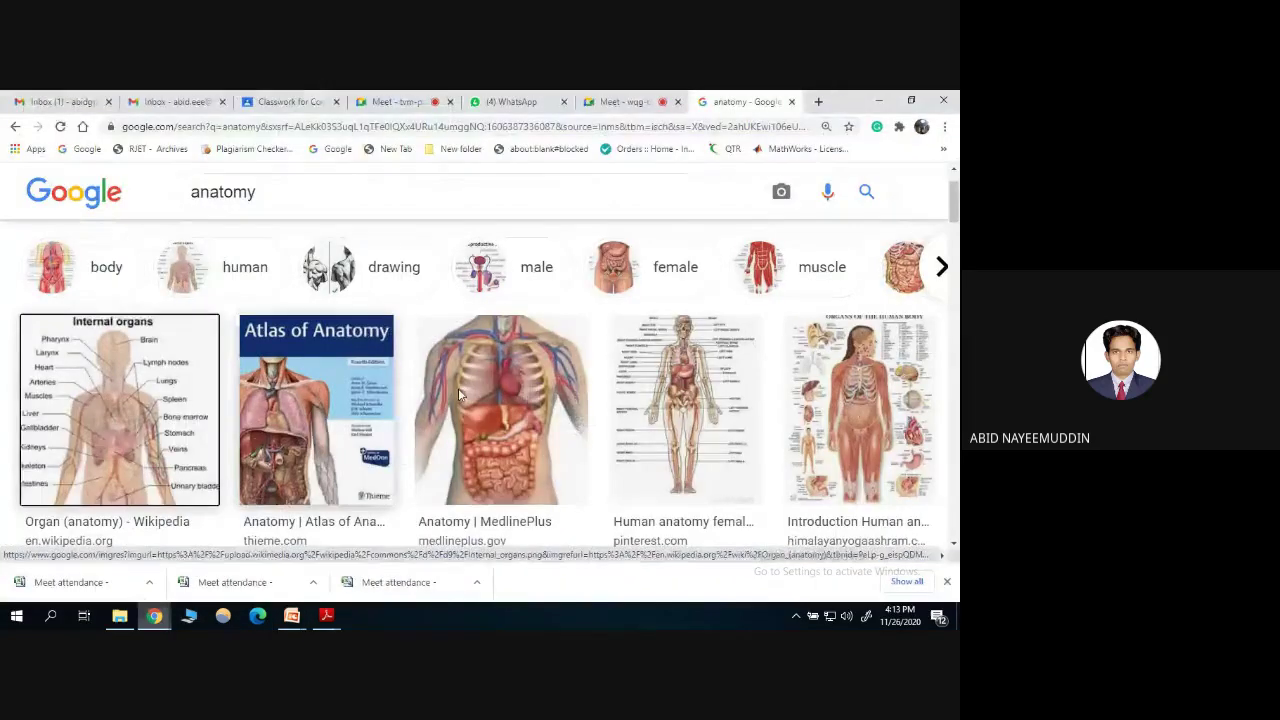
right_click(316, 353)
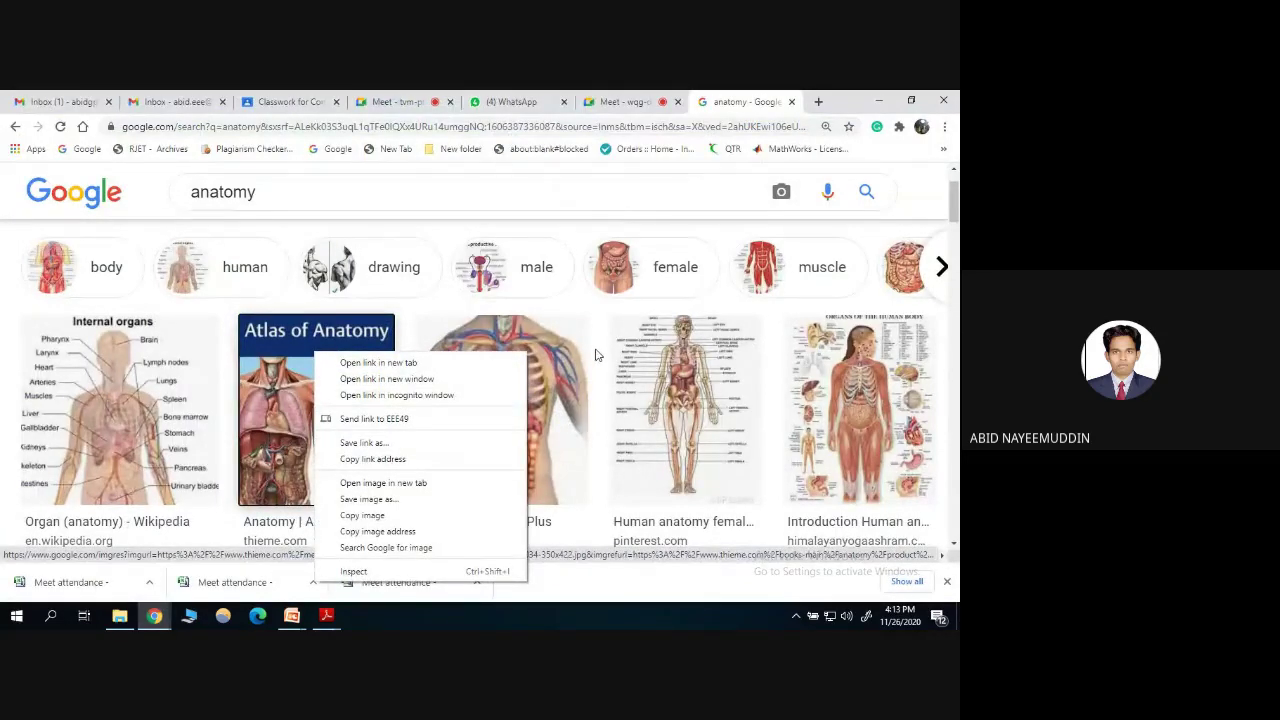
scroll(596, 354, down, 8)
scroll(592, 354, down, 3)
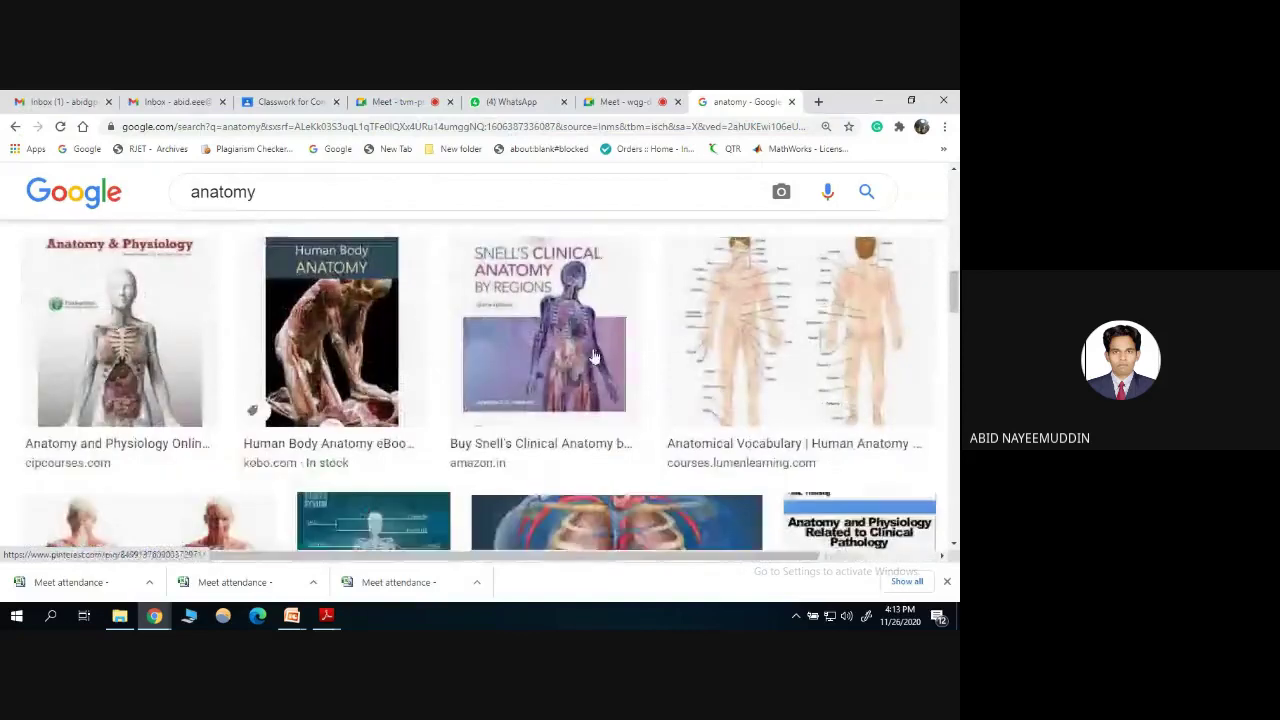
scroll(585, 356, down, 3)
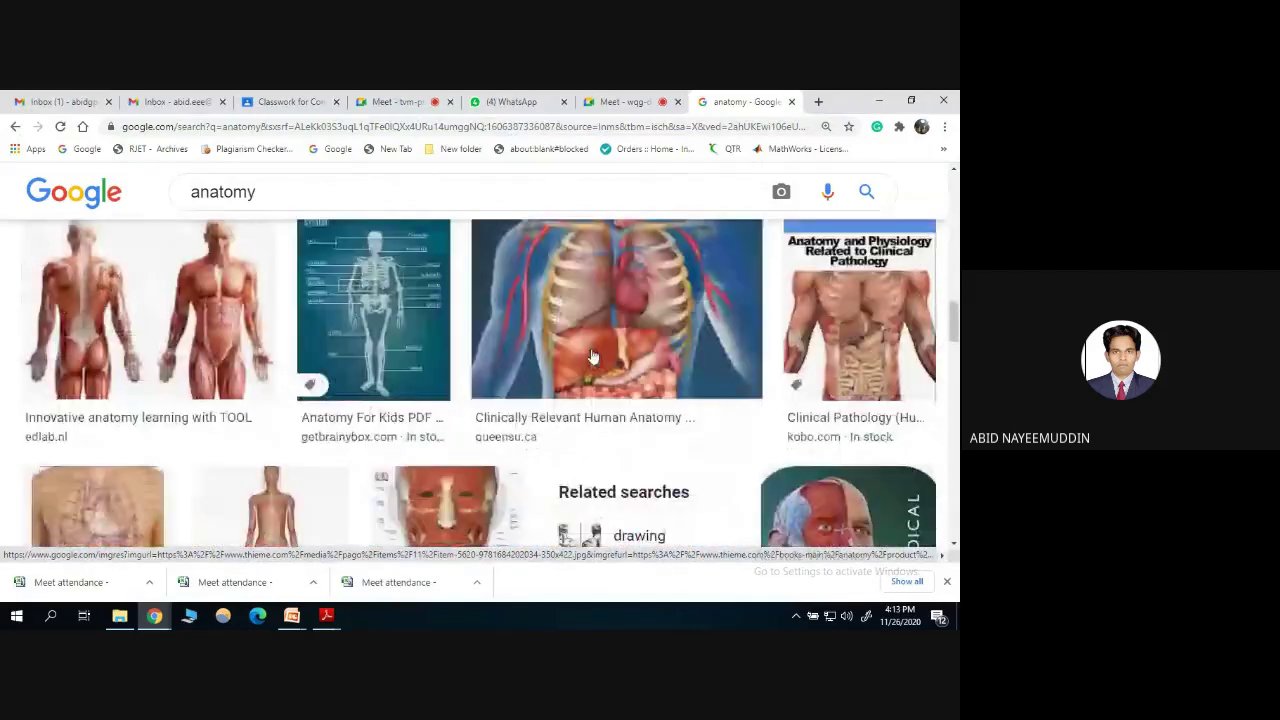
right_click(409, 297)
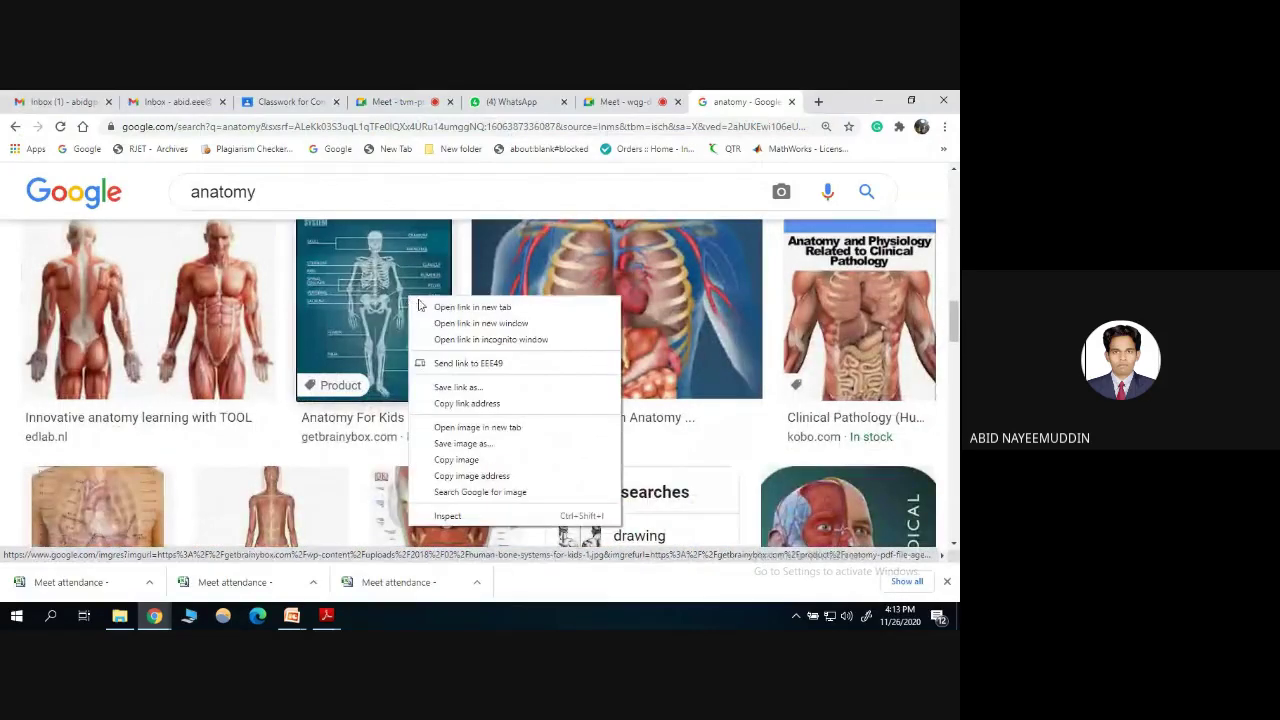
click(462, 460)
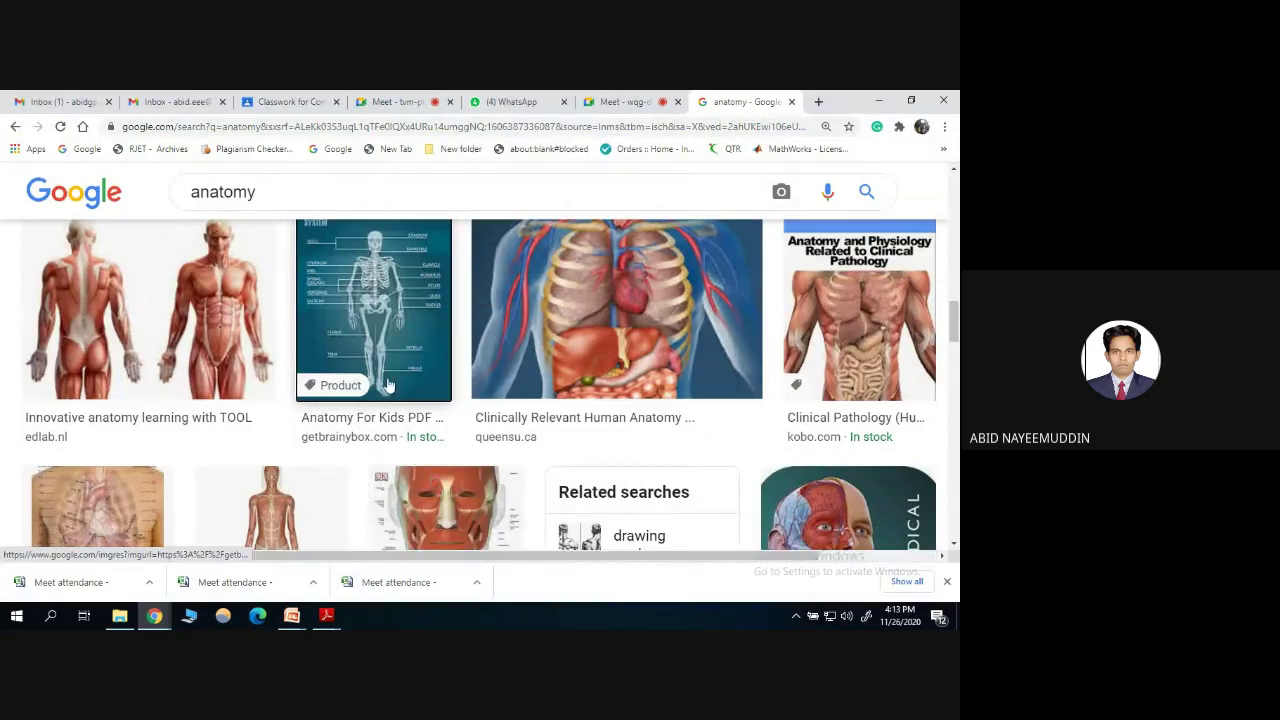
Switch to Presentation1 in PowerPoint and try to paste the skeleton image onto slide 2.
mouse_move(300, 617)
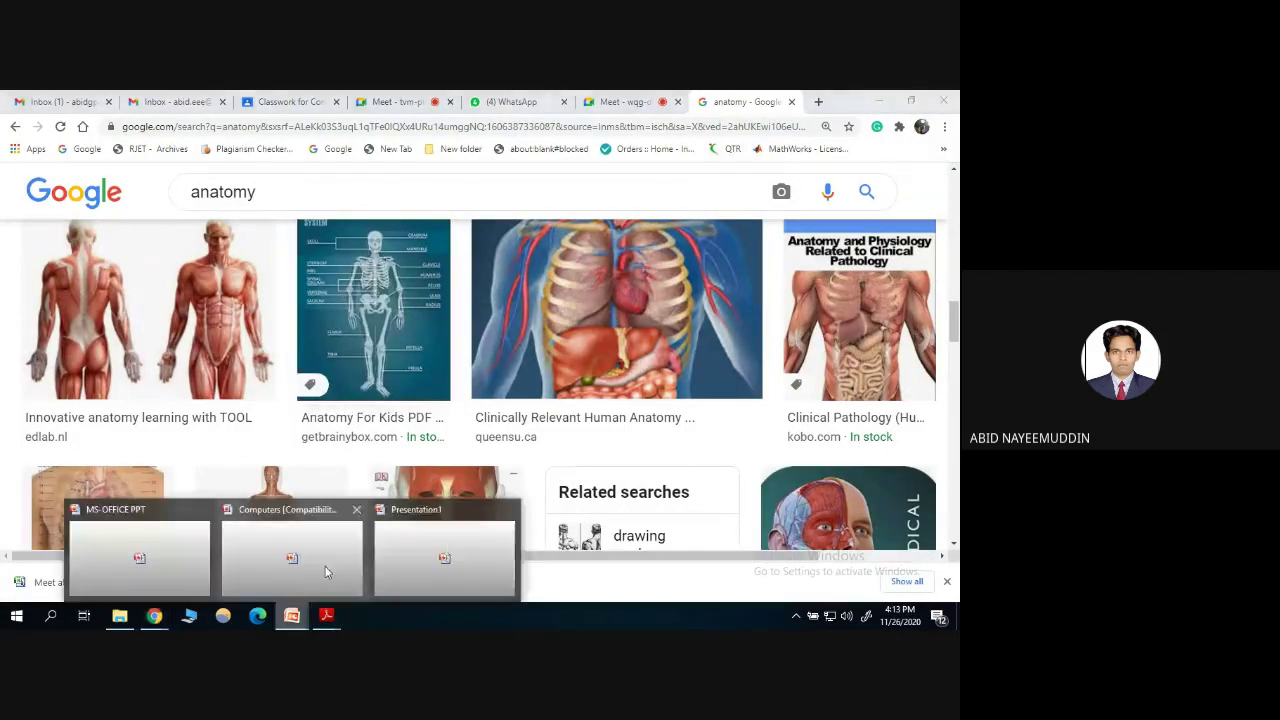
click(442, 560)
right_click(355, 337)
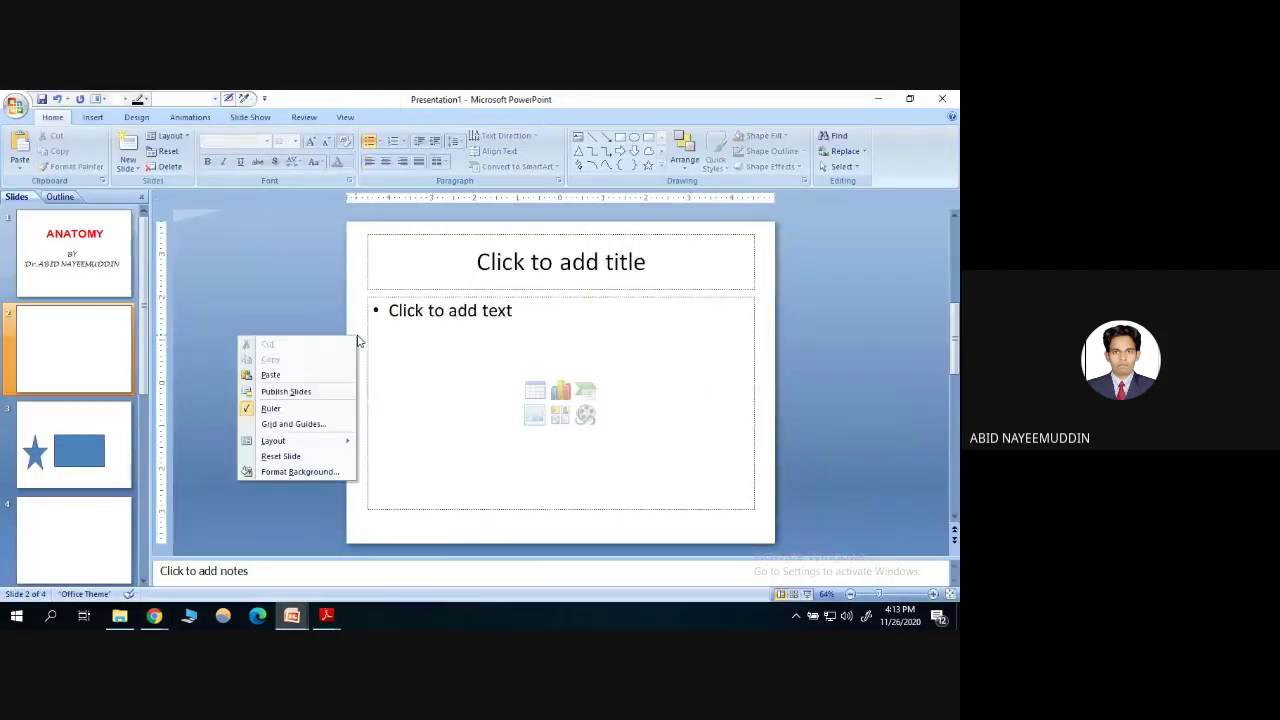
click(295, 374)
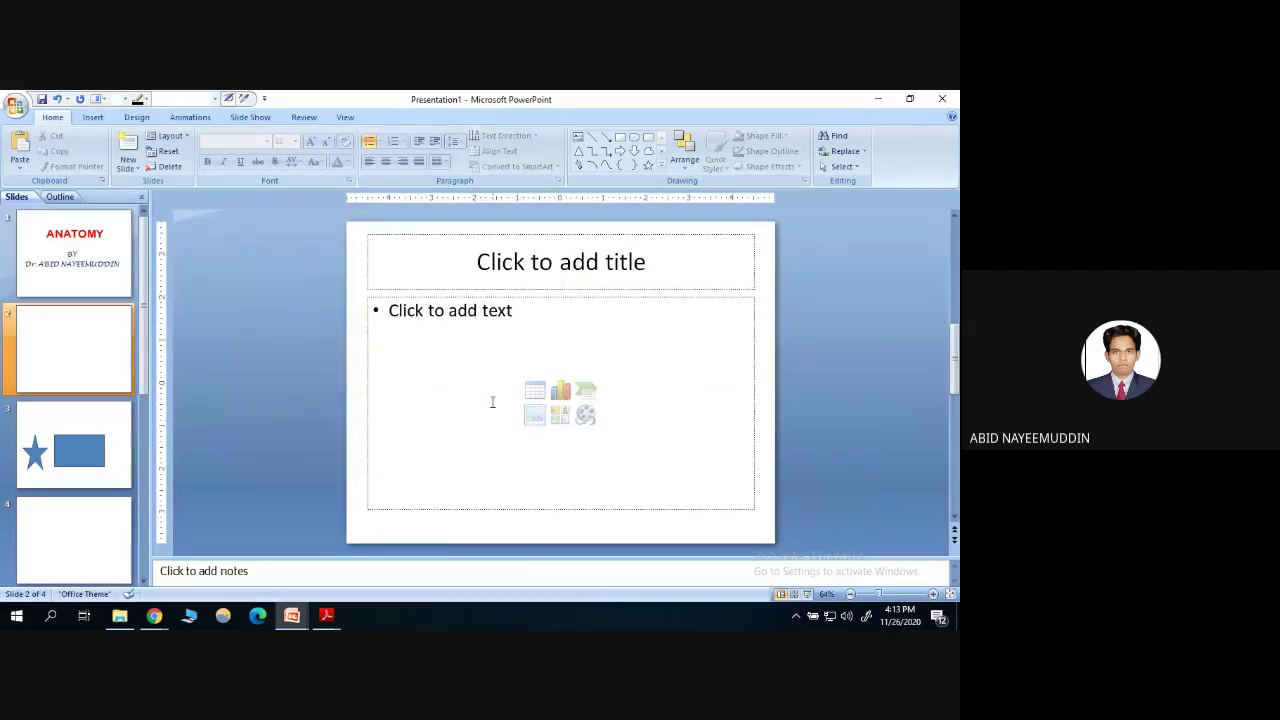
Select slide 4, then return to the anatomy image results in Chrome and preview the Lumen Learning Anatomical Vocabulary image.
click(88, 508)
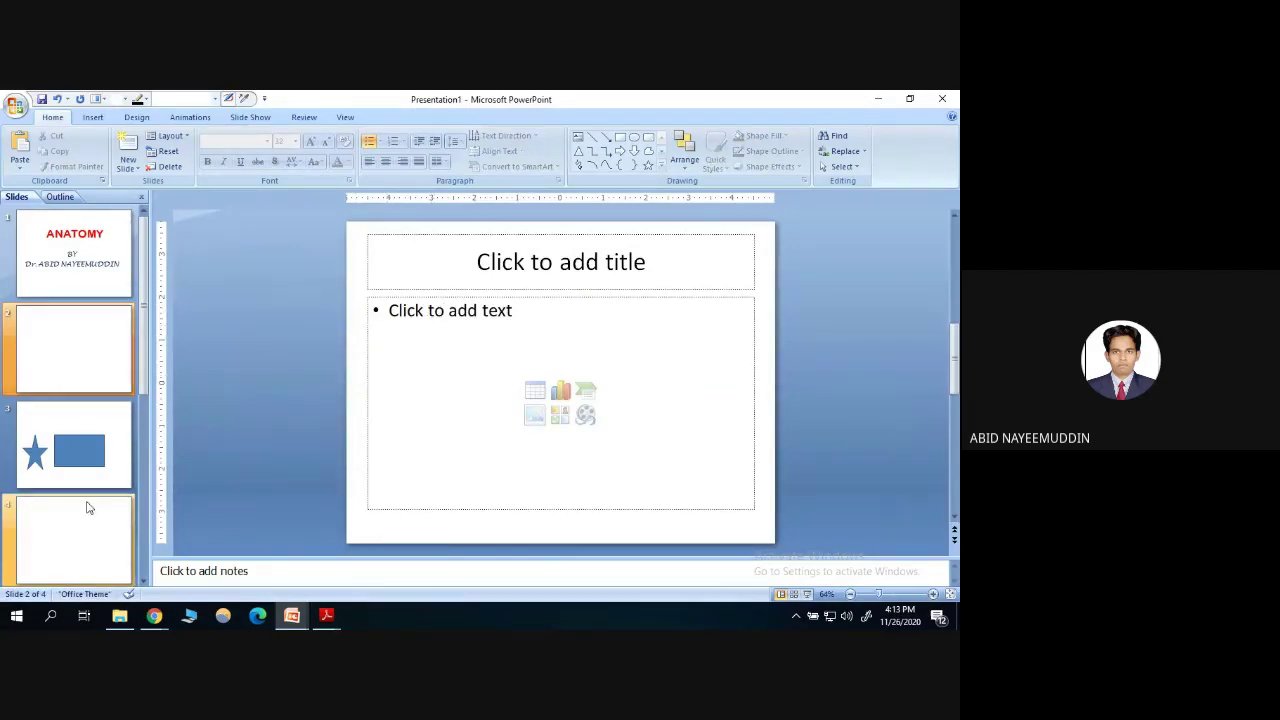
mouse_move(296, 619)
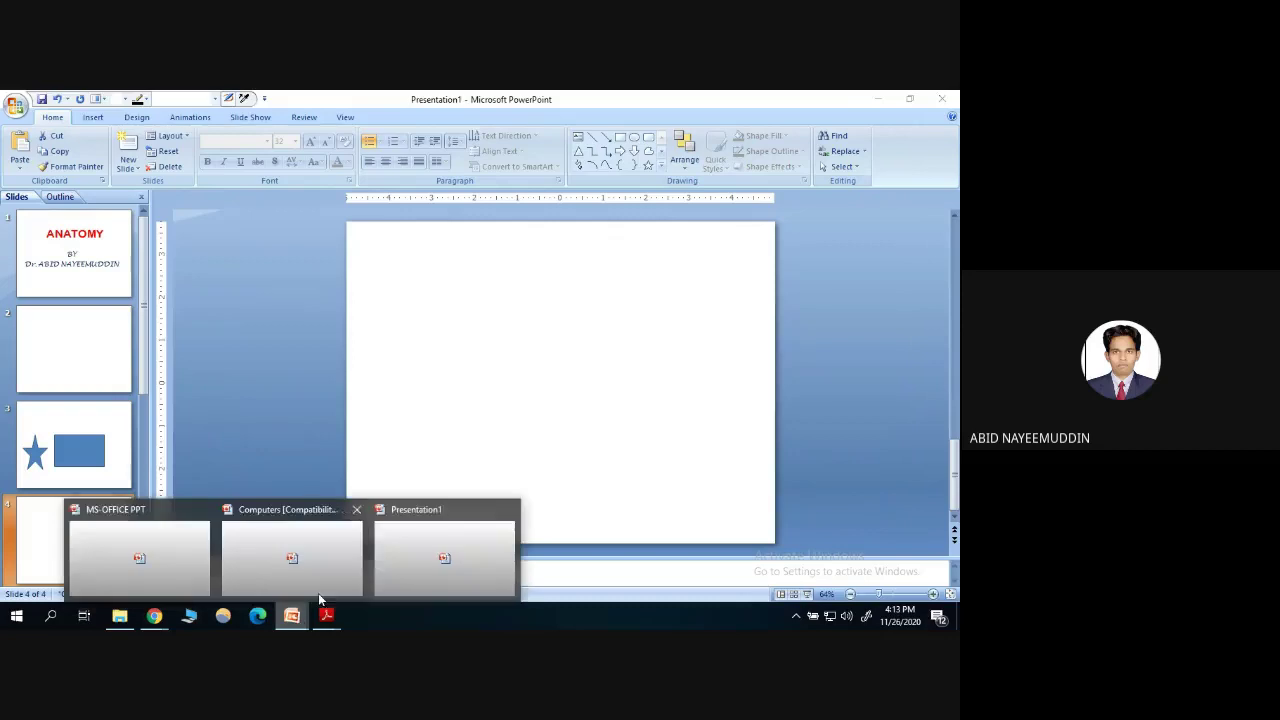
mouse_move(152, 615)
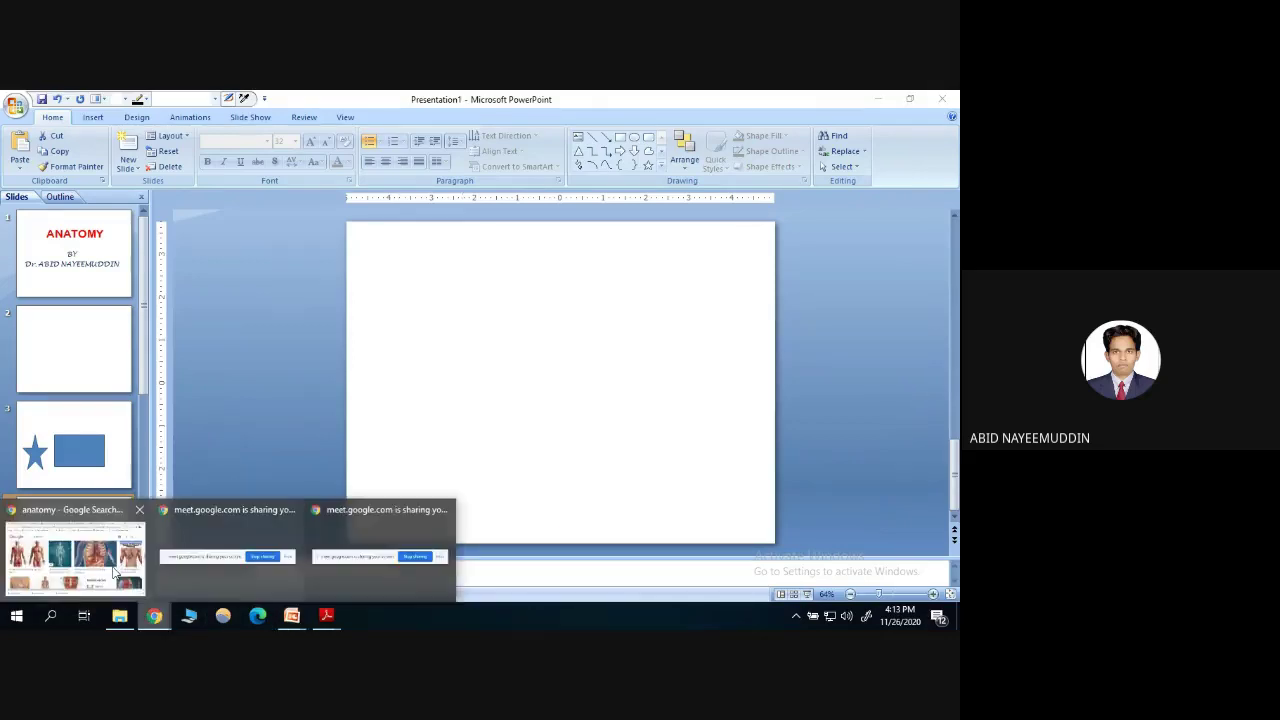
click(116, 573)
scroll(660, 443, down, 6)
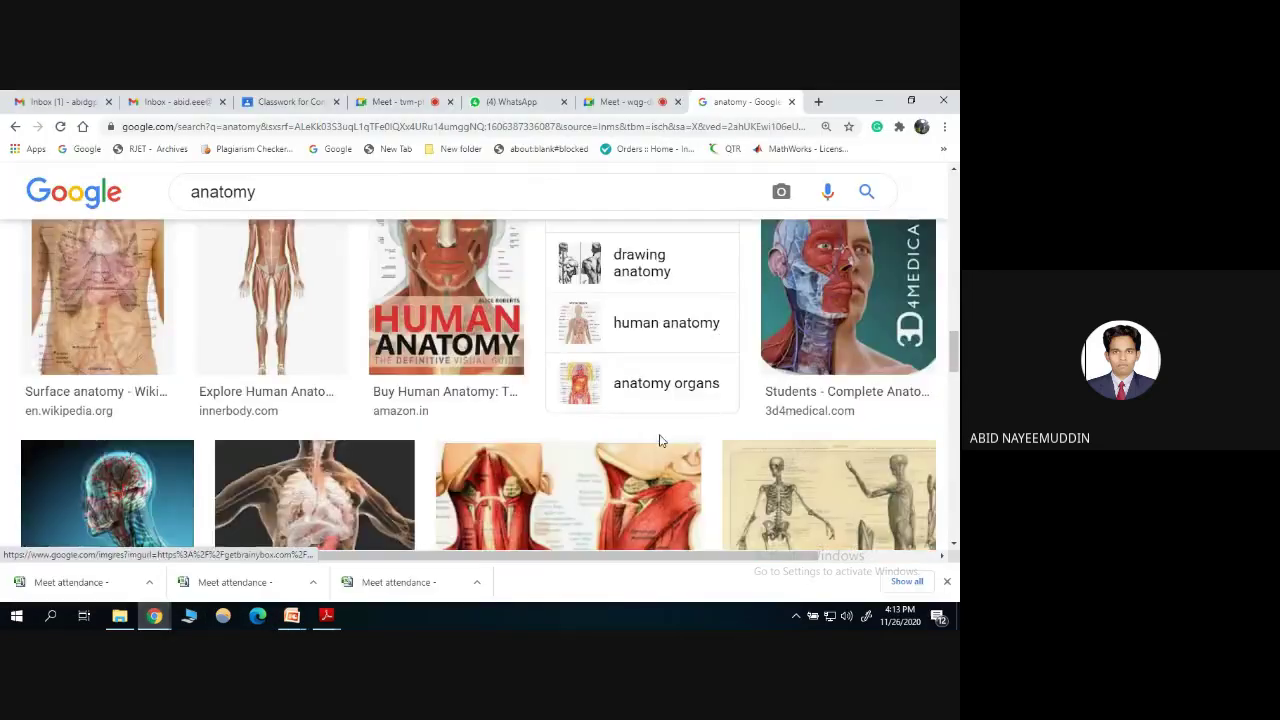
click(753, 358)
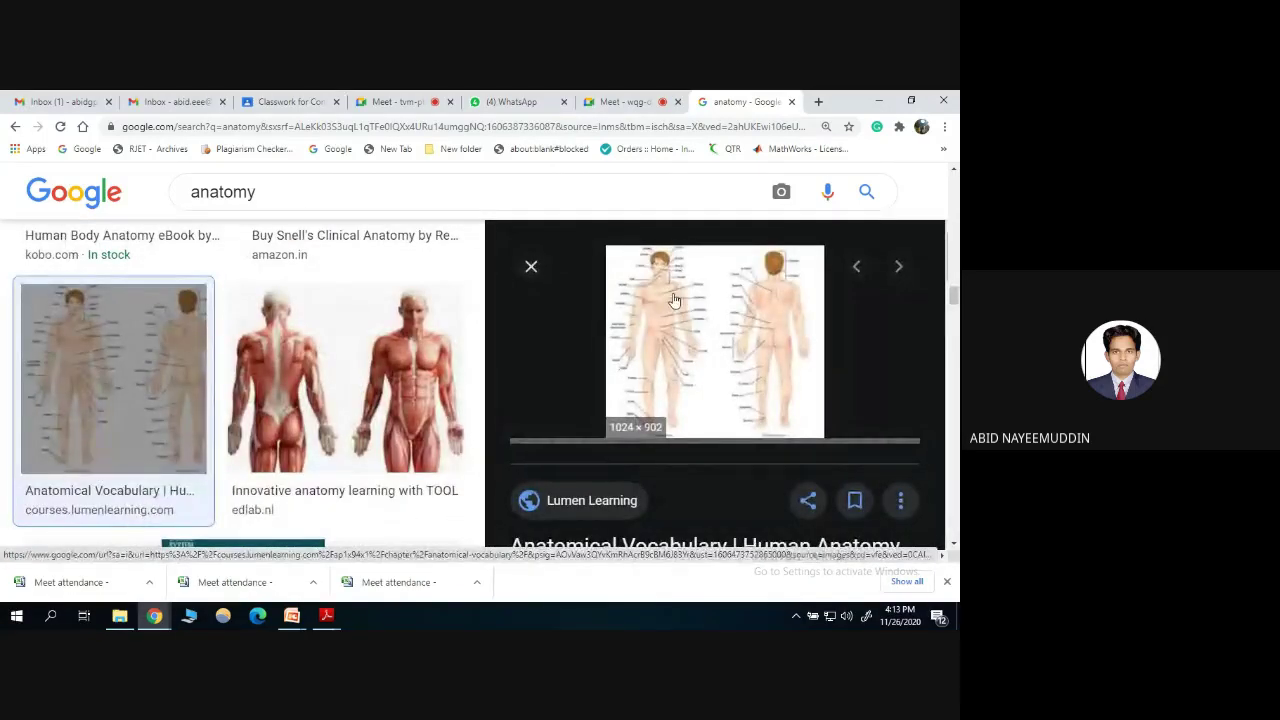
right_click(673, 292)
scroll(365, 350, down, 10)
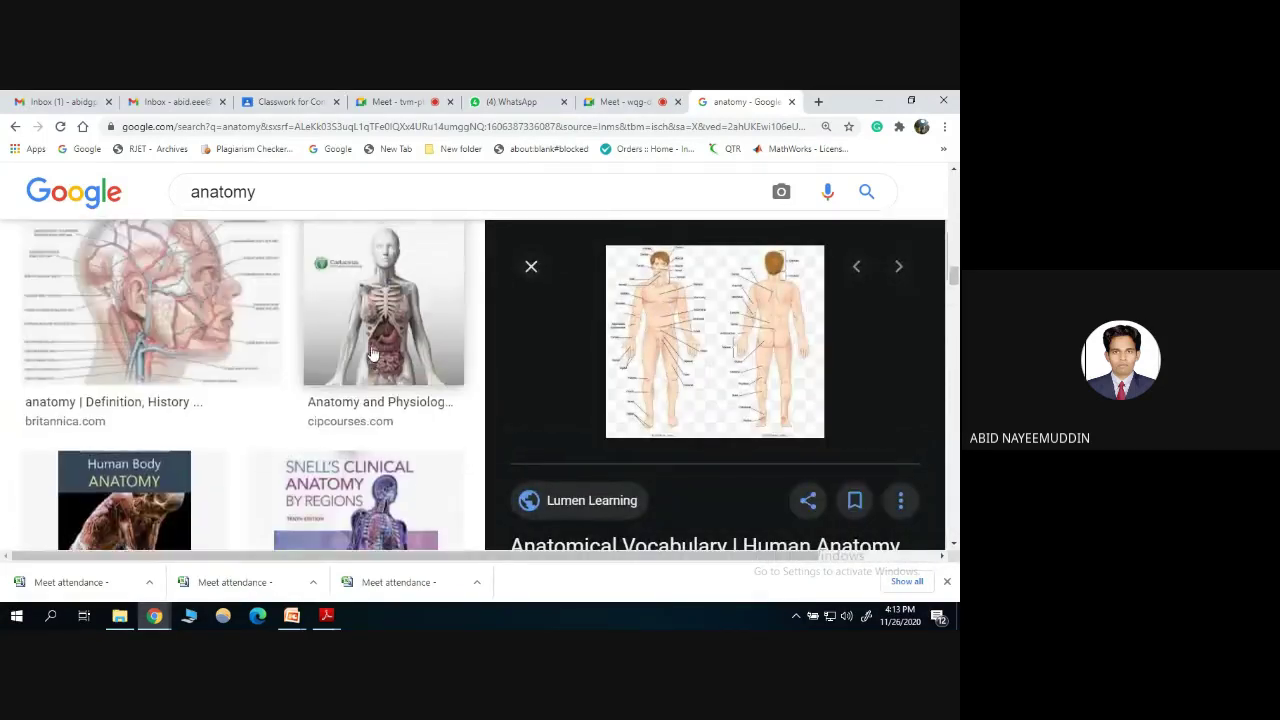
scroll(366, 349, up, 10)
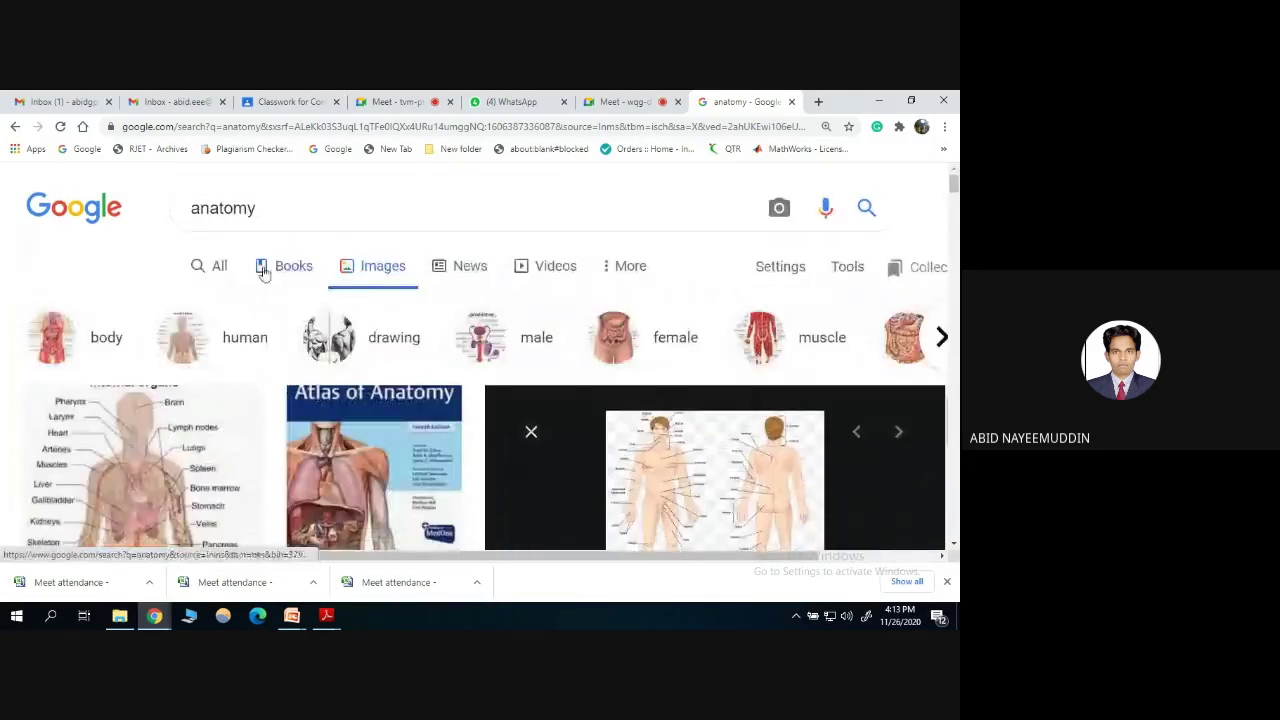
Replace the anatomy image search with a search for flowers.
drag(268, 208, 120, 210)
text(flowers)
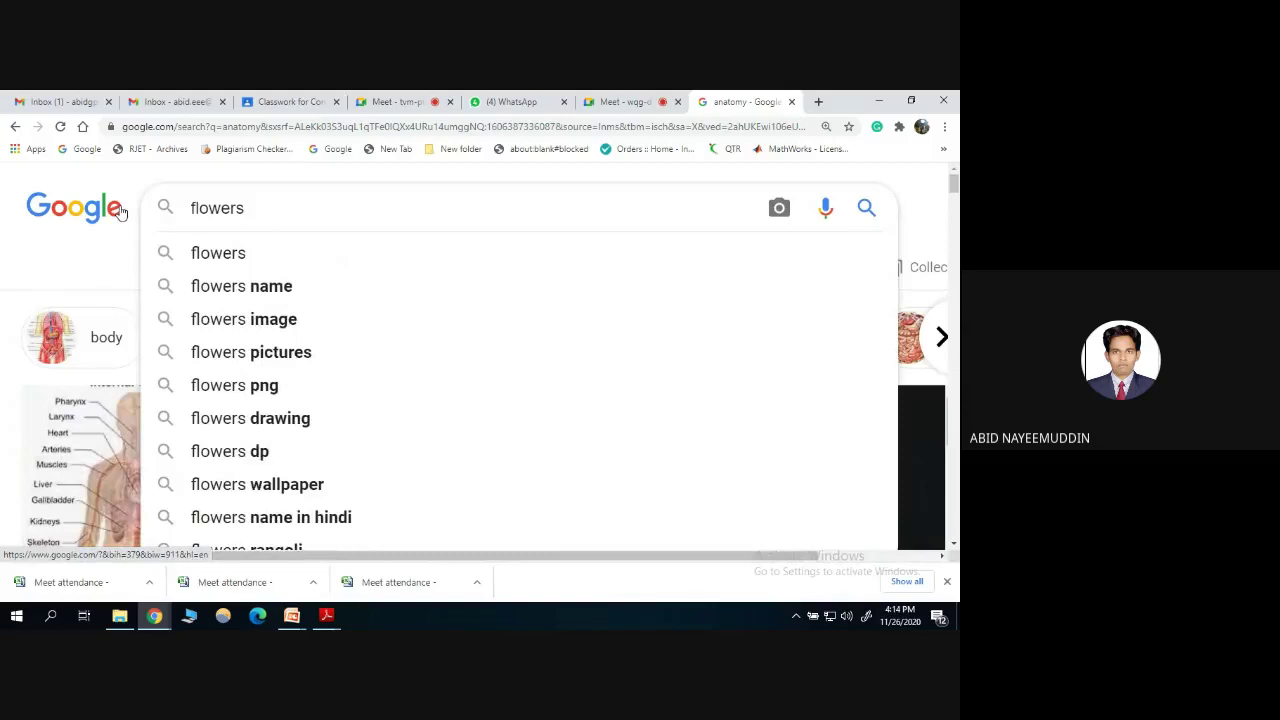
key(Return)
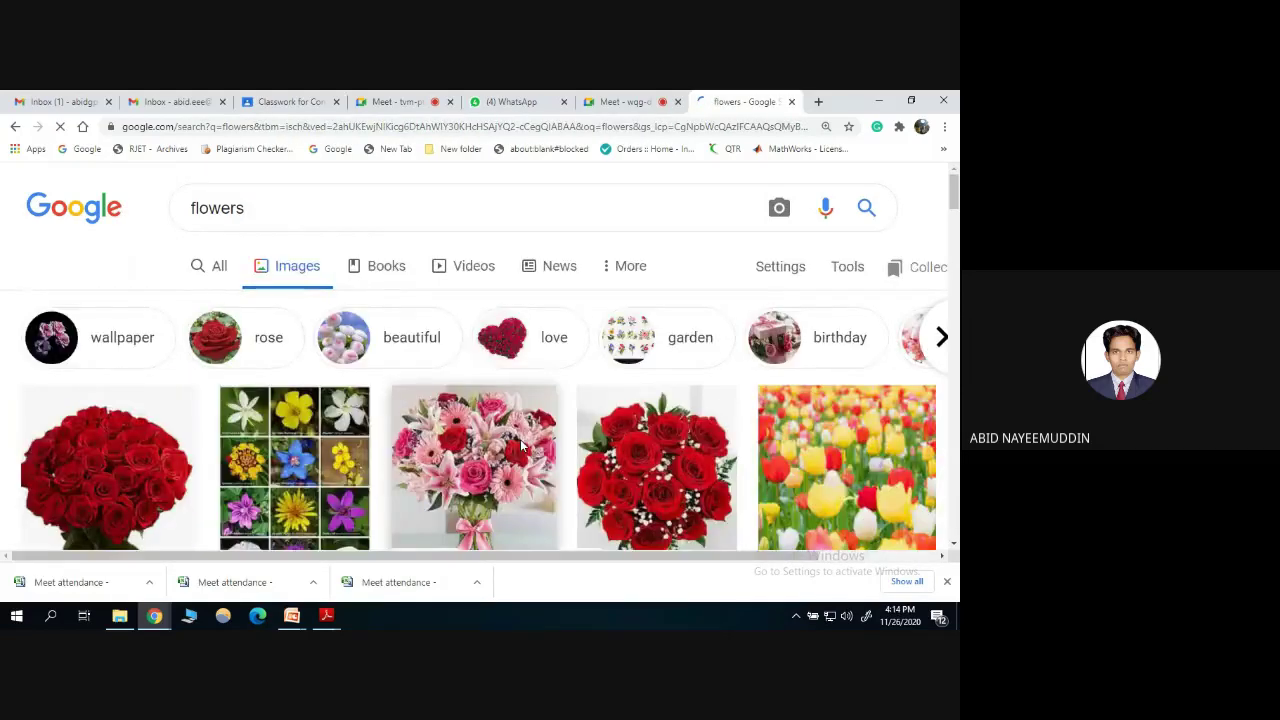
Open the Fields of Europe Romance bouquet from Xavier's Flower Shop and copy its image.
scroll(520, 442, down, 2)
click(488, 326)
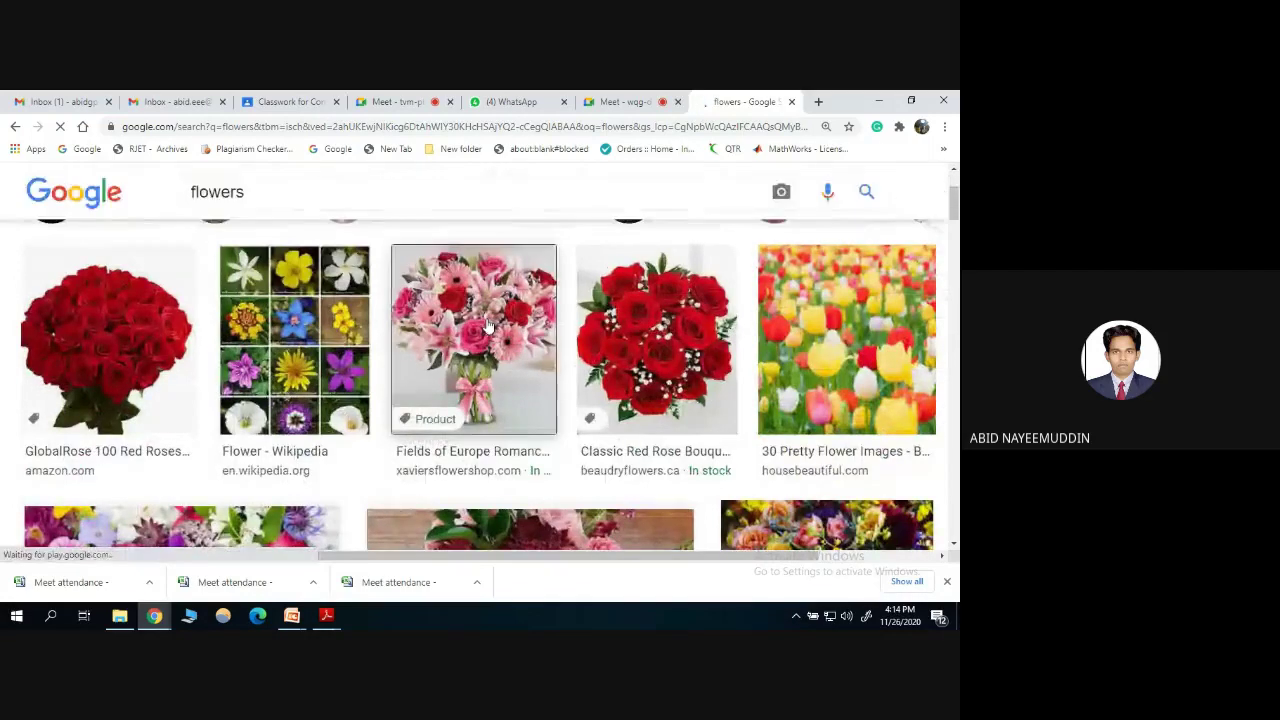
right_click(722, 334)
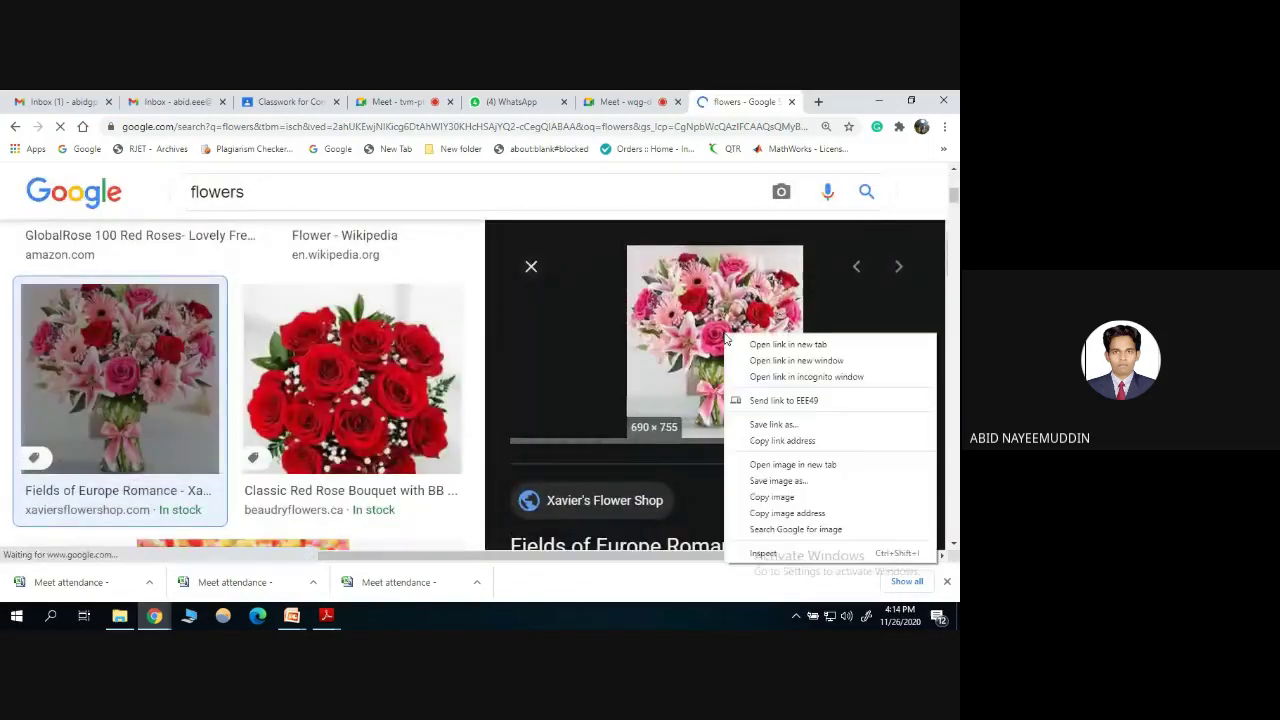
click(774, 498)
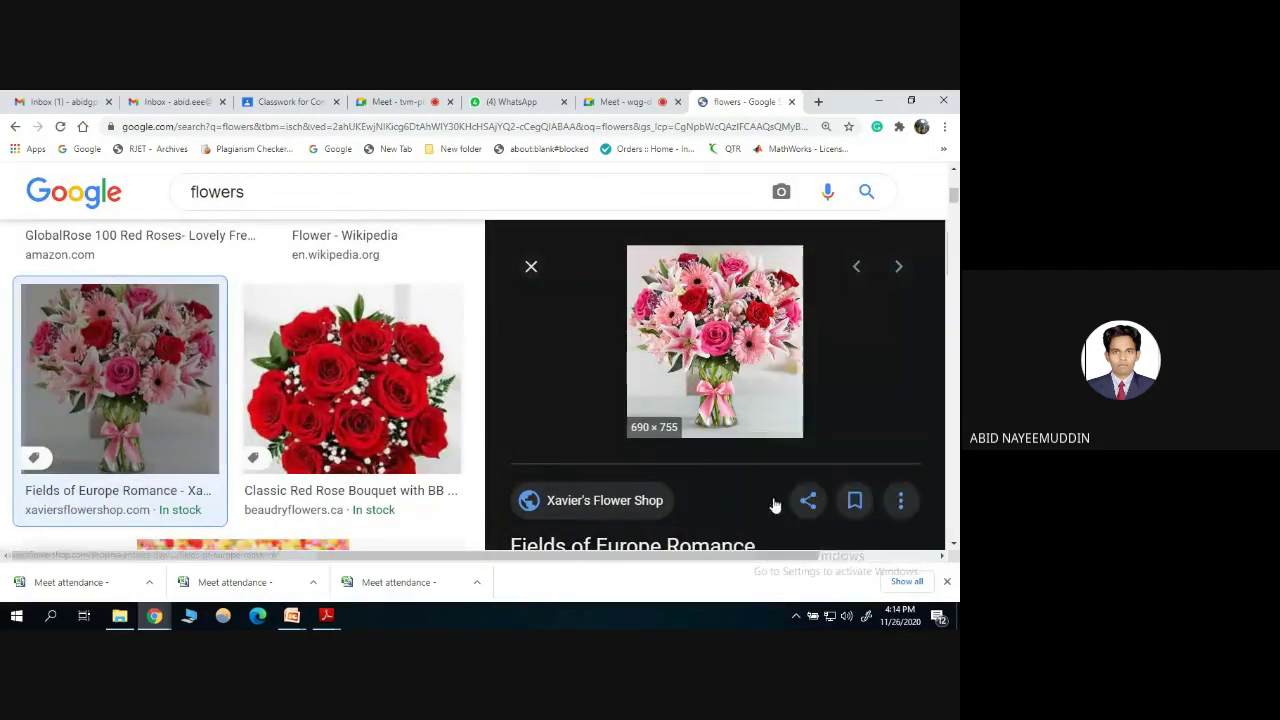
Switch to Presentation1 in PowerPoint and paste the copied bouquet image onto slide 4.
mouse_move(297, 622)
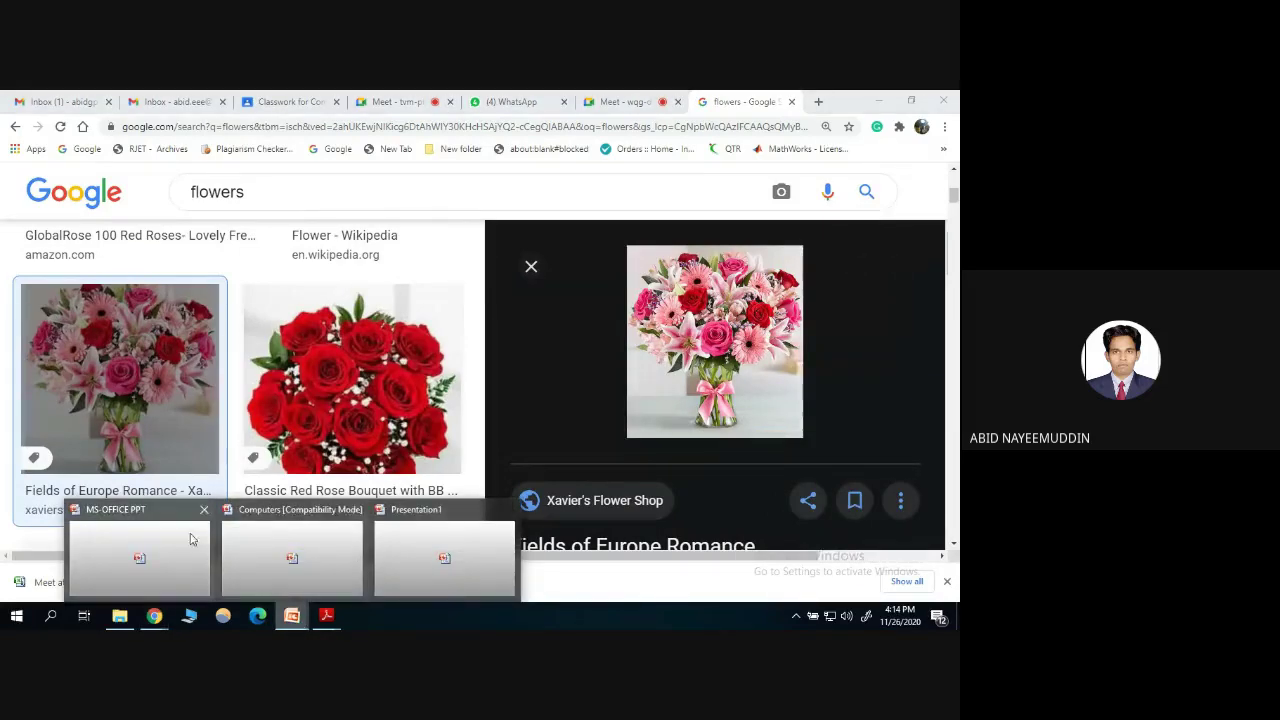
click(436, 552)
right_click(420, 351)
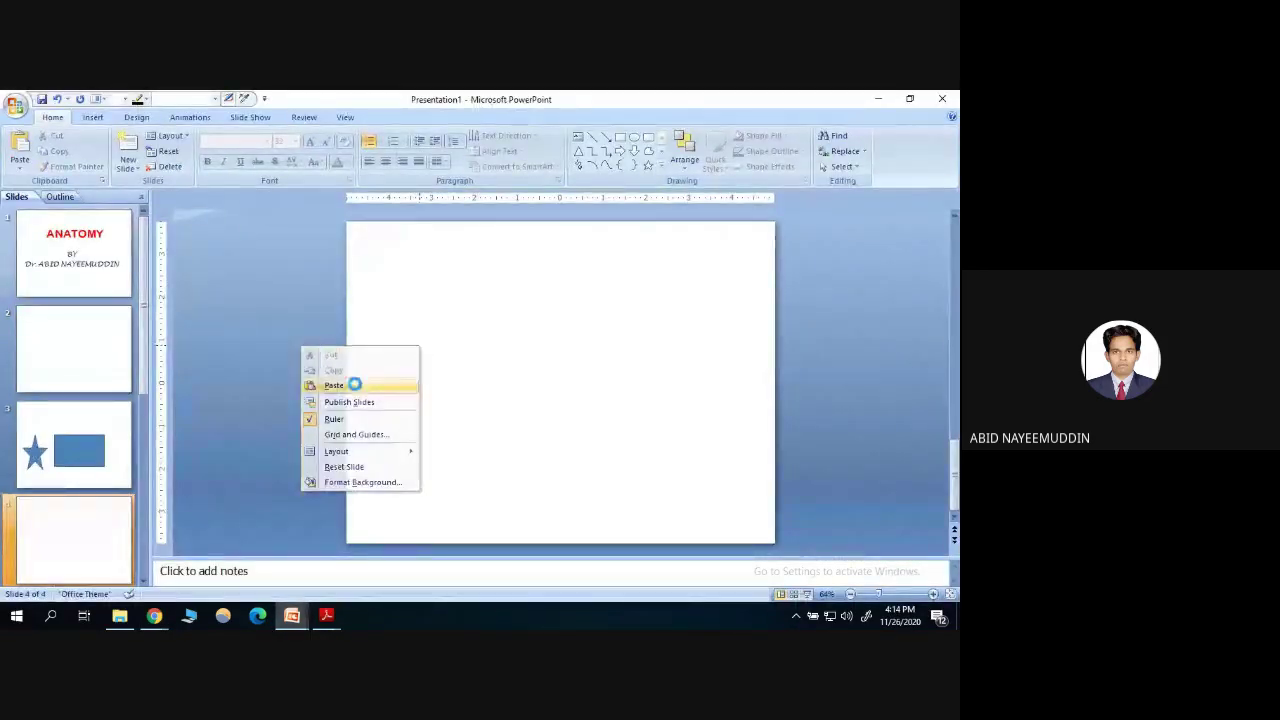
click(360, 383)
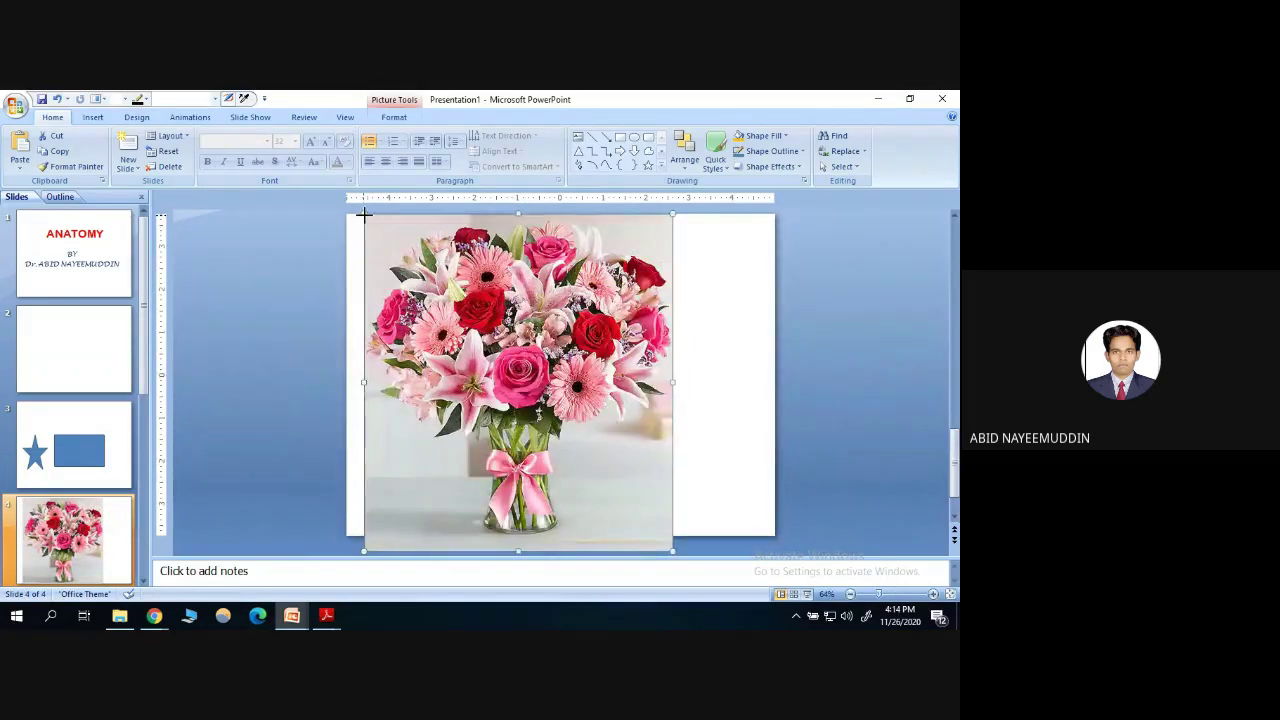
Shrink the bouquet picture, move it to the slide's upper-left corner, and stretch it to fill all of slide 4.
drag(364, 213, 533, 399)
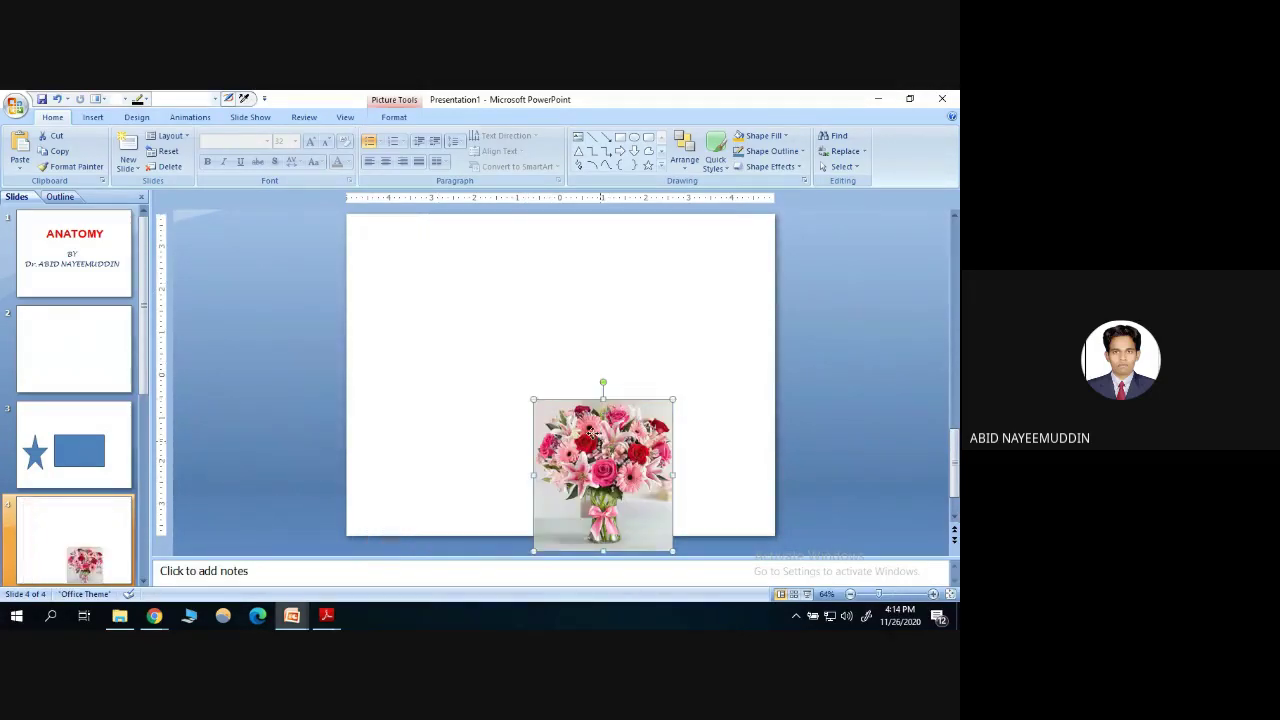
drag(591, 432, 411, 257)
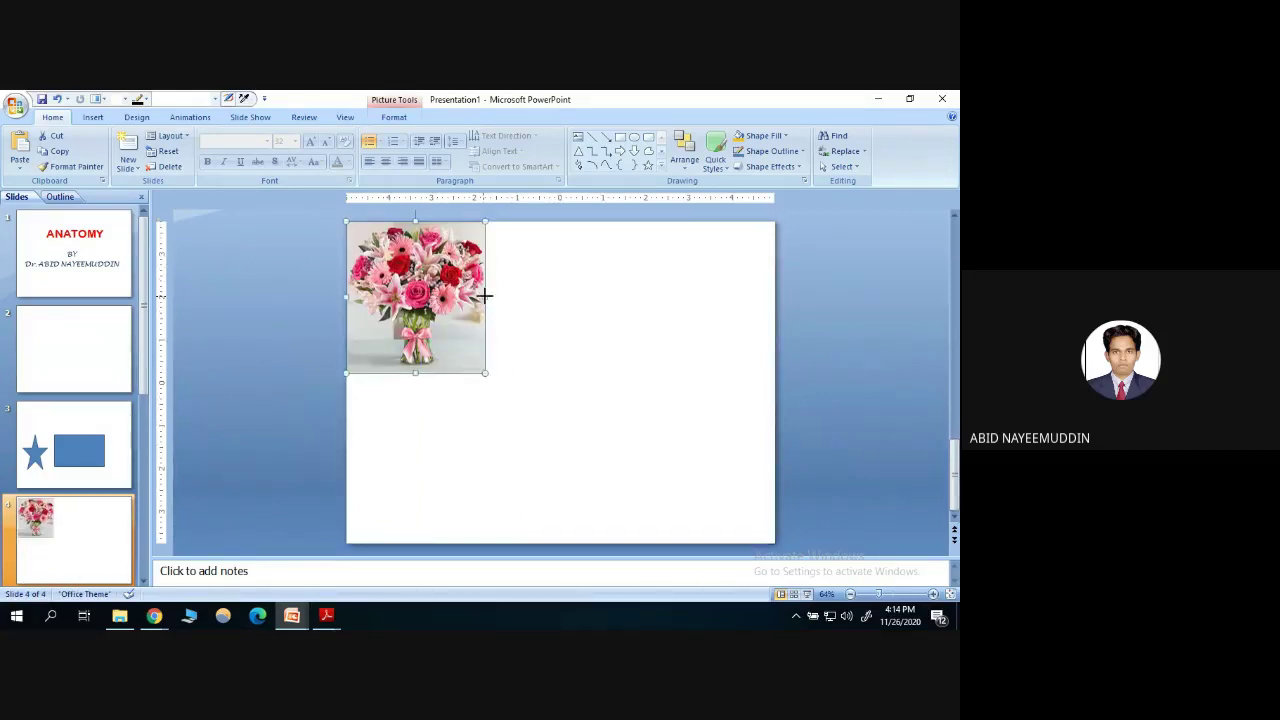
drag(484, 295, 775, 300)
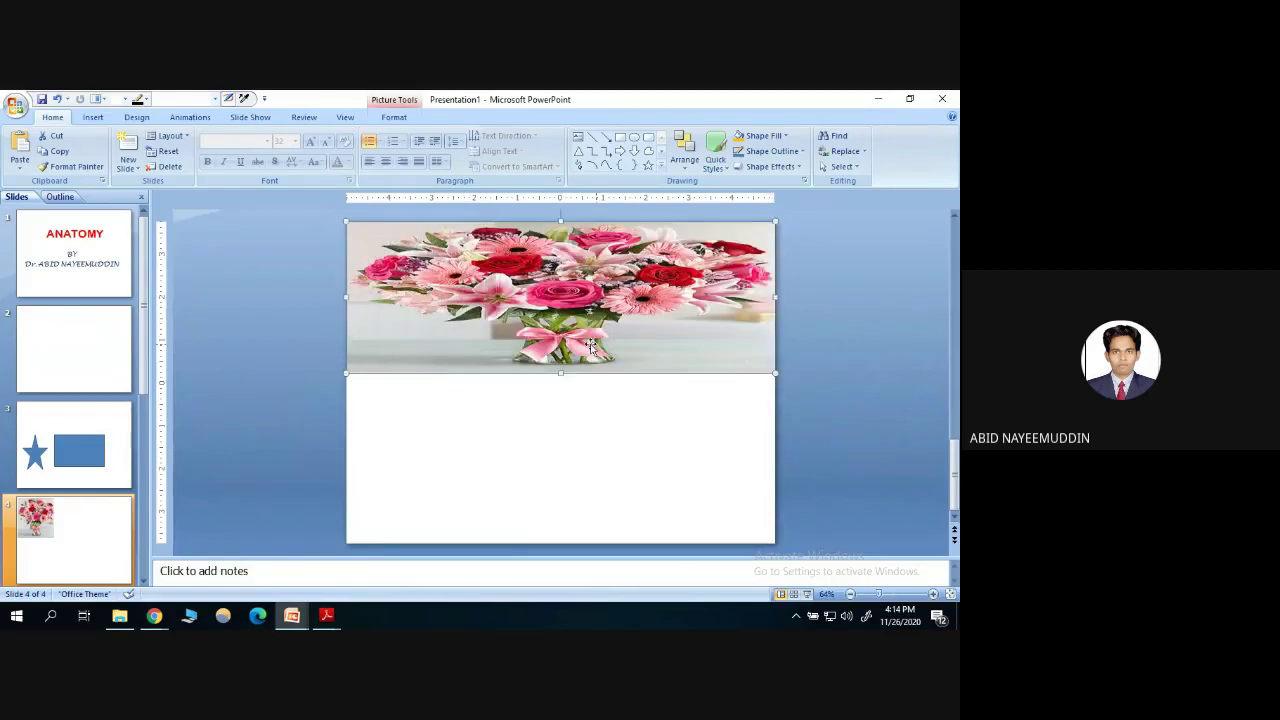
drag(560, 373, 552, 546)
Select slide 2 for the picture, switch to Chrome, and copy the Passion Picks Bouquet image from Creative Floral Designs.
click(63, 338)
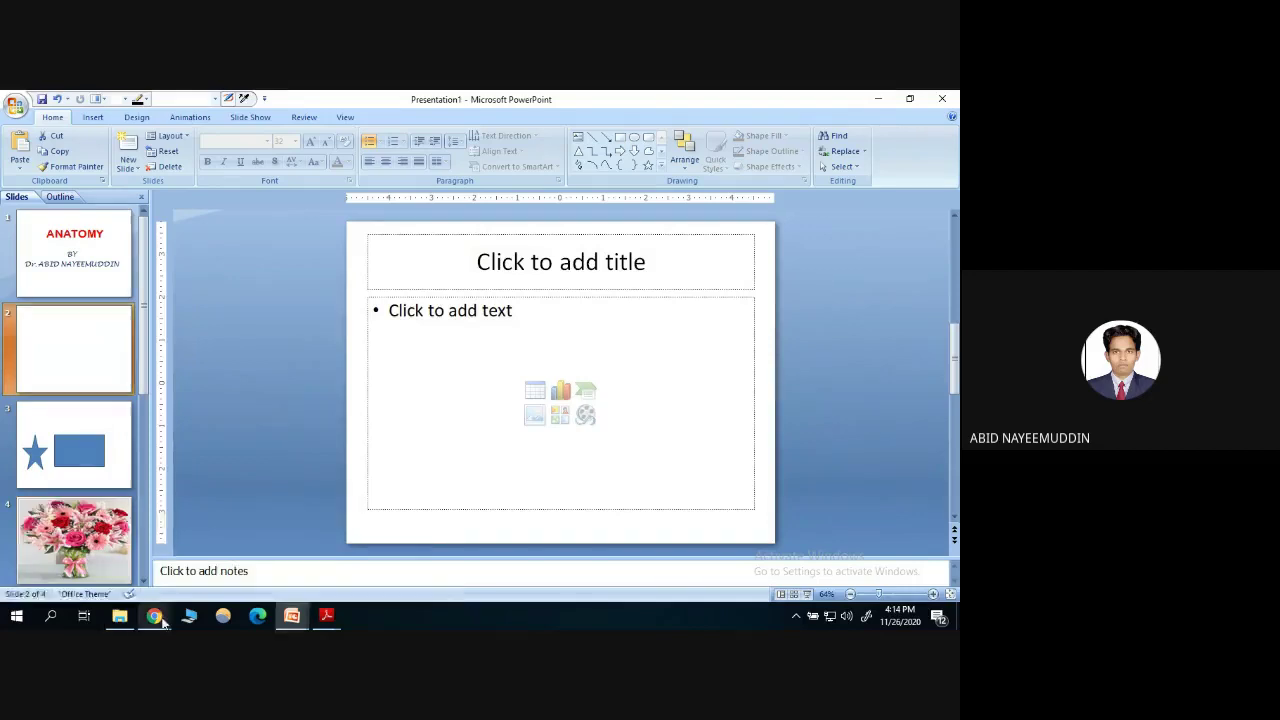
mouse_move(154, 615)
click(97, 563)
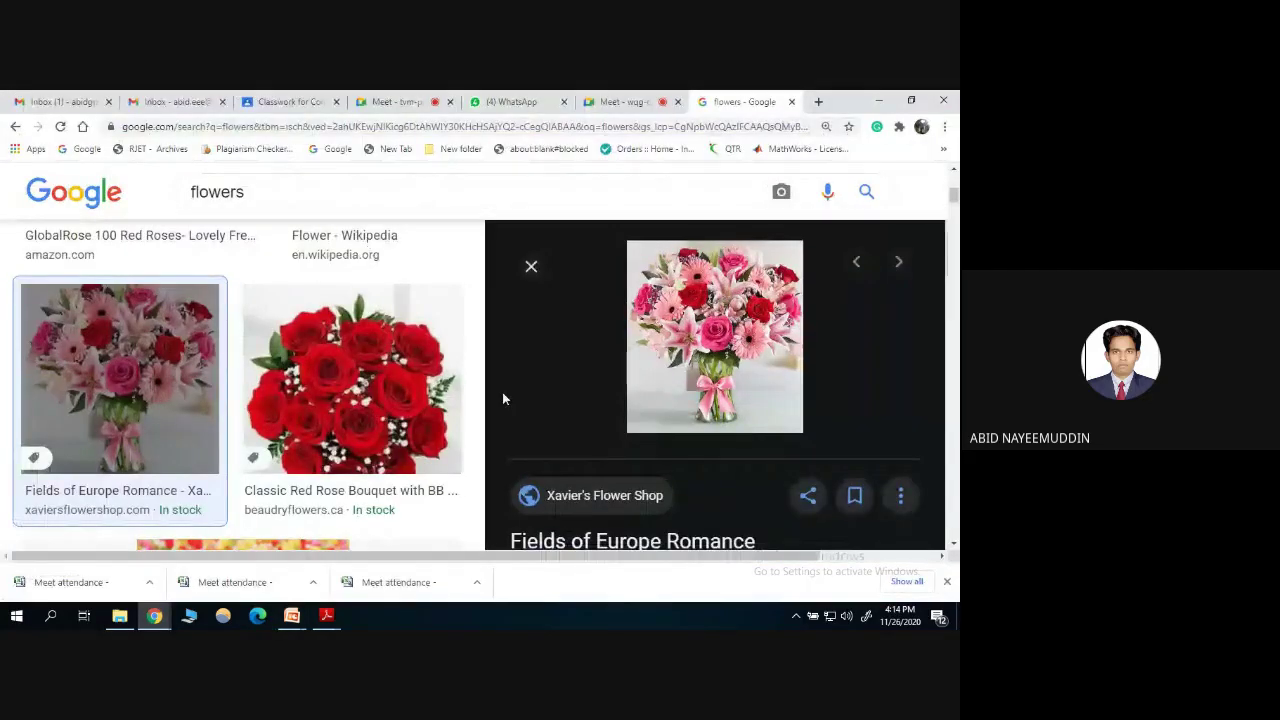
scroll(681, 428, down, 5)
scroll(681, 428, down, 3)
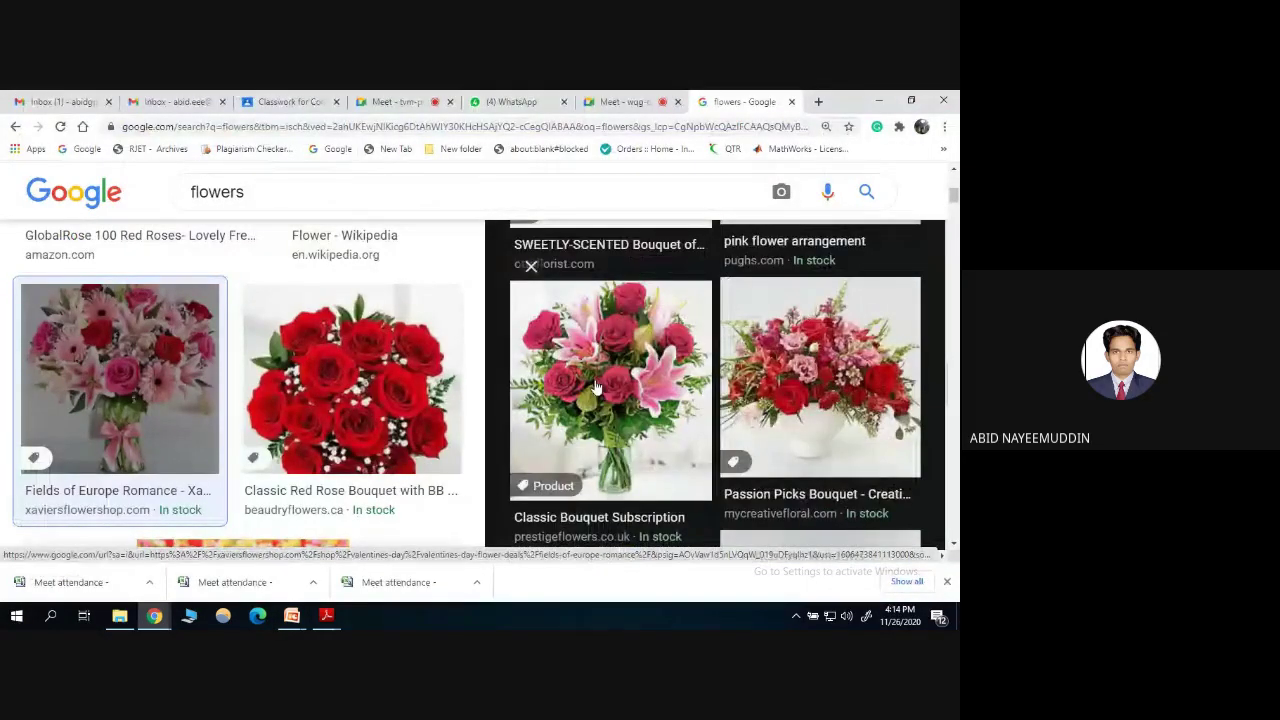
click(808, 380)
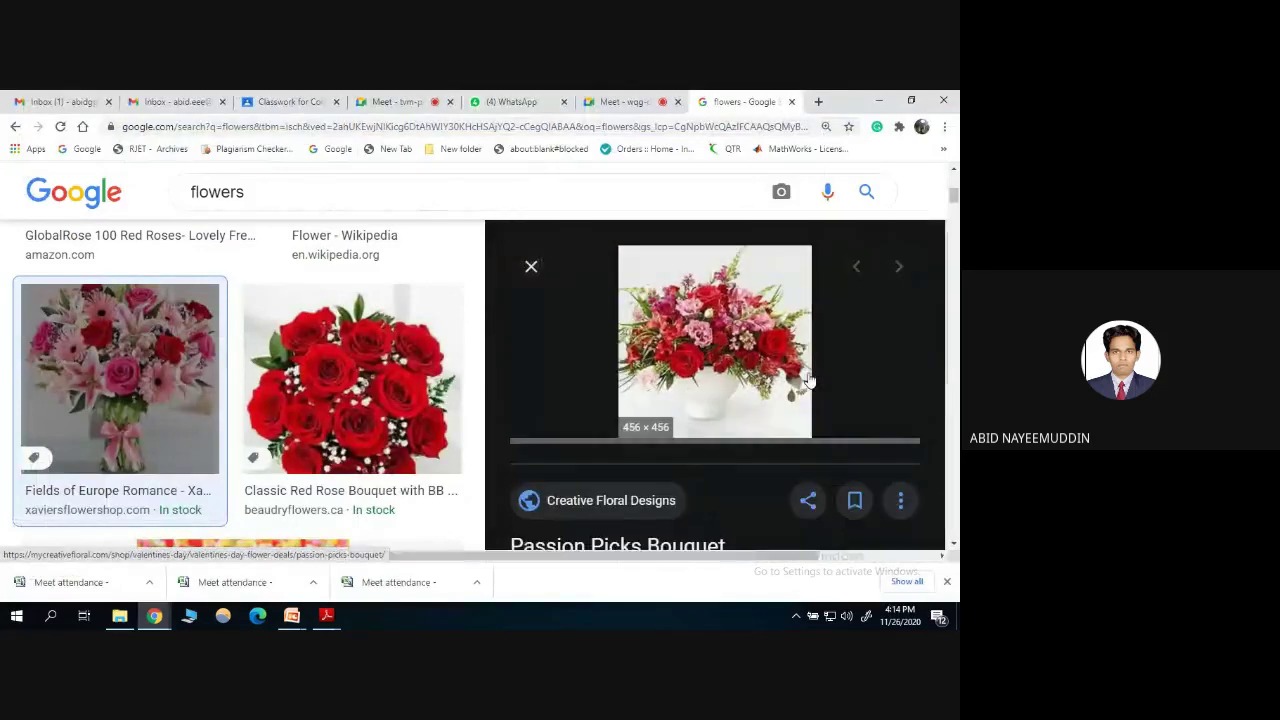
right_click(698, 311)
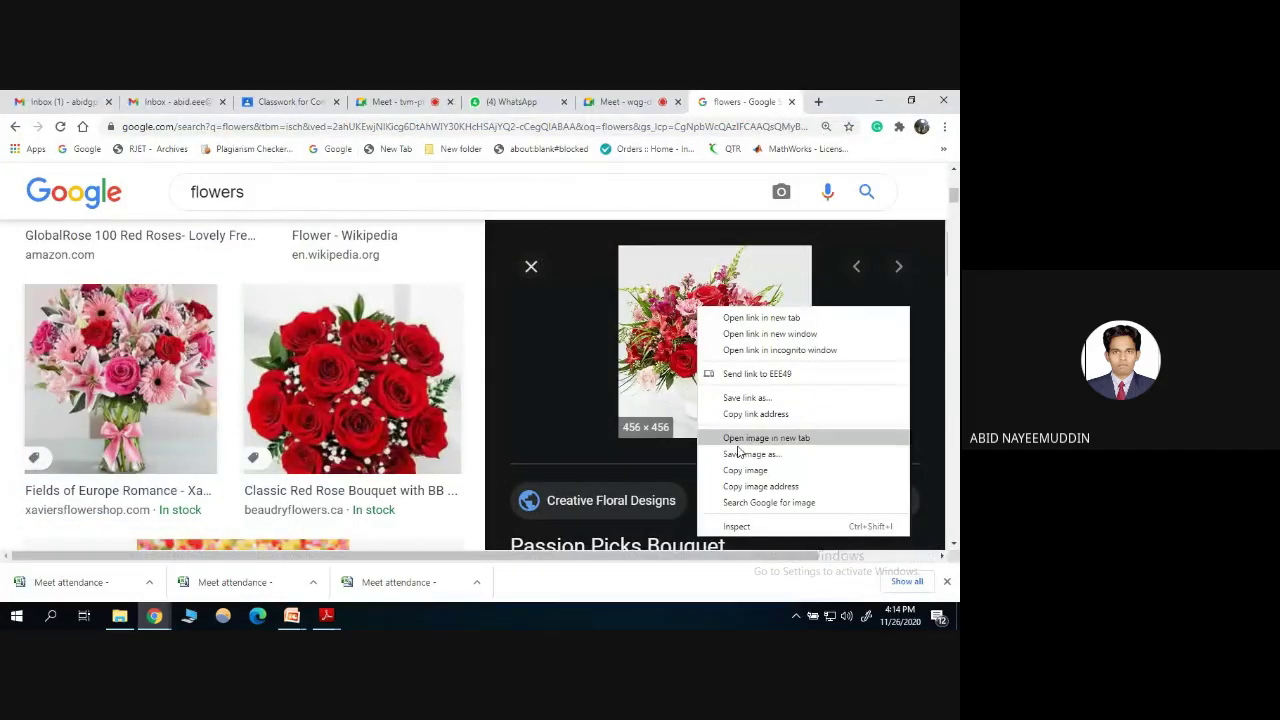
click(744, 488)
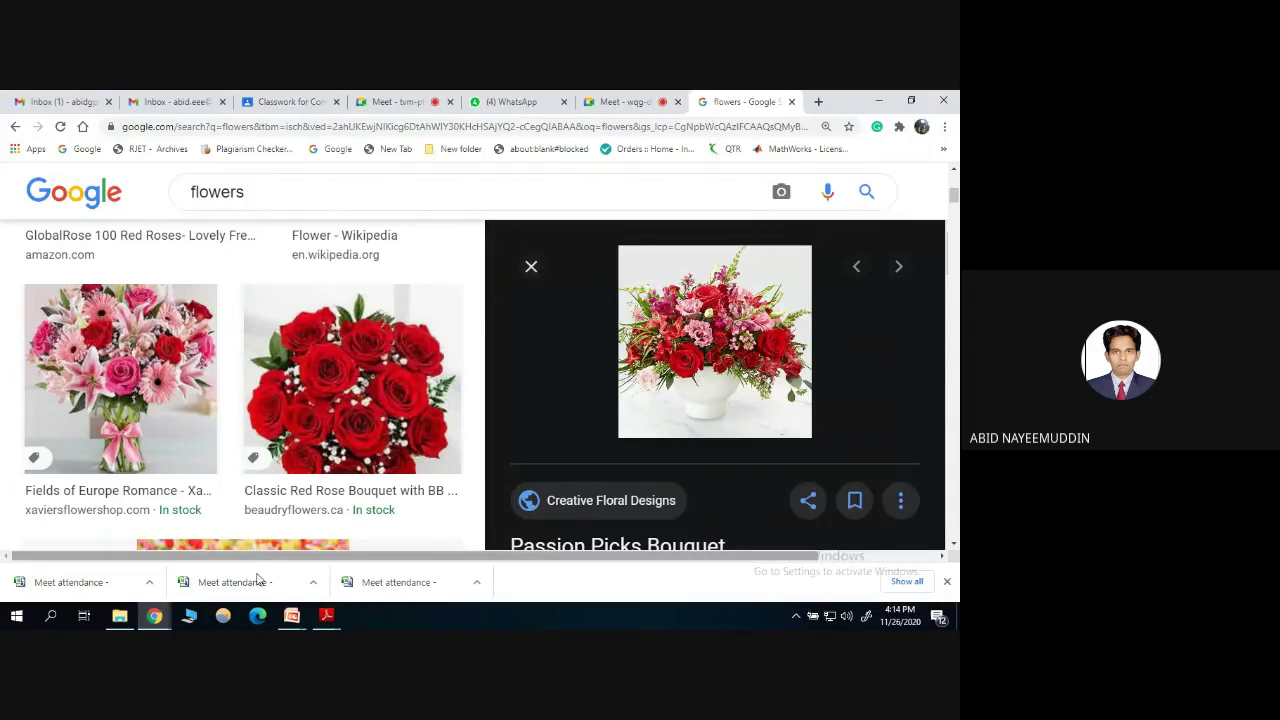
Switch to Presentation1 in PowerPoint and paste the copied red bouquet image onto slide 2.
mouse_move(291, 615)
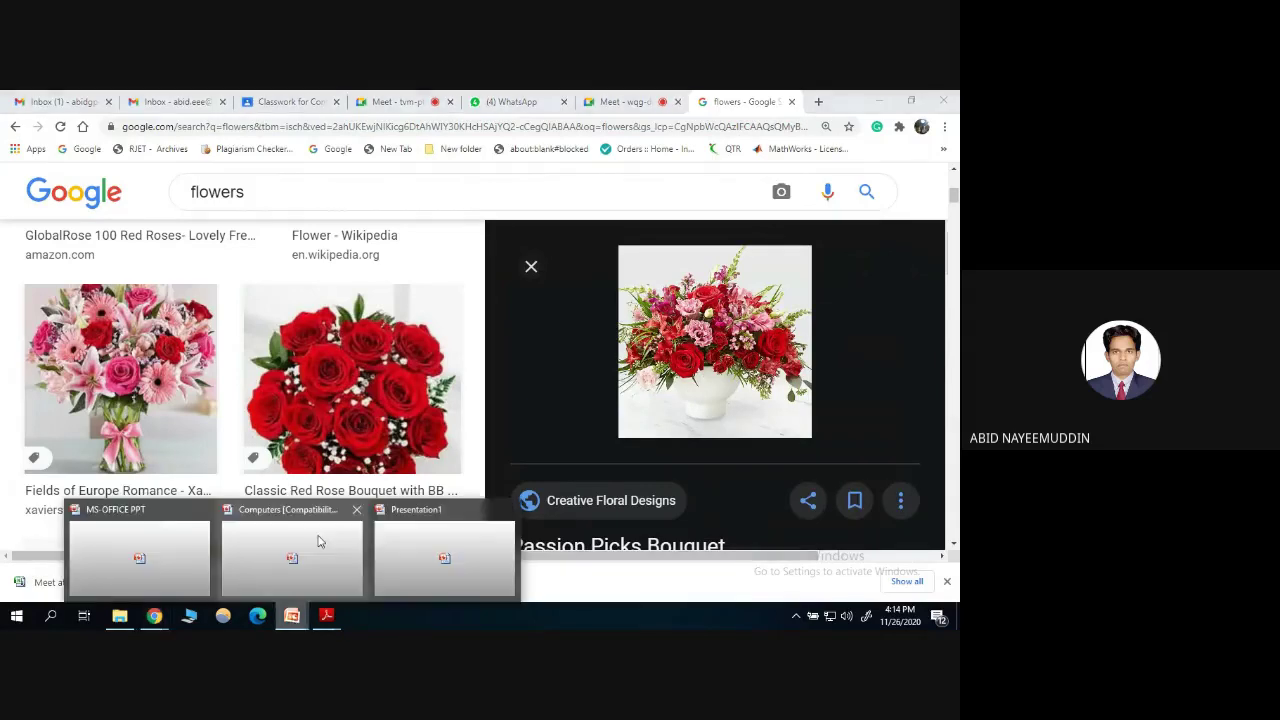
click(436, 541)
right_click(234, 355)
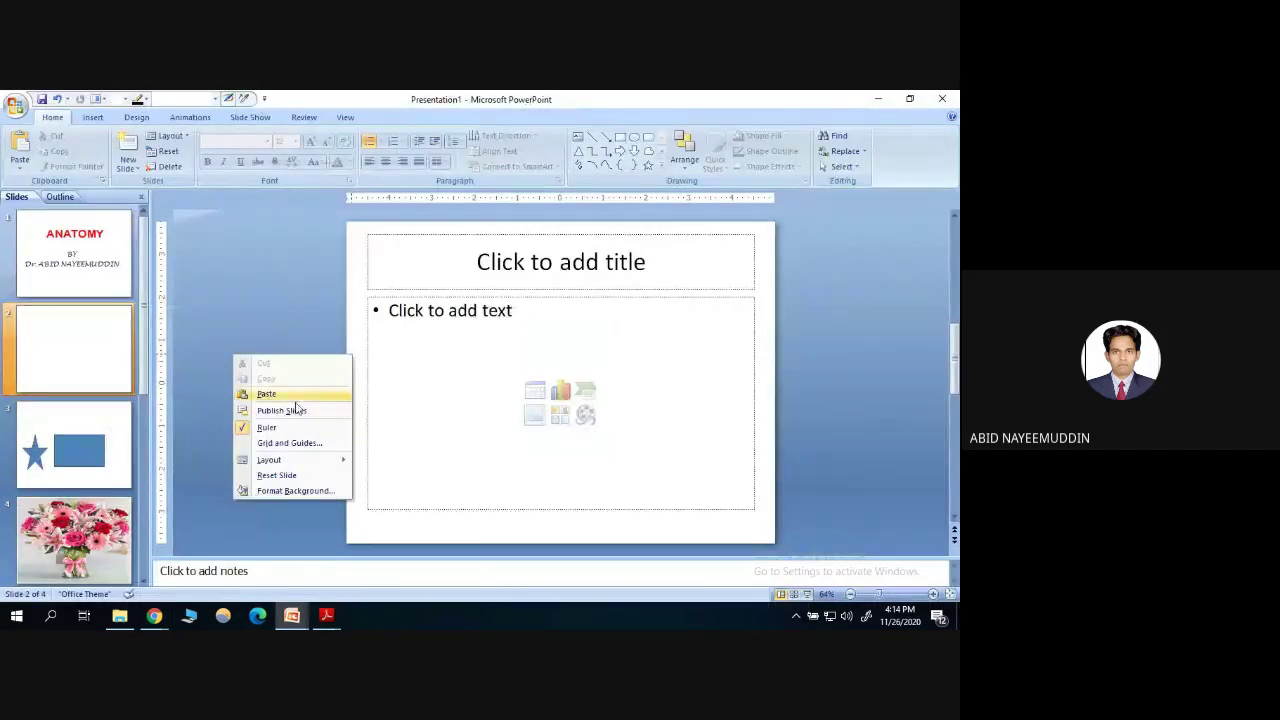
click(274, 394)
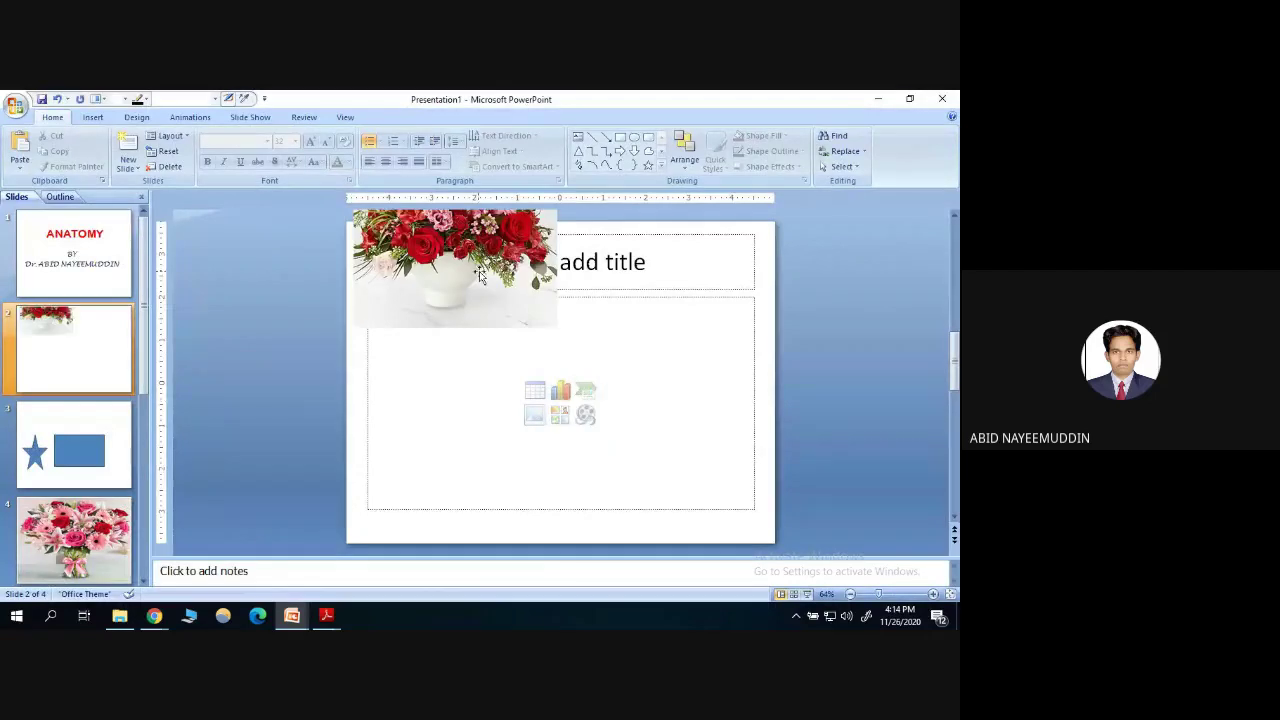
Move the bouquet picture to slide 2's upper-left corner and enlarge it to fill the whole slide.
drag(481, 278, 474, 373)
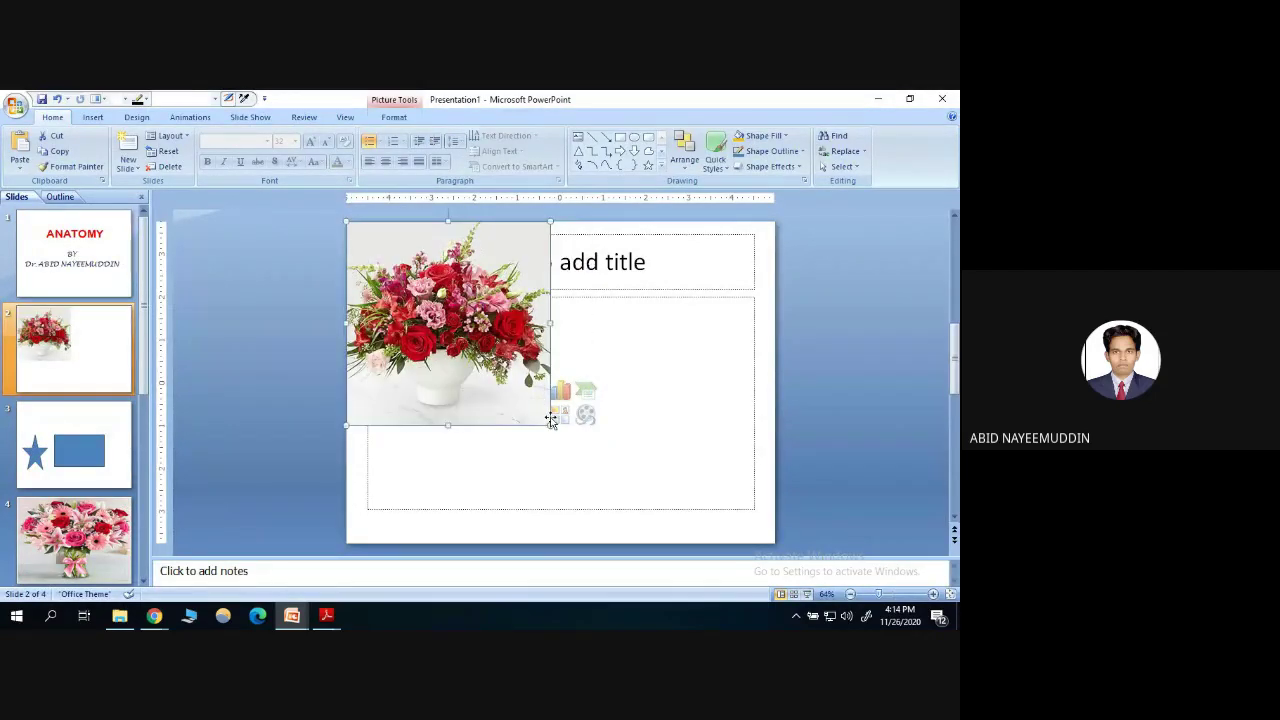
drag(551, 426, 660, 486)
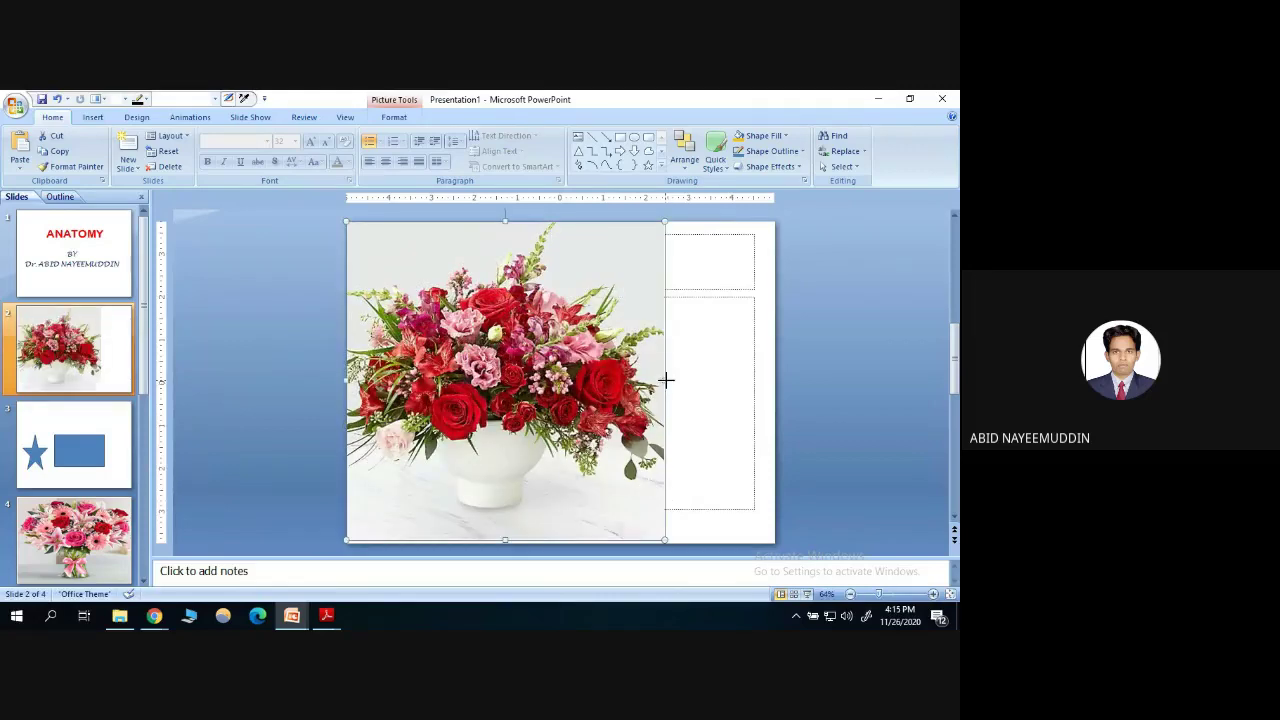
drag(666, 380, 775, 378)
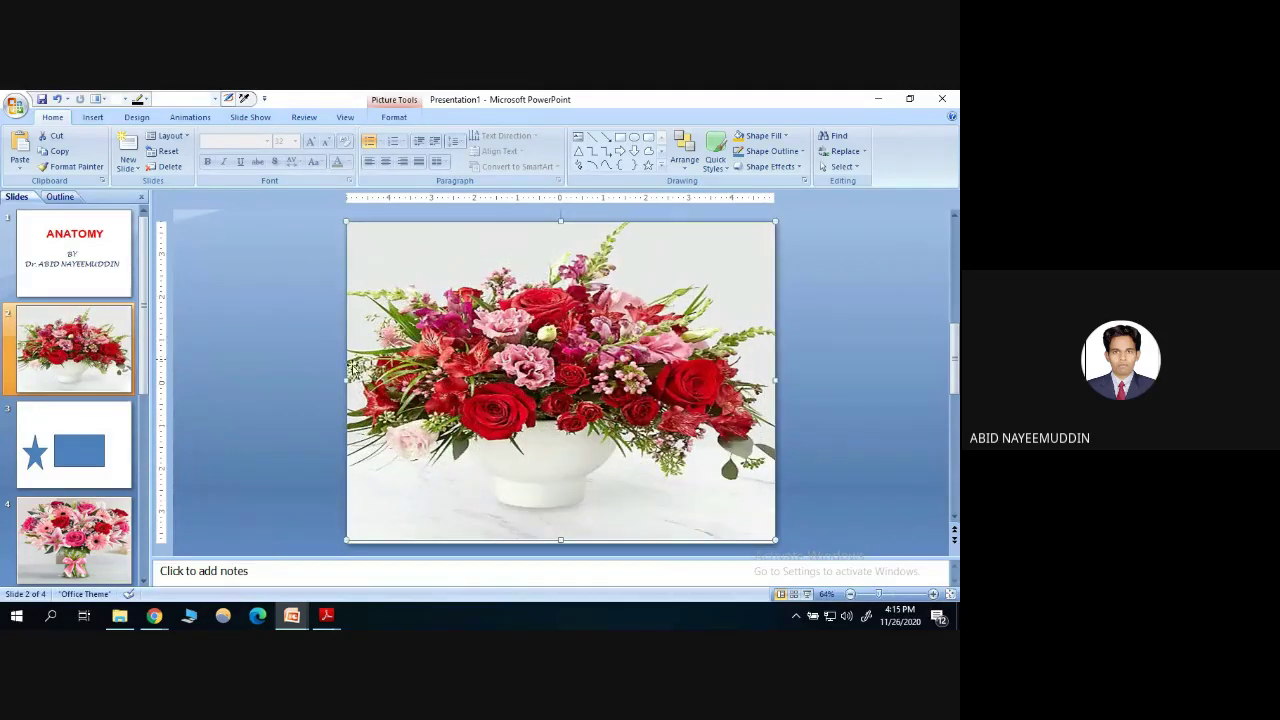
Run the slide show from the first slide and advance through all four slides to the end.
click(56, 255)
click(250, 117)
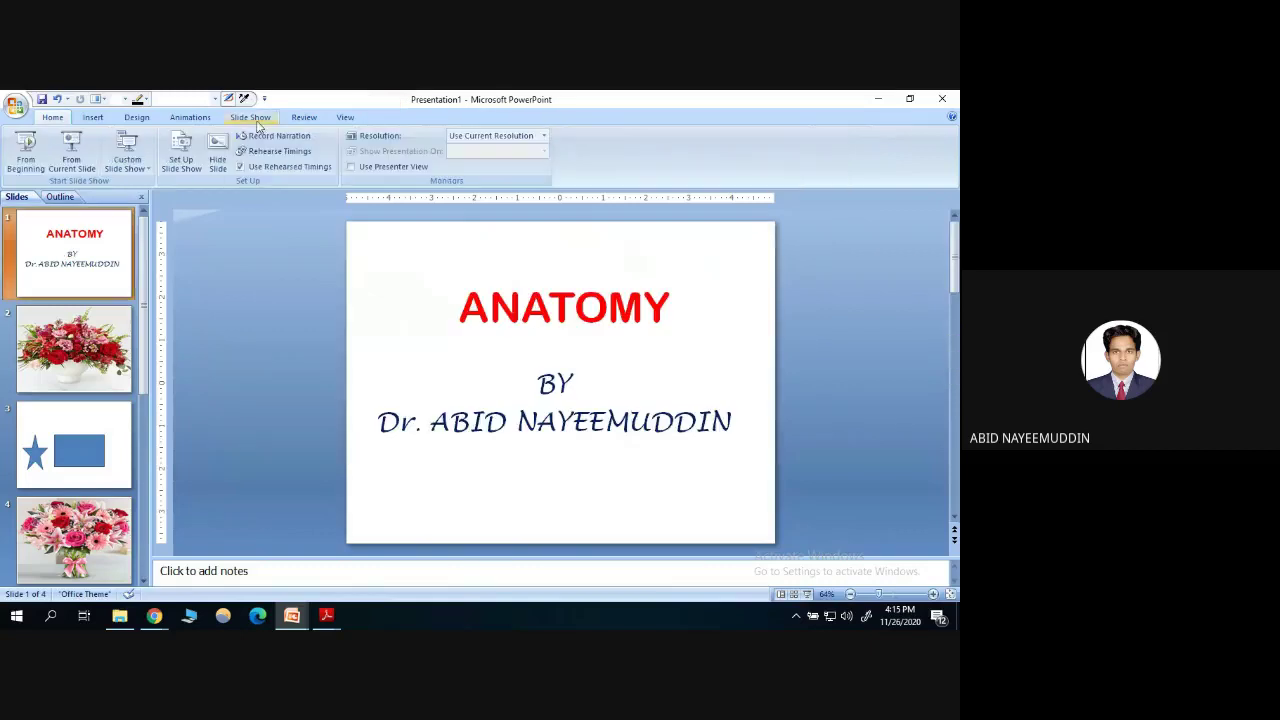
click(24, 158)
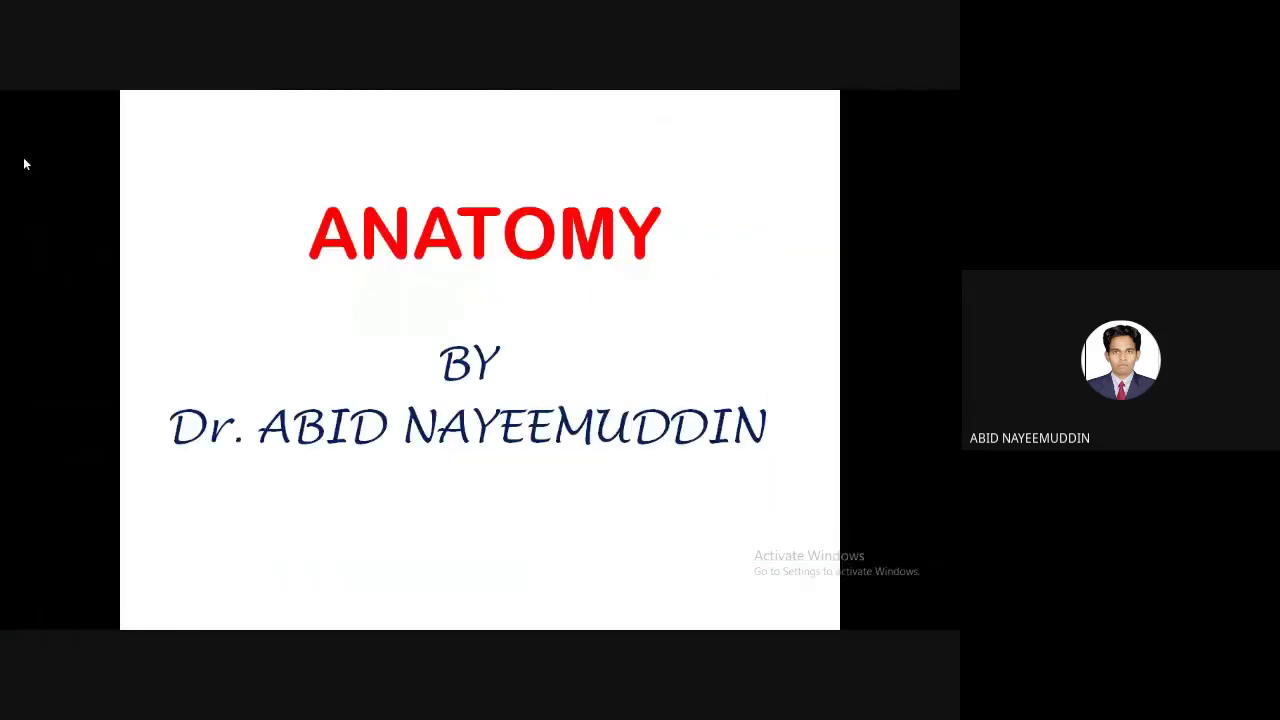
click(627, 386)
click(627, 386)
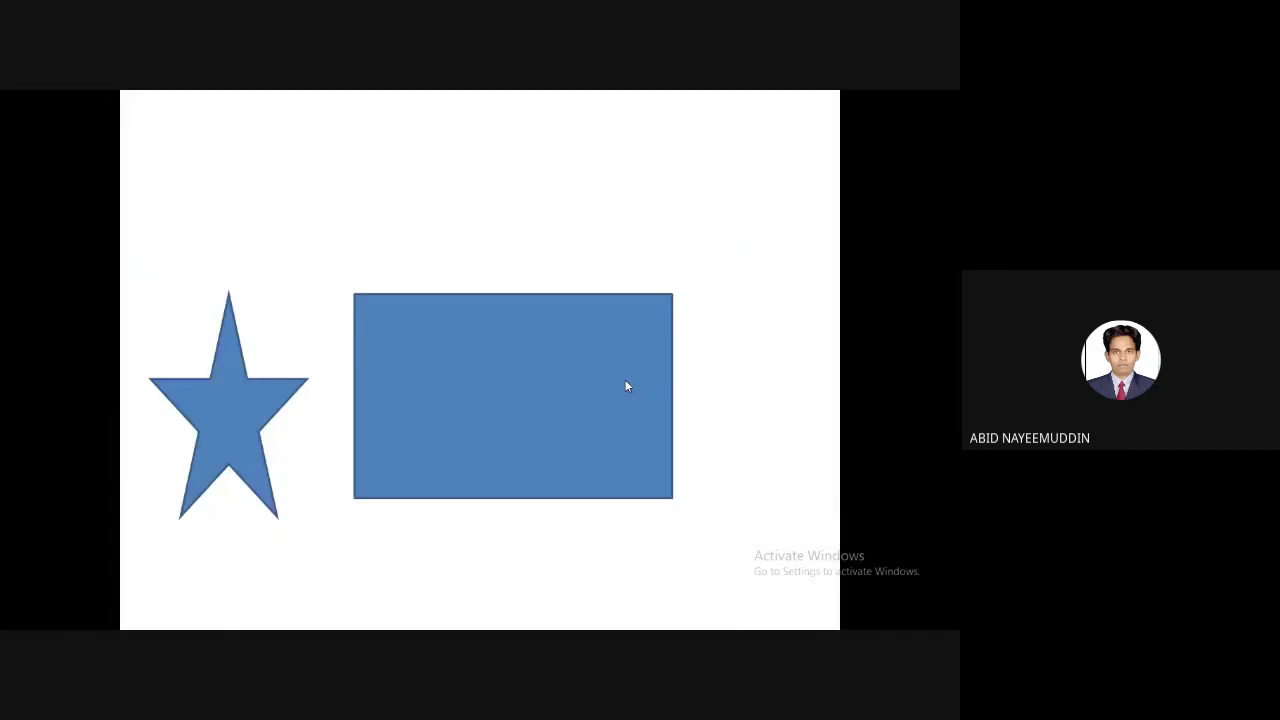
key(Left)
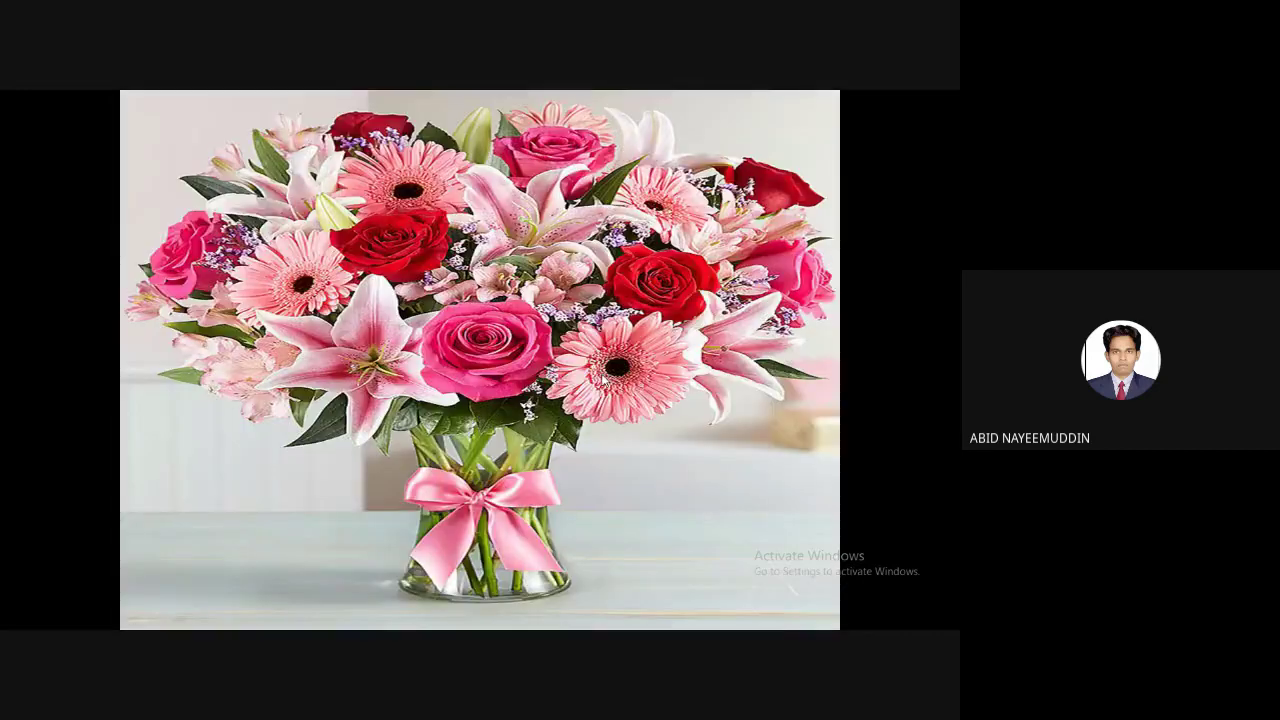
click(603, 380)
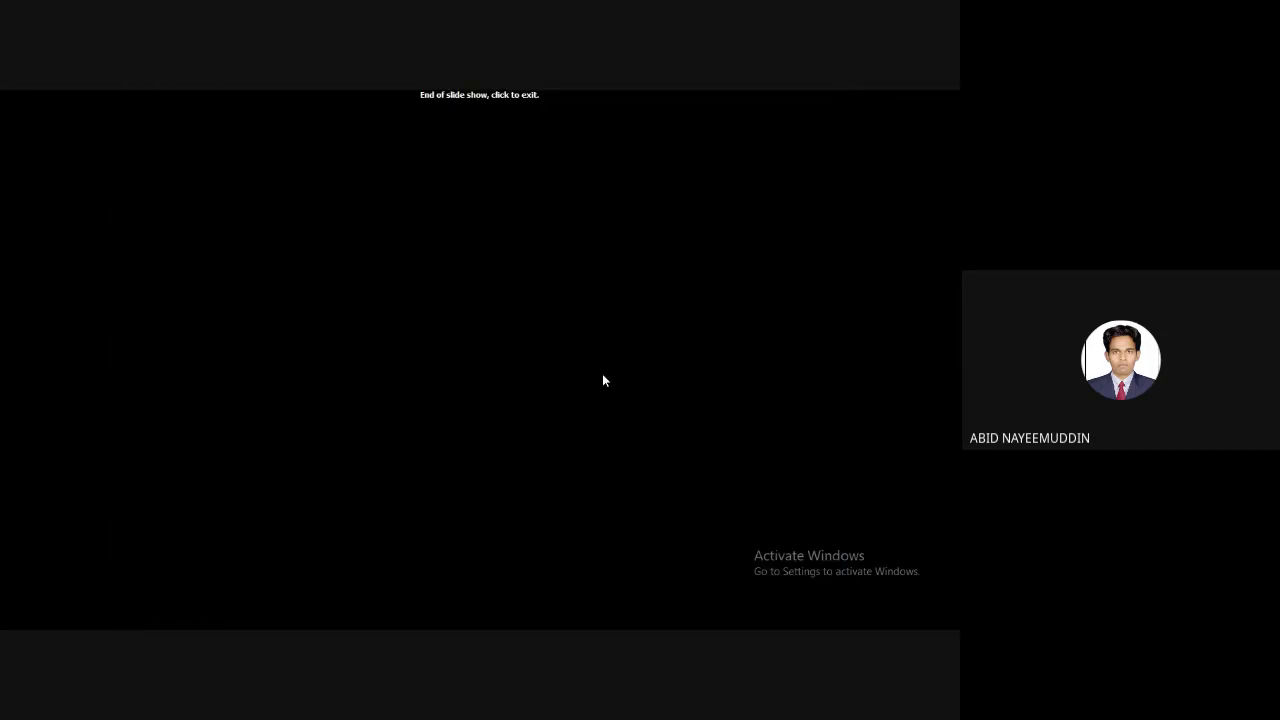
Go back through the slides to the ANATOMY title slide and exit the slide show.
key(Left)
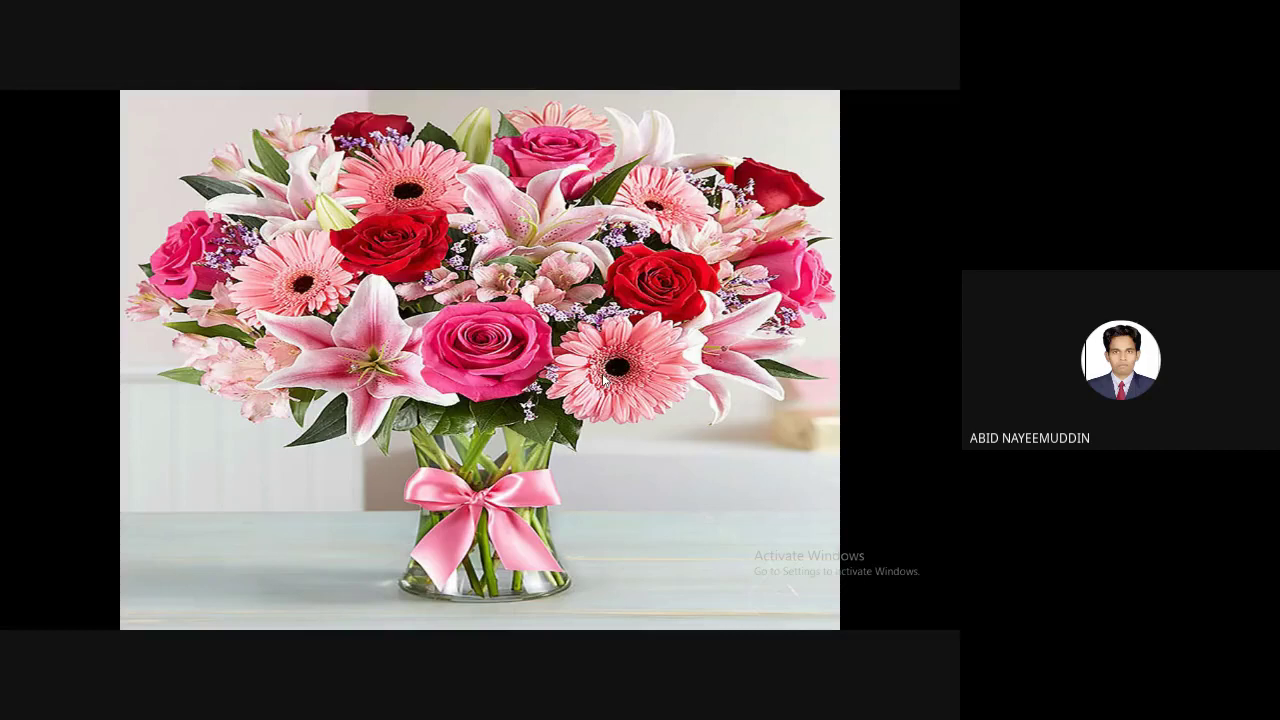
key(Left)
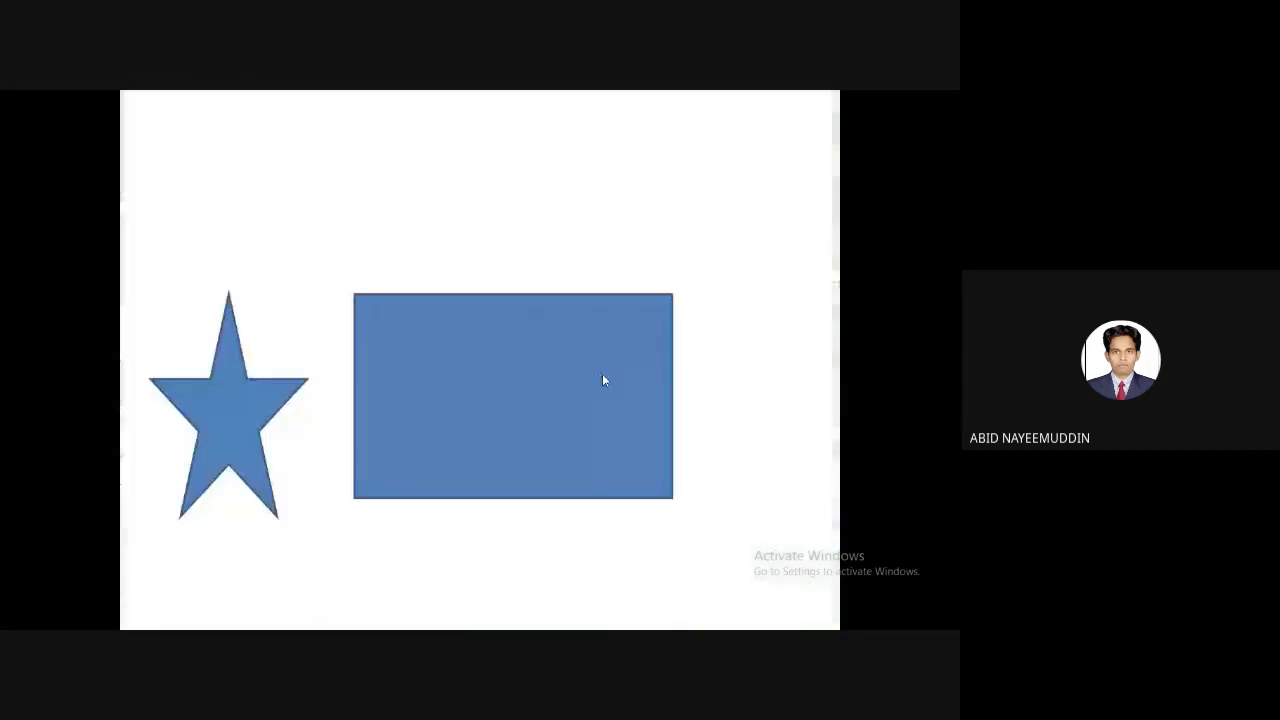
key(Right)
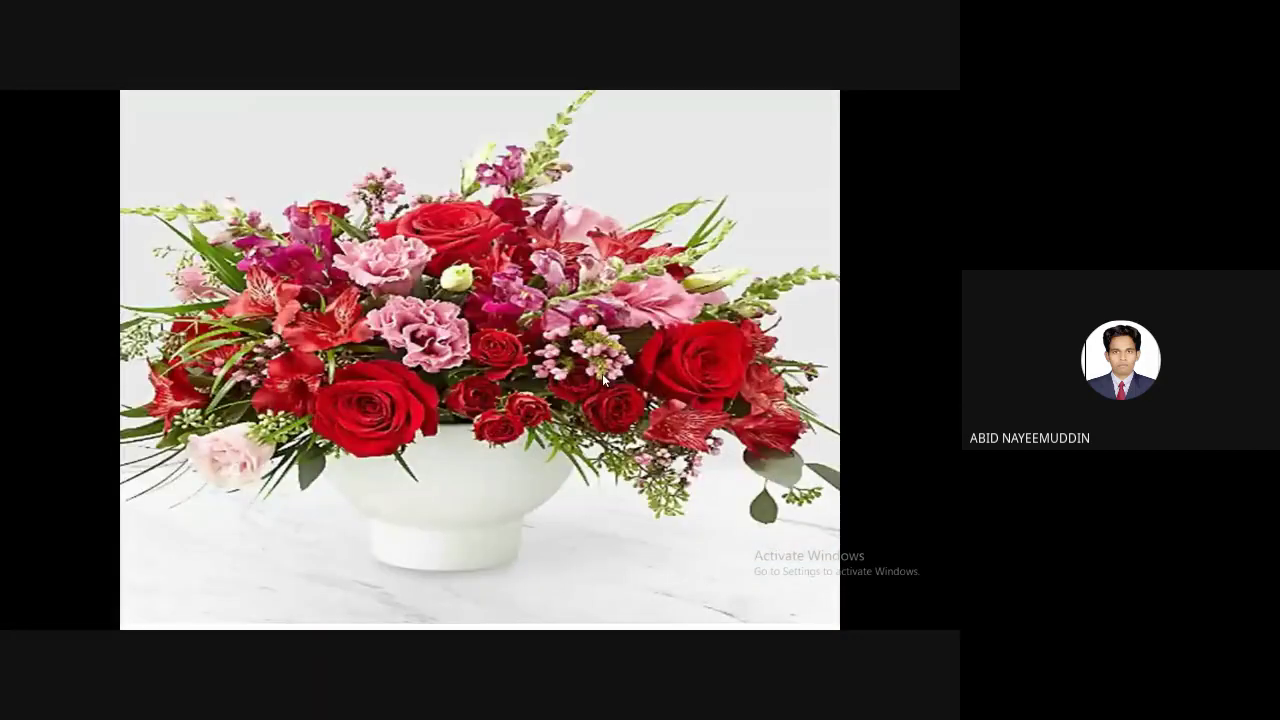
key(Home)
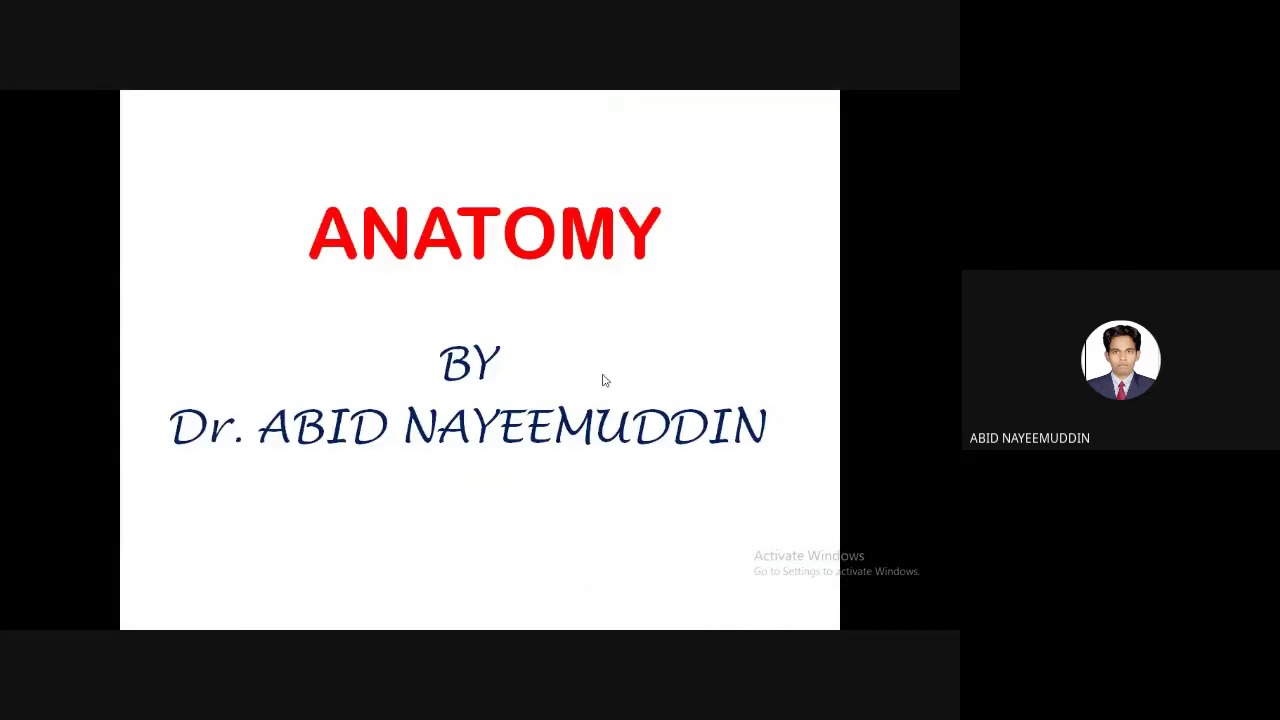
key(Escape)
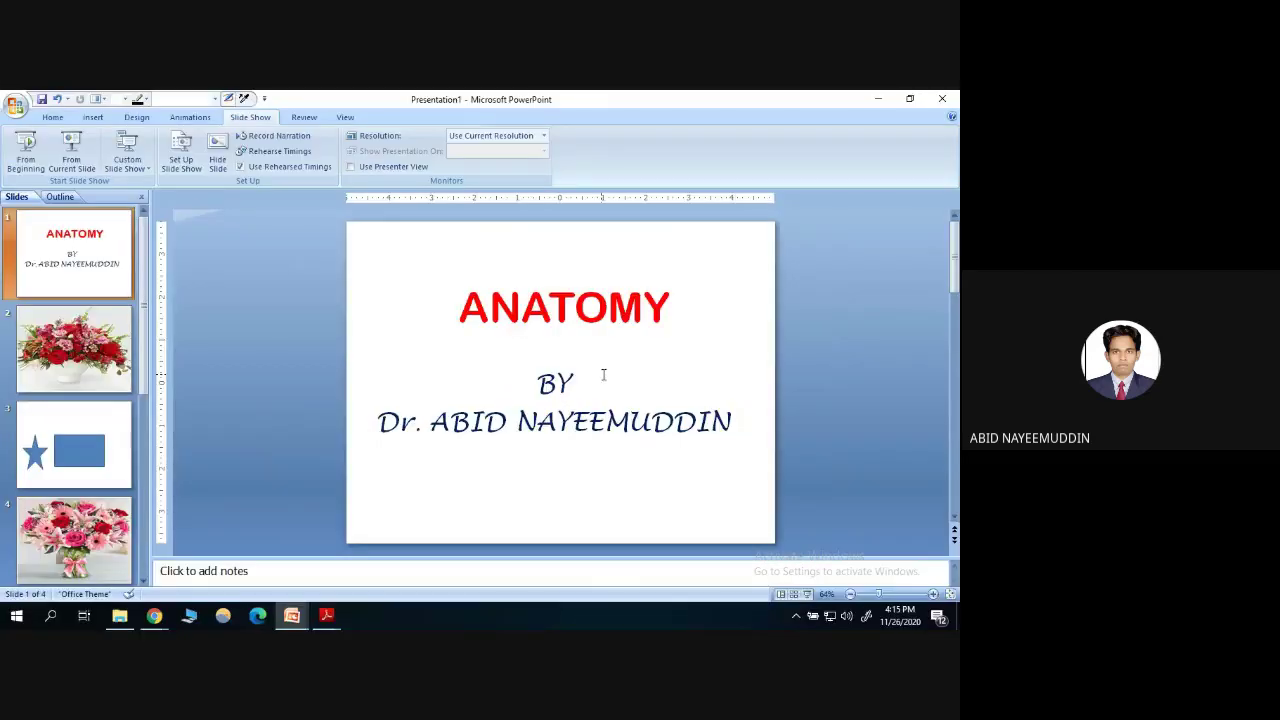
Start saving the presentation from the title slide, bringing up the Save As dialog.
click(52, 117)
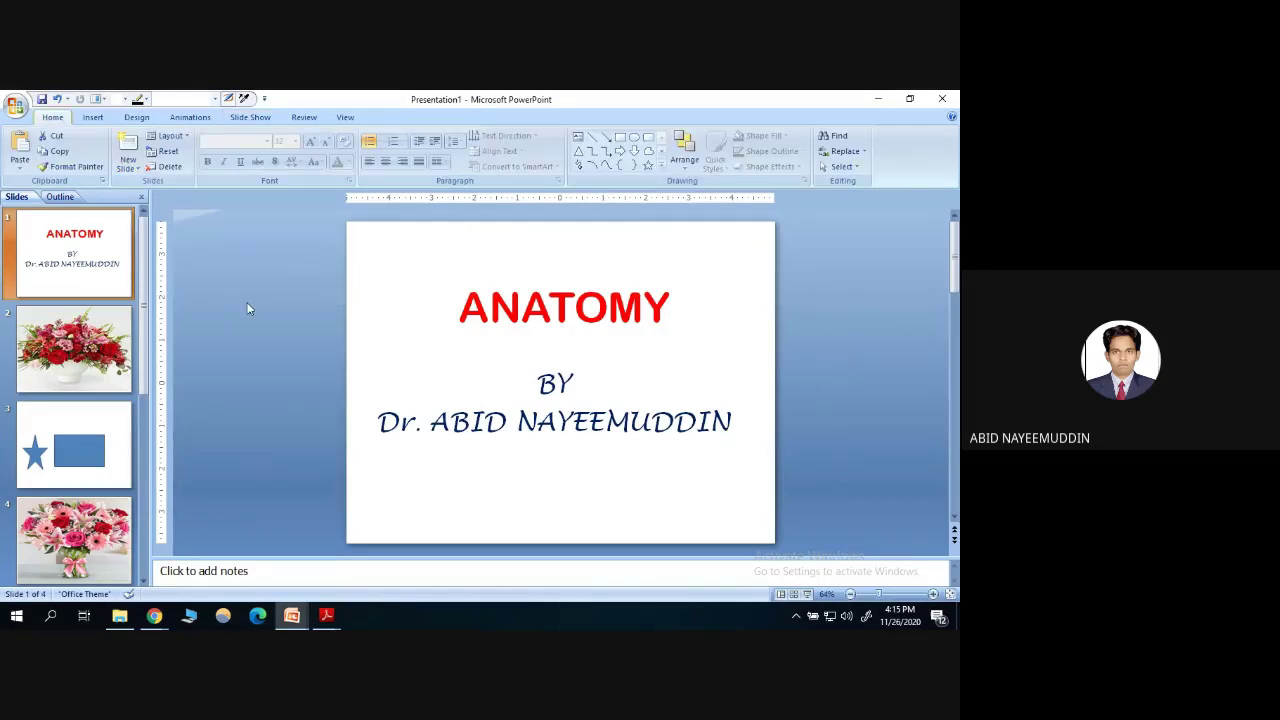
click(67, 215)
key(ctrl+s)
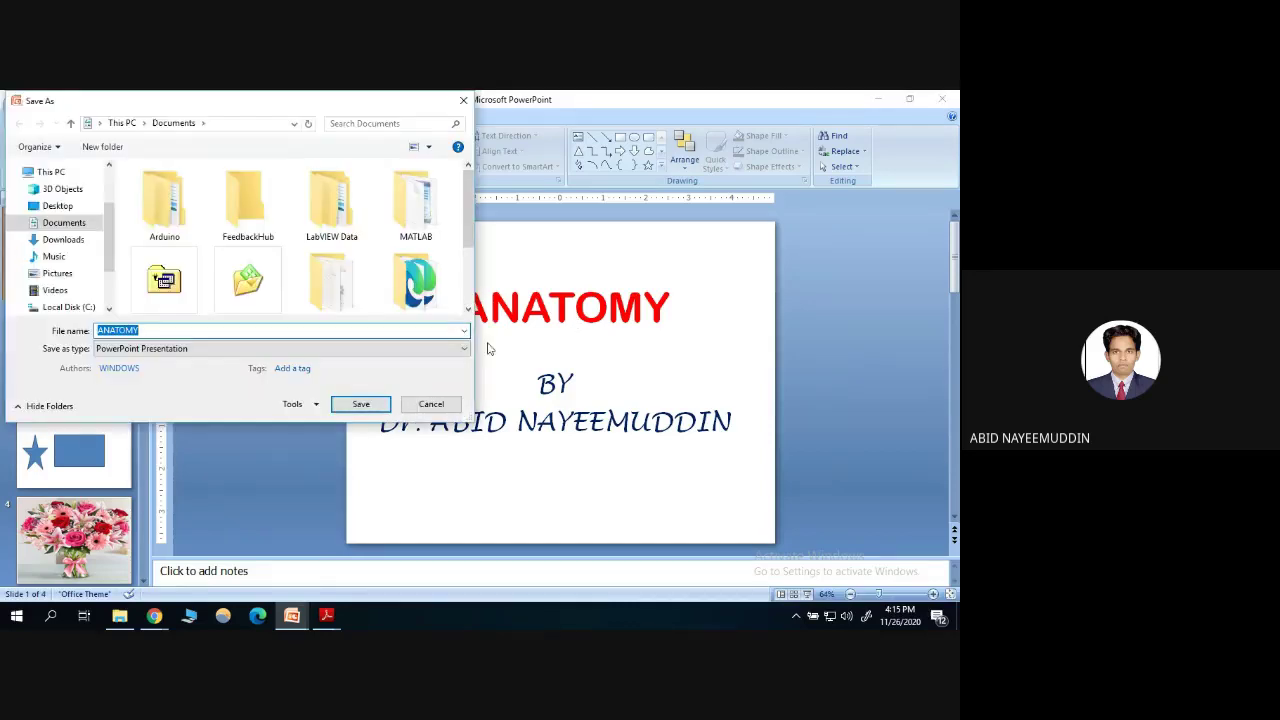